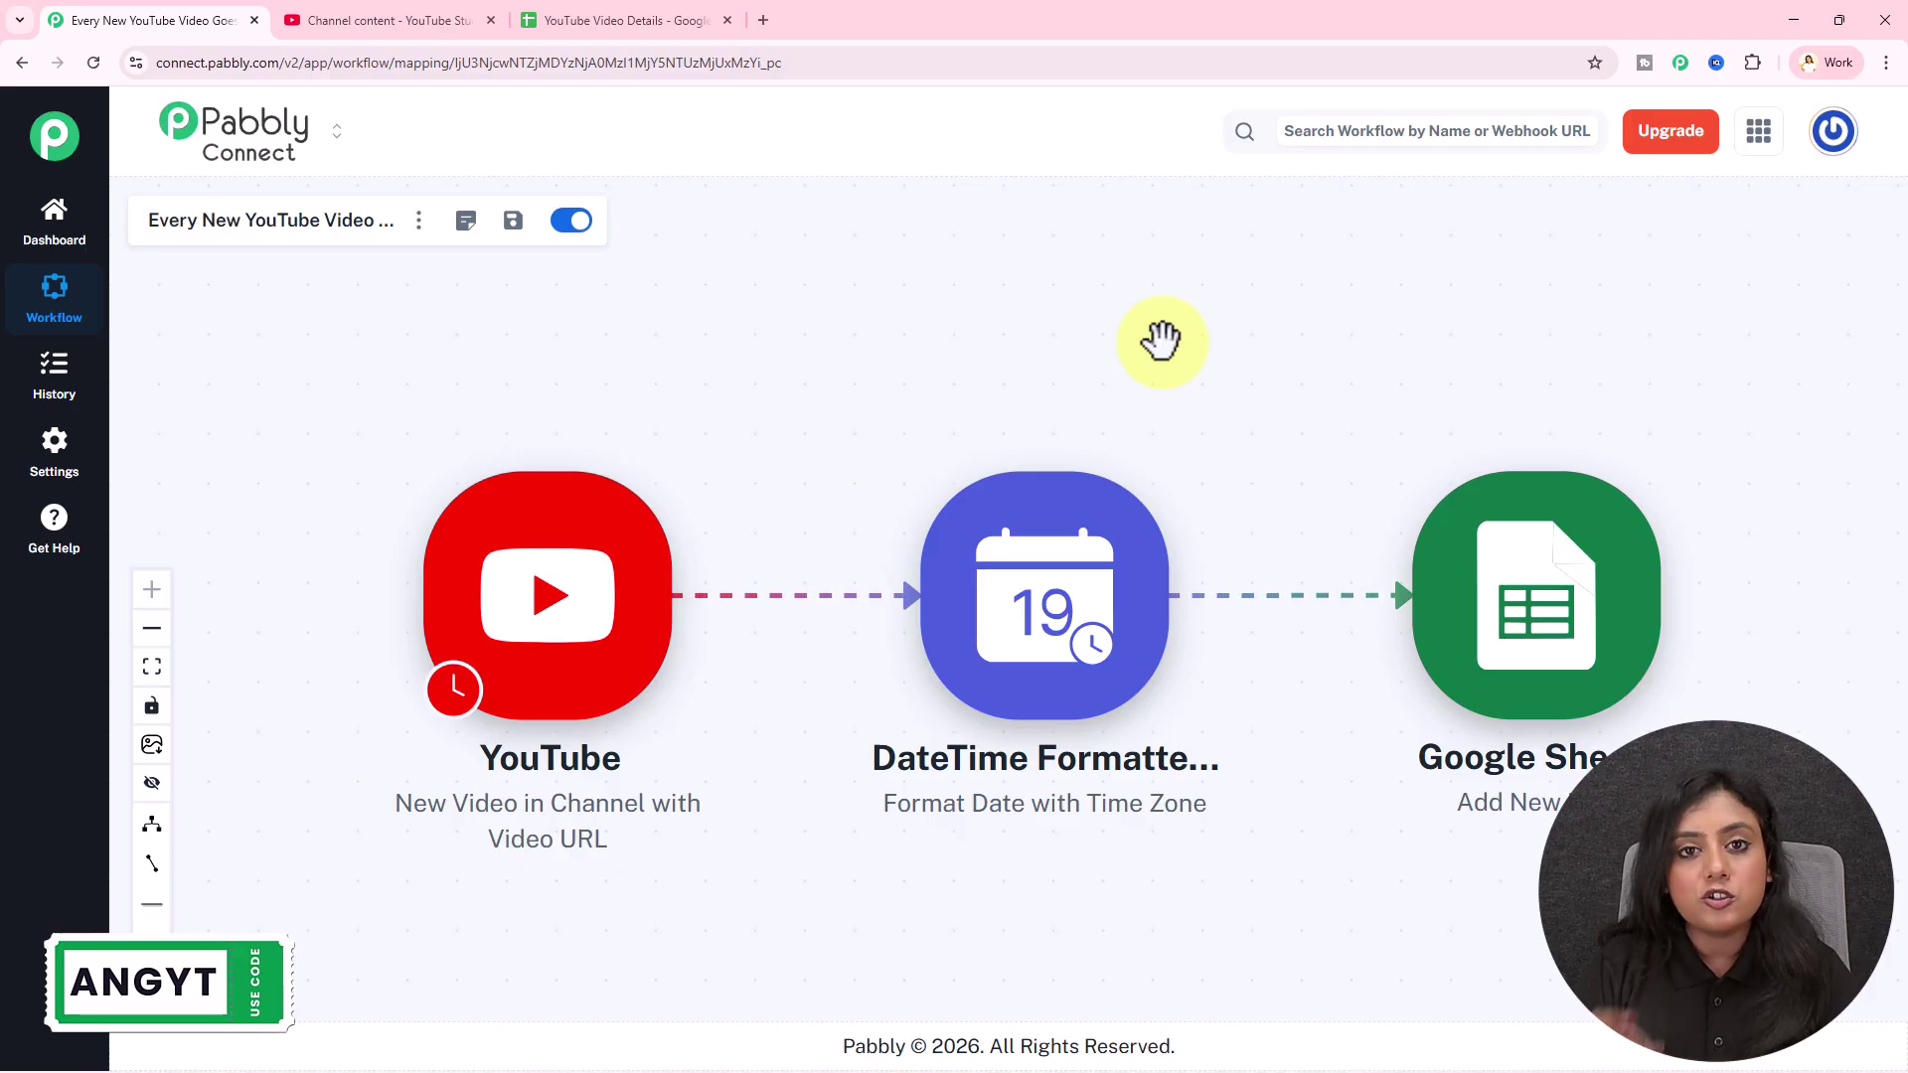
Review the finished Pabbly Connect workflow and the date, title and description cells of row 2 in the YouTube Video Details sheet
{"action": "left_click", "coordinate": [661, 22]}
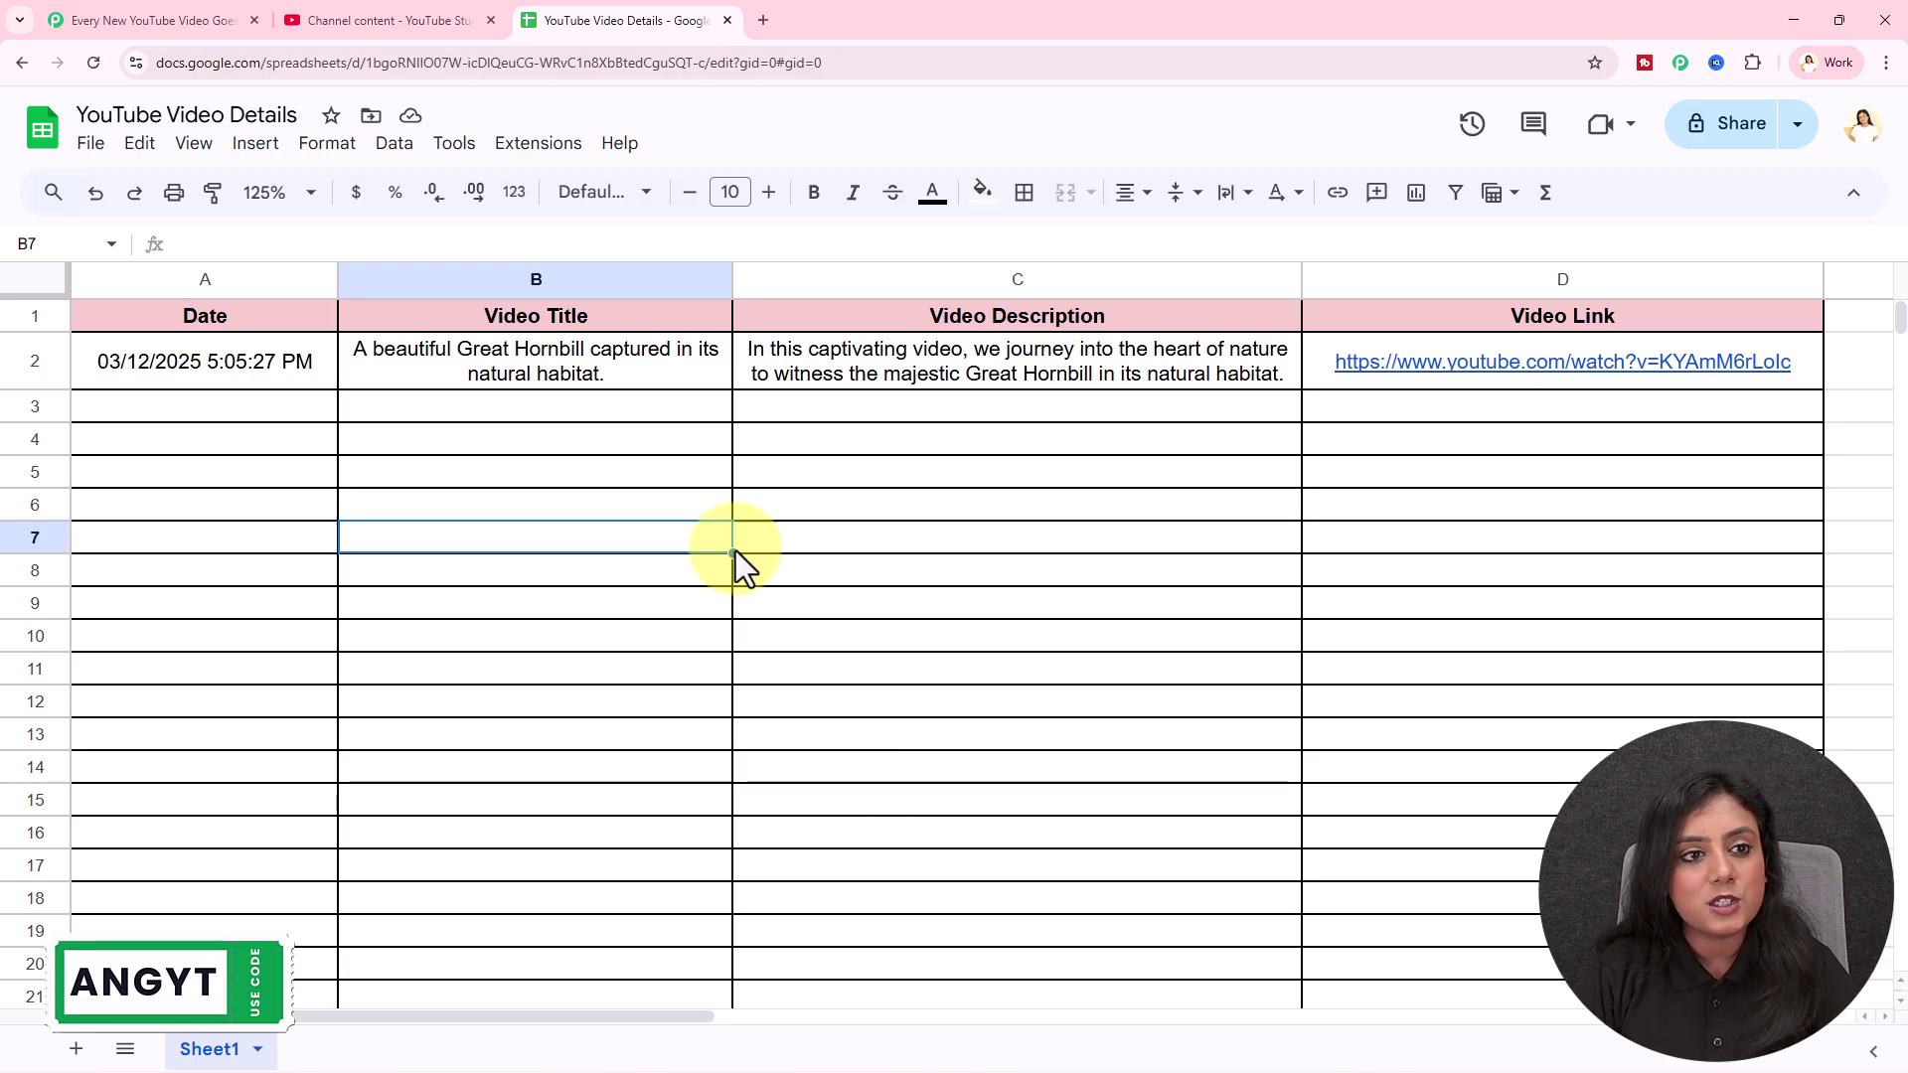
{"action": "left_click", "coordinate": [220, 21]}
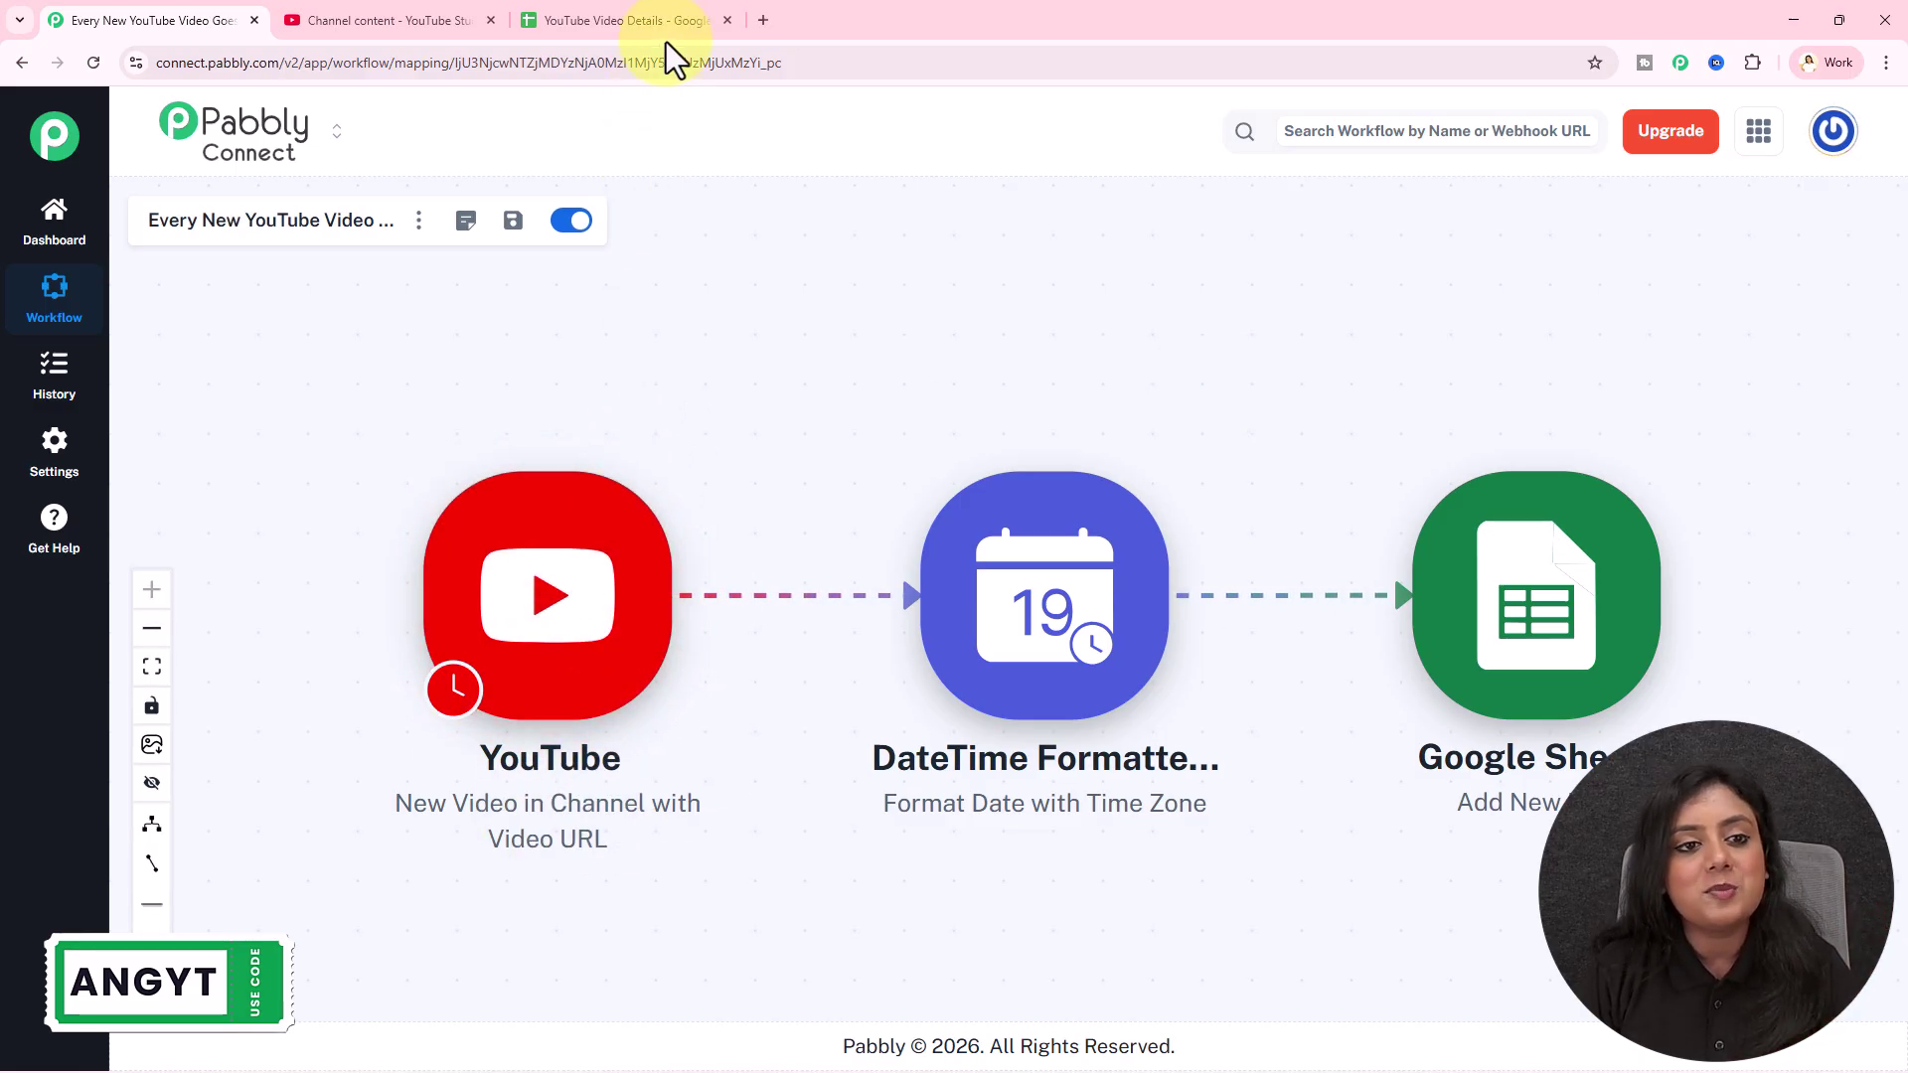
{"action": "left_click", "coordinate": [652, 15]}
{"action": "left_click", "coordinate": [230, 362]}
{"action": "left_click", "coordinate": [708, 348]}
{"action": "left_click", "coordinate": [895, 360]}
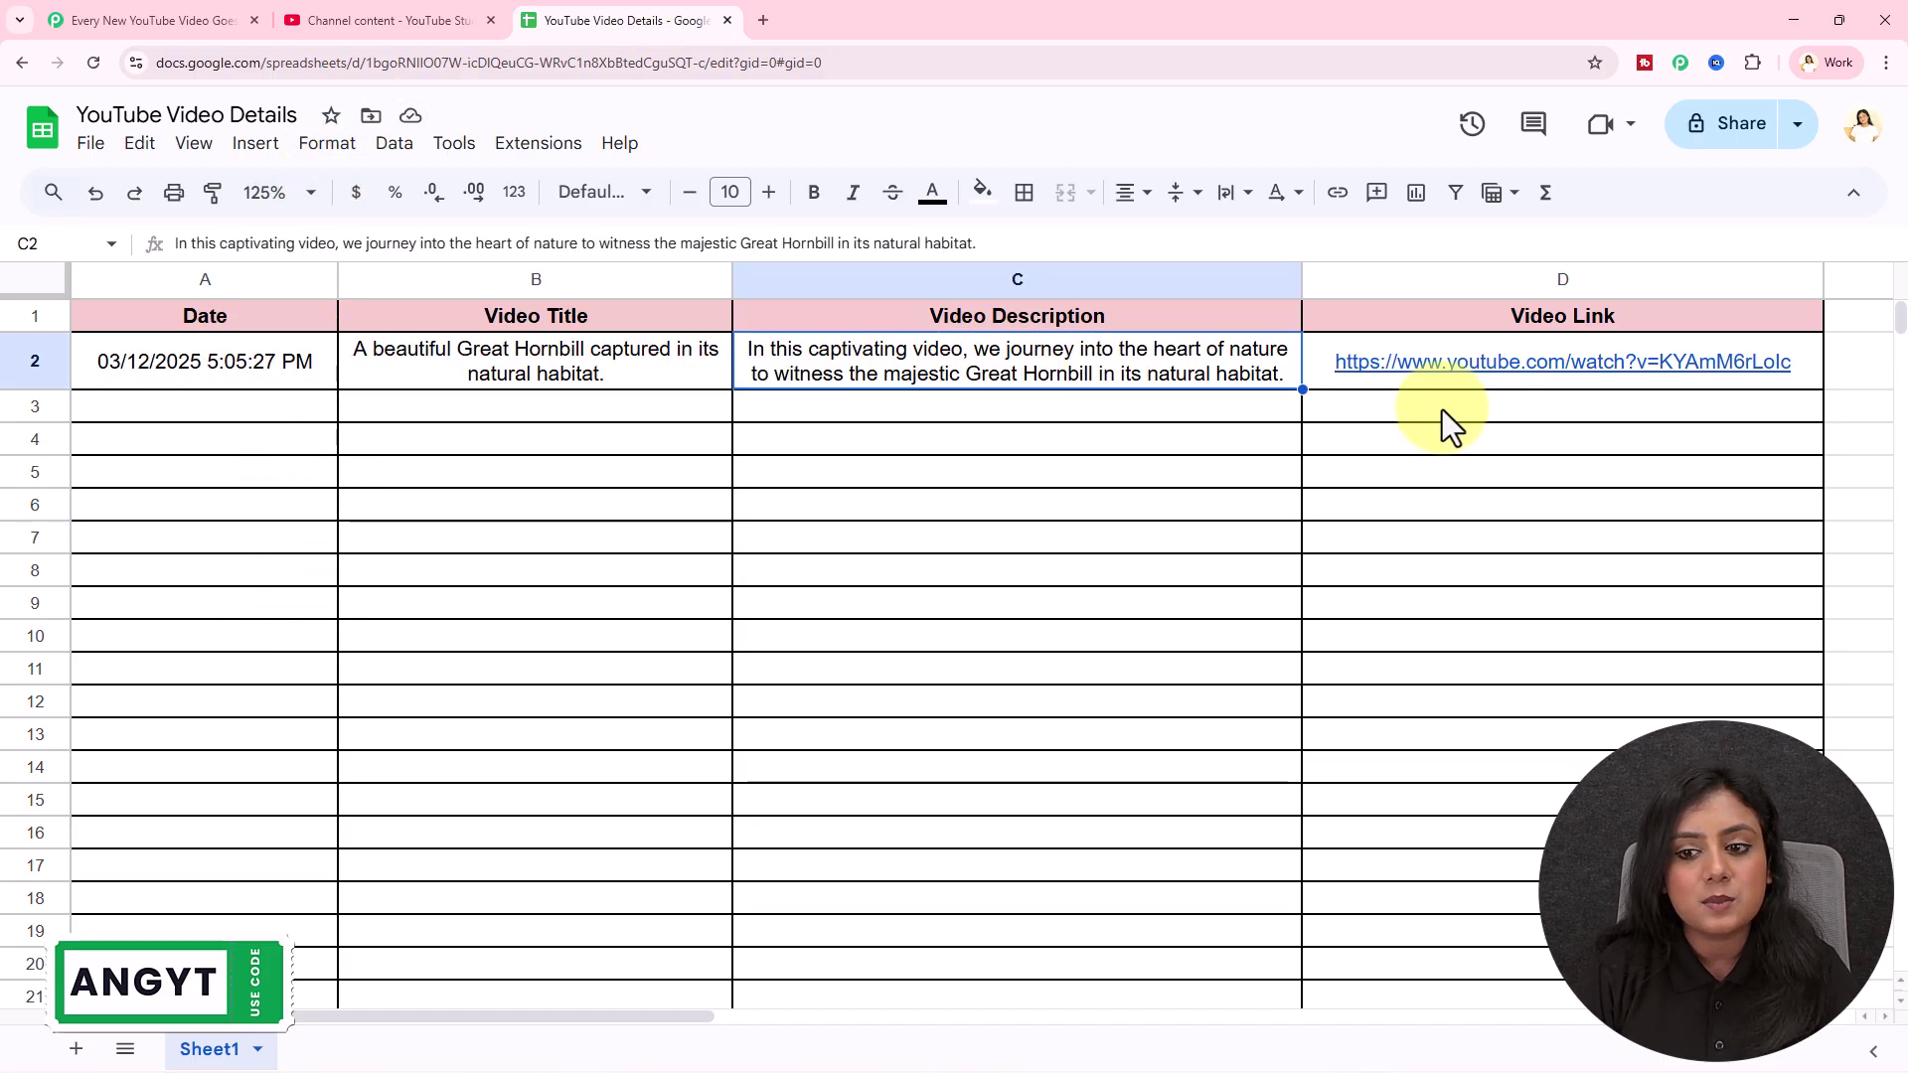
{"action": "left_click", "coordinate": [1322, 585]}
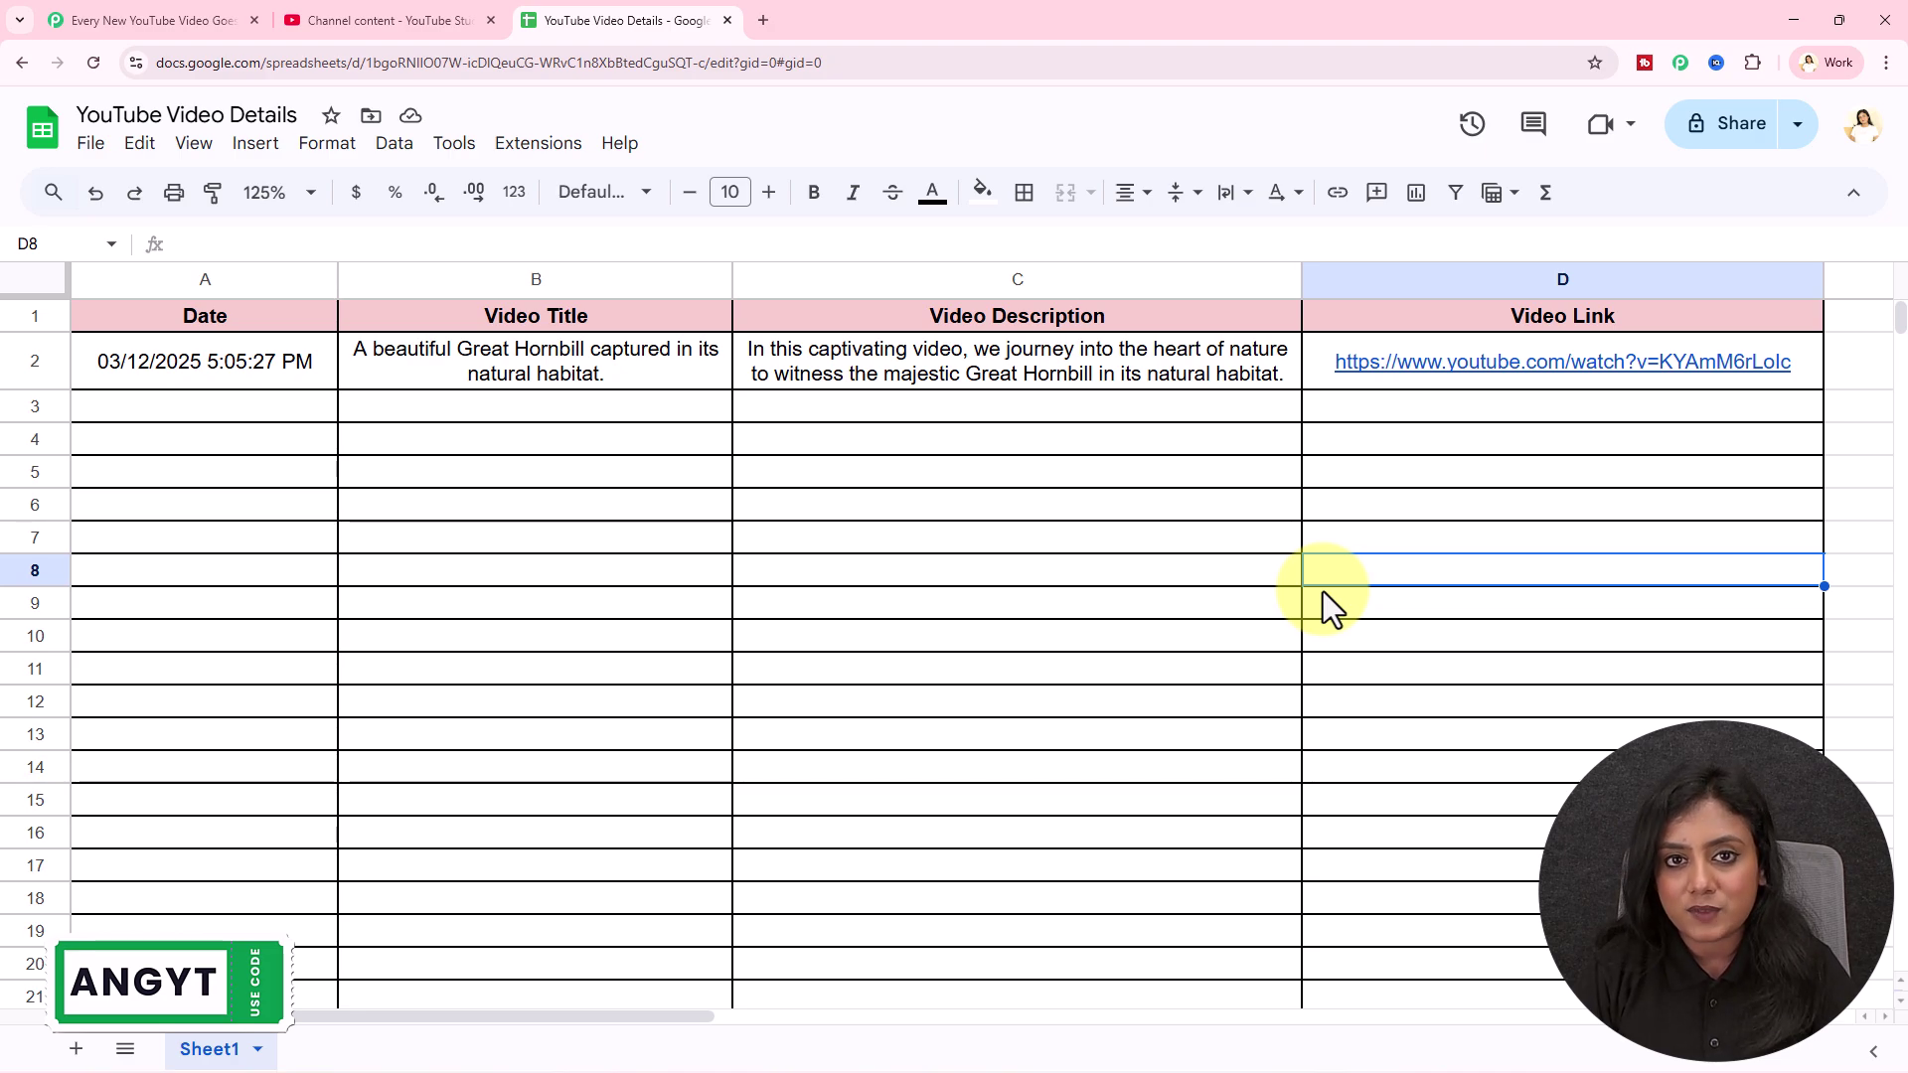
Switch to YouTube Studio and look through the details of the draft video "I Automated My Blog with Google Sheets + Gemini (No Writing Needed!)"
{"action": "left_click", "coordinate": [468, 21]}
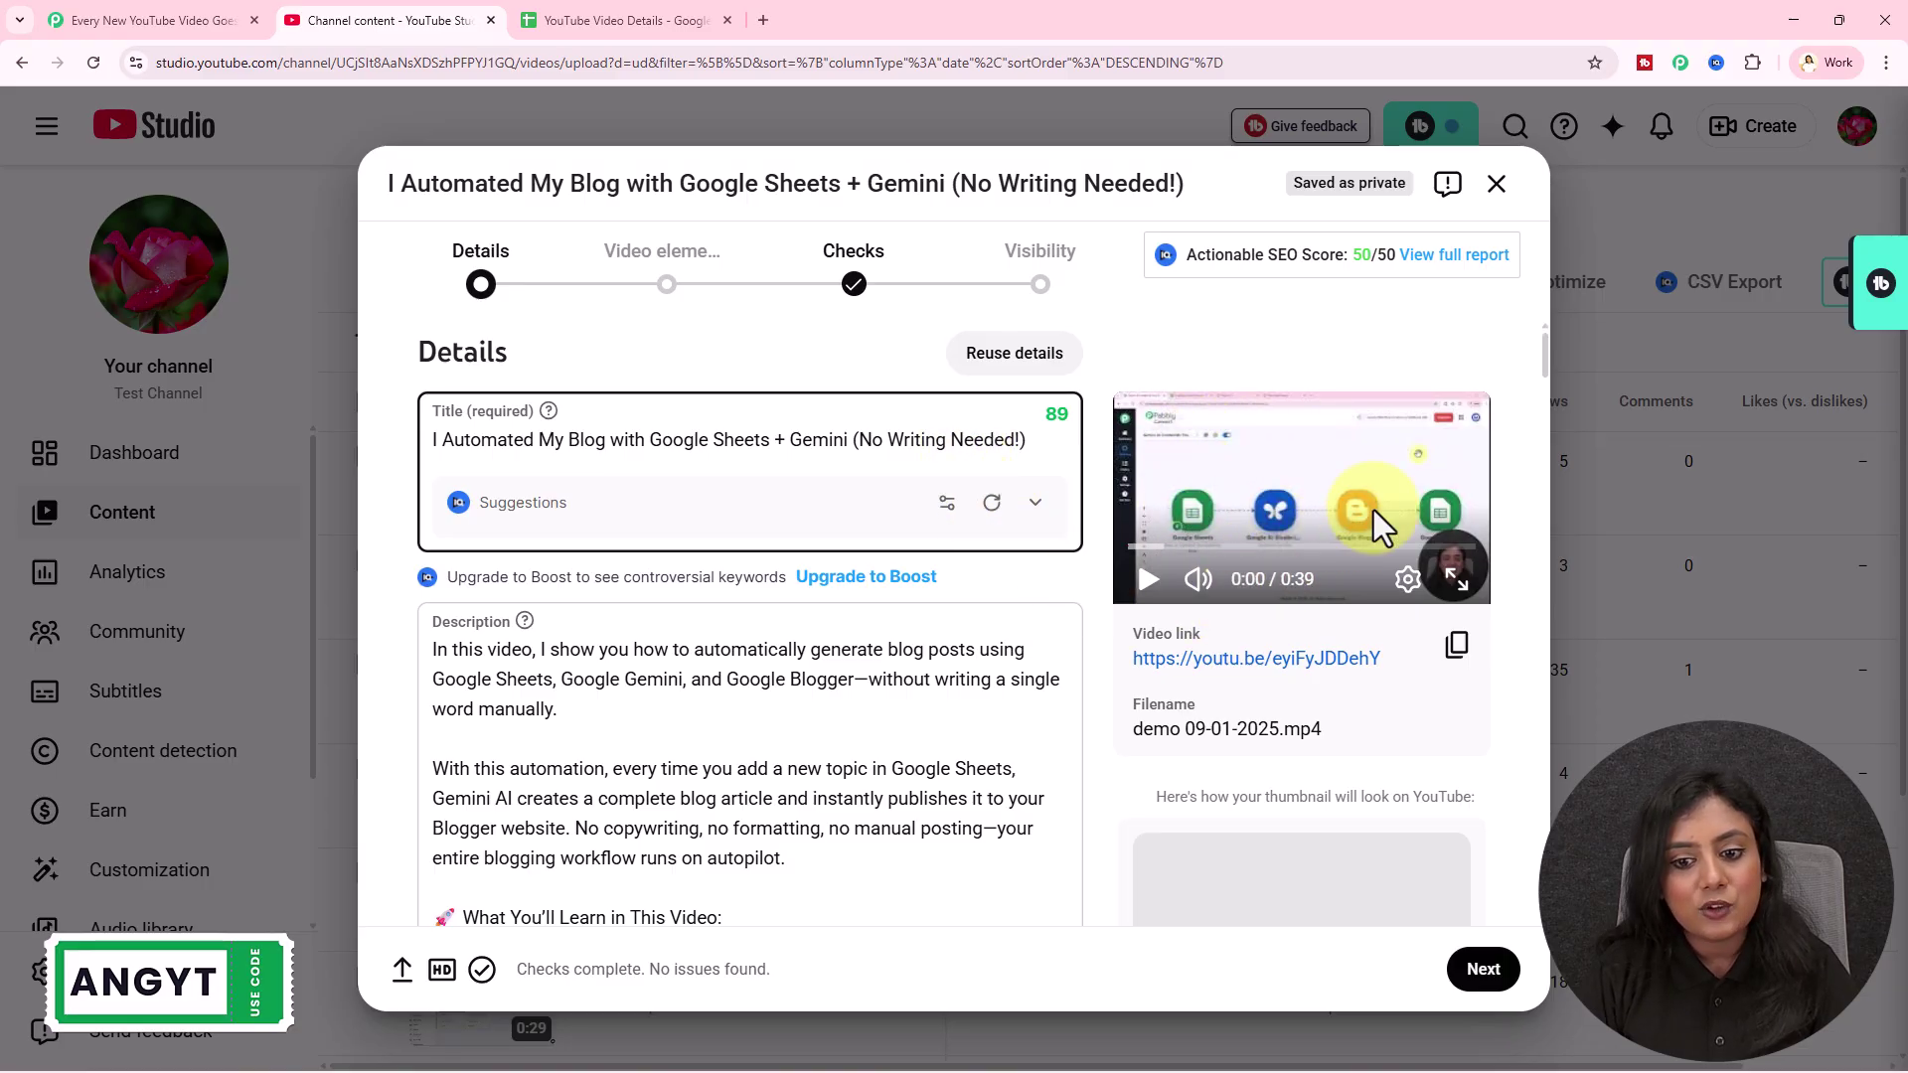
{"action": "scroll", "coordinate": [1099, 676], "scroll_direction": "down", "scroll_amount": 3}
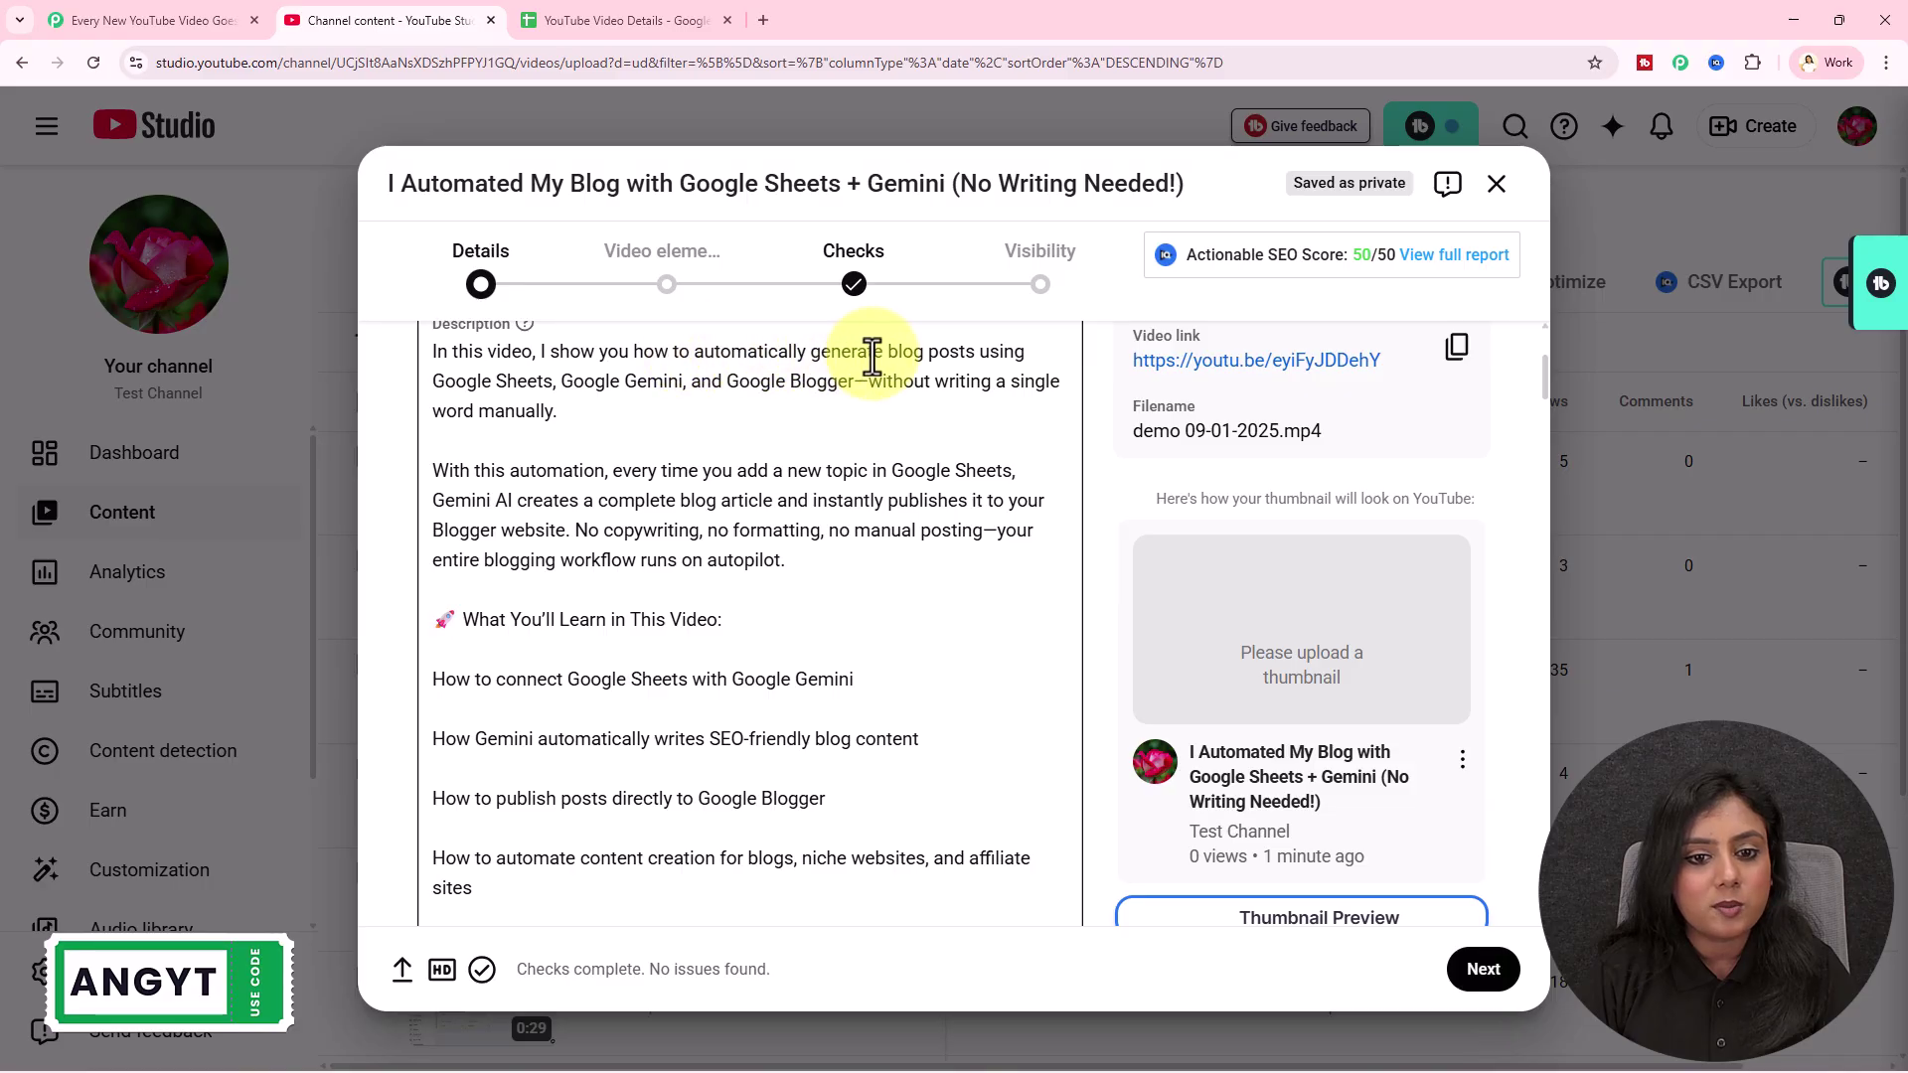
{"action": "scroll", "coordinate": [1117, 702], "scroll_direction": "down", "scroll_amount": 1}
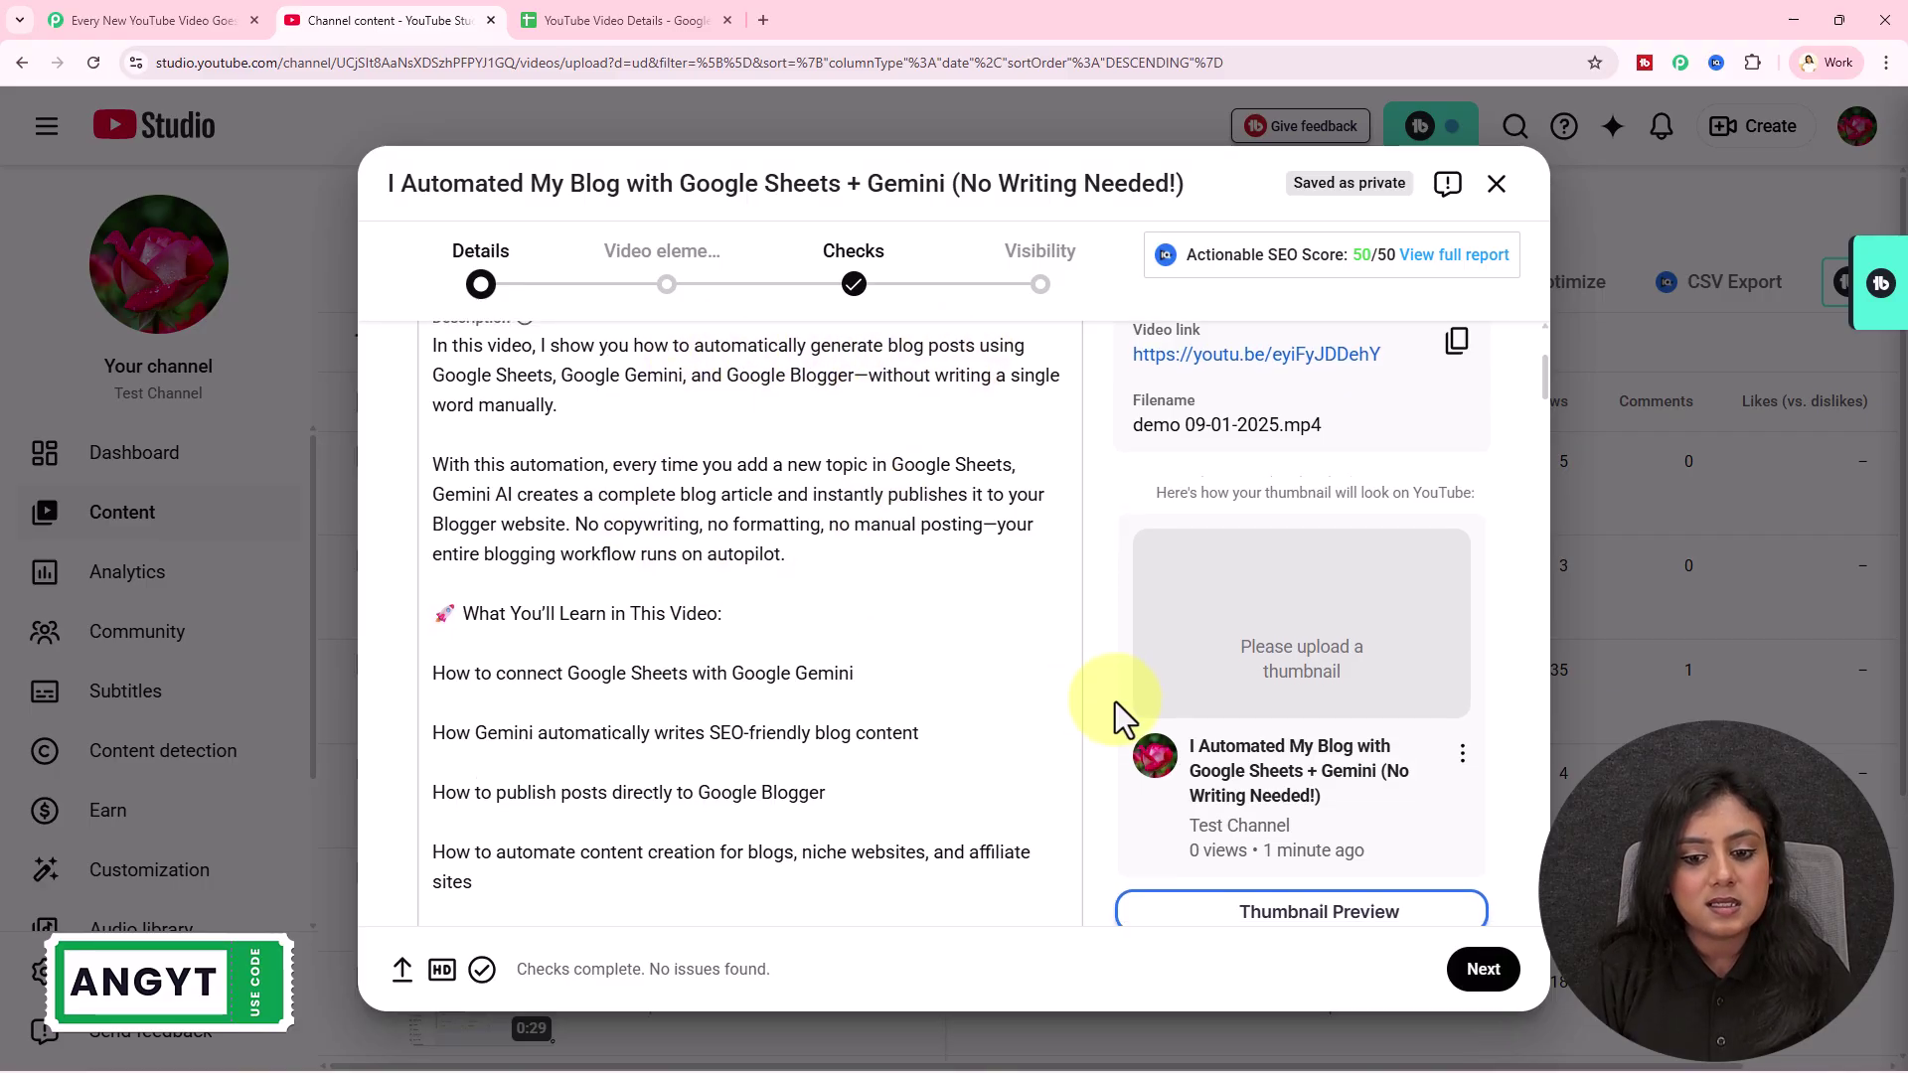
{"action": "scroll", "coordinate": [1117, 702], "scroll_direction": "down", "scroll_amount": 15}
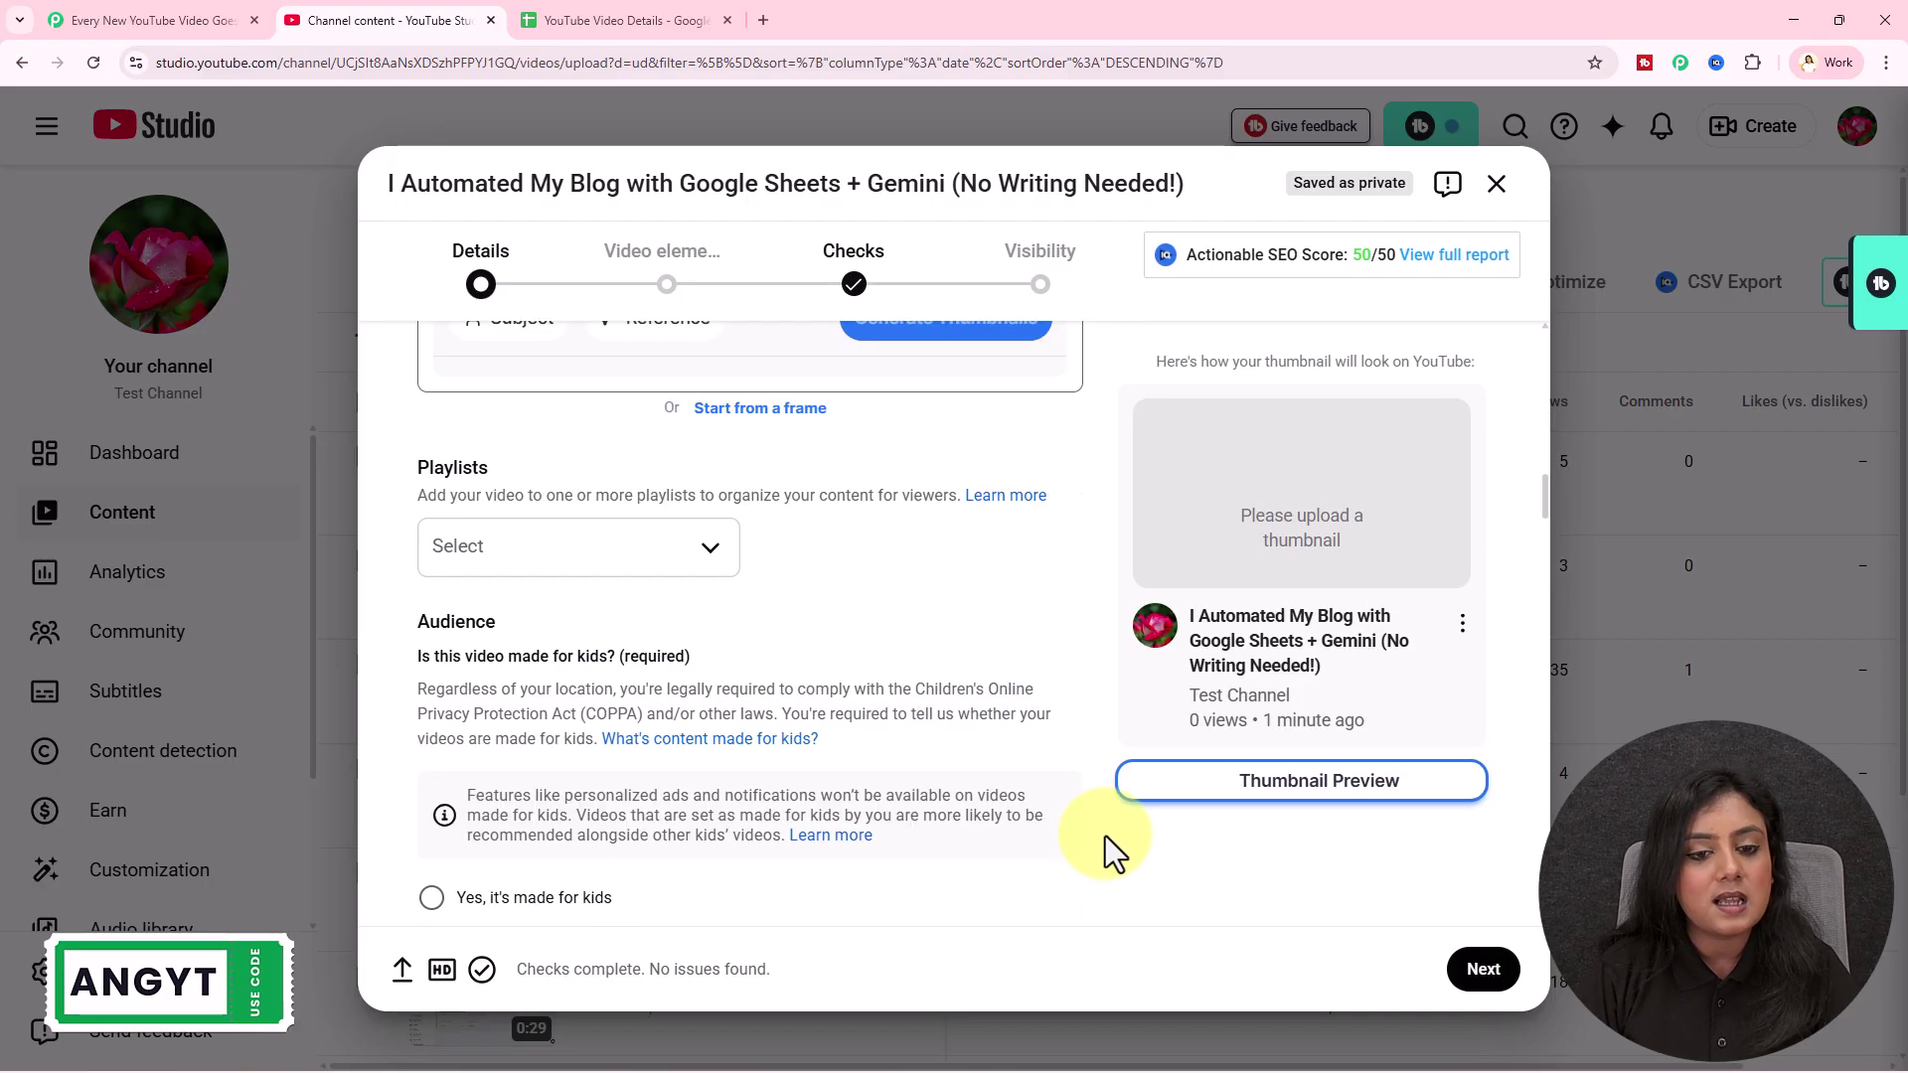
{"action": "scroll", "coordinate": [1106, 837], "scroll_direction": "up", "scroll_amount": 12}
{"action": "scroll", "coordinate": [1097, 801], "scroll_direction": "down", "scroll_amount": 12}
{"action": "scroll", "coordinate": [745, 690], "scroll_direction": "down", "scroll_amount": 3}
{"action": "scroll", "coordinate": [894, 639], "scroll_direction": "up", "scroll_amount": 15}
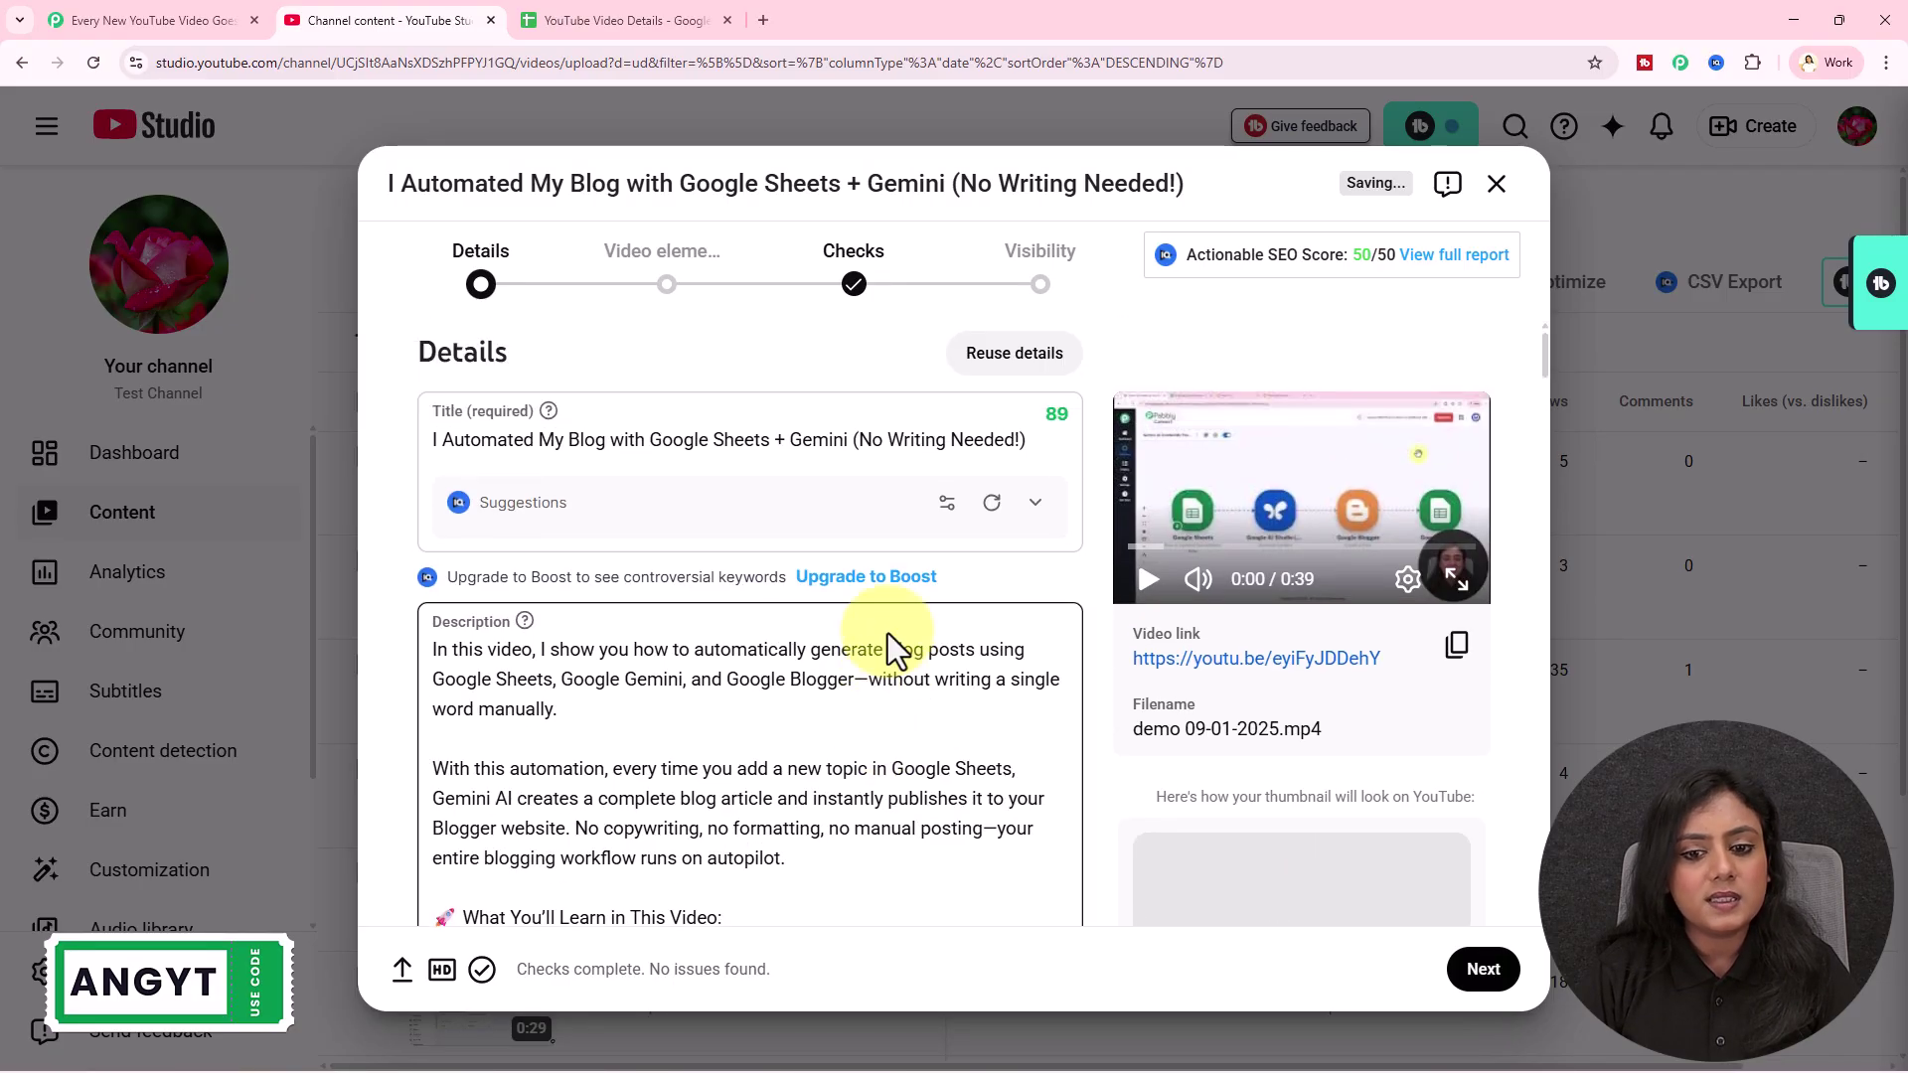
Proceed through the remaining upload stages, choose the video's visibility and publish it on the channel
{"action": "left_click", "coordinate": [1481, 969]}
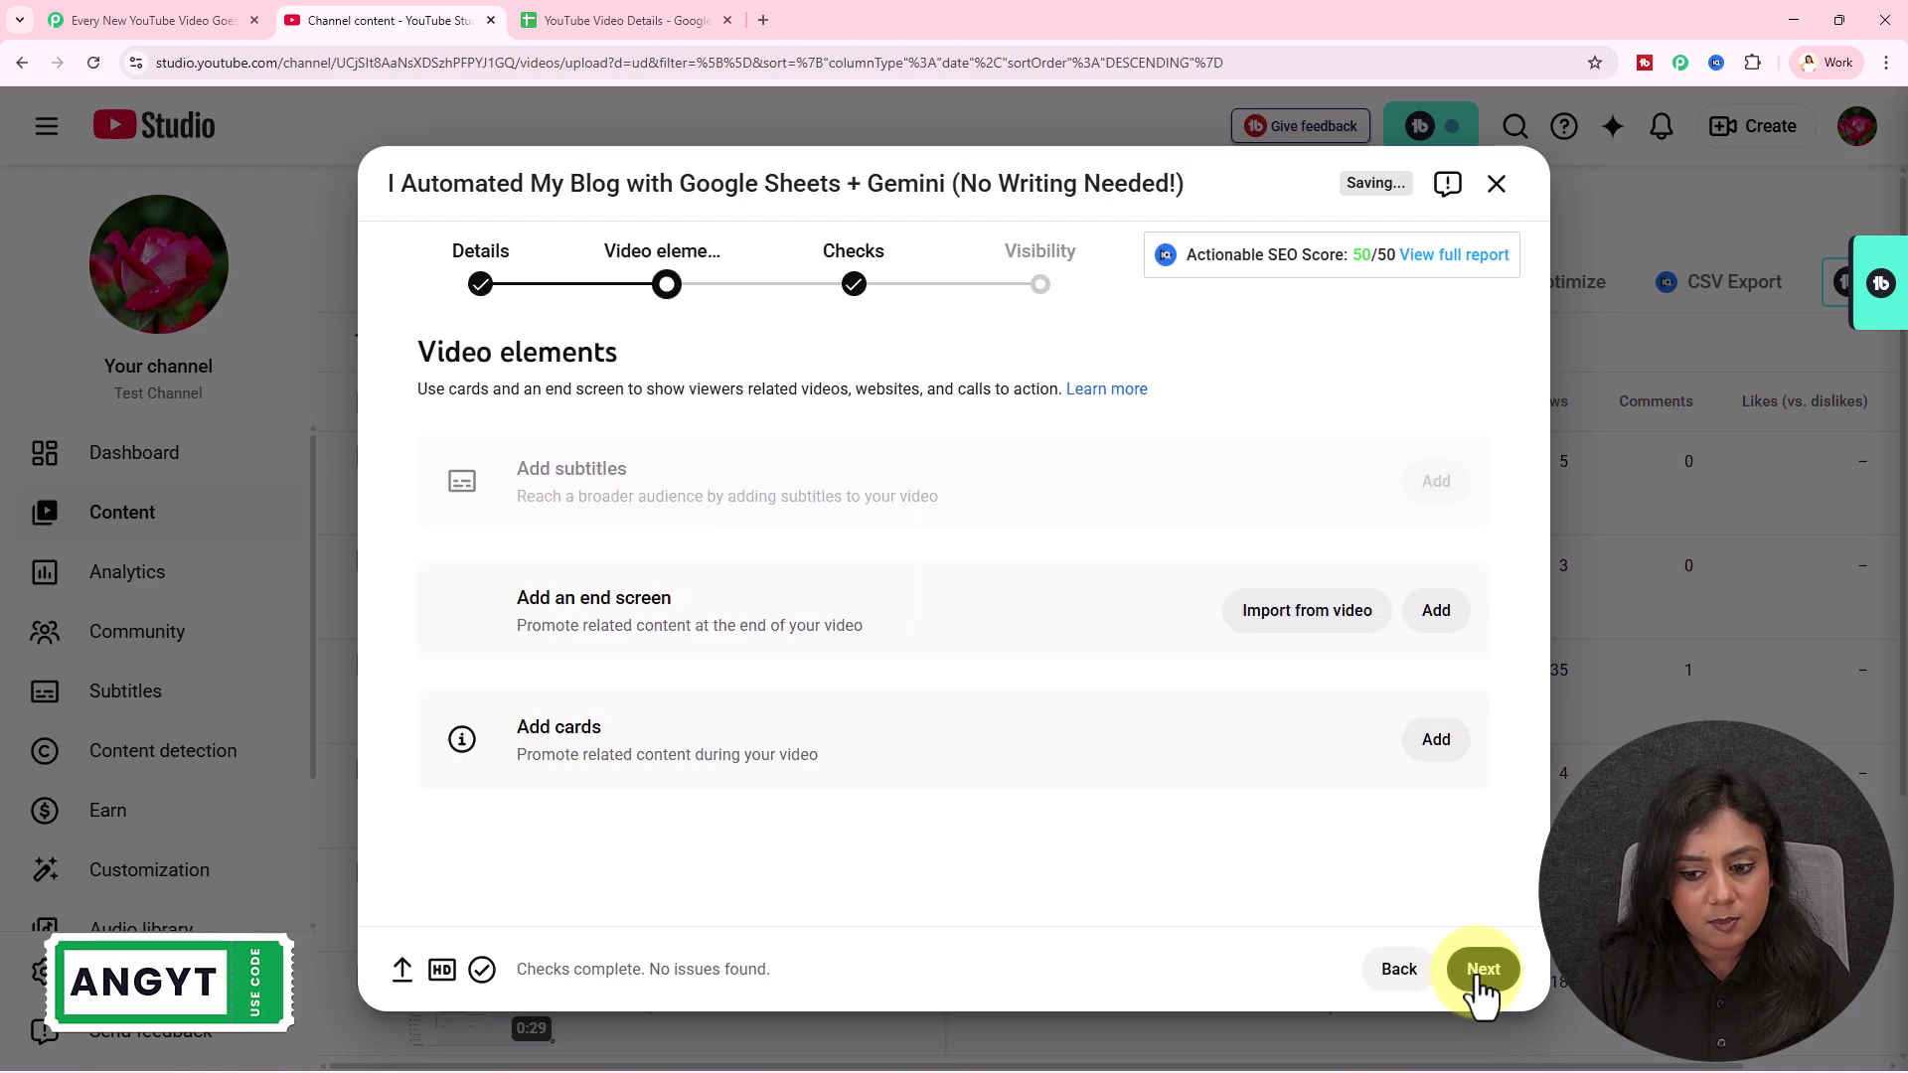
{"action": "left_click", "coordinate": [1480, 969]}
{"action": "left_click", "coordinate": [487, 686]}
{"action": "left_click", "coordinate": [1475, 972]}
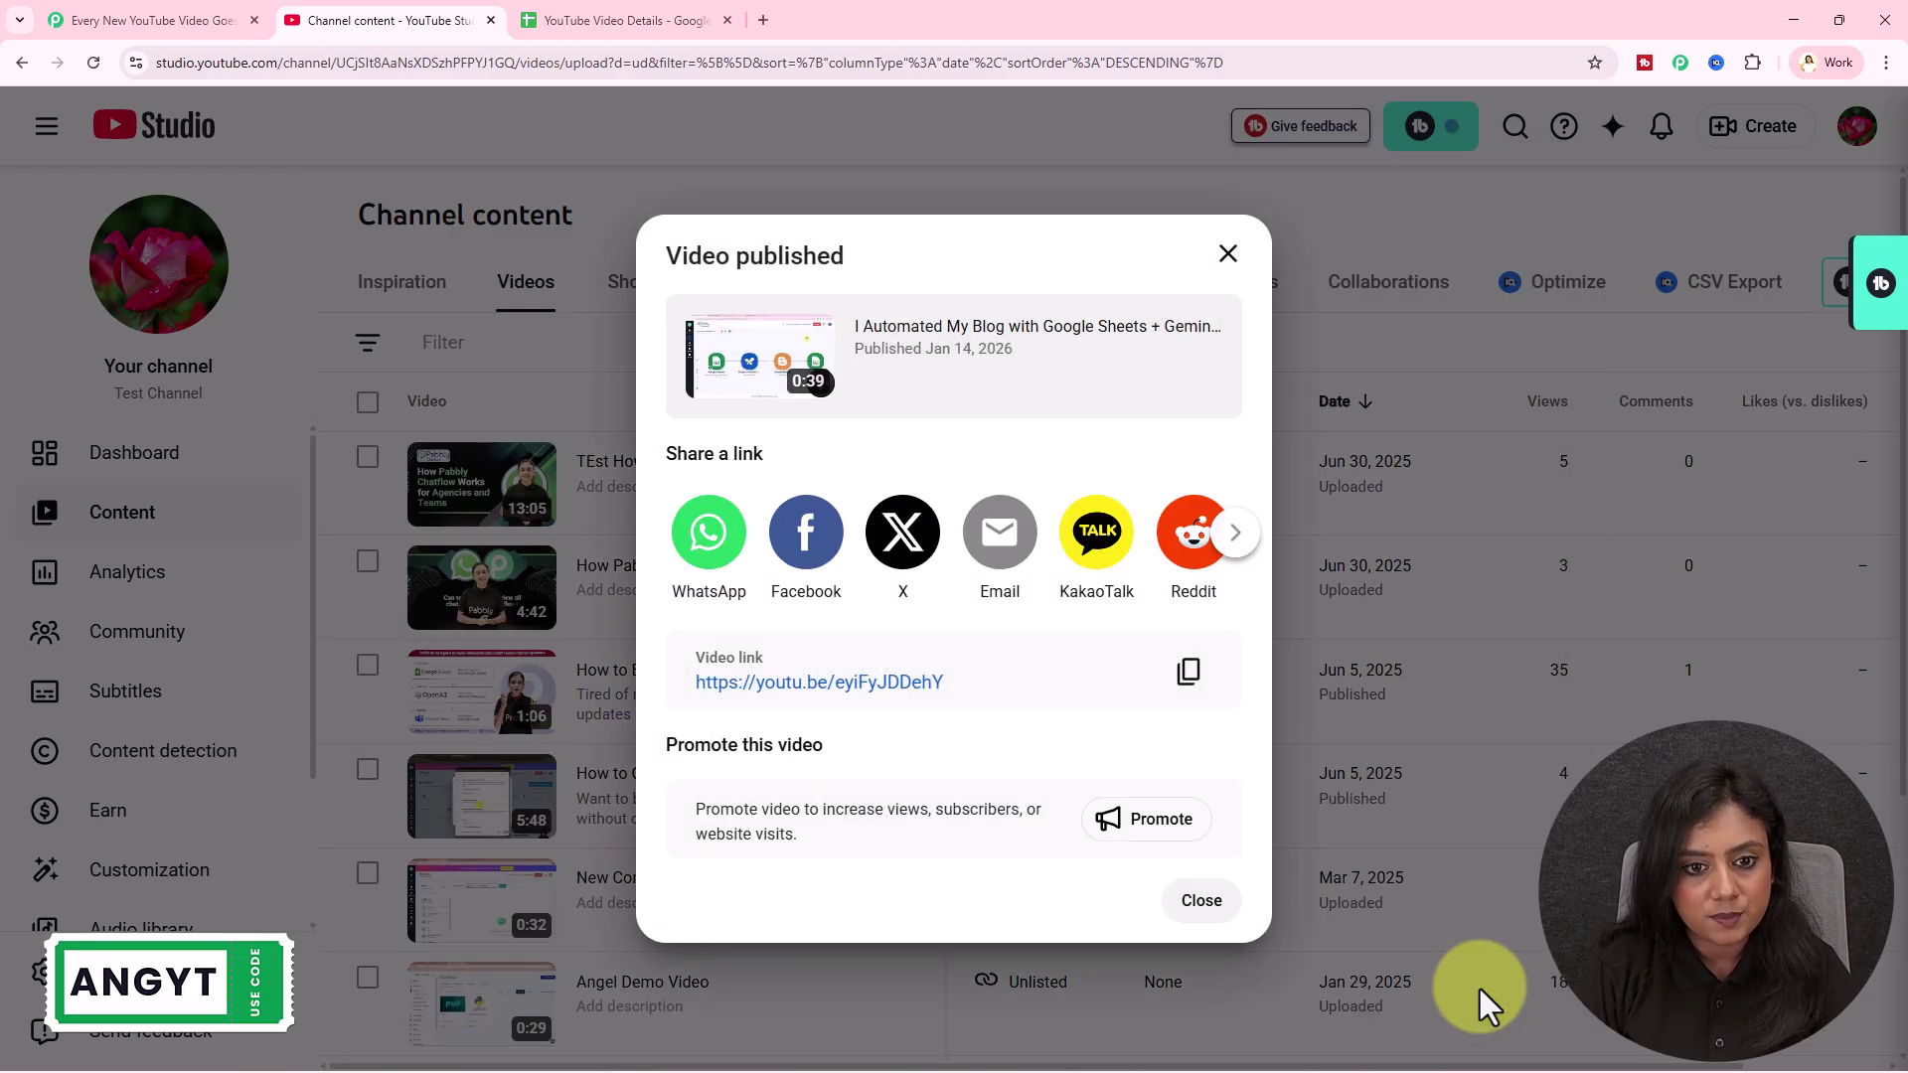
{"action": "left_click_drag", "start_coordinate": [665, 255], "coordinate": [874, 272]}
{"action": "left_click", "coordinate": [694, 307]}
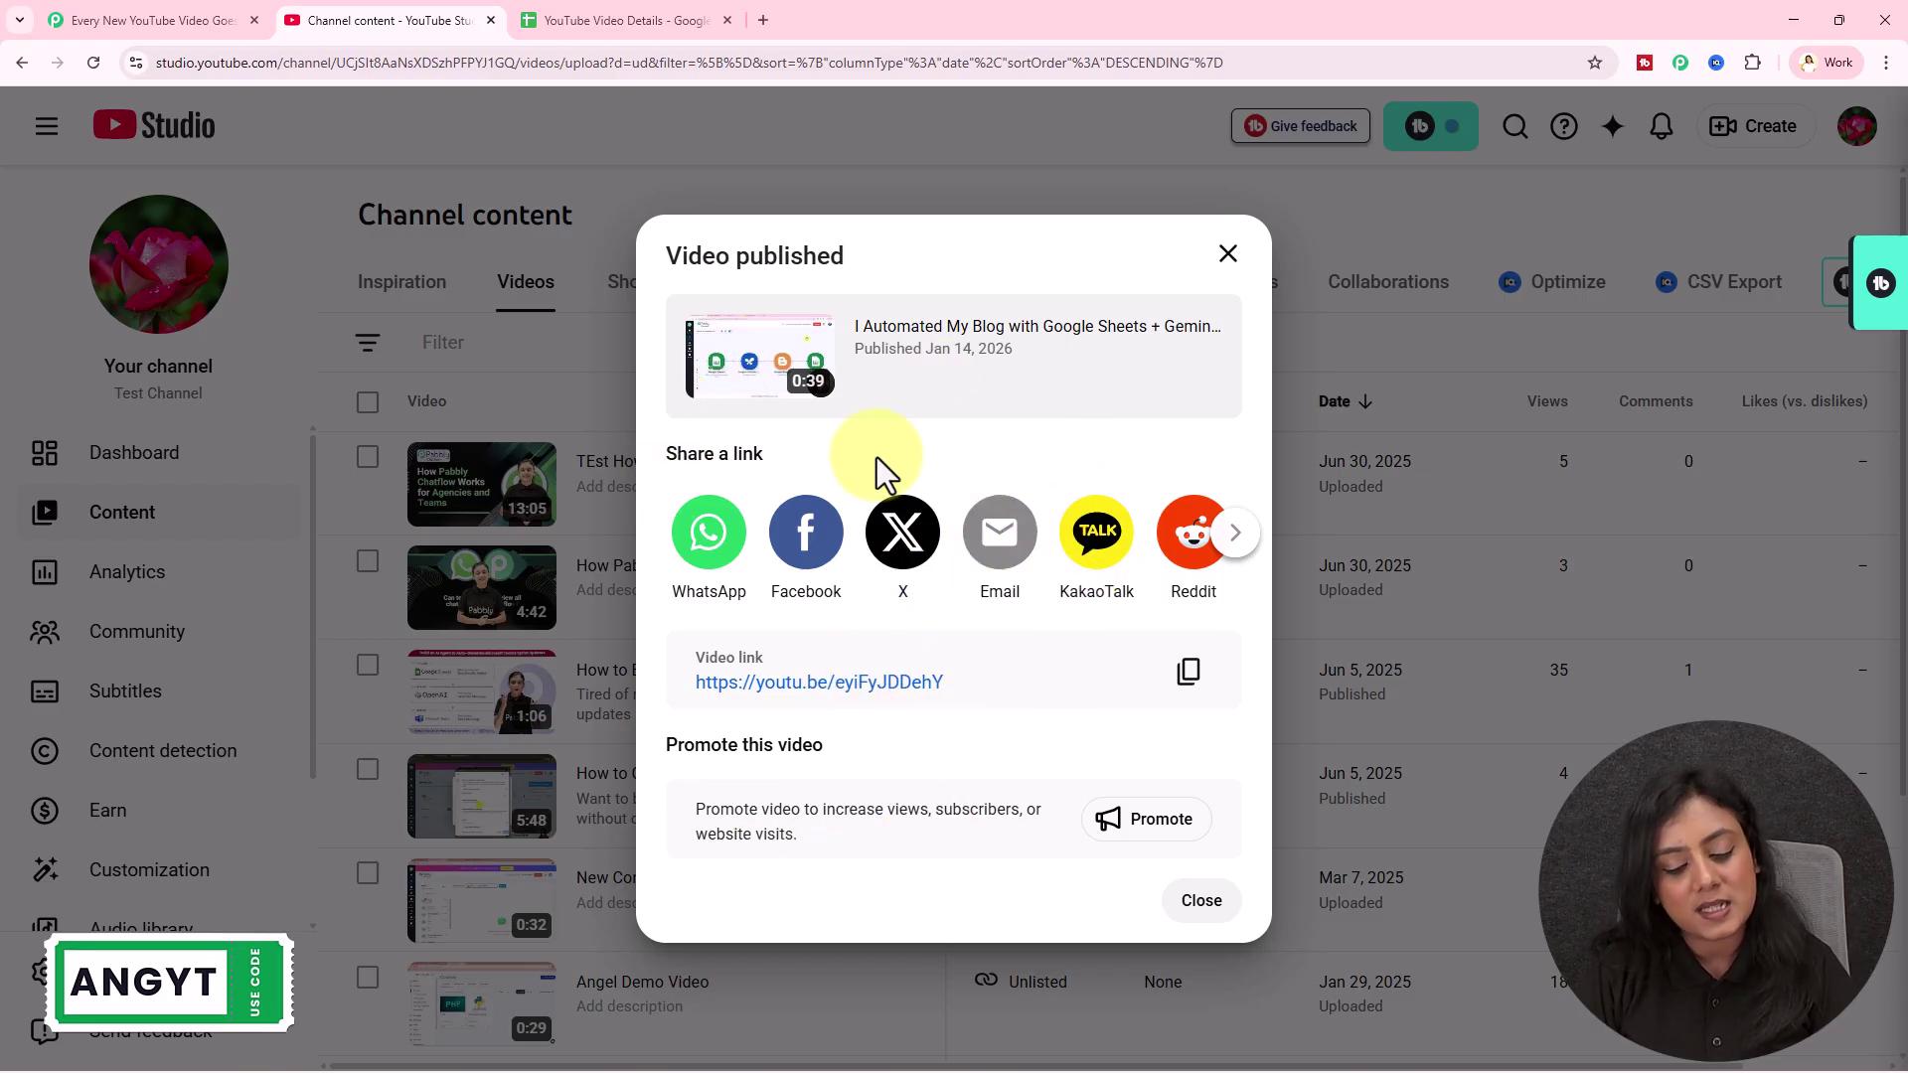
Check the date, title, description and link in row 3 of the YouTube Video Details sheet, and open its video link
{"action": "left_click", "coordinate": [651, 14]}
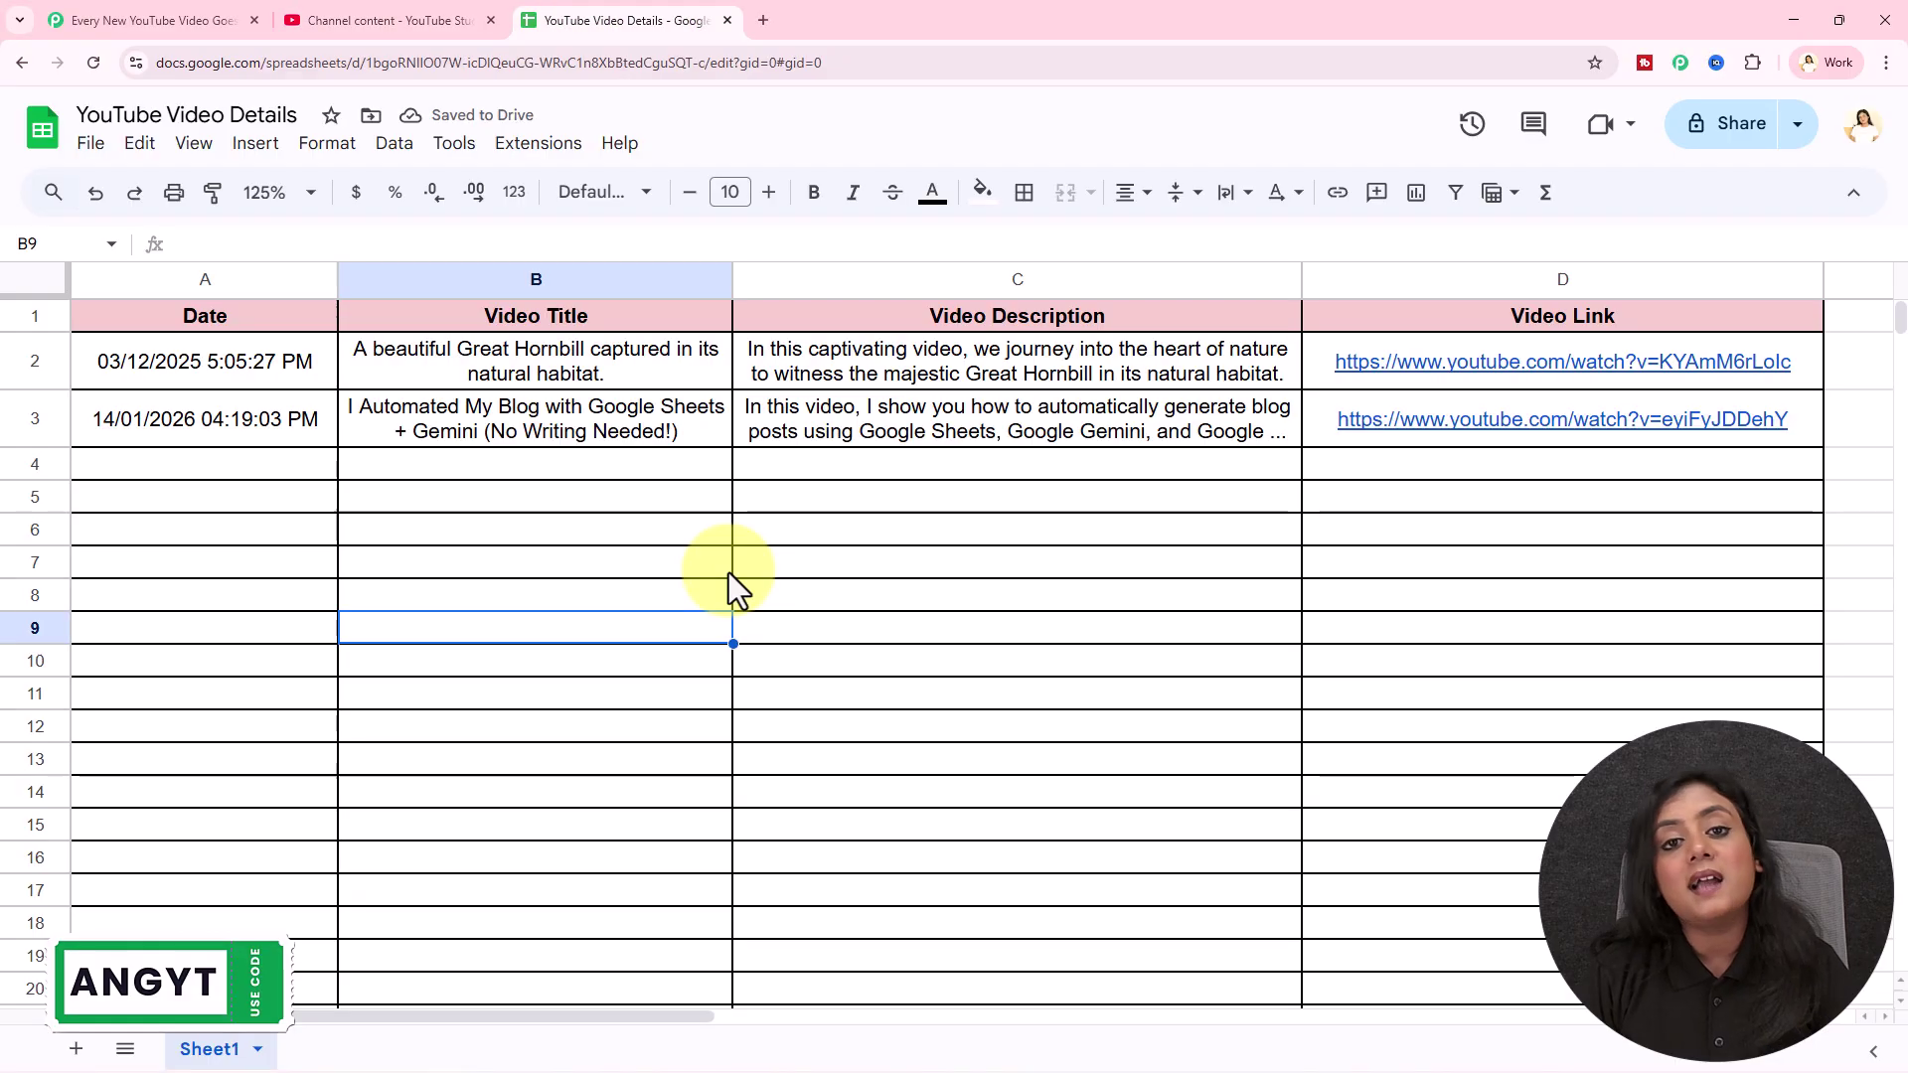
{"action": "left_click", "coordinate": [199, 438]}
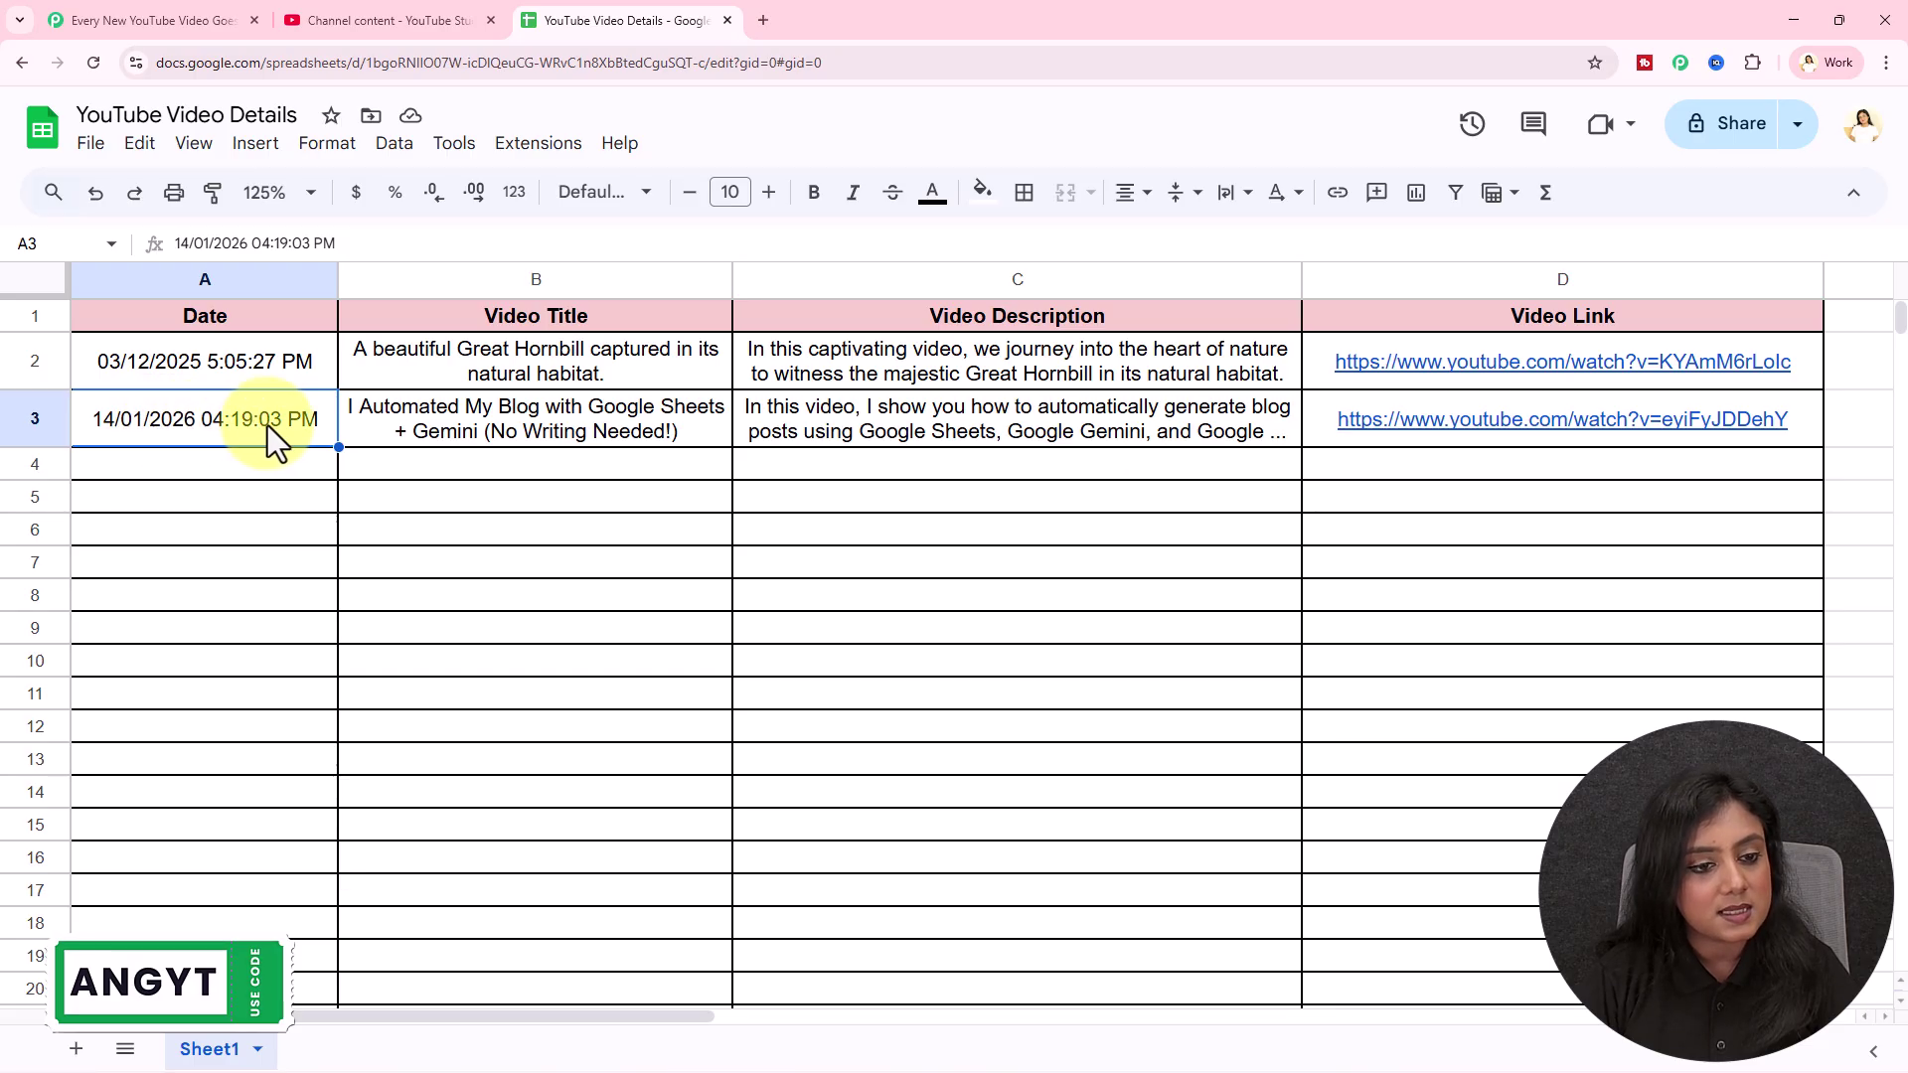
{"action": "left_click", "coordinate": [372, 412]}
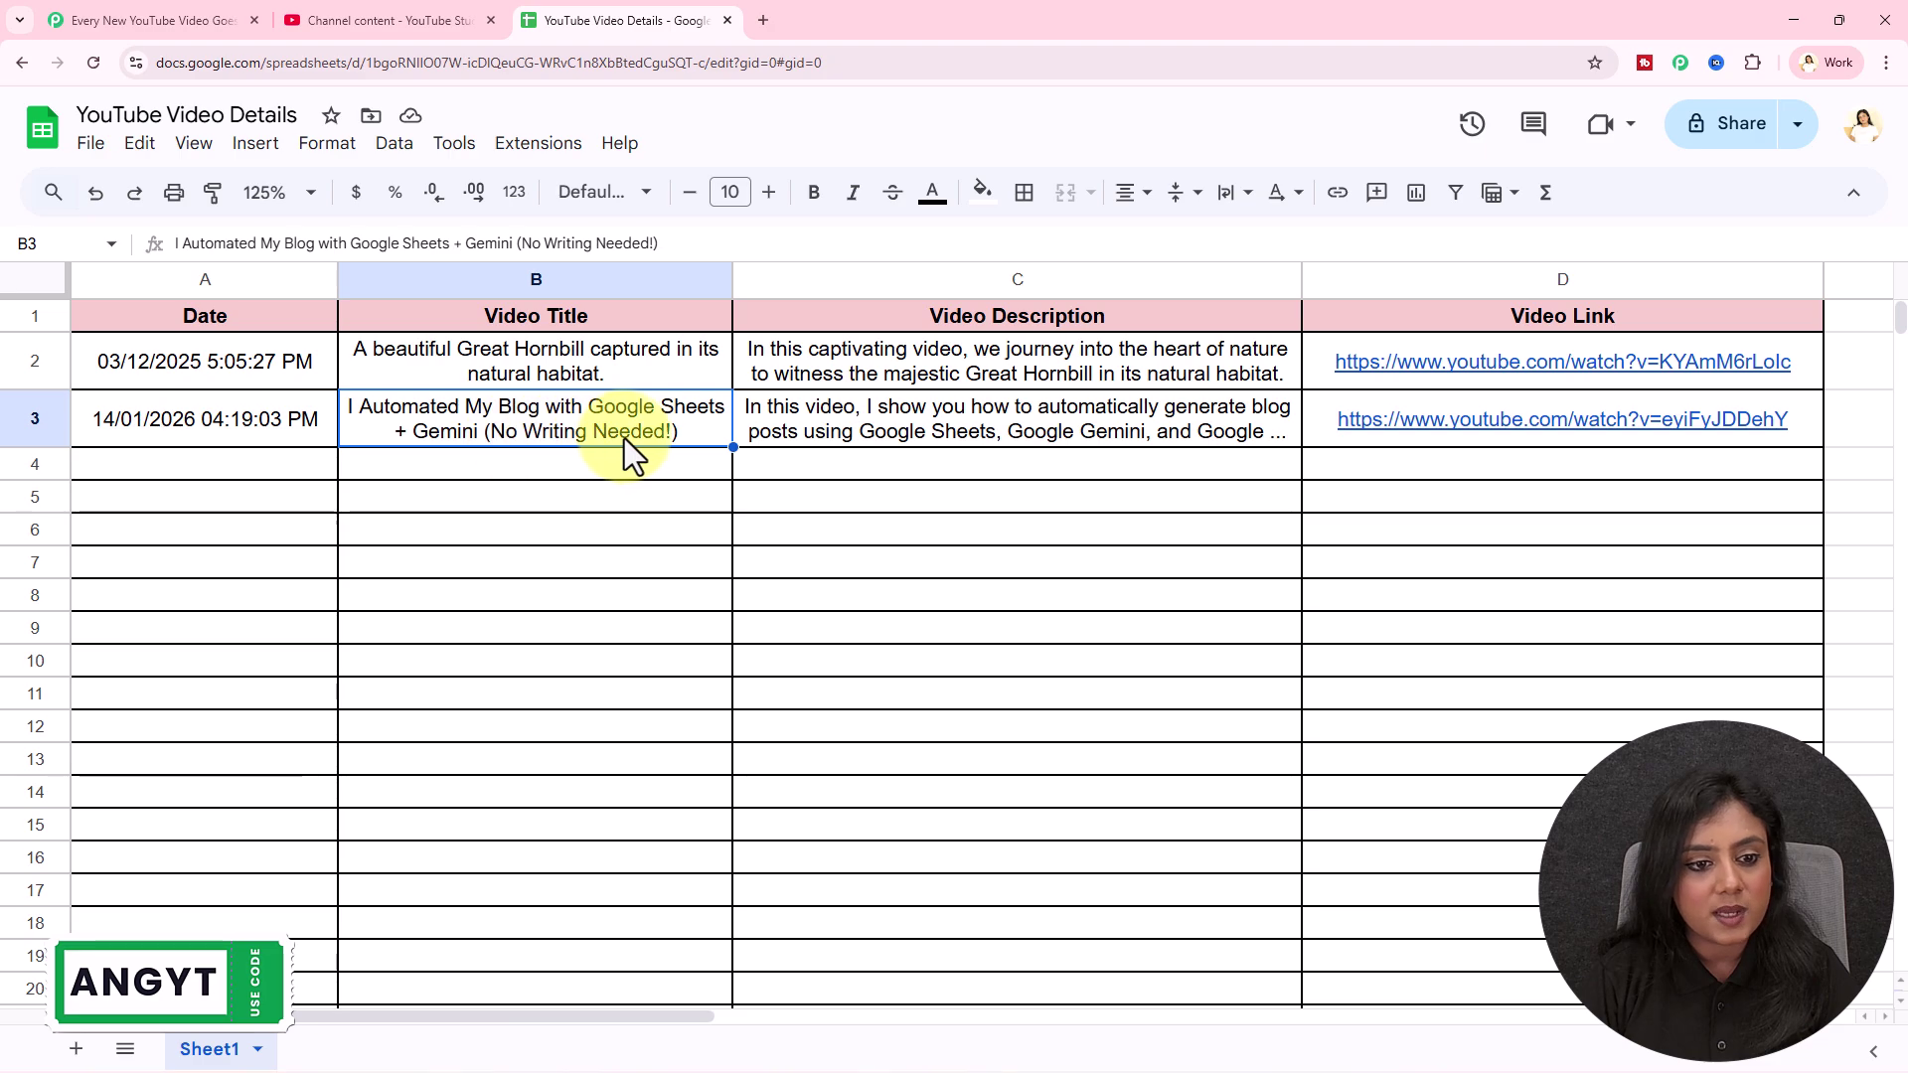
{"action": "left_click", "coordinate": [872, 433]}
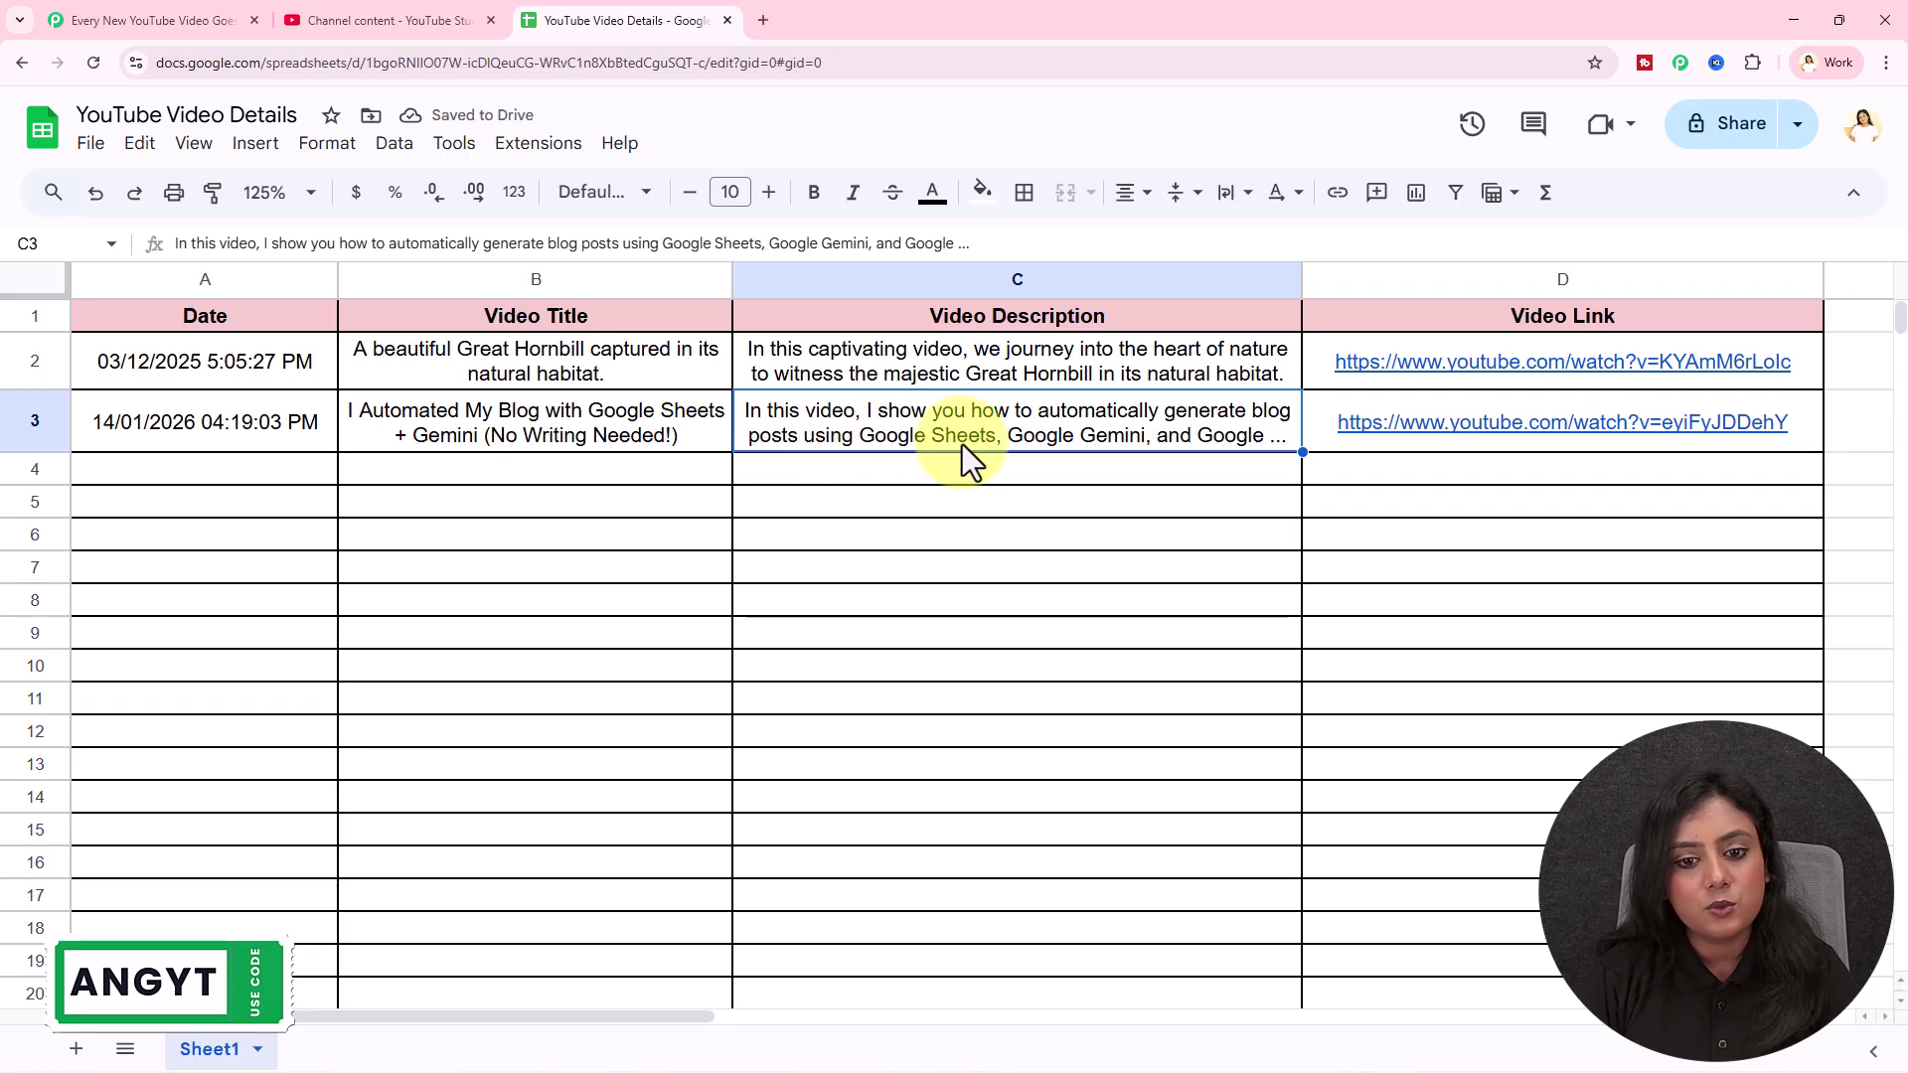
{"action": "left_click", "coordinate": [1463, 423]}
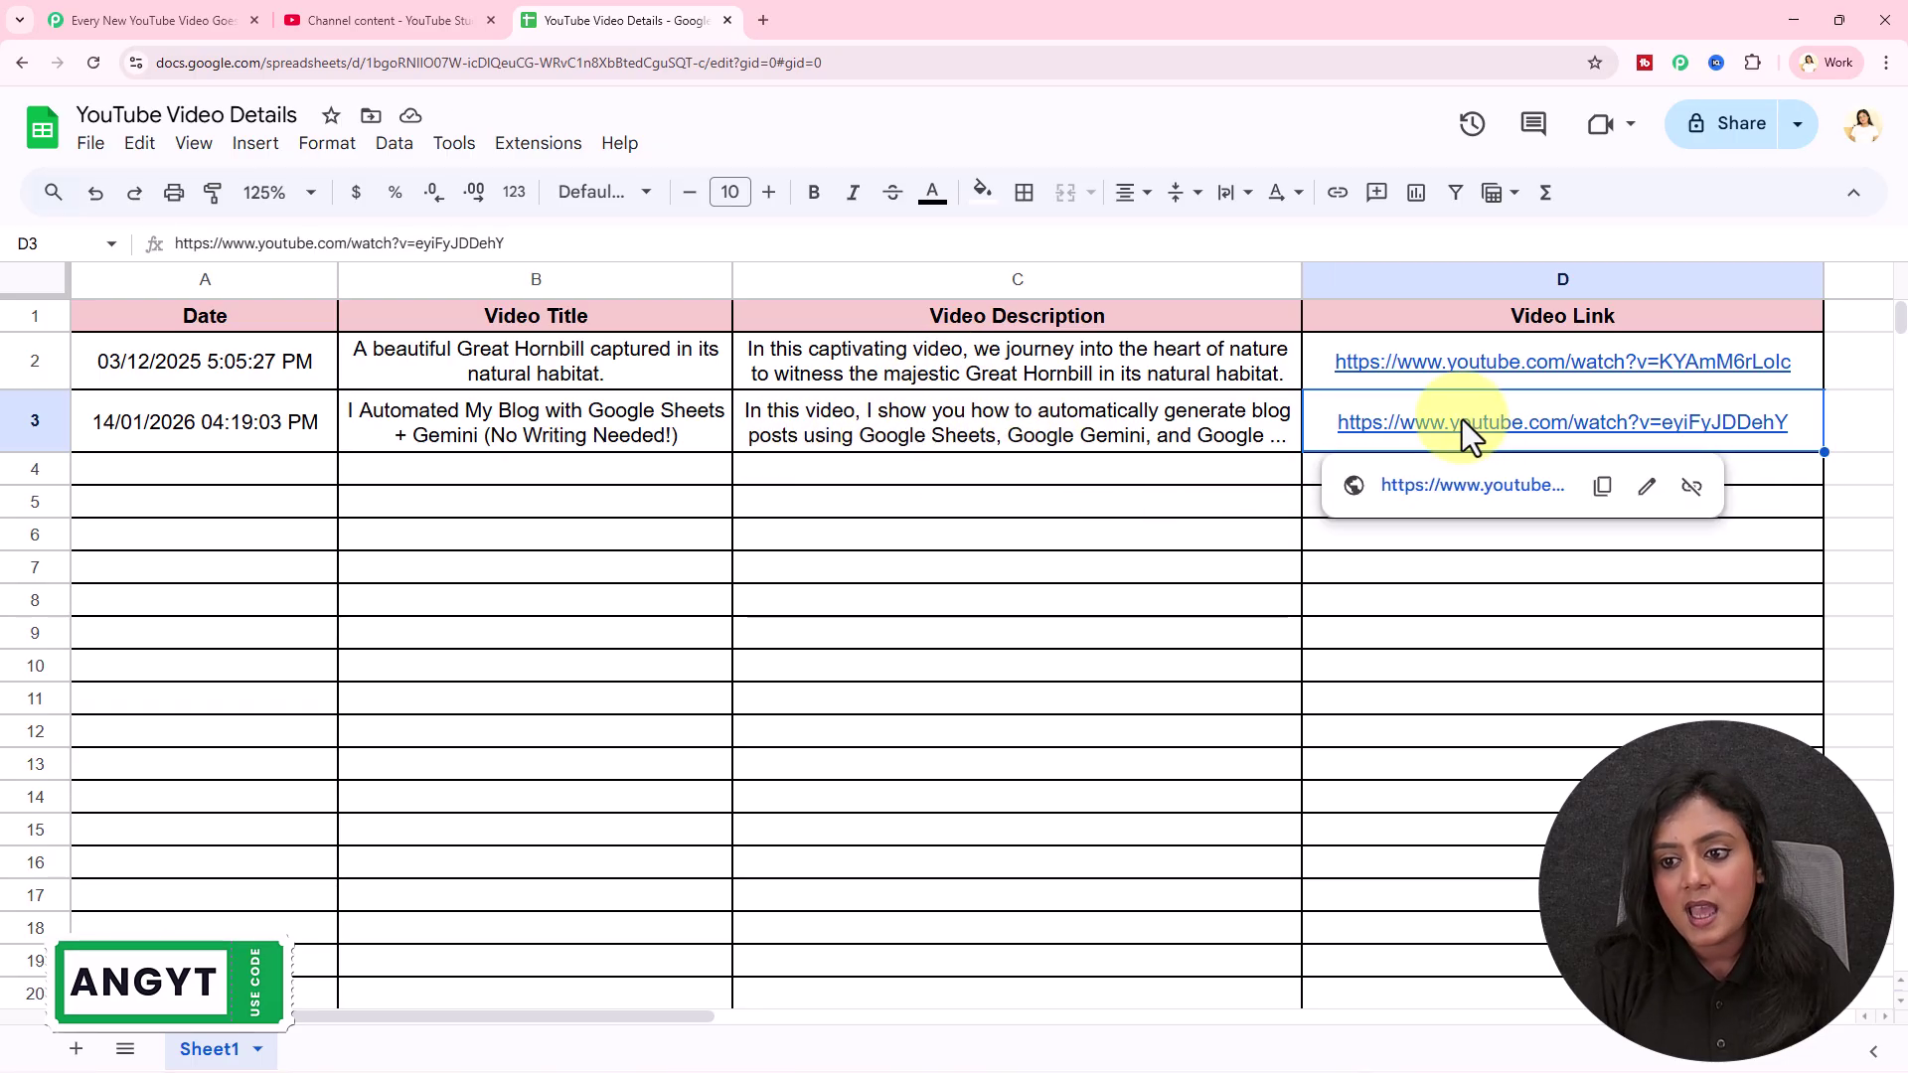
{"action": "left_click", "coordinate": [1467, 487]}
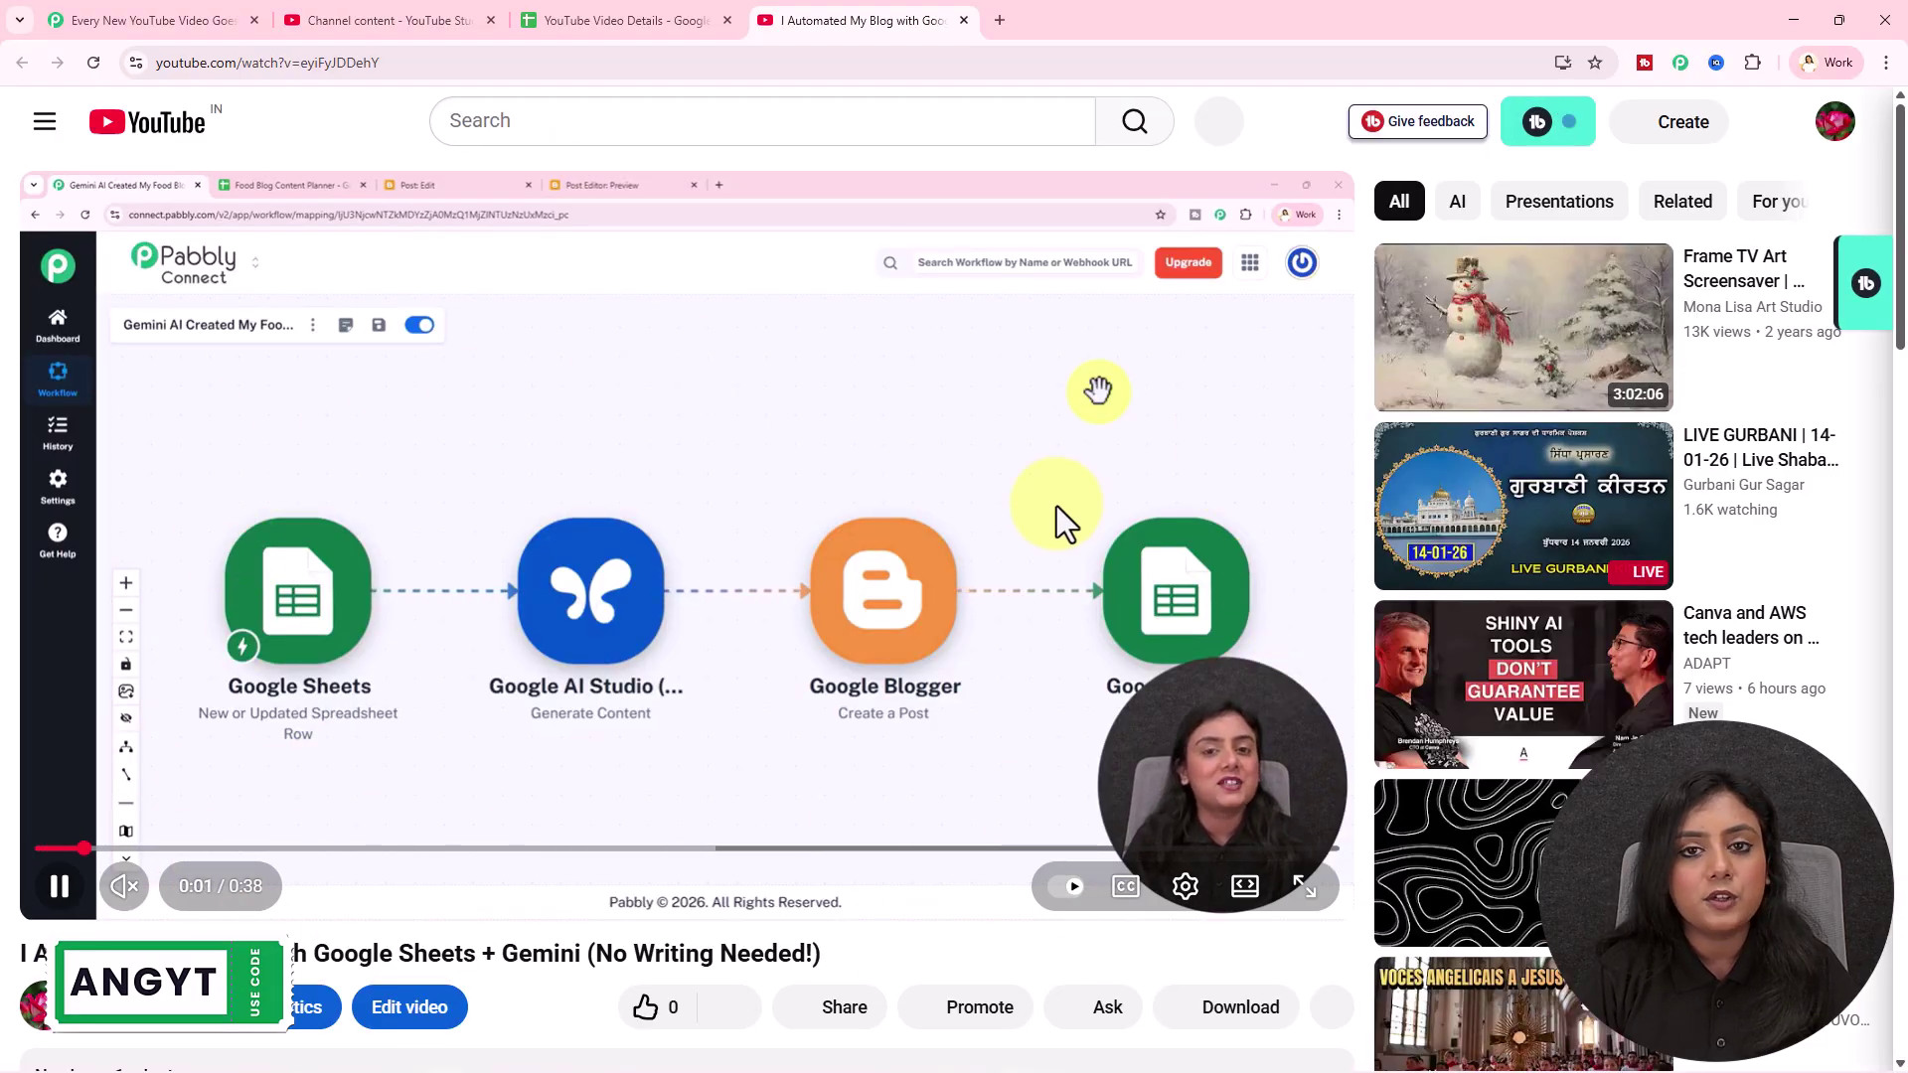
{"action": "left_click", "coordinate": [963, 20]}
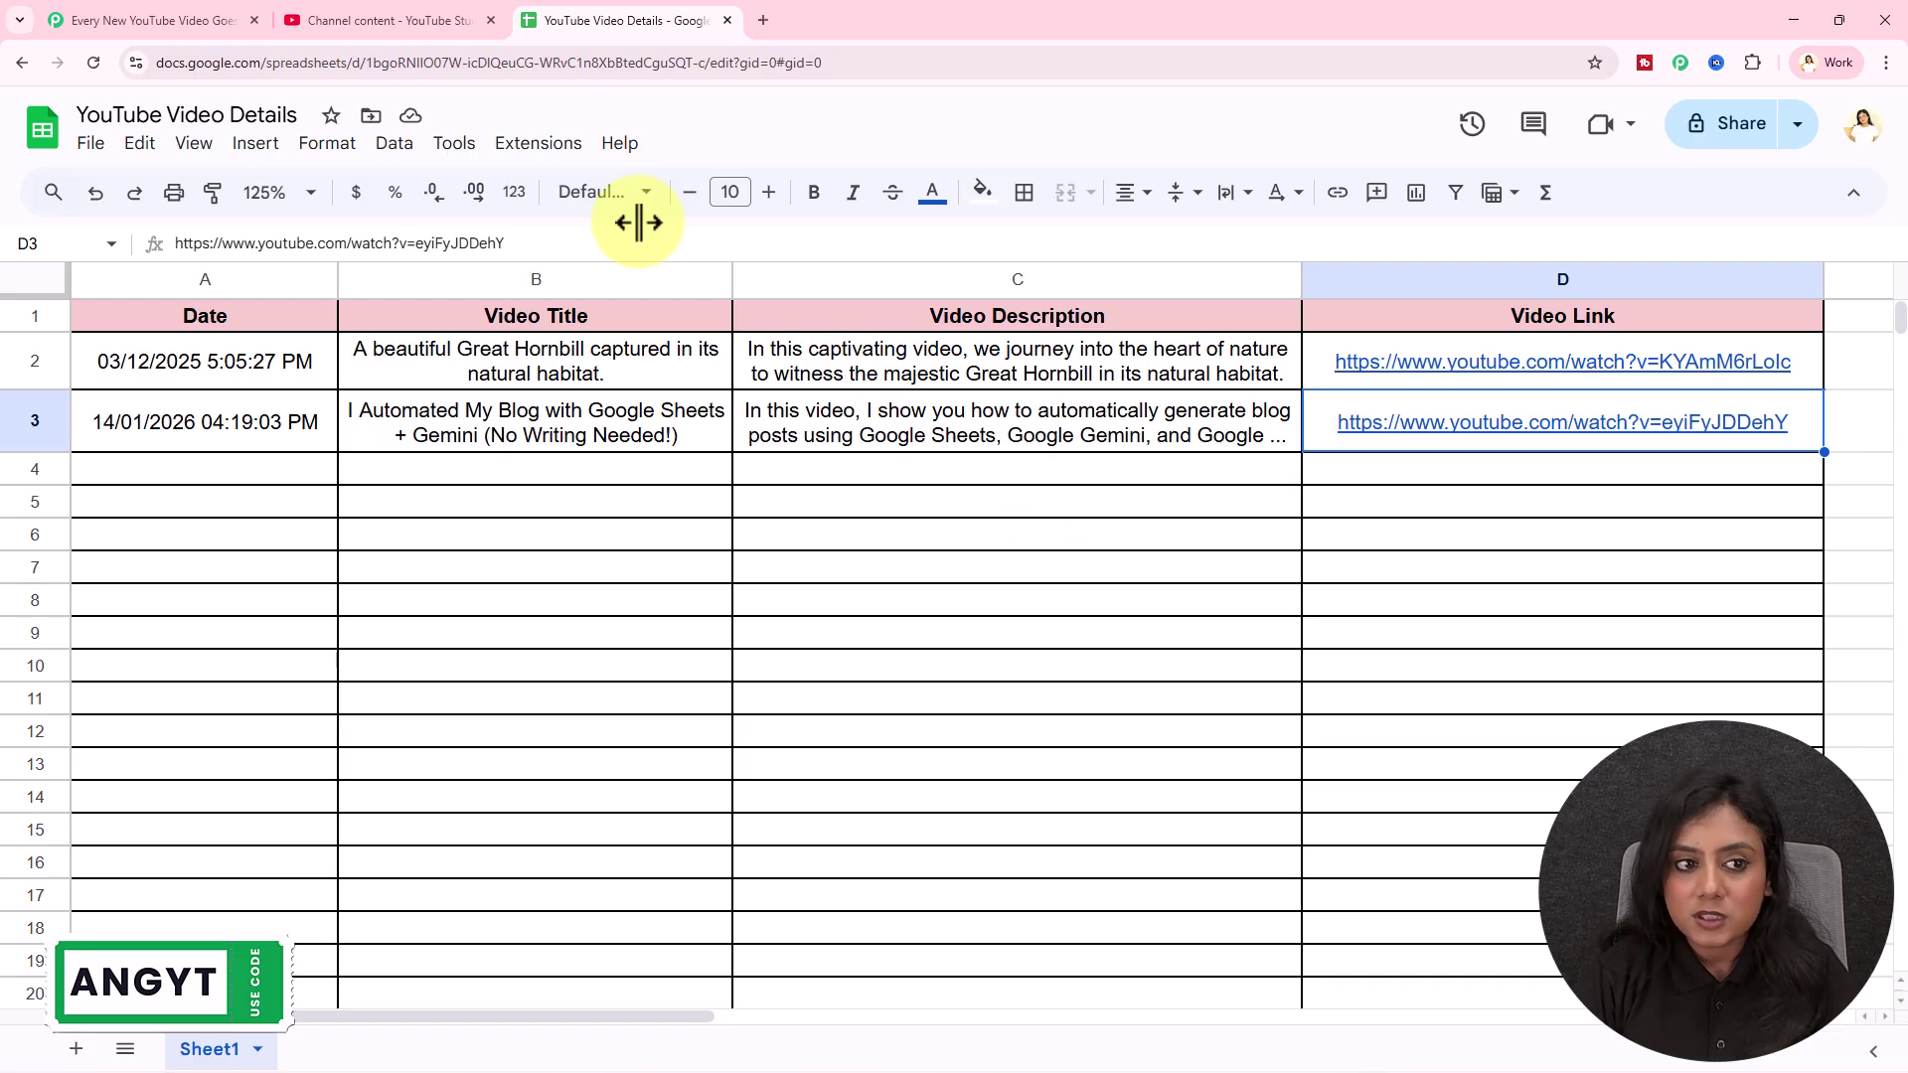
Switch to the empty Pabbly Connect workflow, view the pabbly.com/connect landing page in a separate browser tab, and return
{"action": "left_click", "coordinate": [184, 20]}
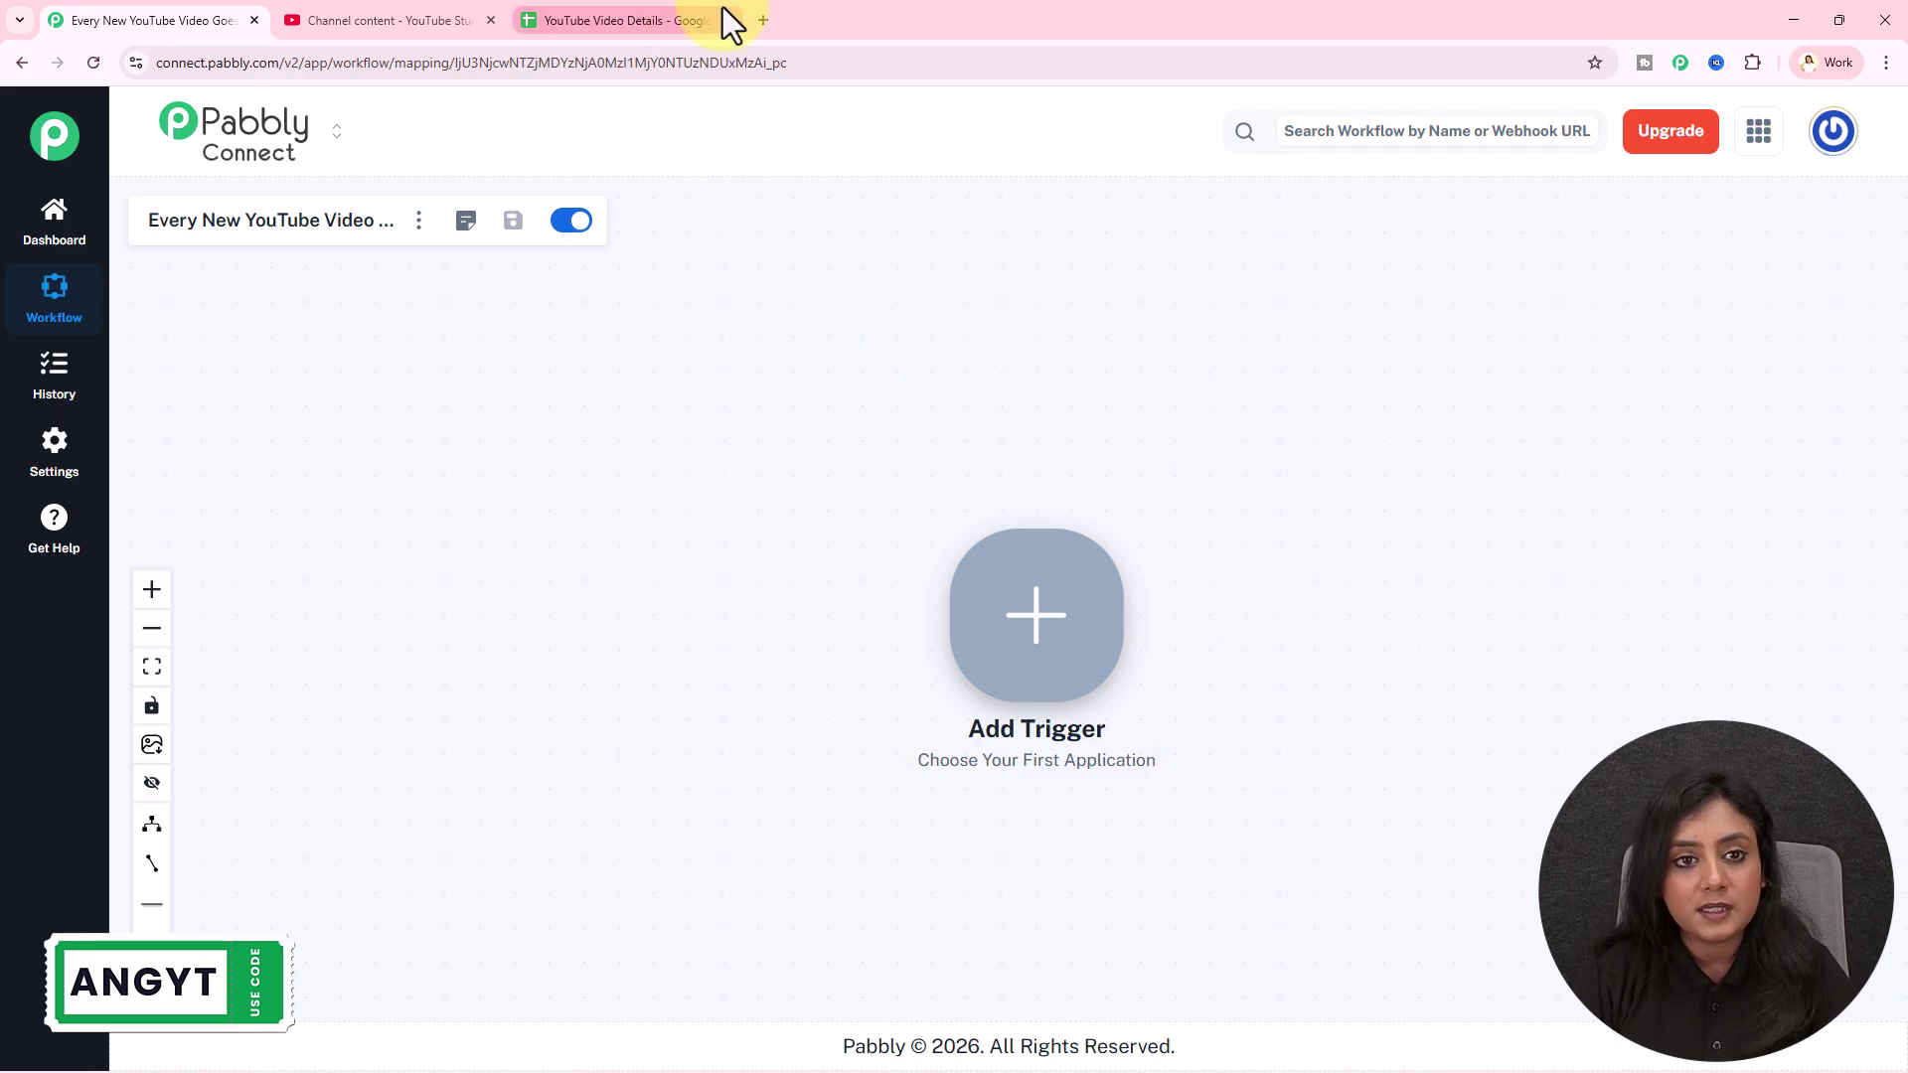
{"action": "left_click", "coordinate": [762, 19]}
{"action": "type", "text": "p"}
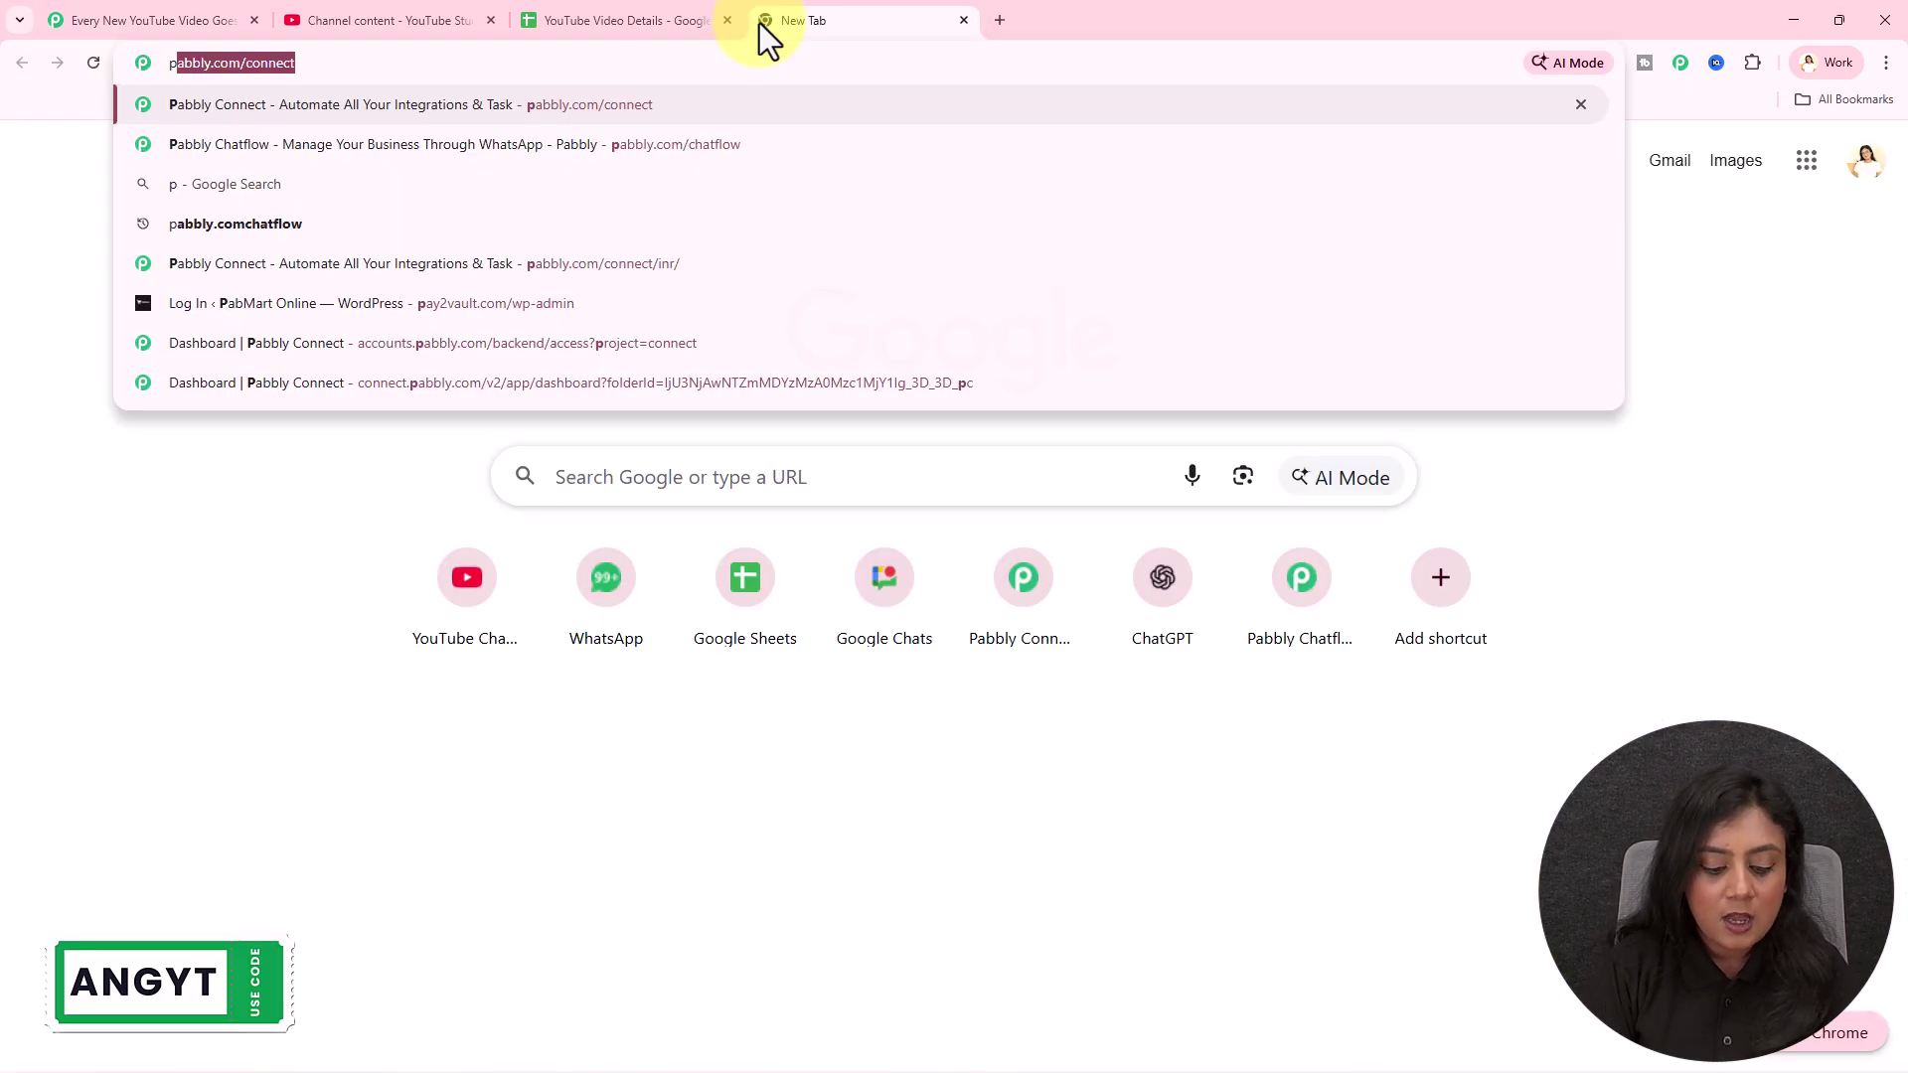
{"action": "type", "text": "abbly.com/conn"}
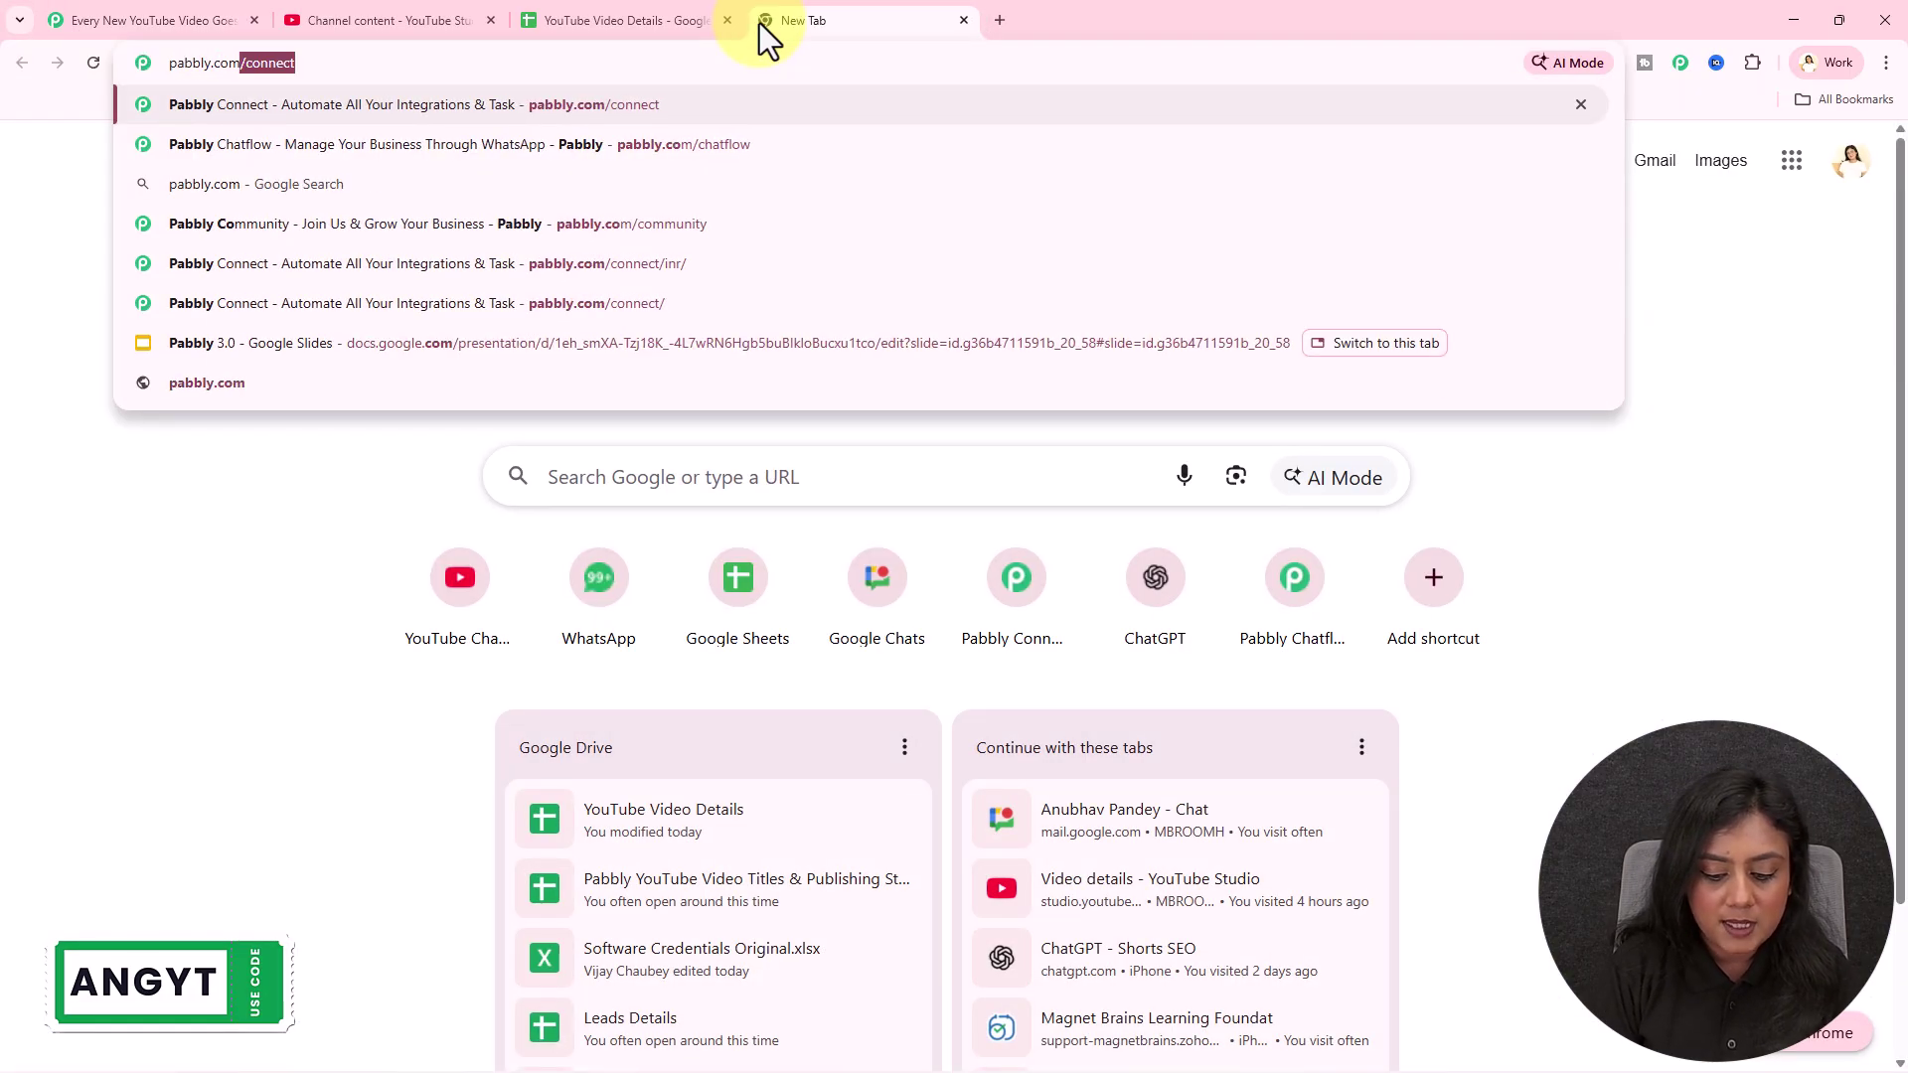
{"action": "type", "text": "ect/"}
{"action": "key", "text": "Return"}
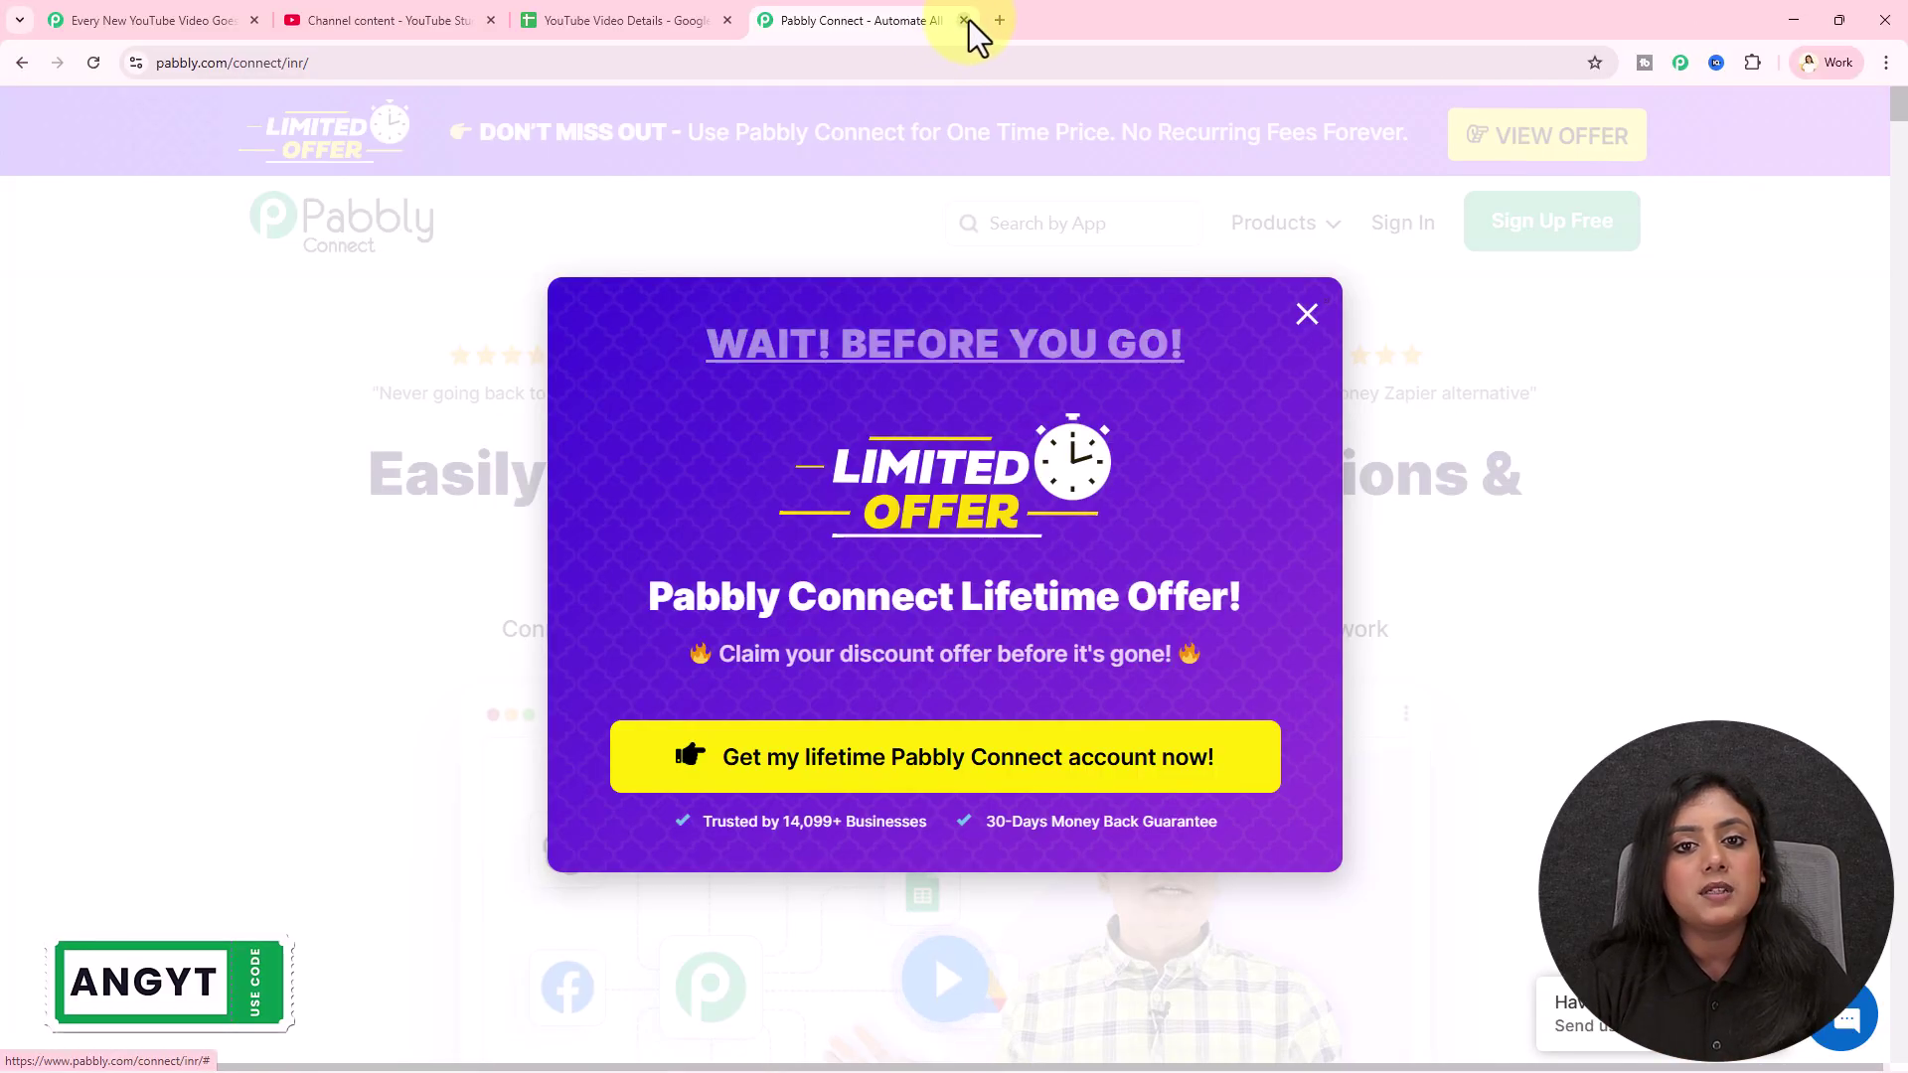
{"action": "left_click", "coordinate": [965, 20]}
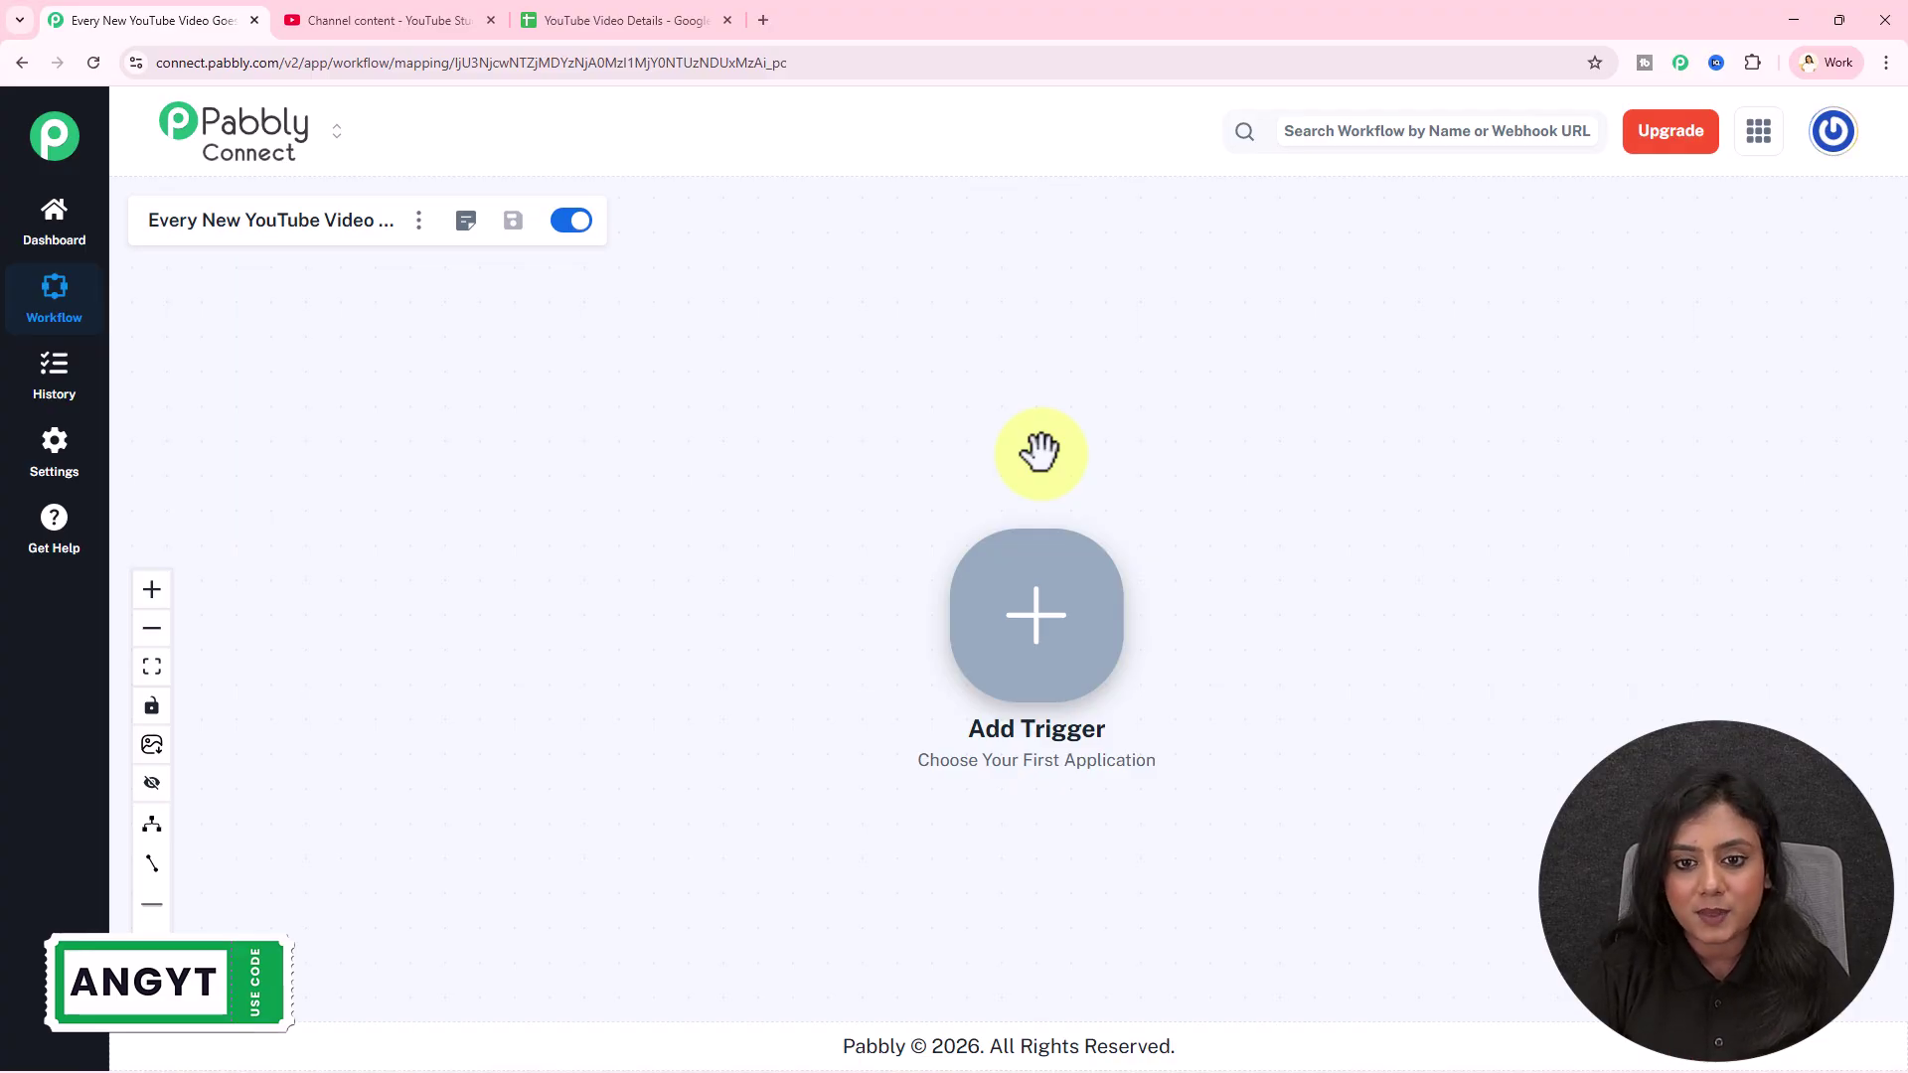
Add YouTube as the workflow's trigger app with the event New Video in Channel with Video URL
{"action": "left_click", "coordinate": [1044, 608]}
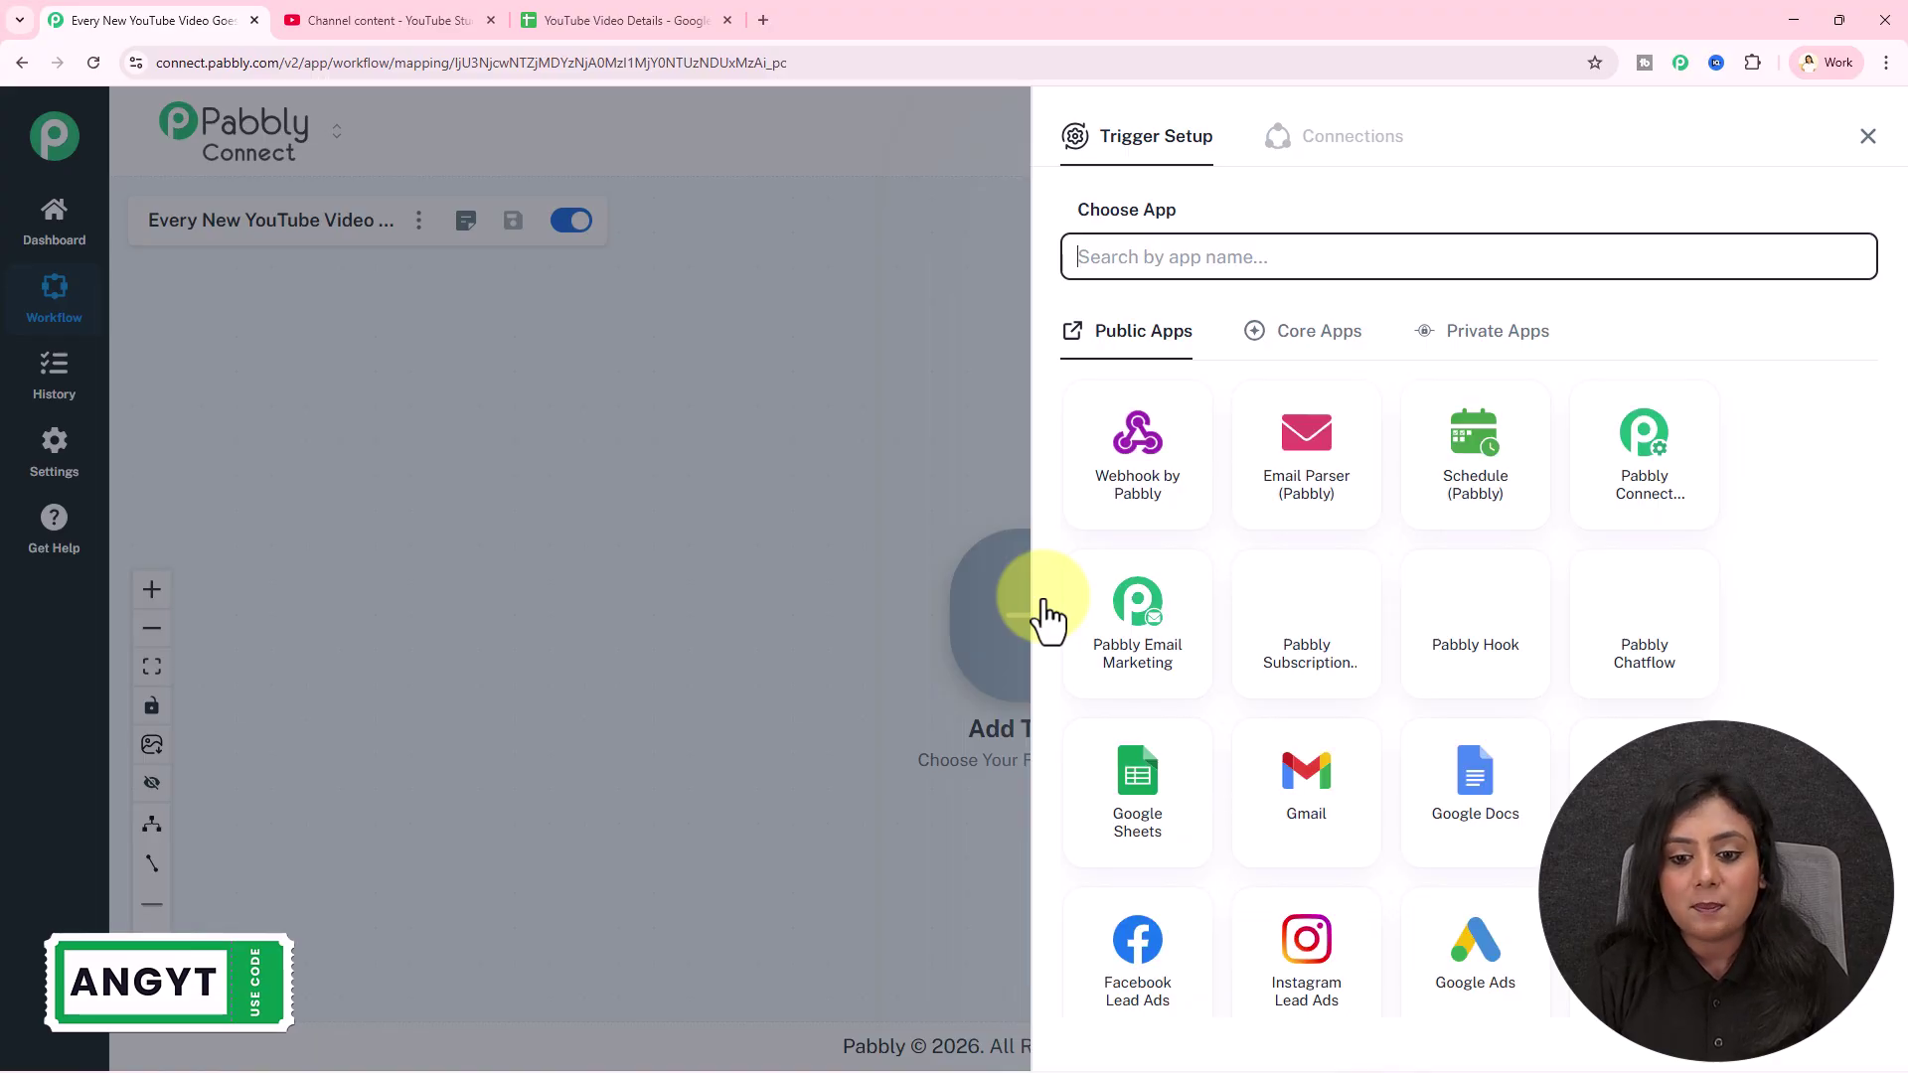
{"action": "left_click", "coordinate": [1709, 730]}
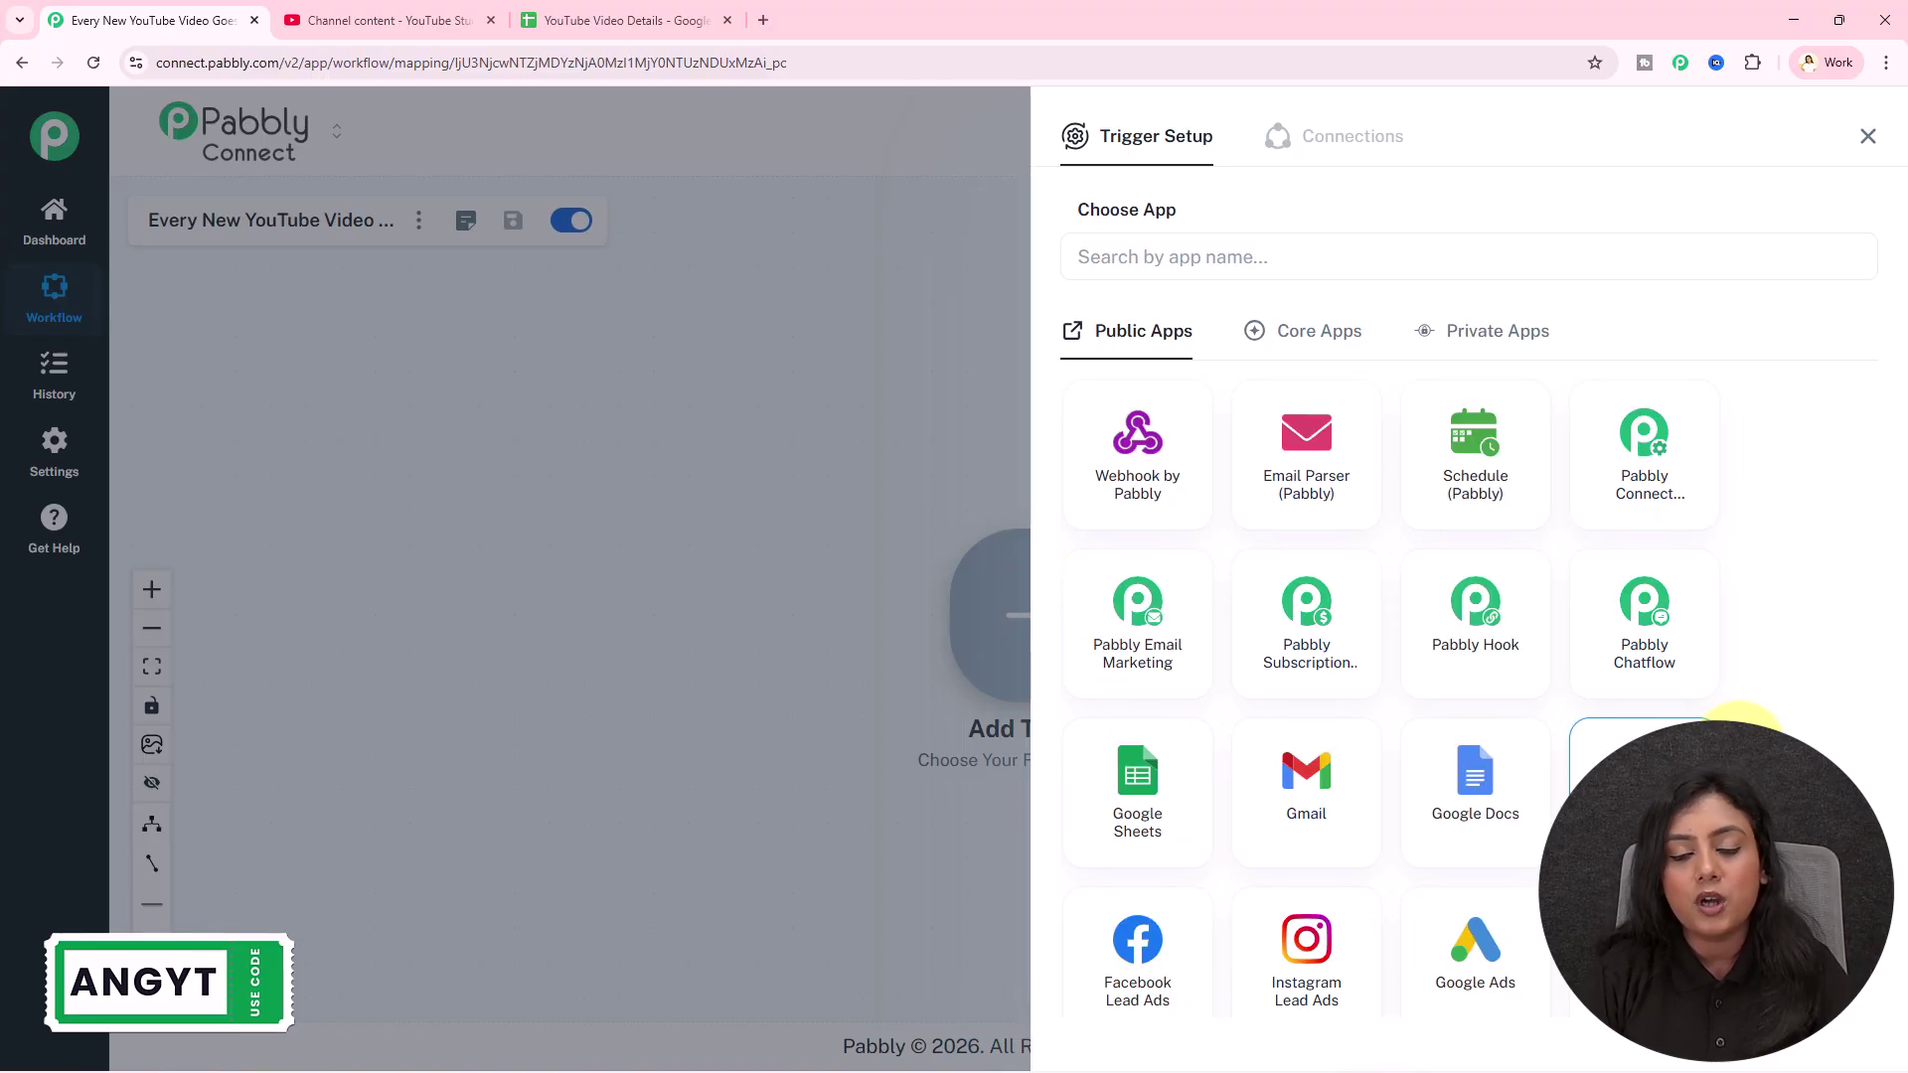
{"action": "left_click", "coordinate": [1262, 368]}
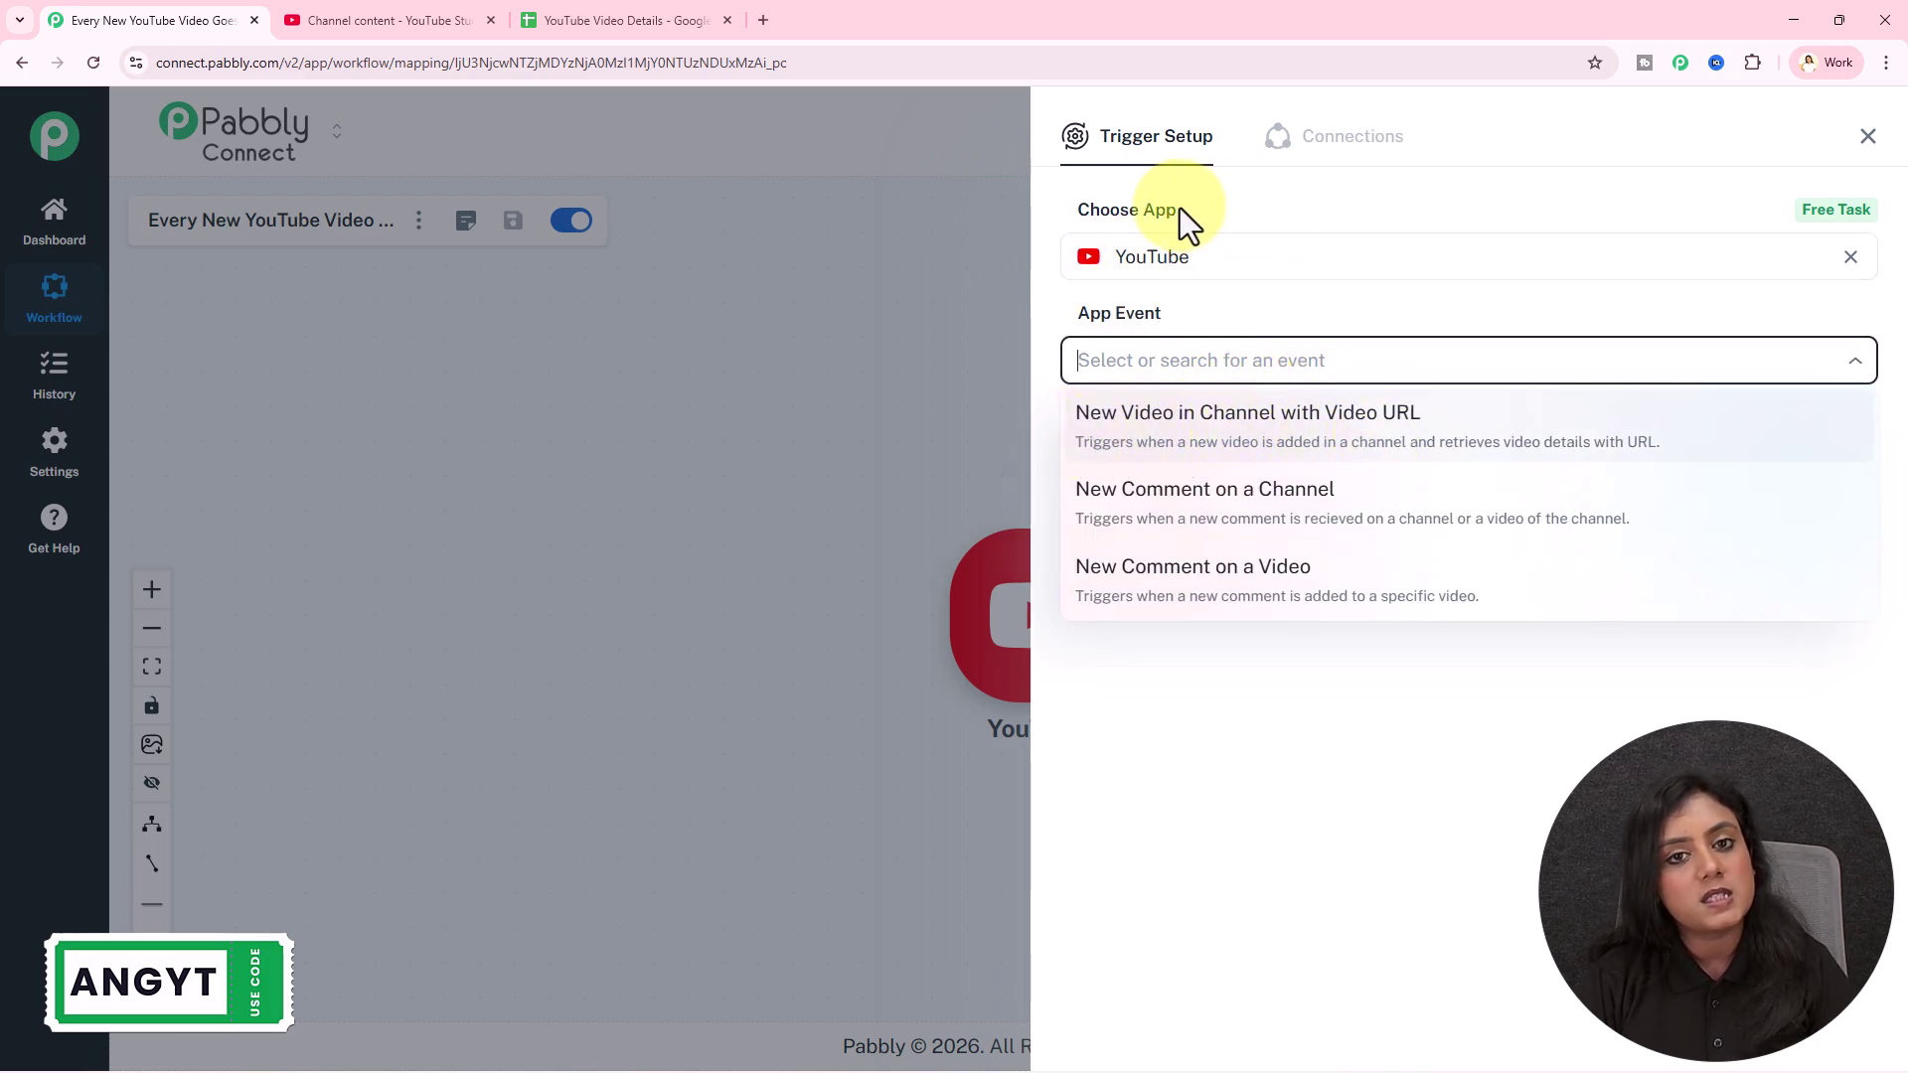
{"action": "left_click", "coordinate": [1194, 443]}
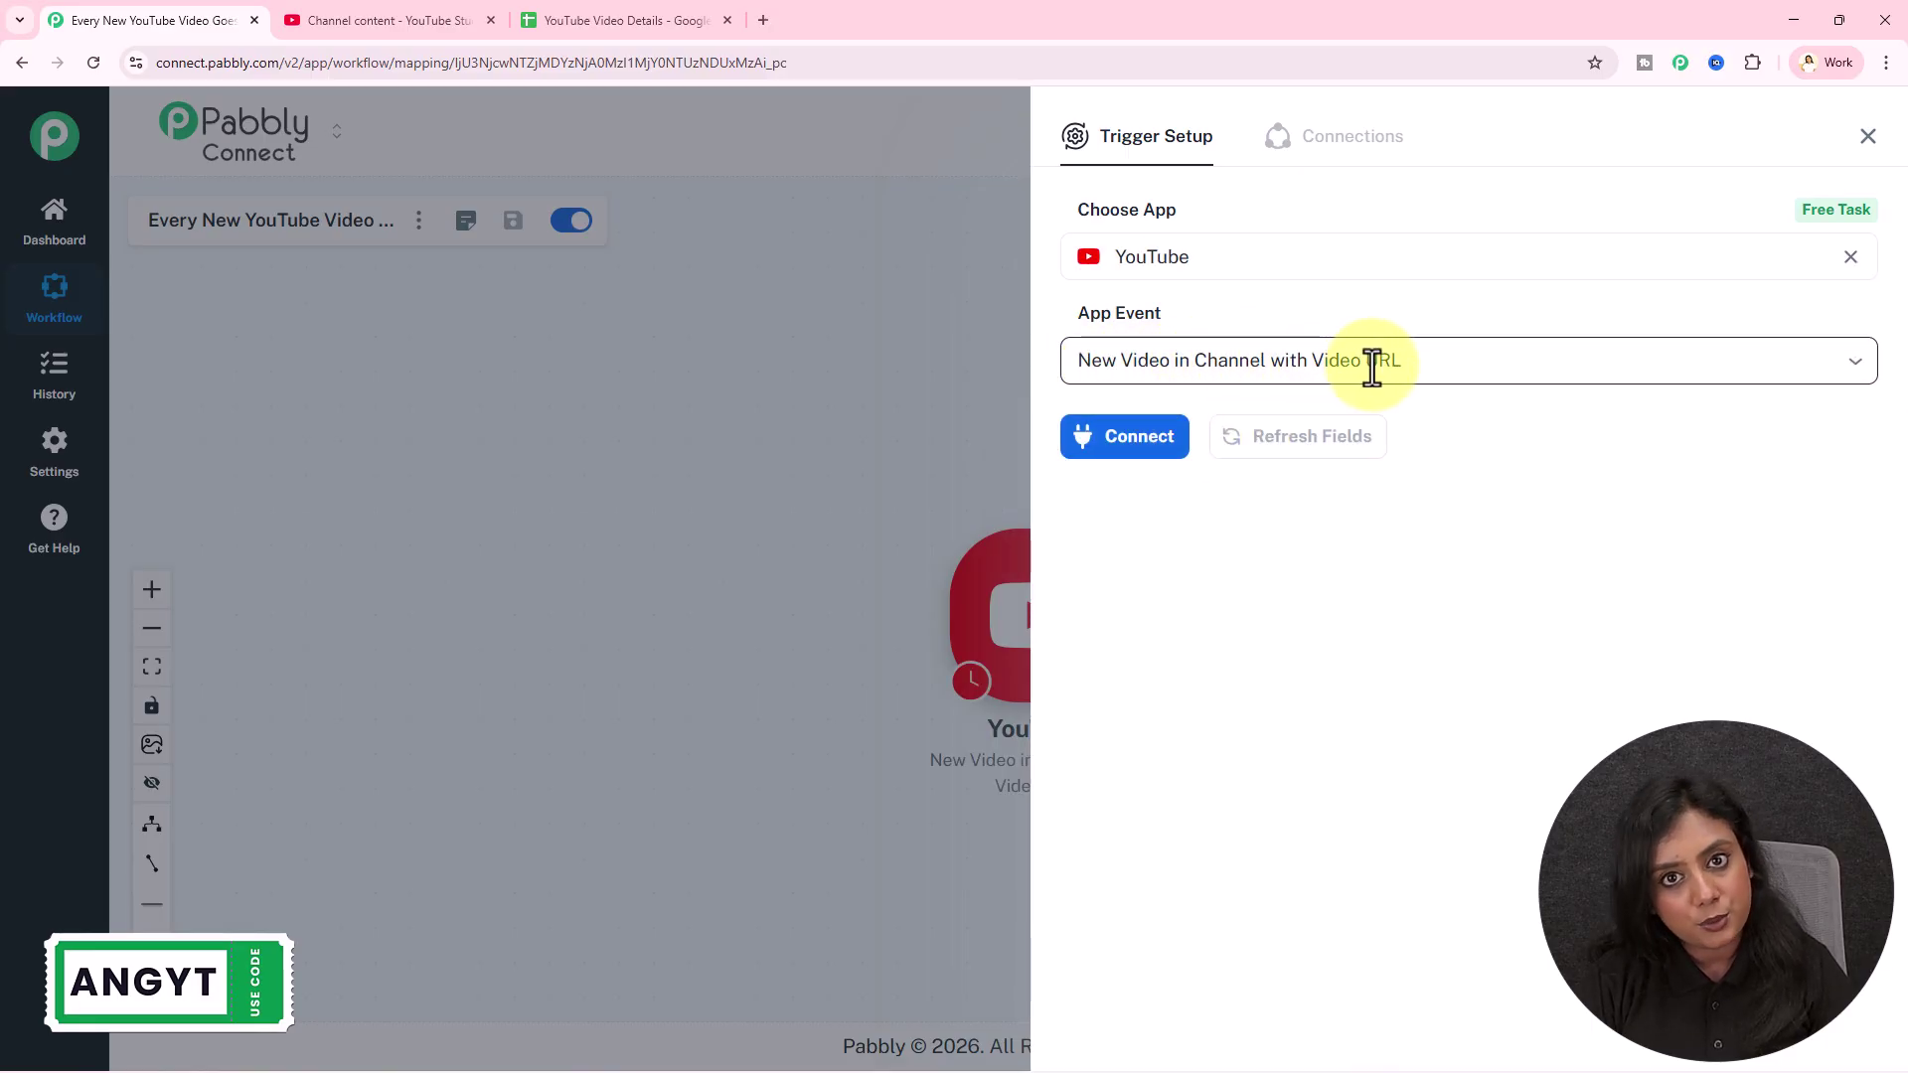
Add a new YouTube connection to the trigger by signing in with the Pabbly Google account and allowing the requested access
{"action": "left_click", "coordinate": [1102, 440]}
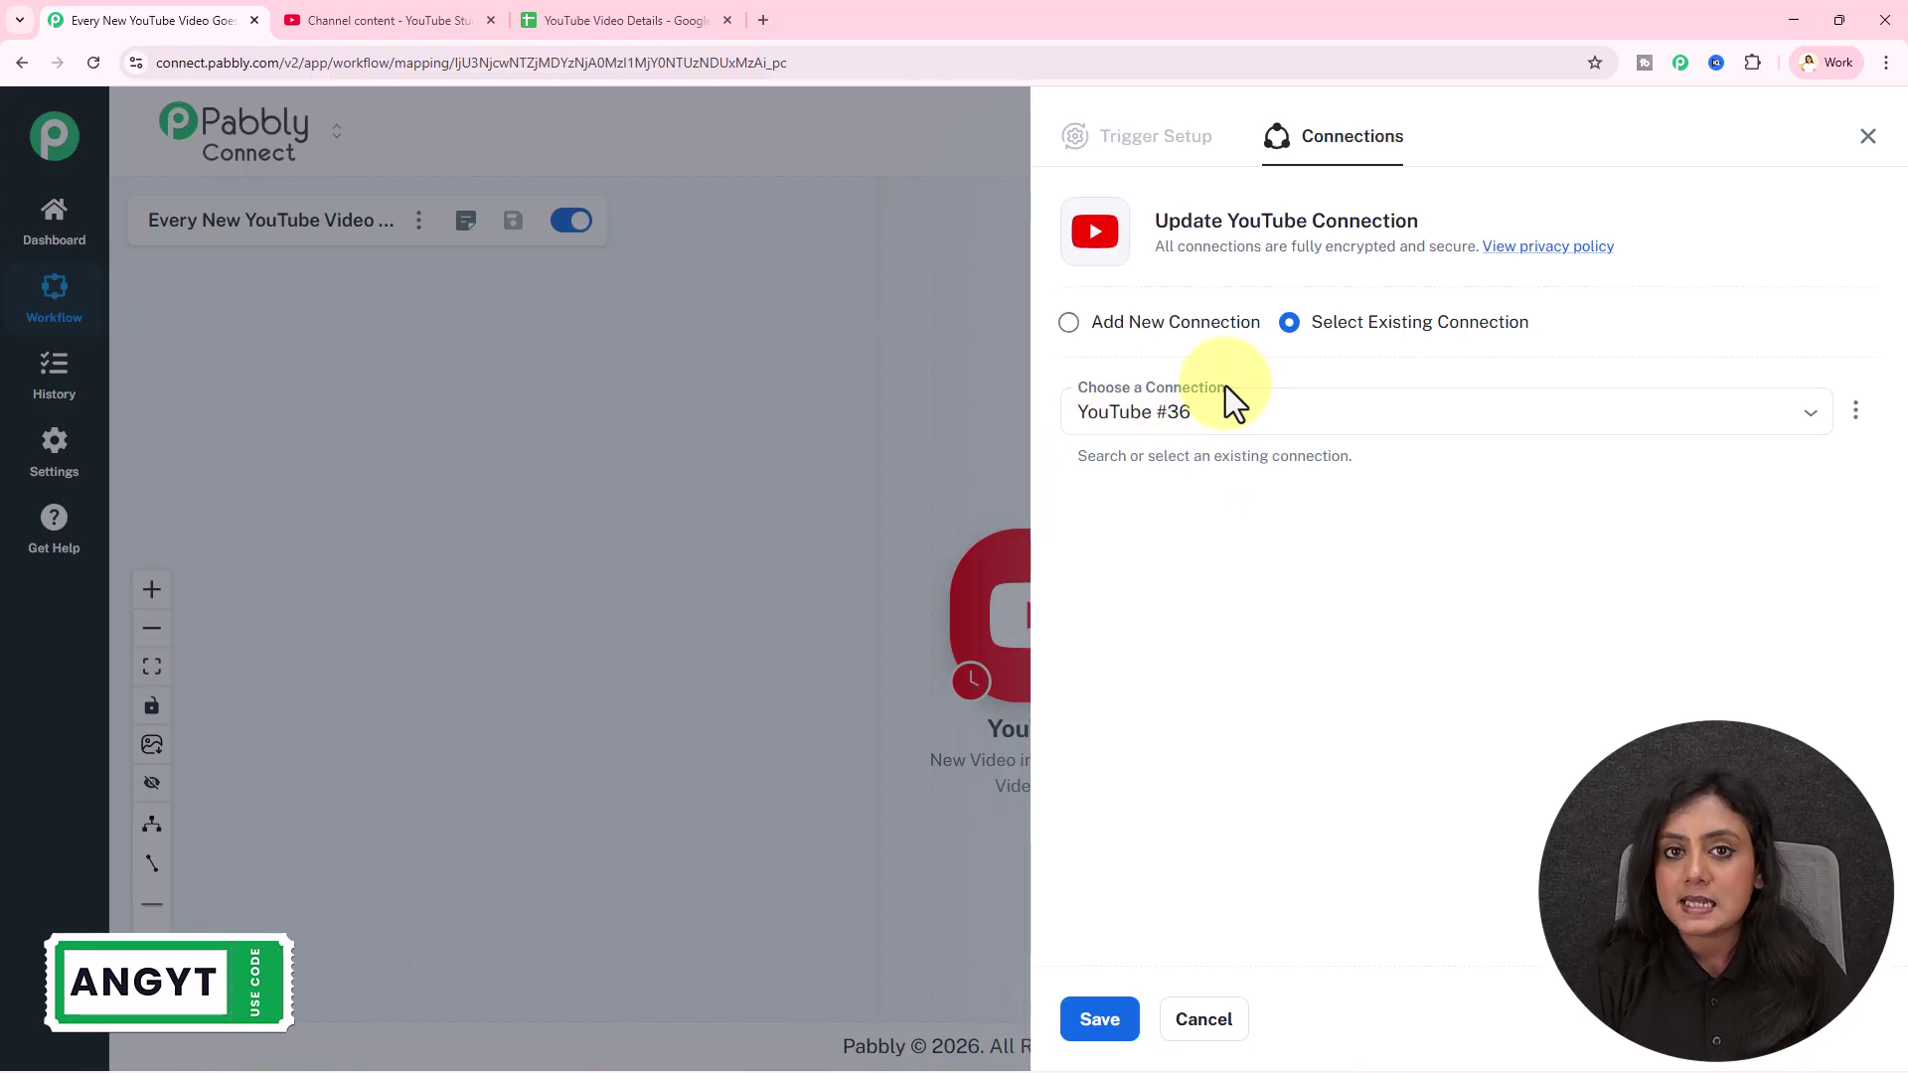
{"action": "left_click", "coordinate": [1118, 326]}
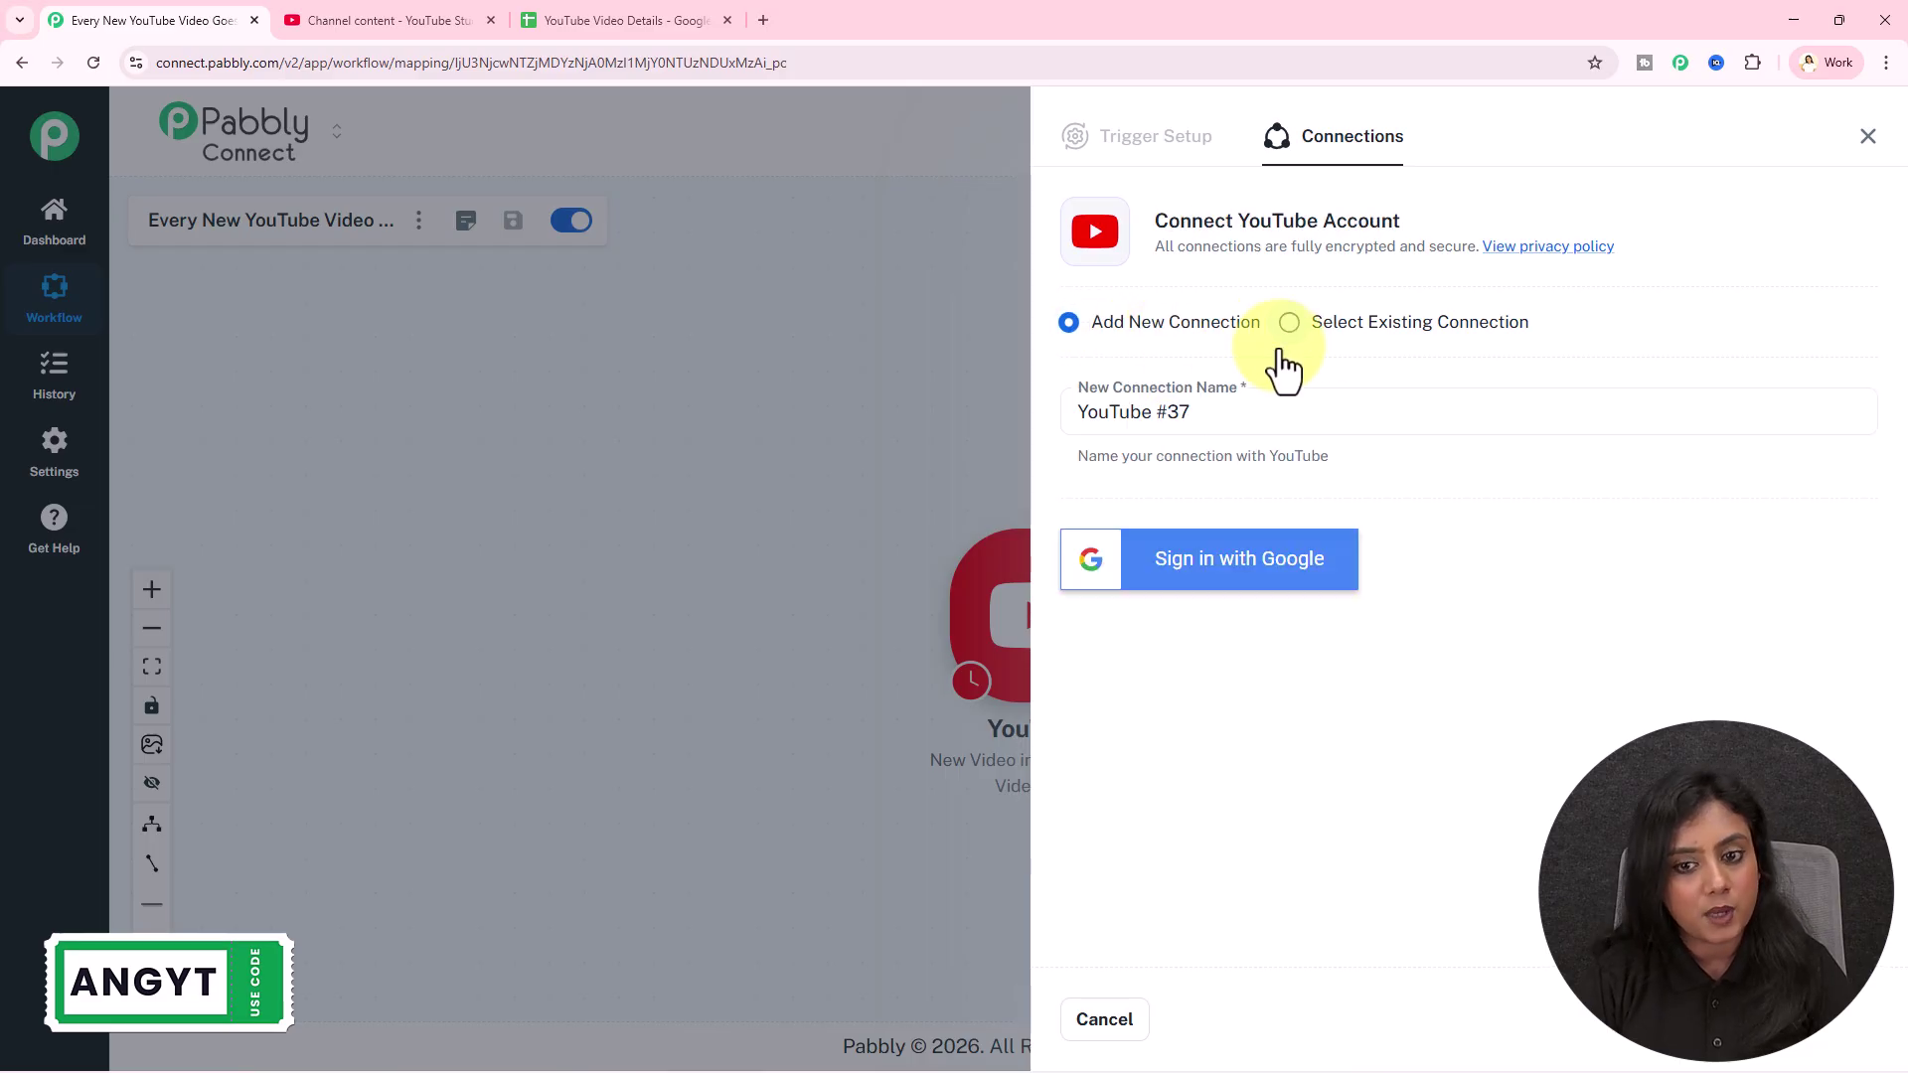
{"action": "left_click", "coordinate": [1308, 568]}
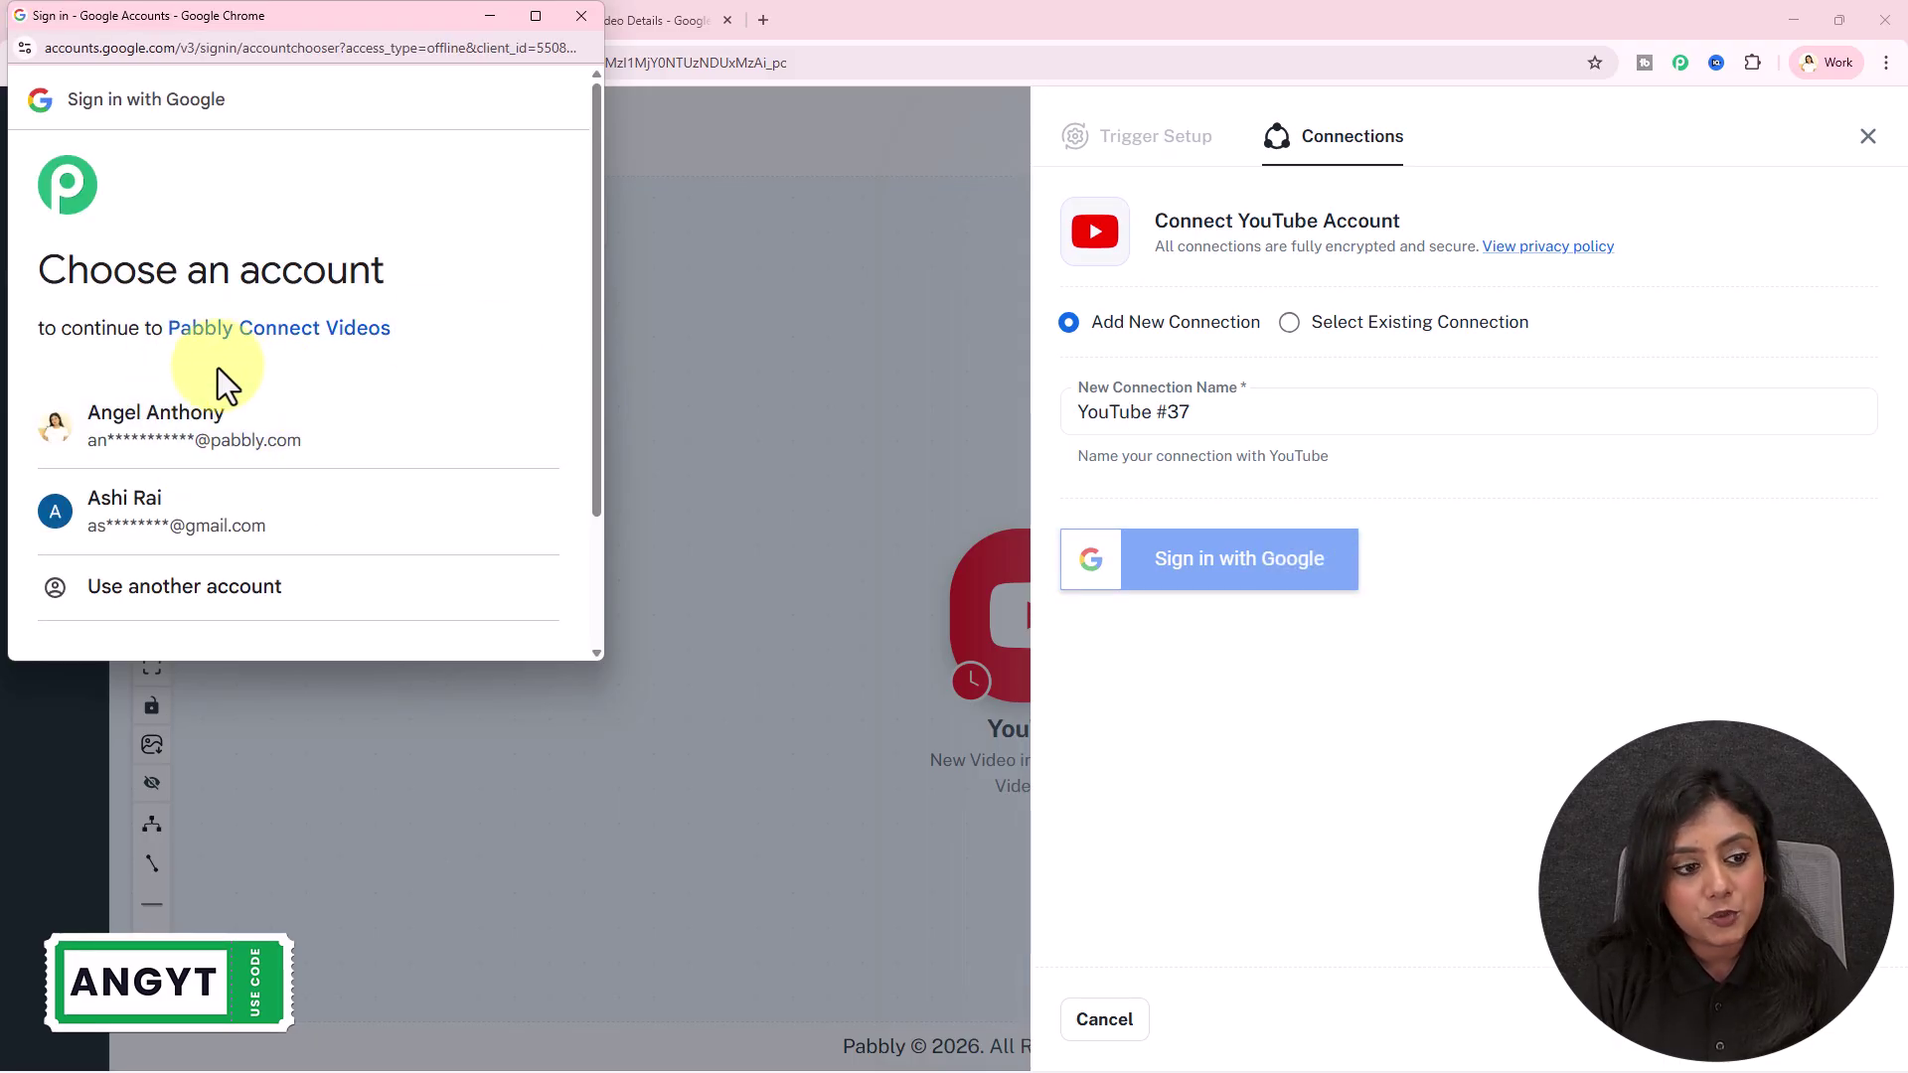
{"action": "left_click", "coordinate": [223, 437]}
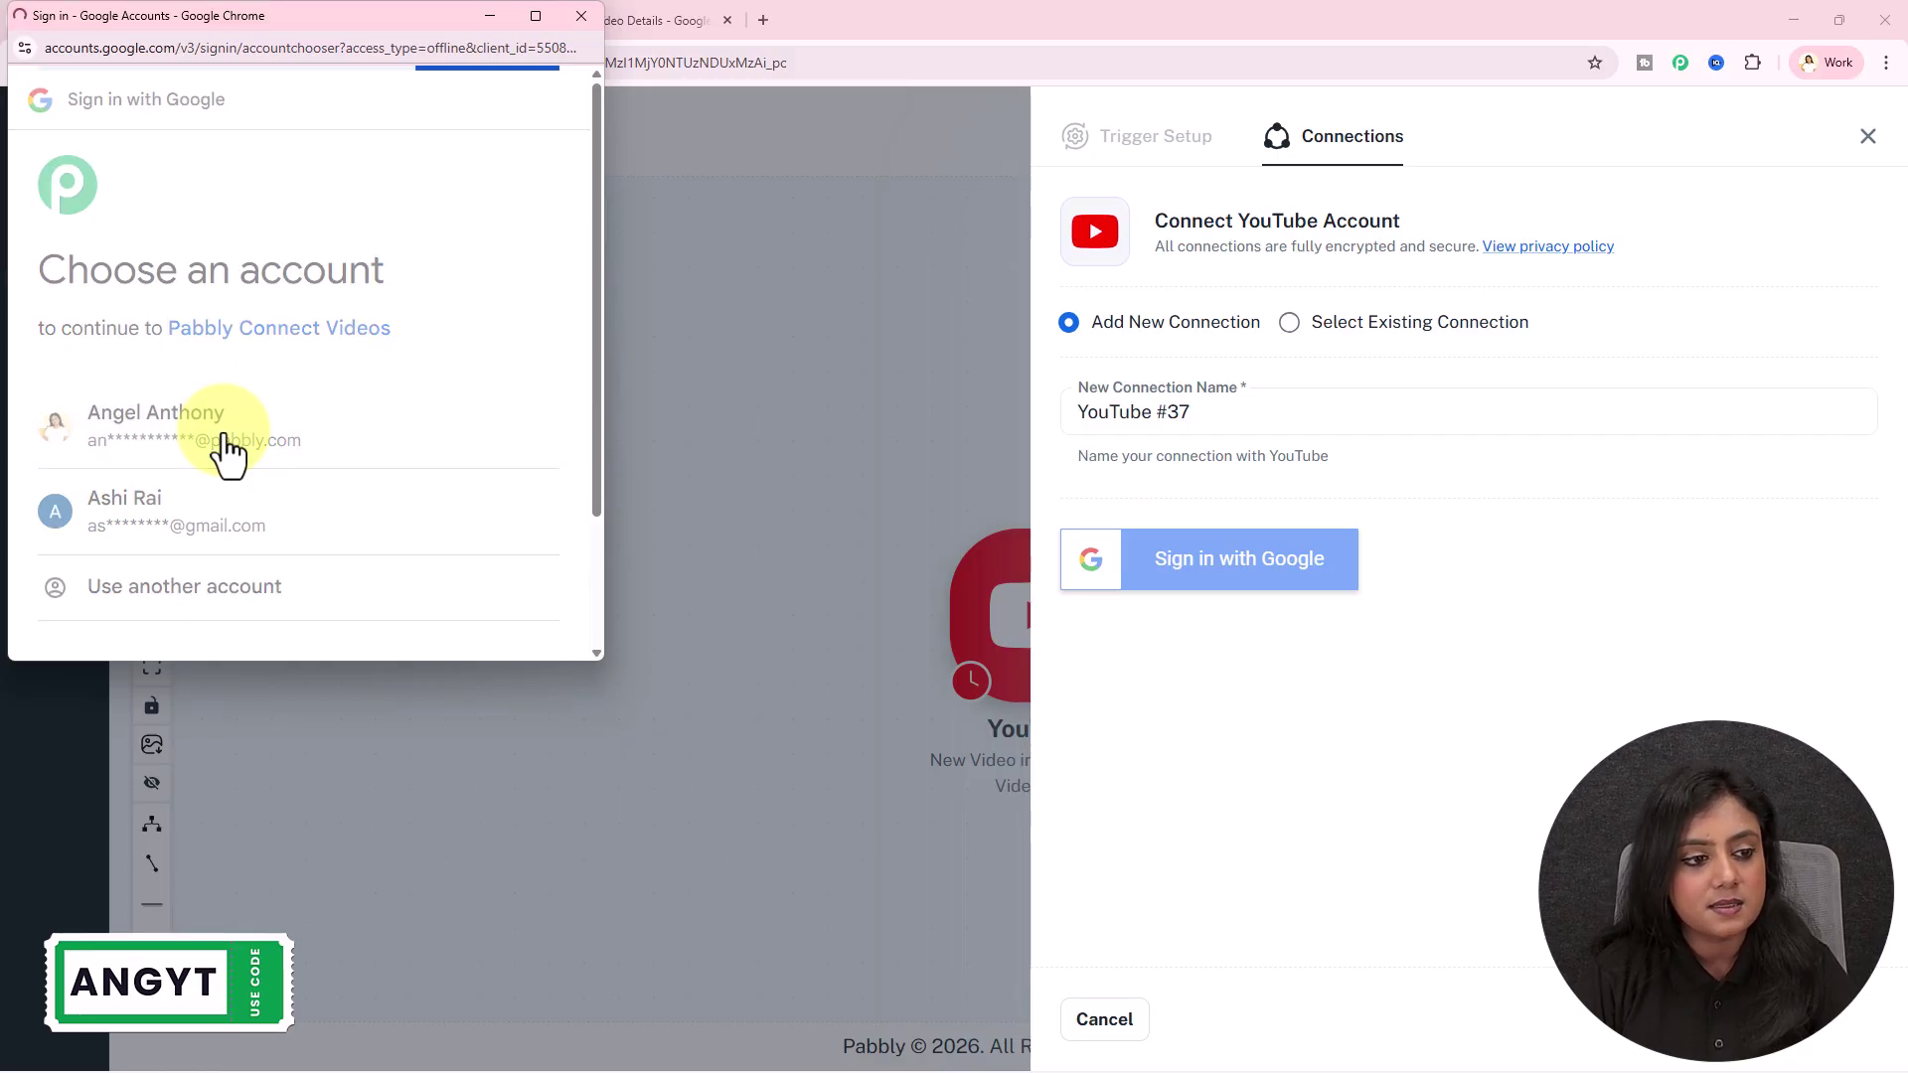
{"action": "left_click_drag", "start_coordinate": [218, 320], "coordinate": [344, 384]}
{"action": "left_click", "coordinate": [344, 384]}
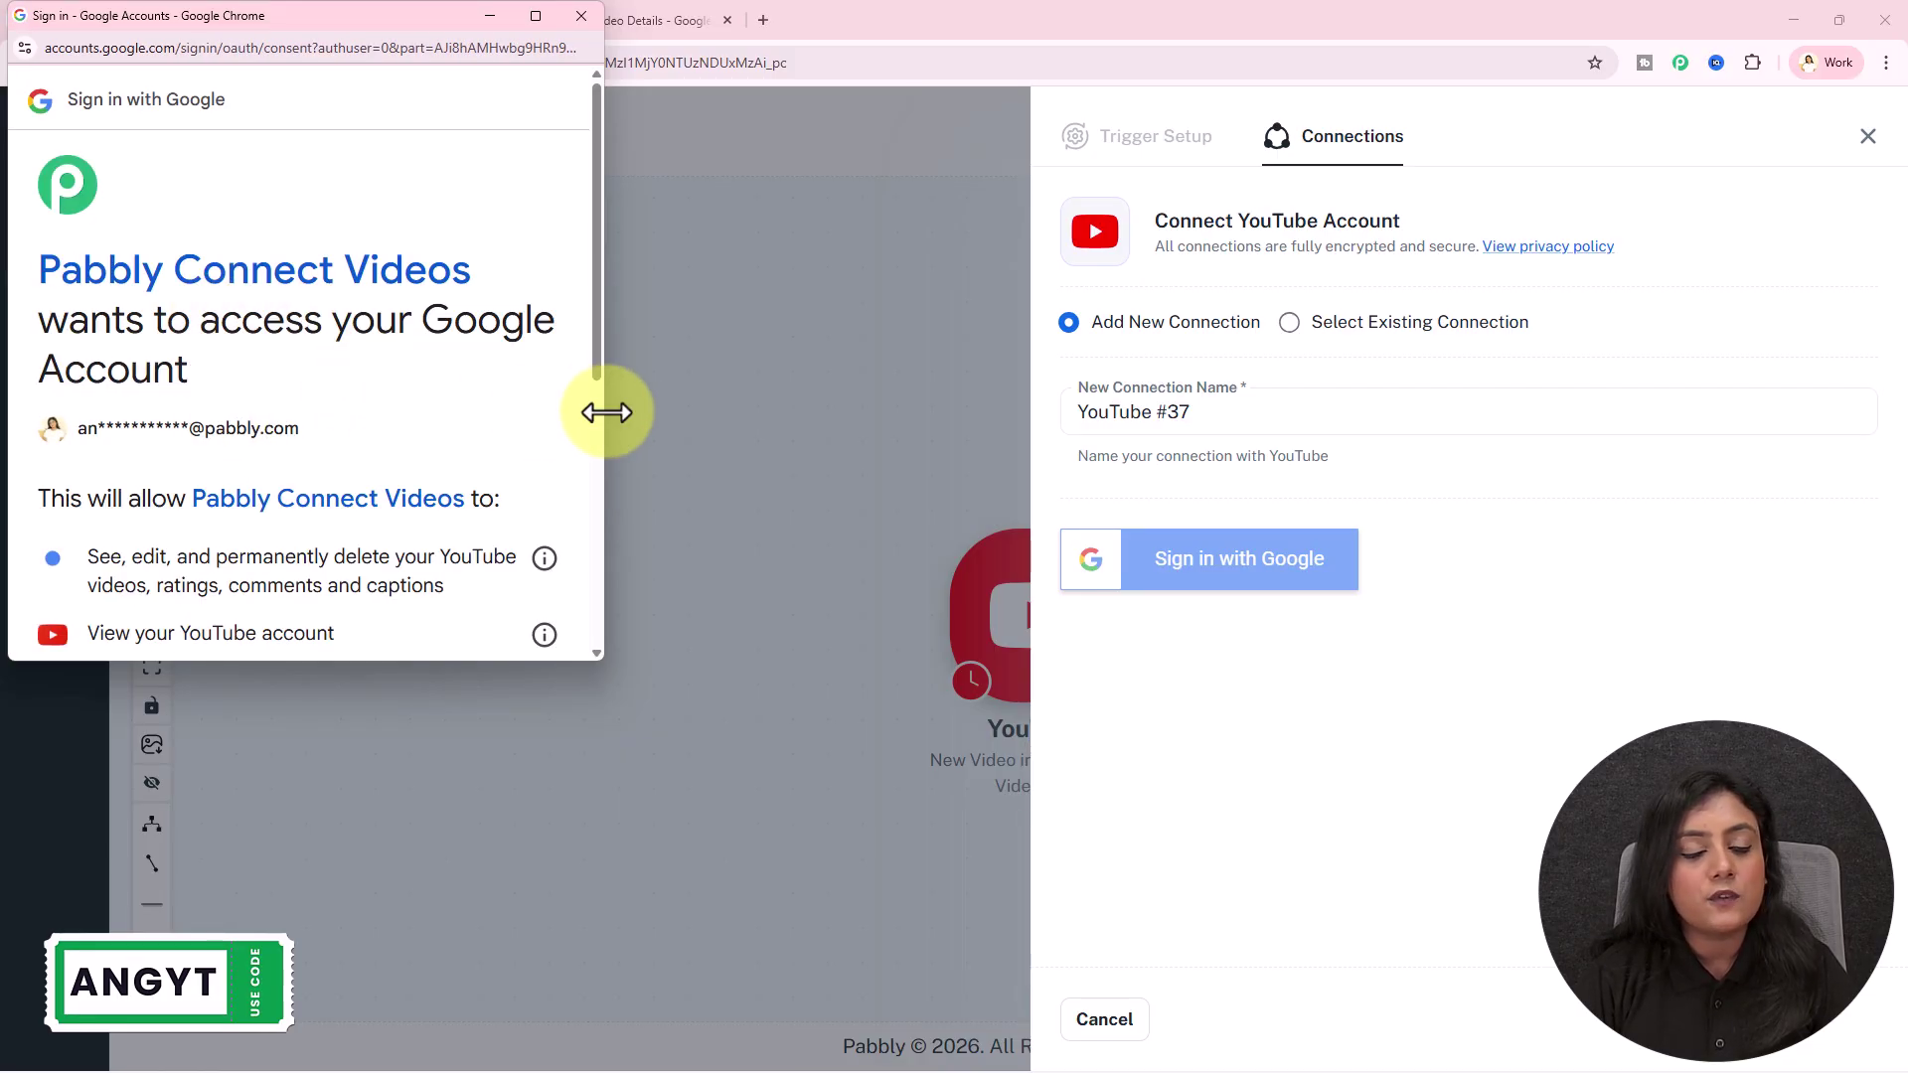
{"action": "scroll", "coordinate": [501, 447], "scroll_direction": "down", "scroll_amount": 3}
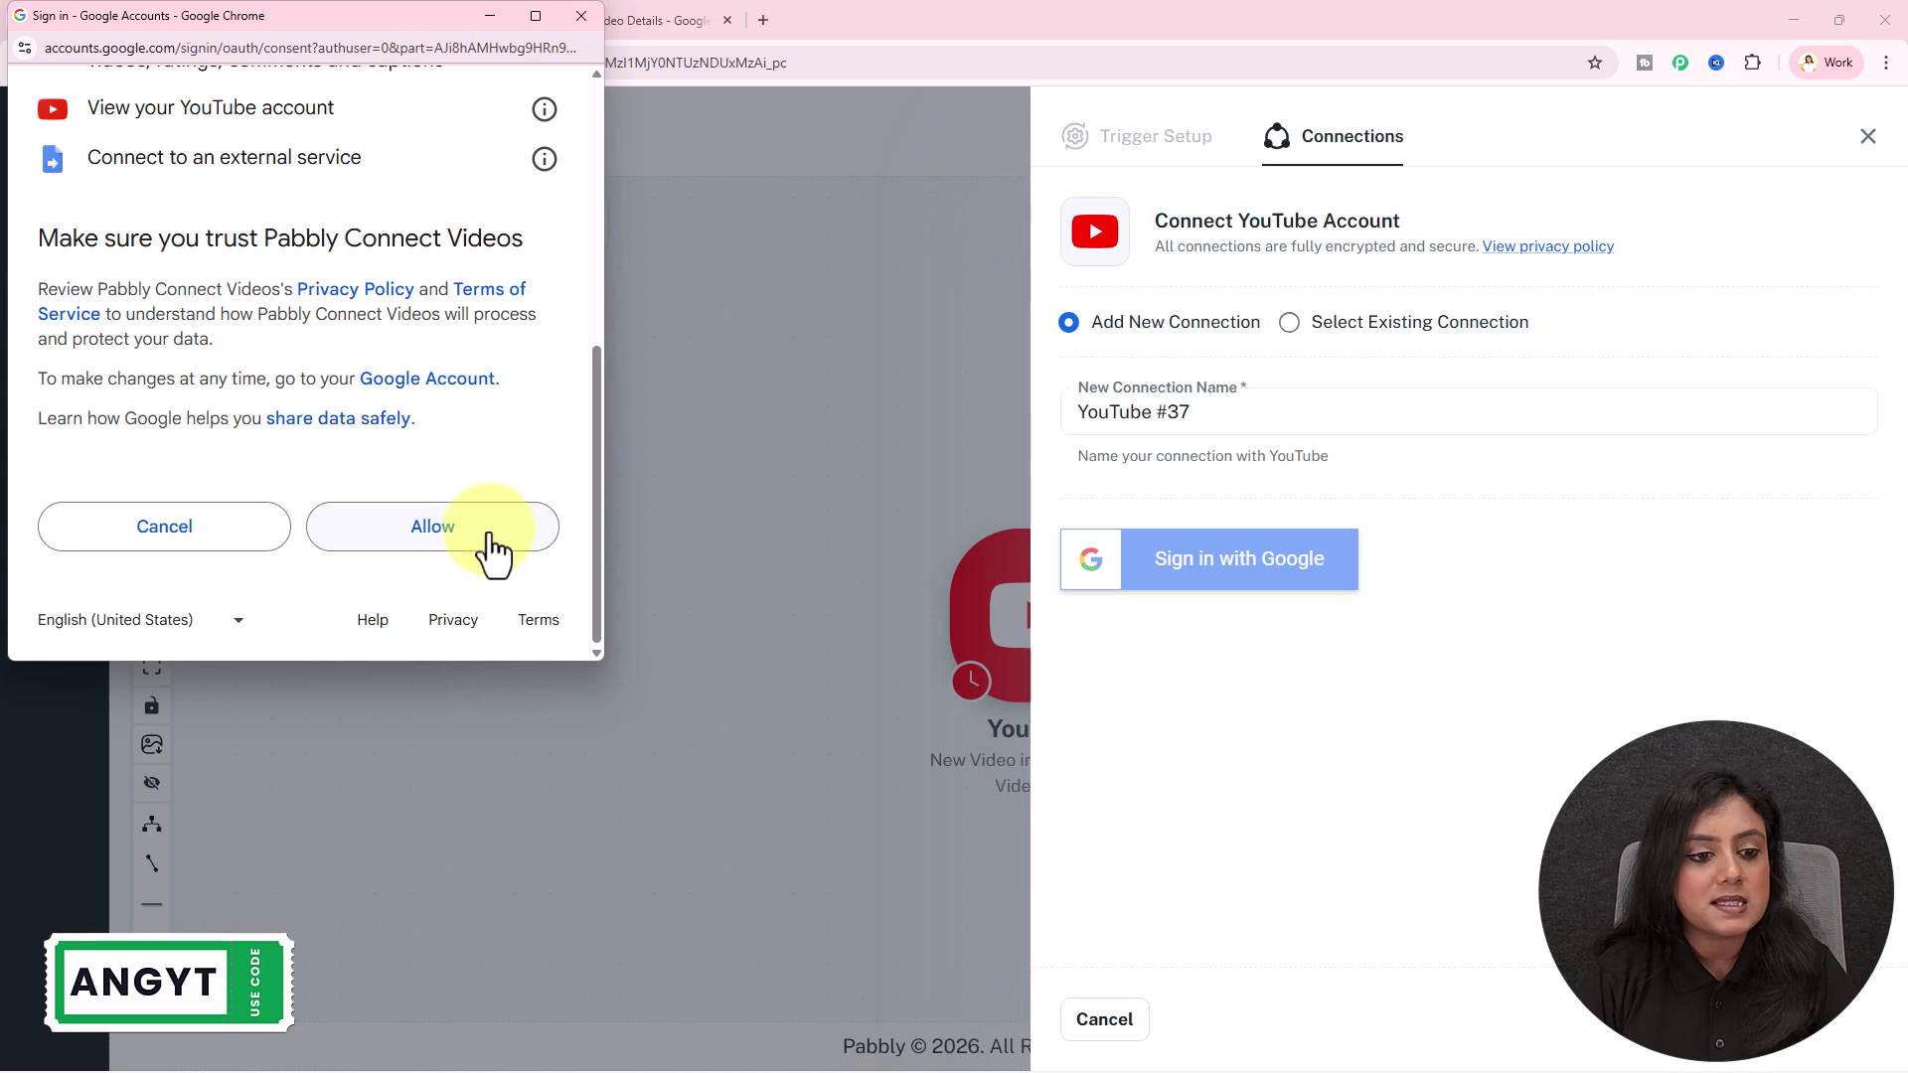
{"action": "left_click", "coordinate": [490, 538]}
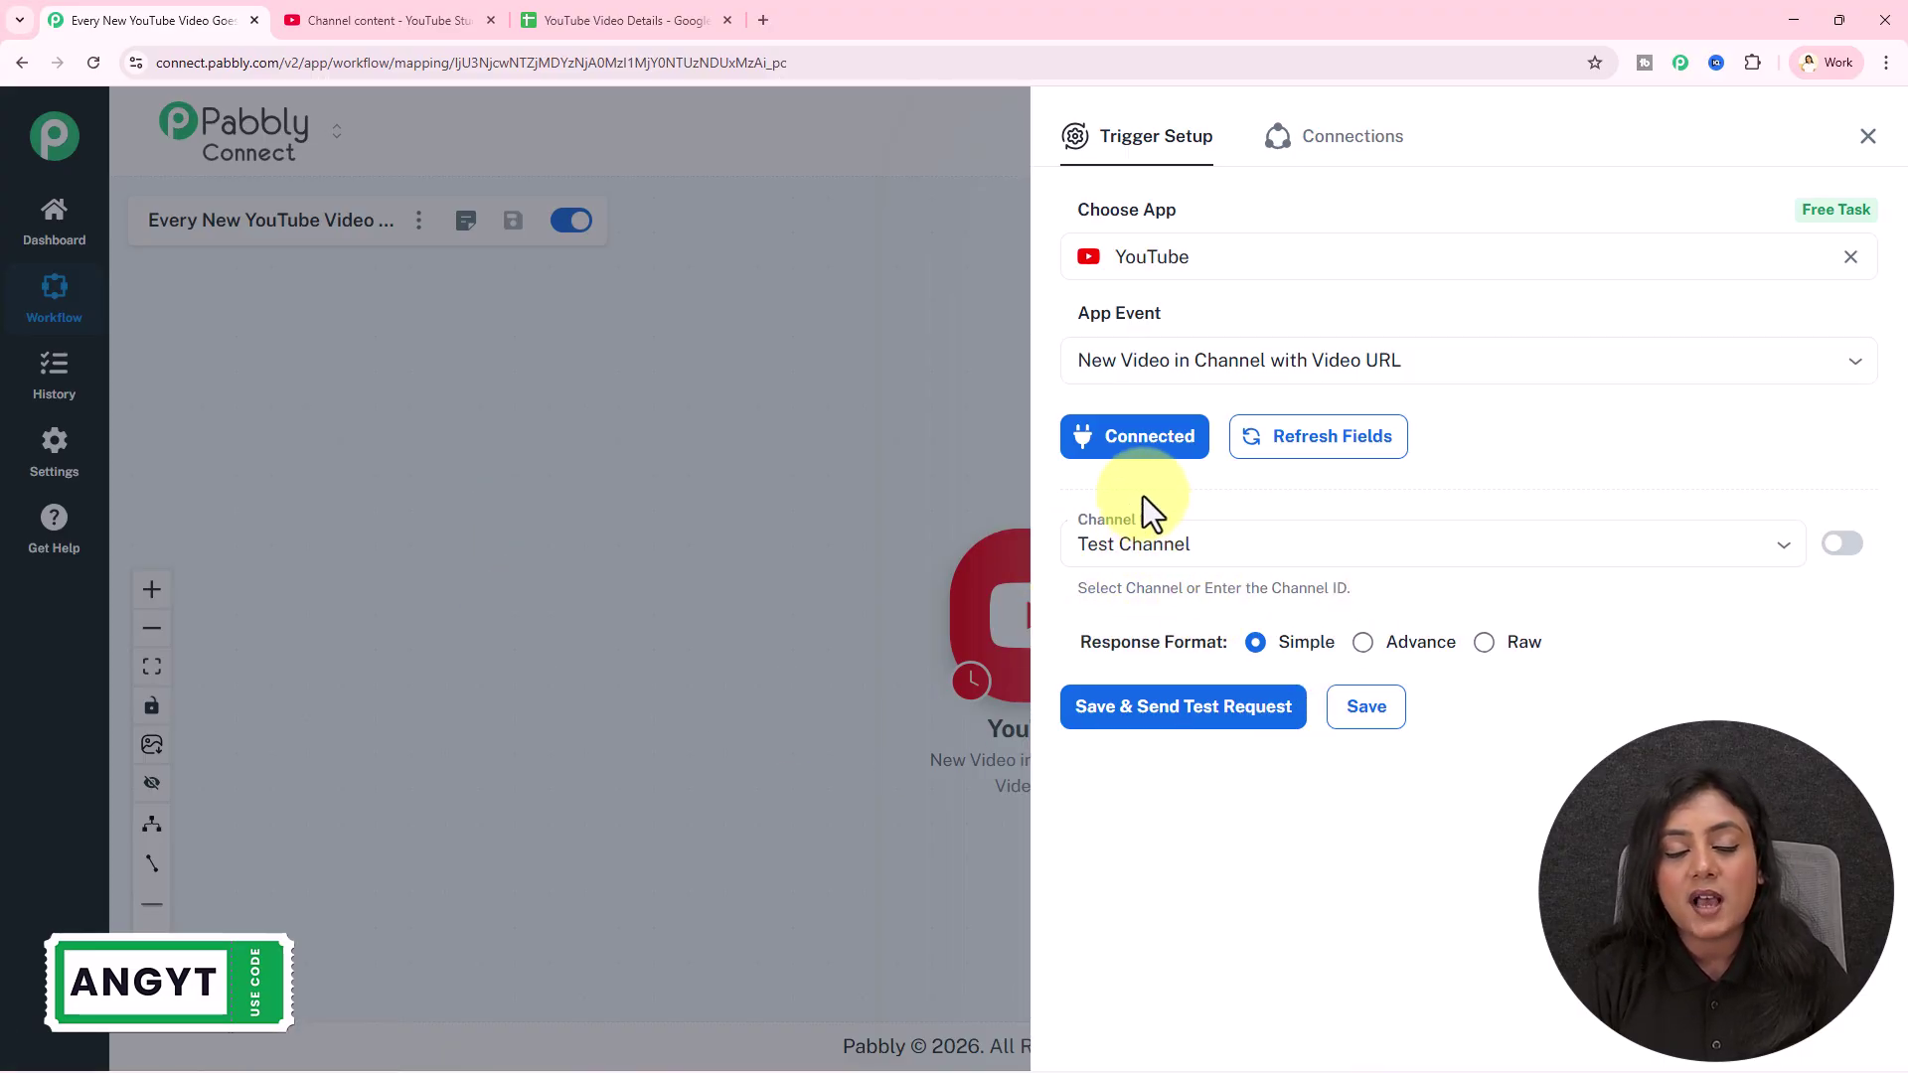
Switch to YouTube Studio, close the published-video dialog, check the channel name and the newest video's visibility, and return to Pabbly Connect
{"action": "left_click", "coordinate": [328, 8]}
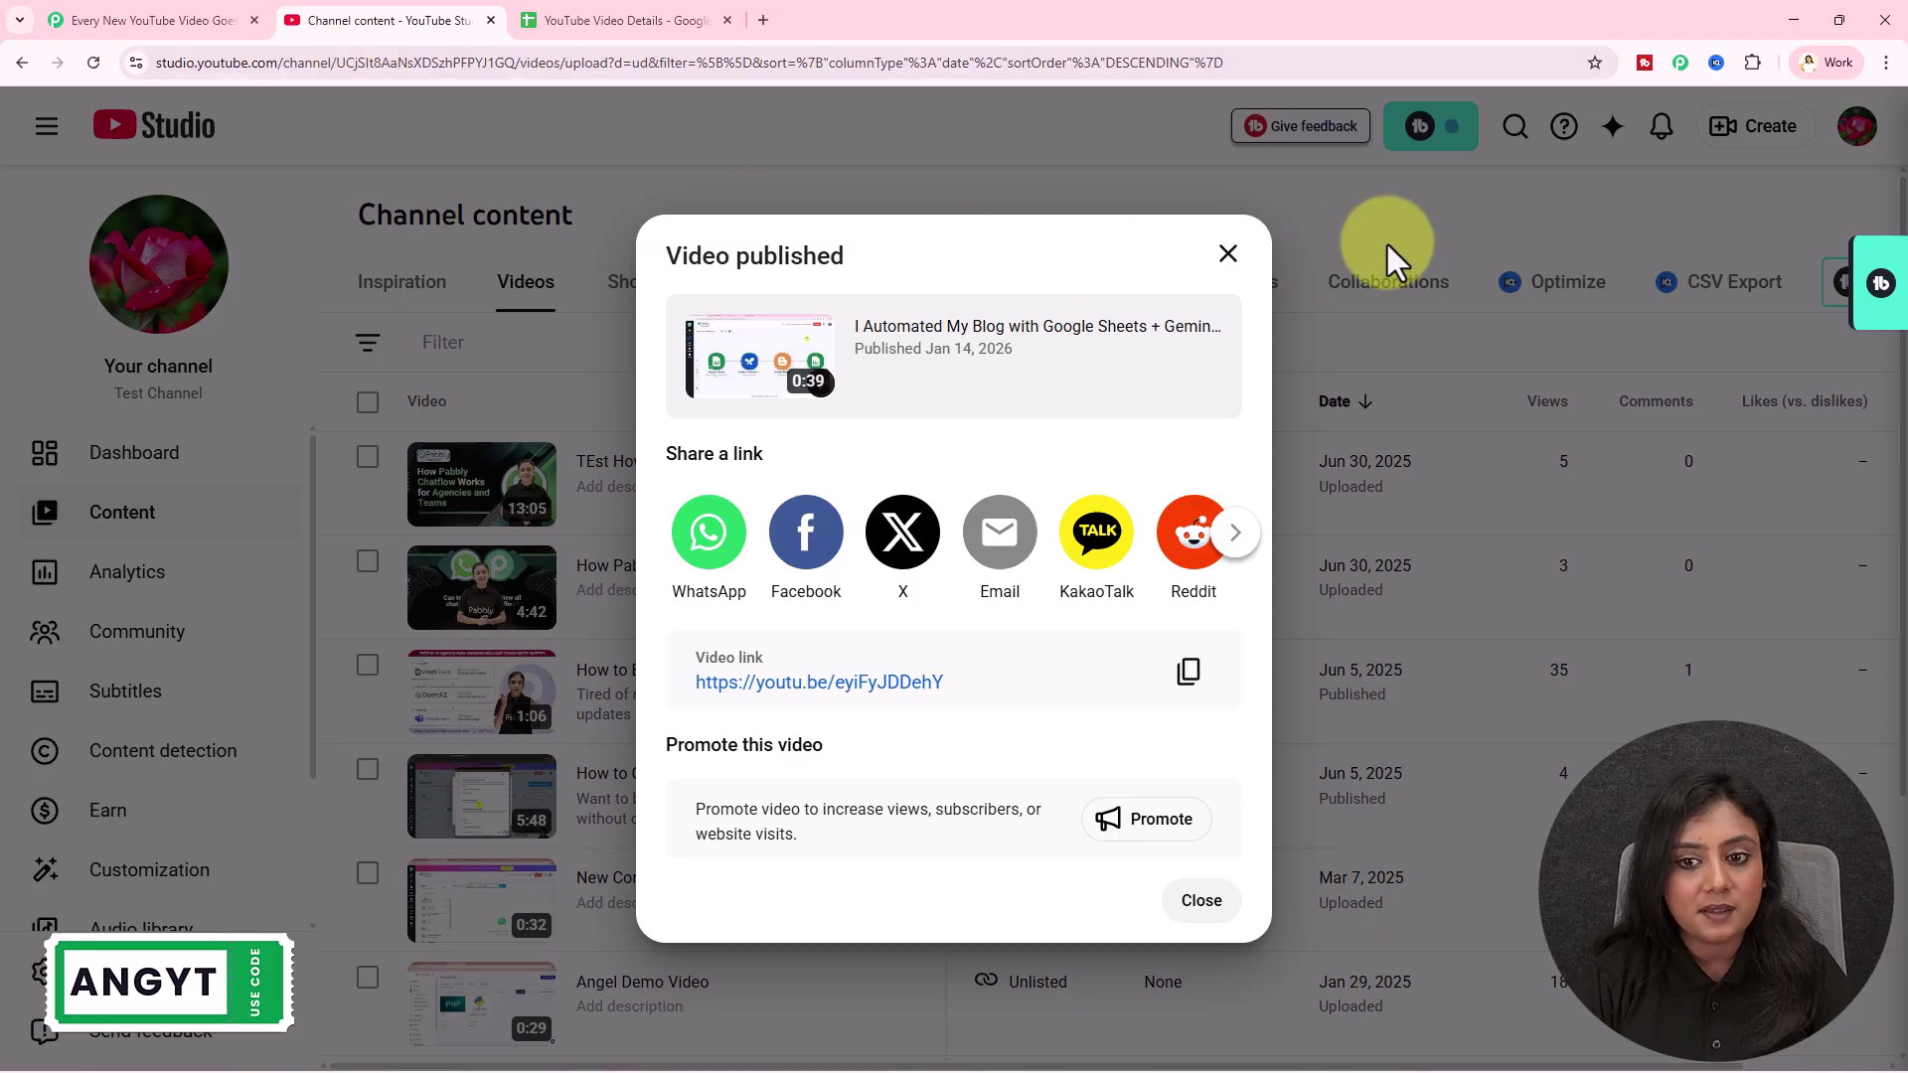
{"action": "left_click", "coordinate": [1229, 254]}
{"action": "left_click_drag", "start_coordinate": [127, 392], "coordinate": [216, 392]}
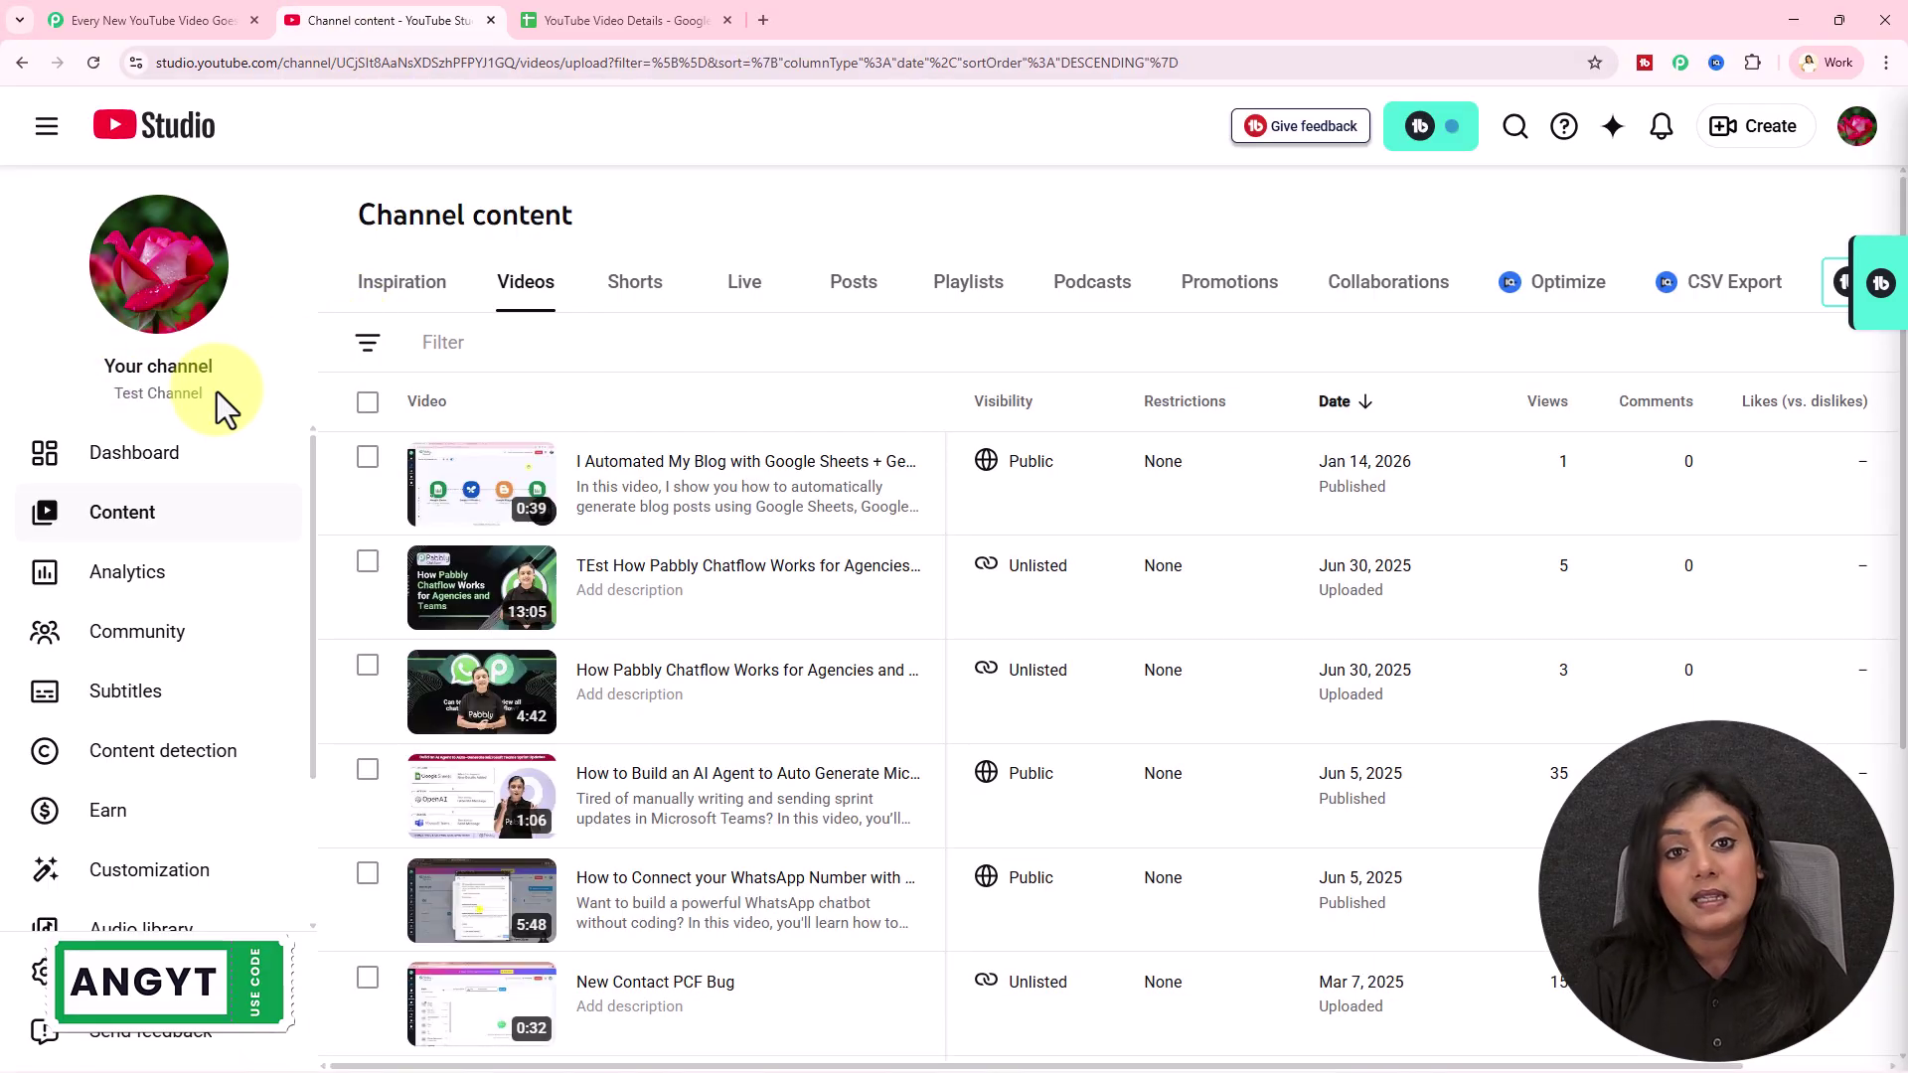
{"action": "left_click", "coordinate": [163, 14]}
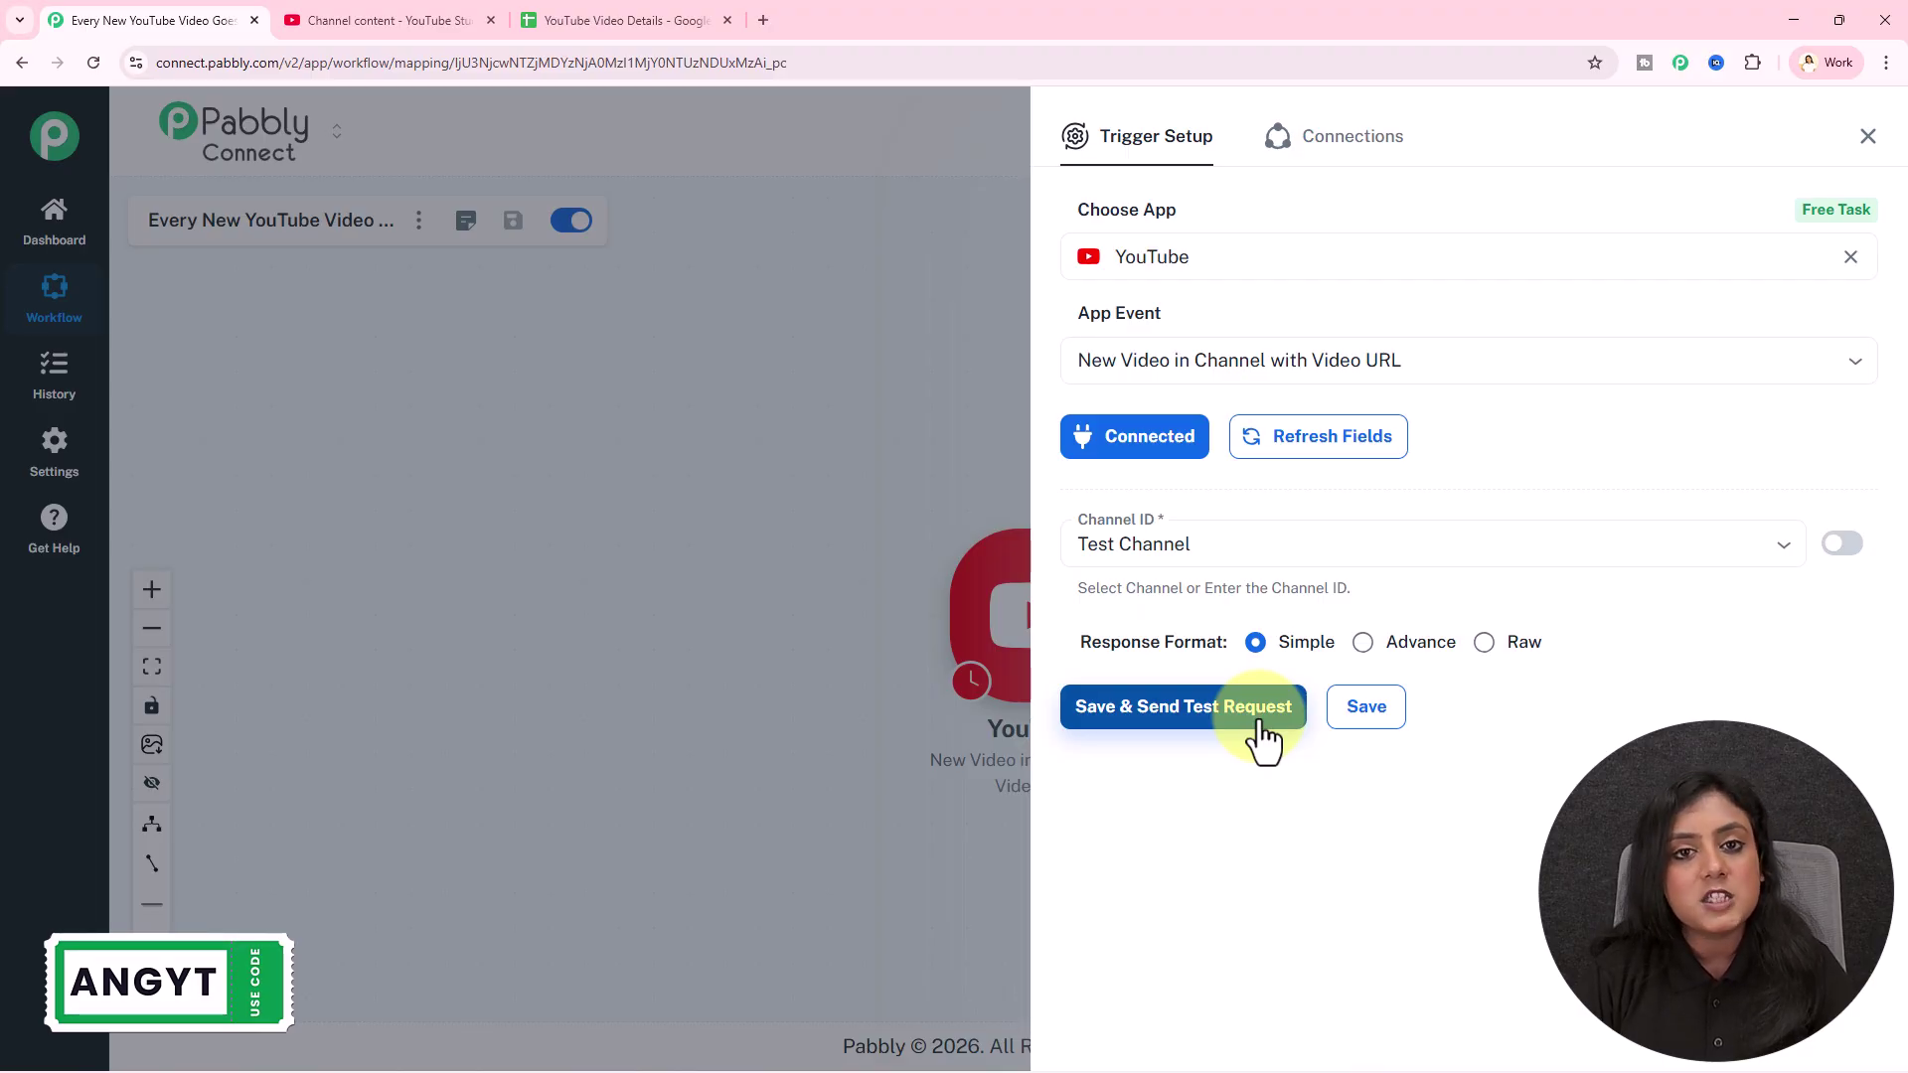
{"action": "left_click", "coordinate": [324, 18]}
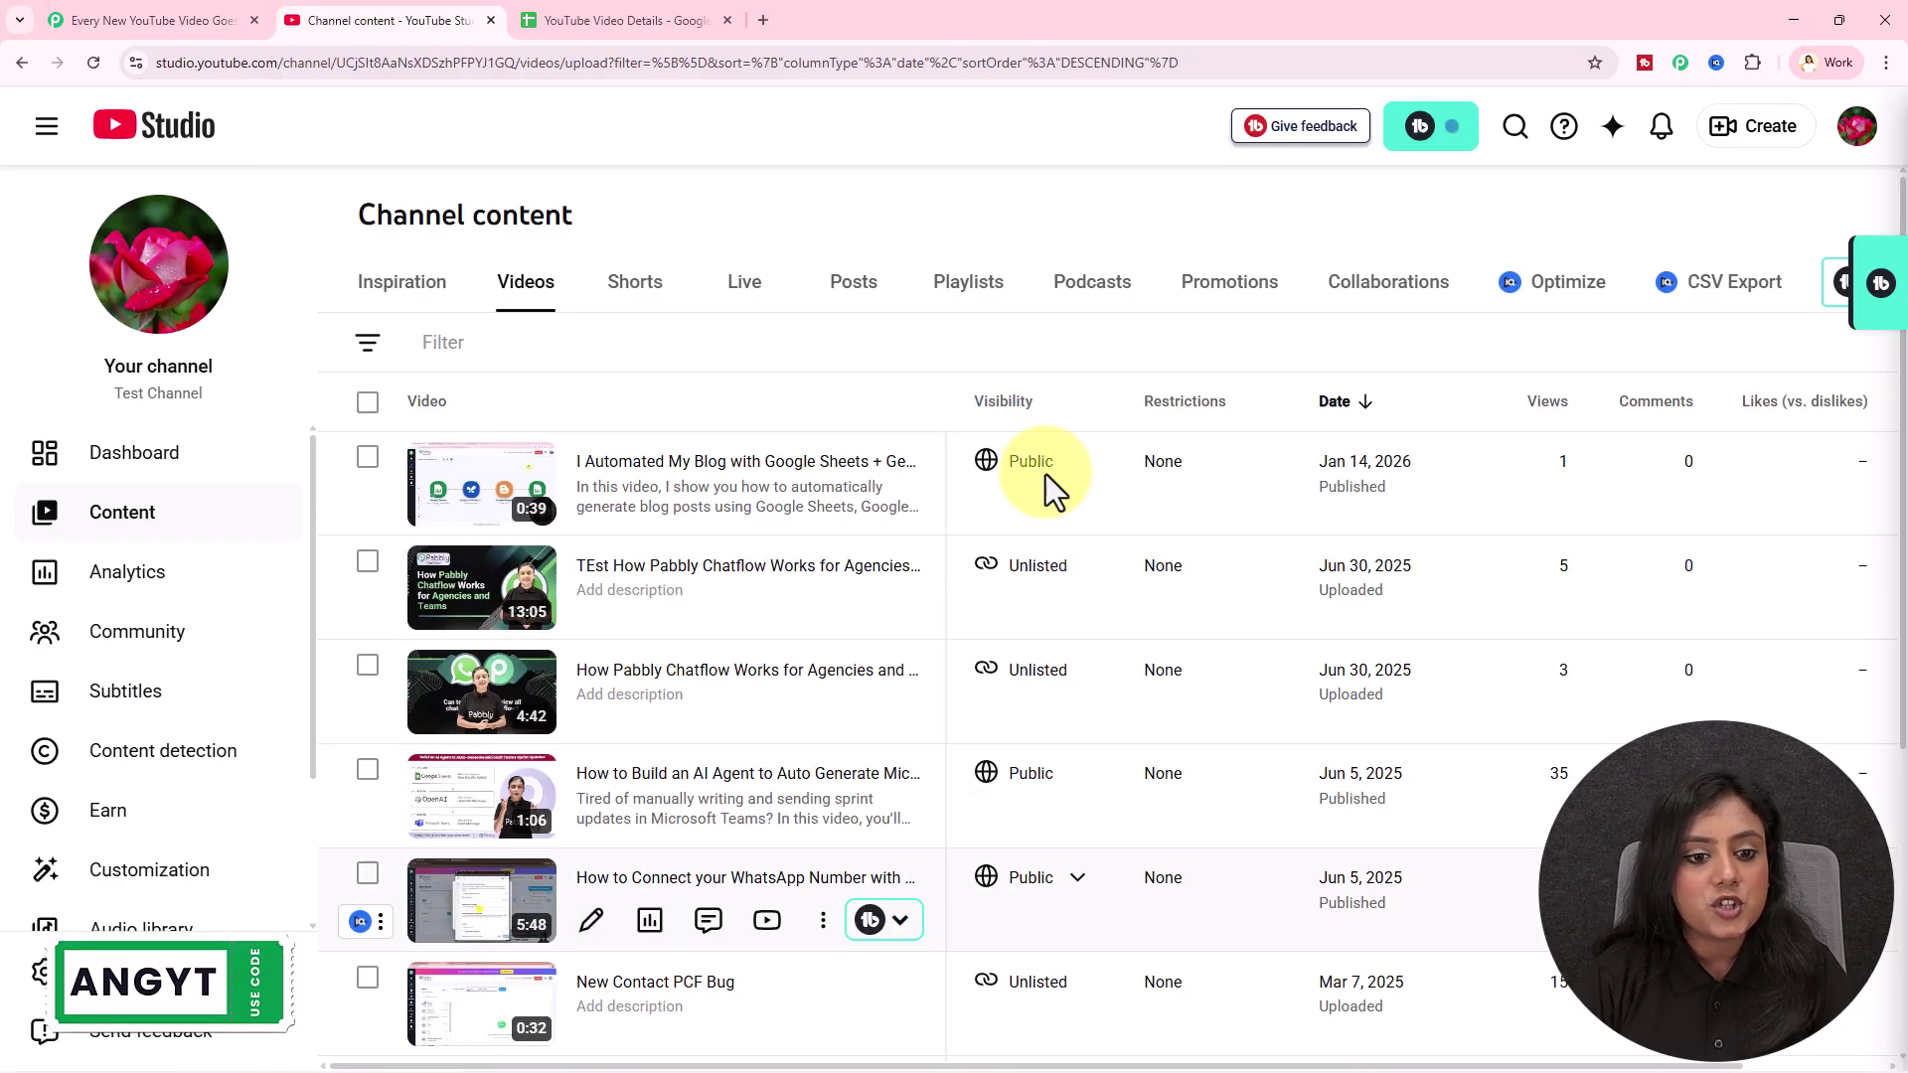
{"action": "left_click", "coordinate": [228, 18]}
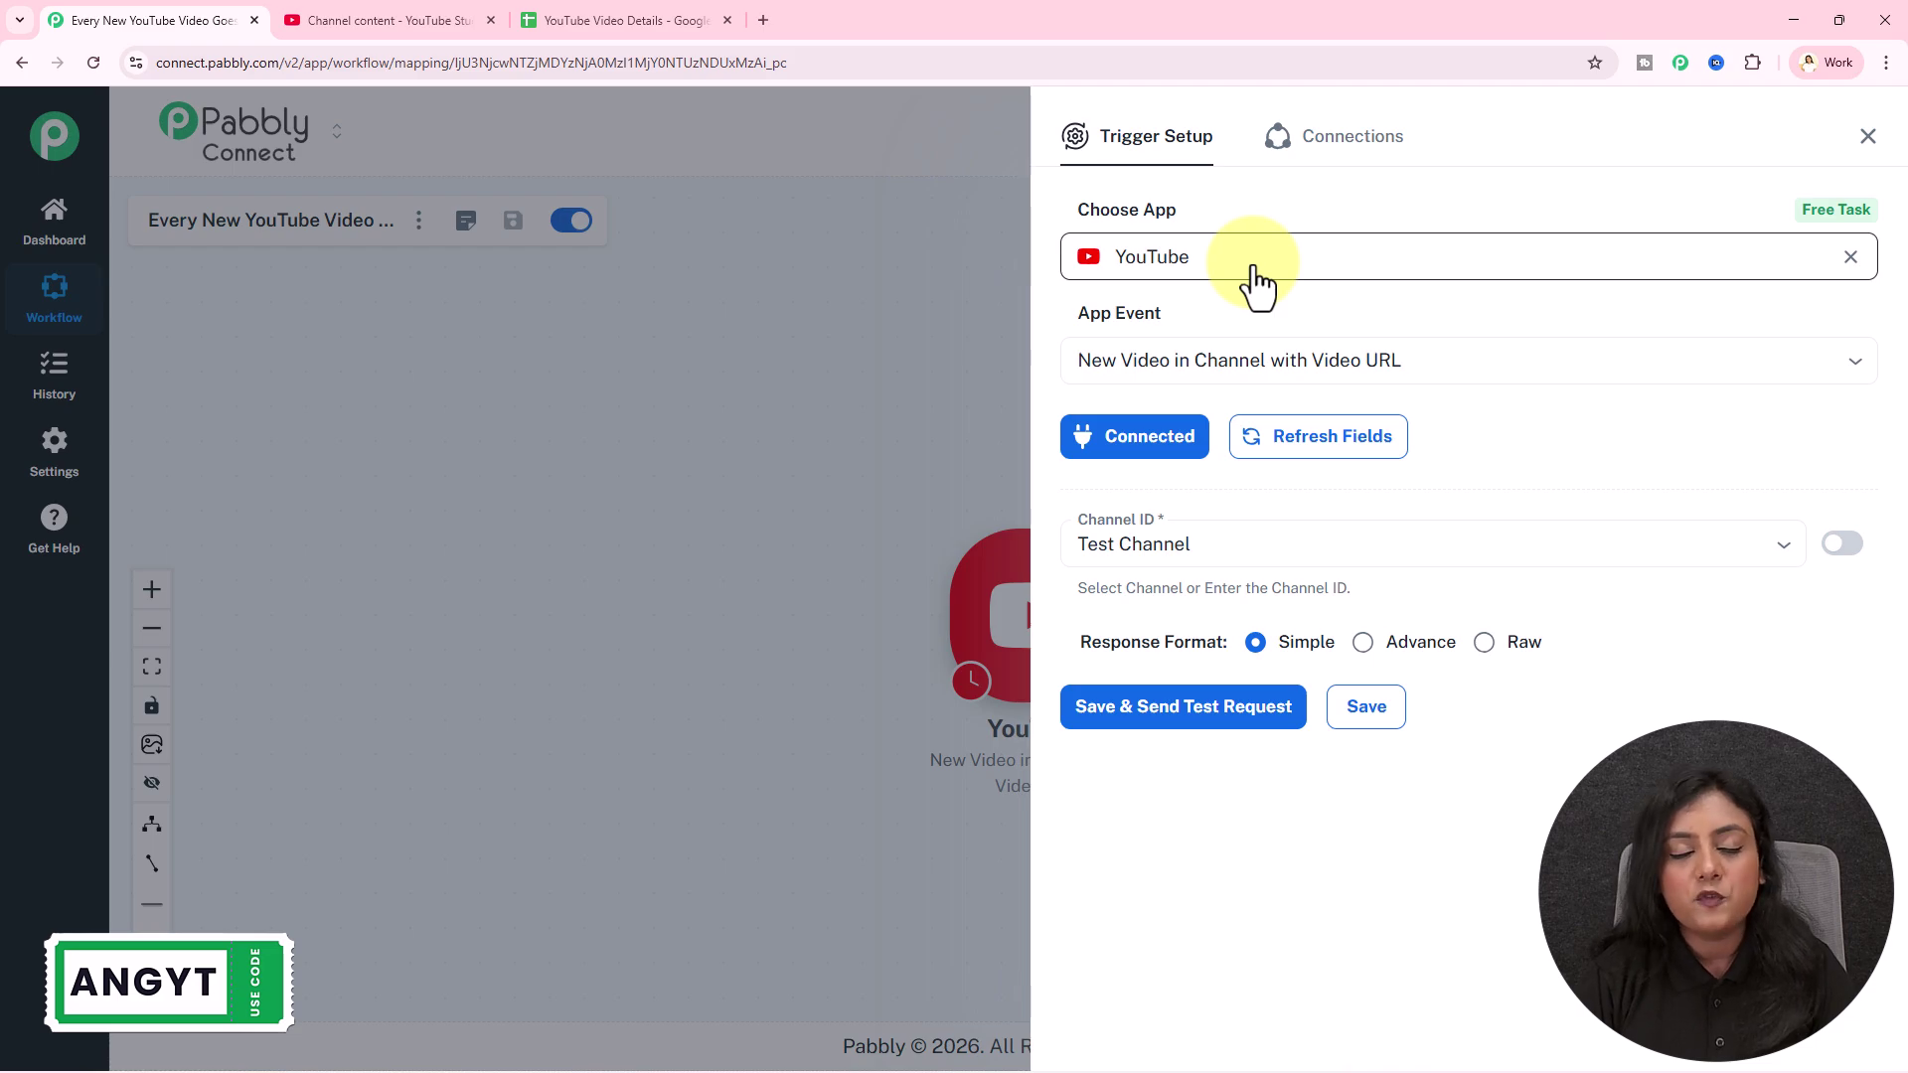
Upload 1st Clip.MP4 in YouTube Studio with the title "Just Bought Pabbly Chatflow? Do This First! (WhatsApp Business Automation)" and a description, and review its details
{"action": "left_click", "coordinate": [425, 22]}
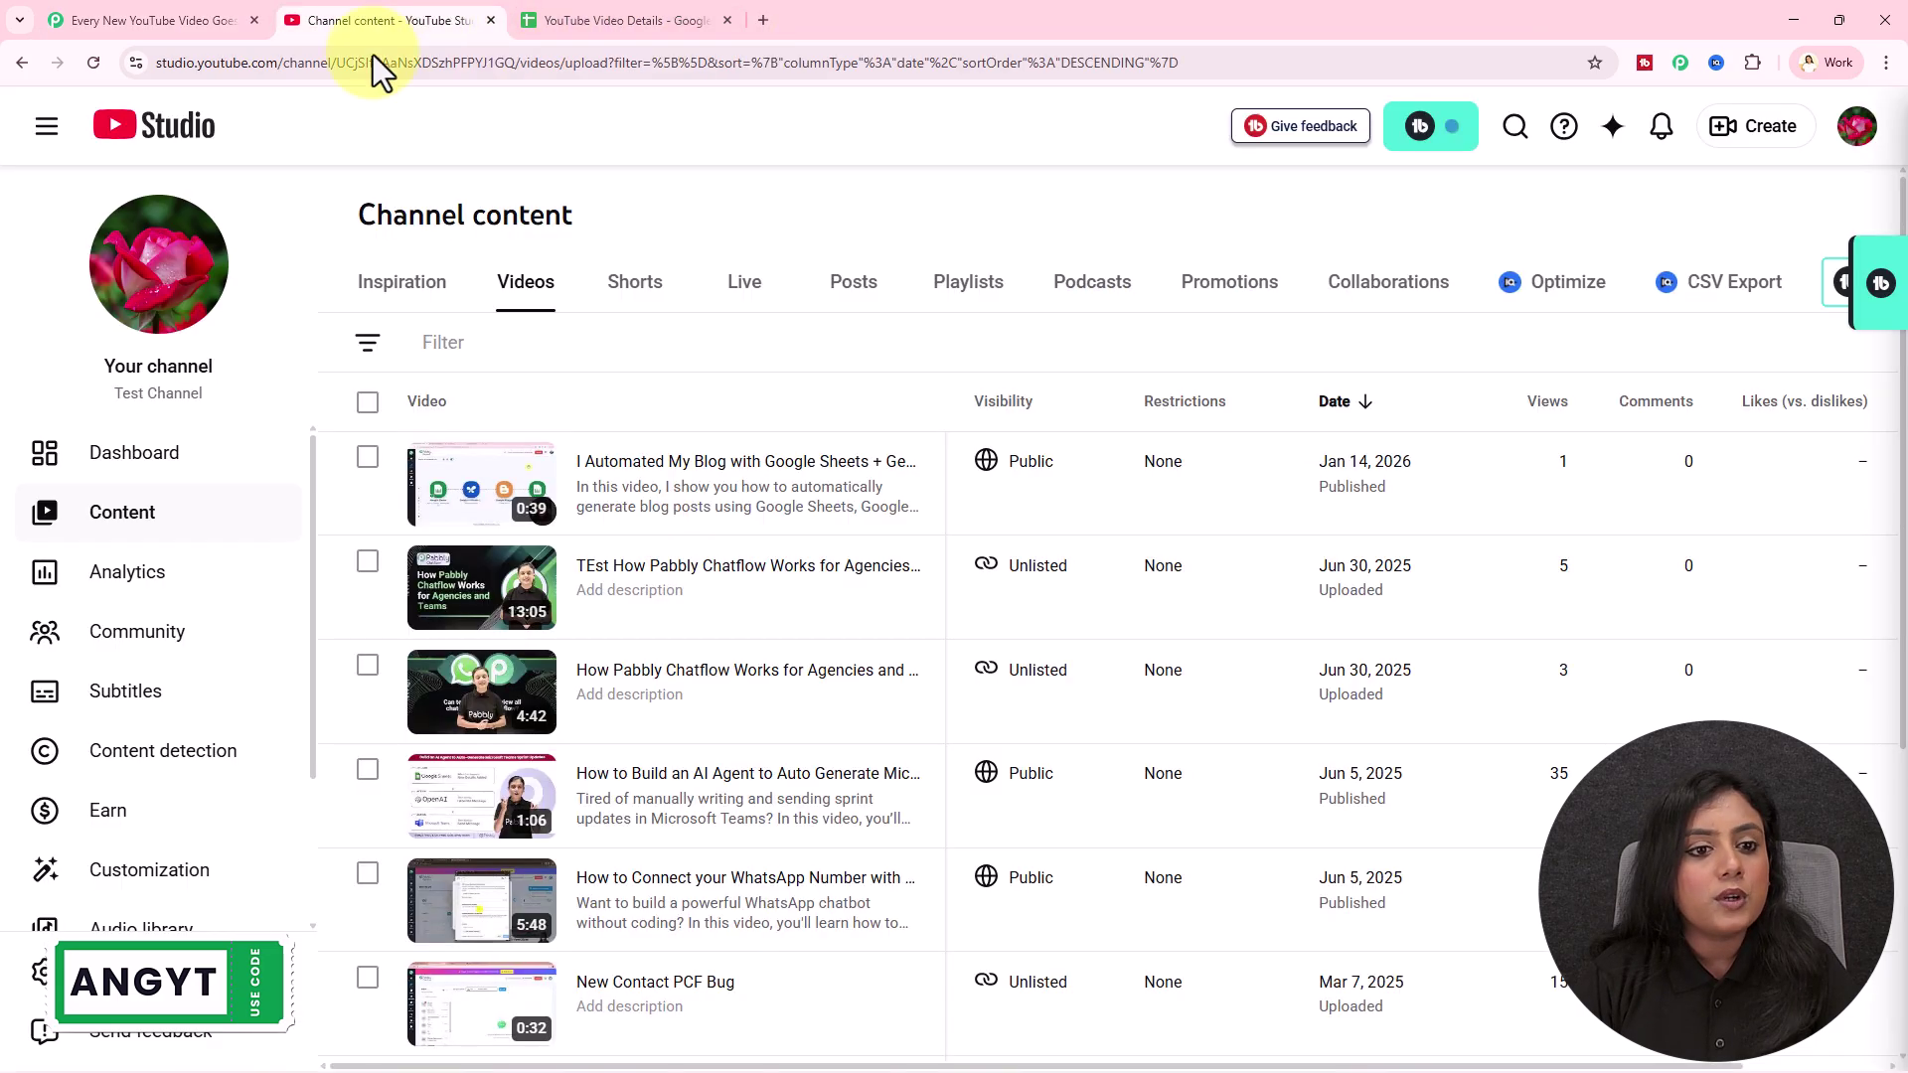
{"action": "left_click", "coordinate": [1795, 131]}
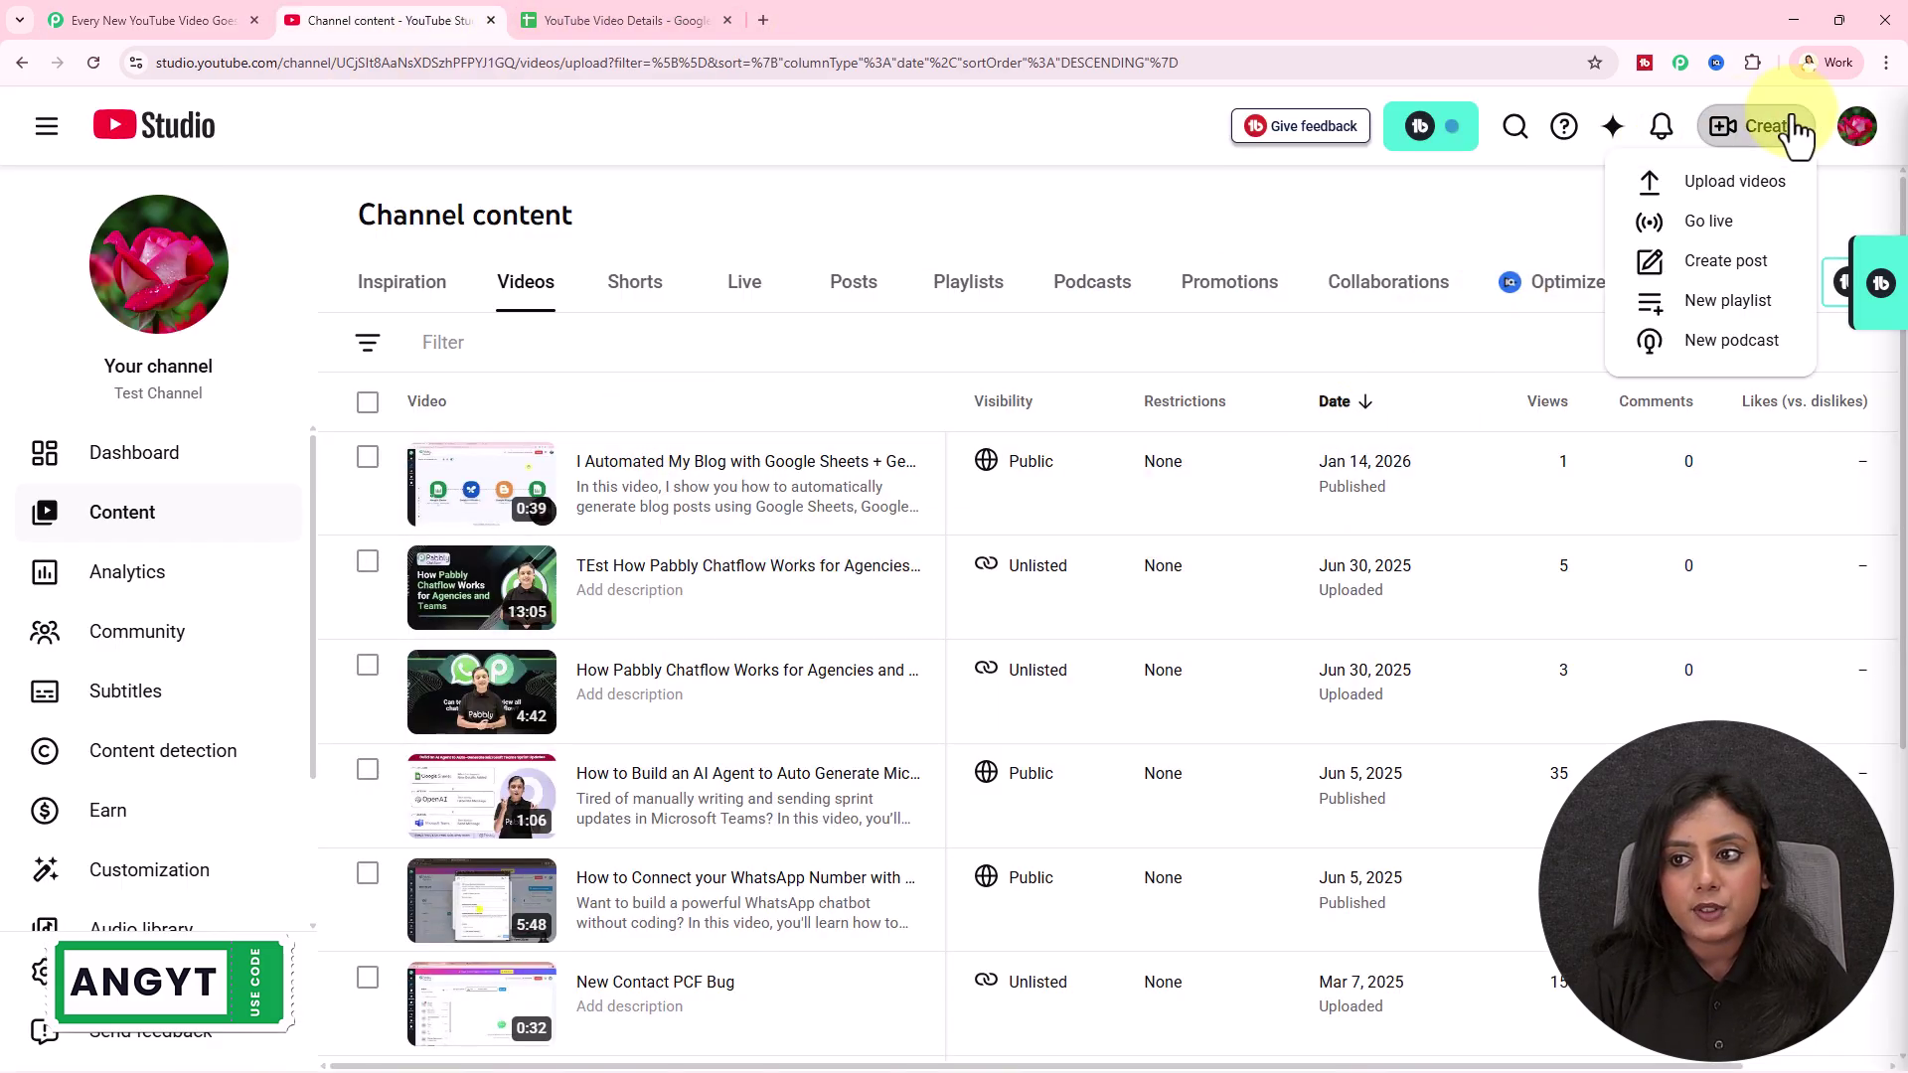
{"action": "left_click", "coordinate": [1702, 203]}
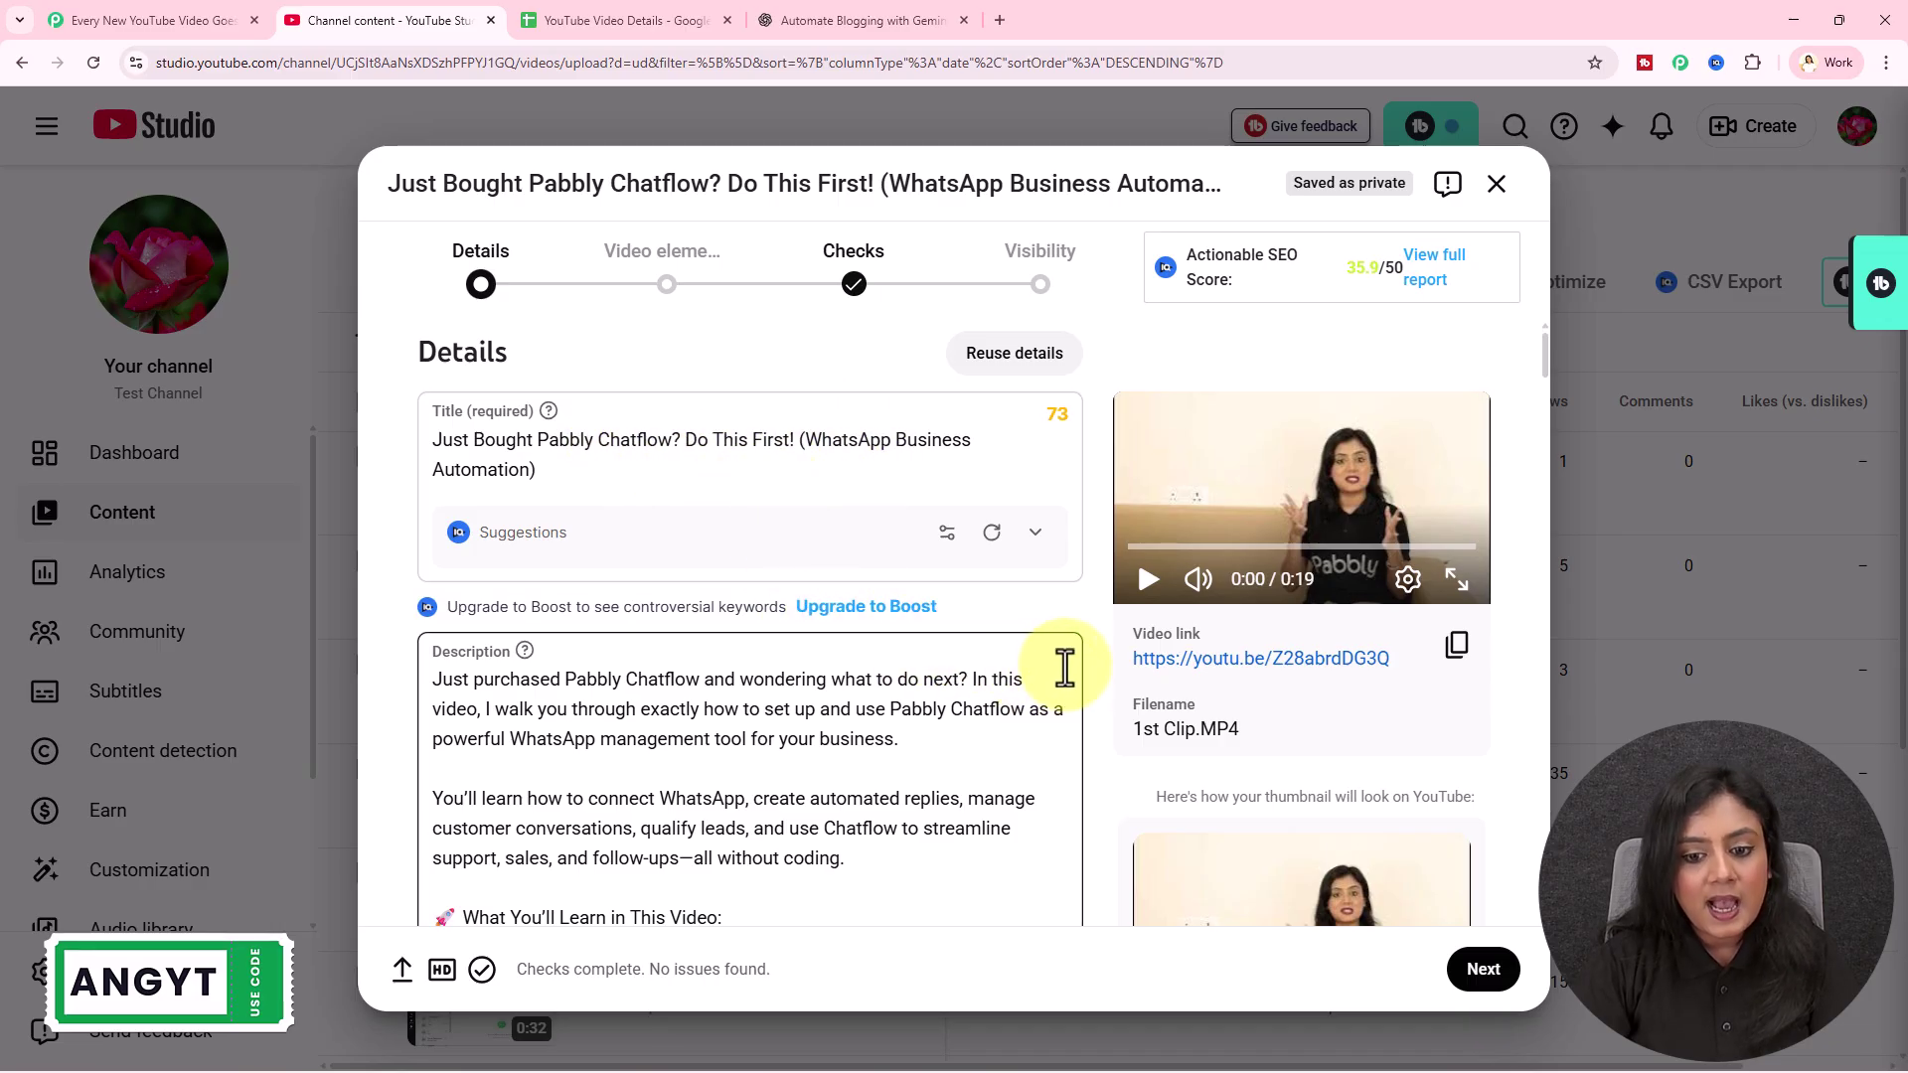
{"action": "scroll", "coordinate": [1099, 681], "scroll_direction": "down", "scroll_amount": 3}
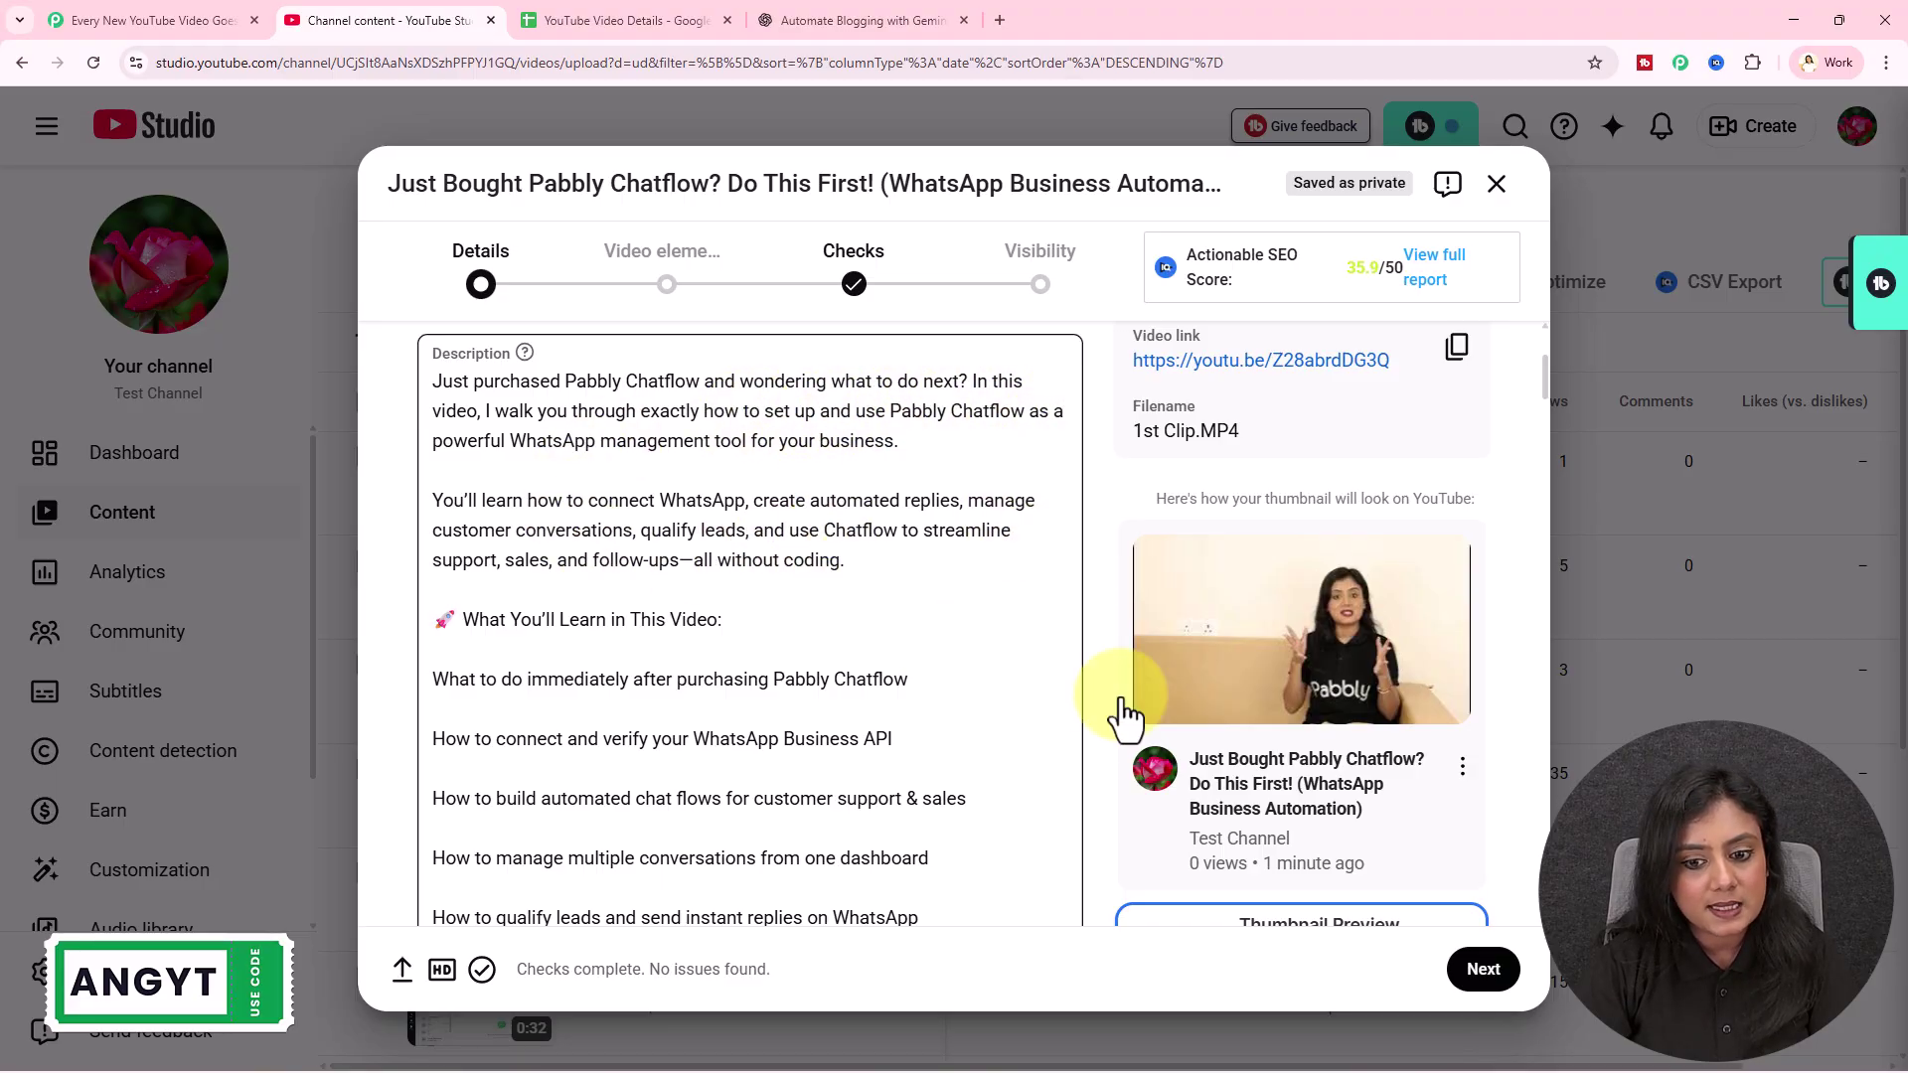
{"action": "scroll", "coordinate": [1103, 701], "scroll_direction": "down", "scroll_amount": 15}
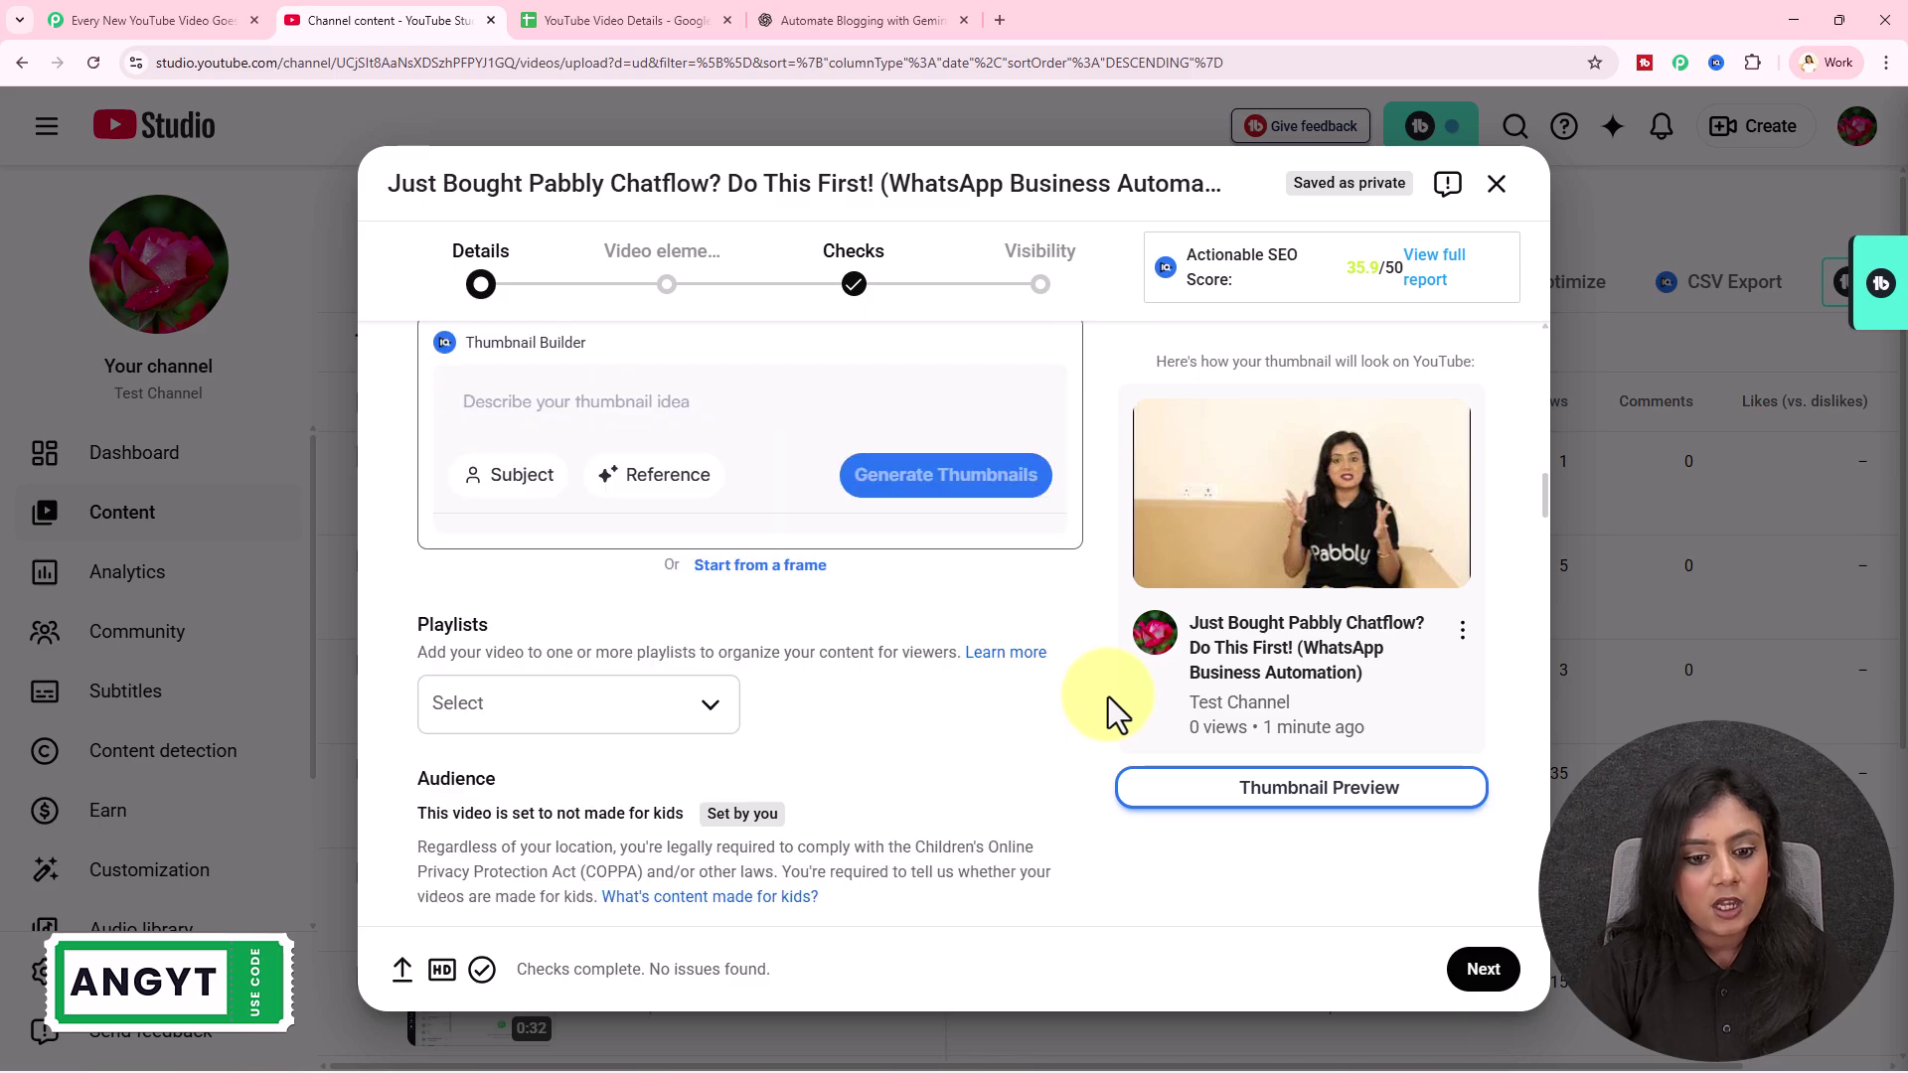
{"action": "scroll", "coordinate": [942, 636], "scroll_direction": "up", "scroll_amount": 15}
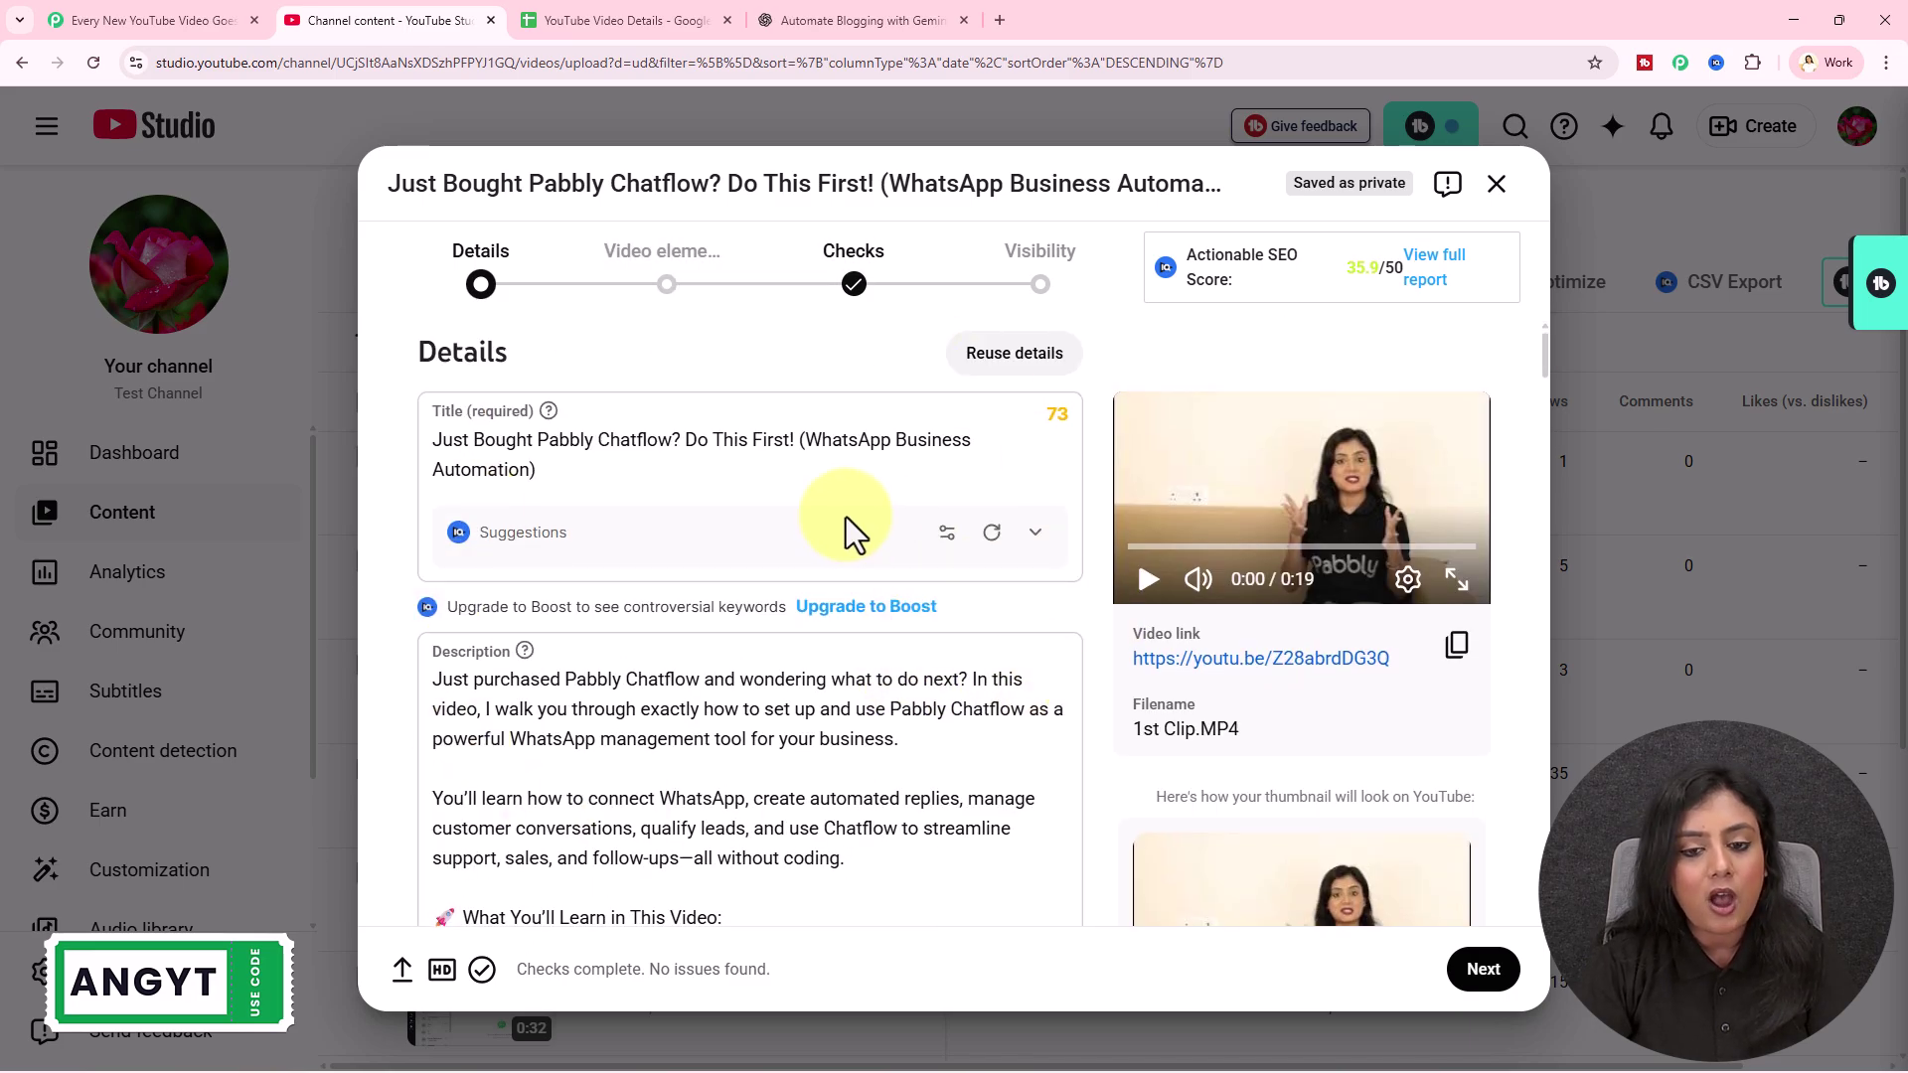
Publish the uploaded Pabbly Chatflow video with Public visibility, without adding video elements
{"action": "left_click", "coordinate": [1480, 972]}
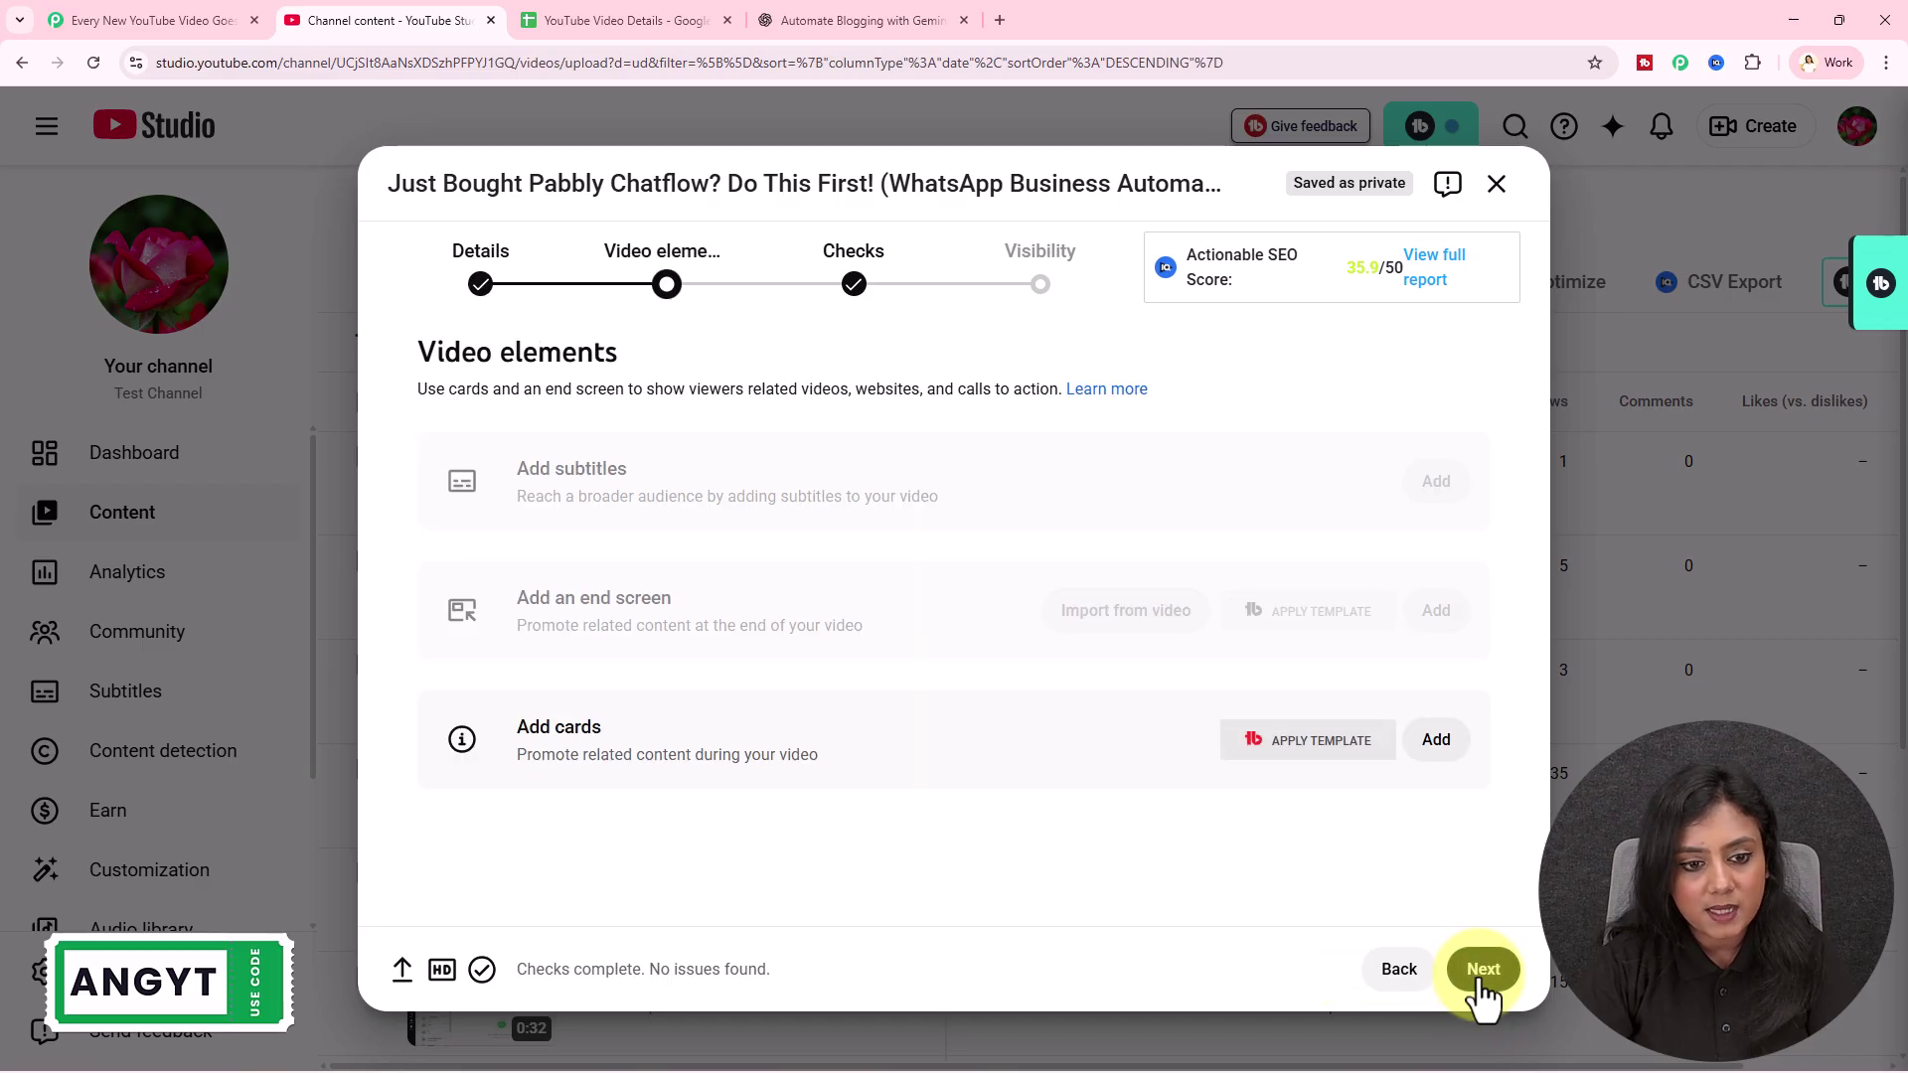
{"action": "left_click", "coordinate": [1480, 971]}
{"action": "left_click", "coordinate": [494, 672]}
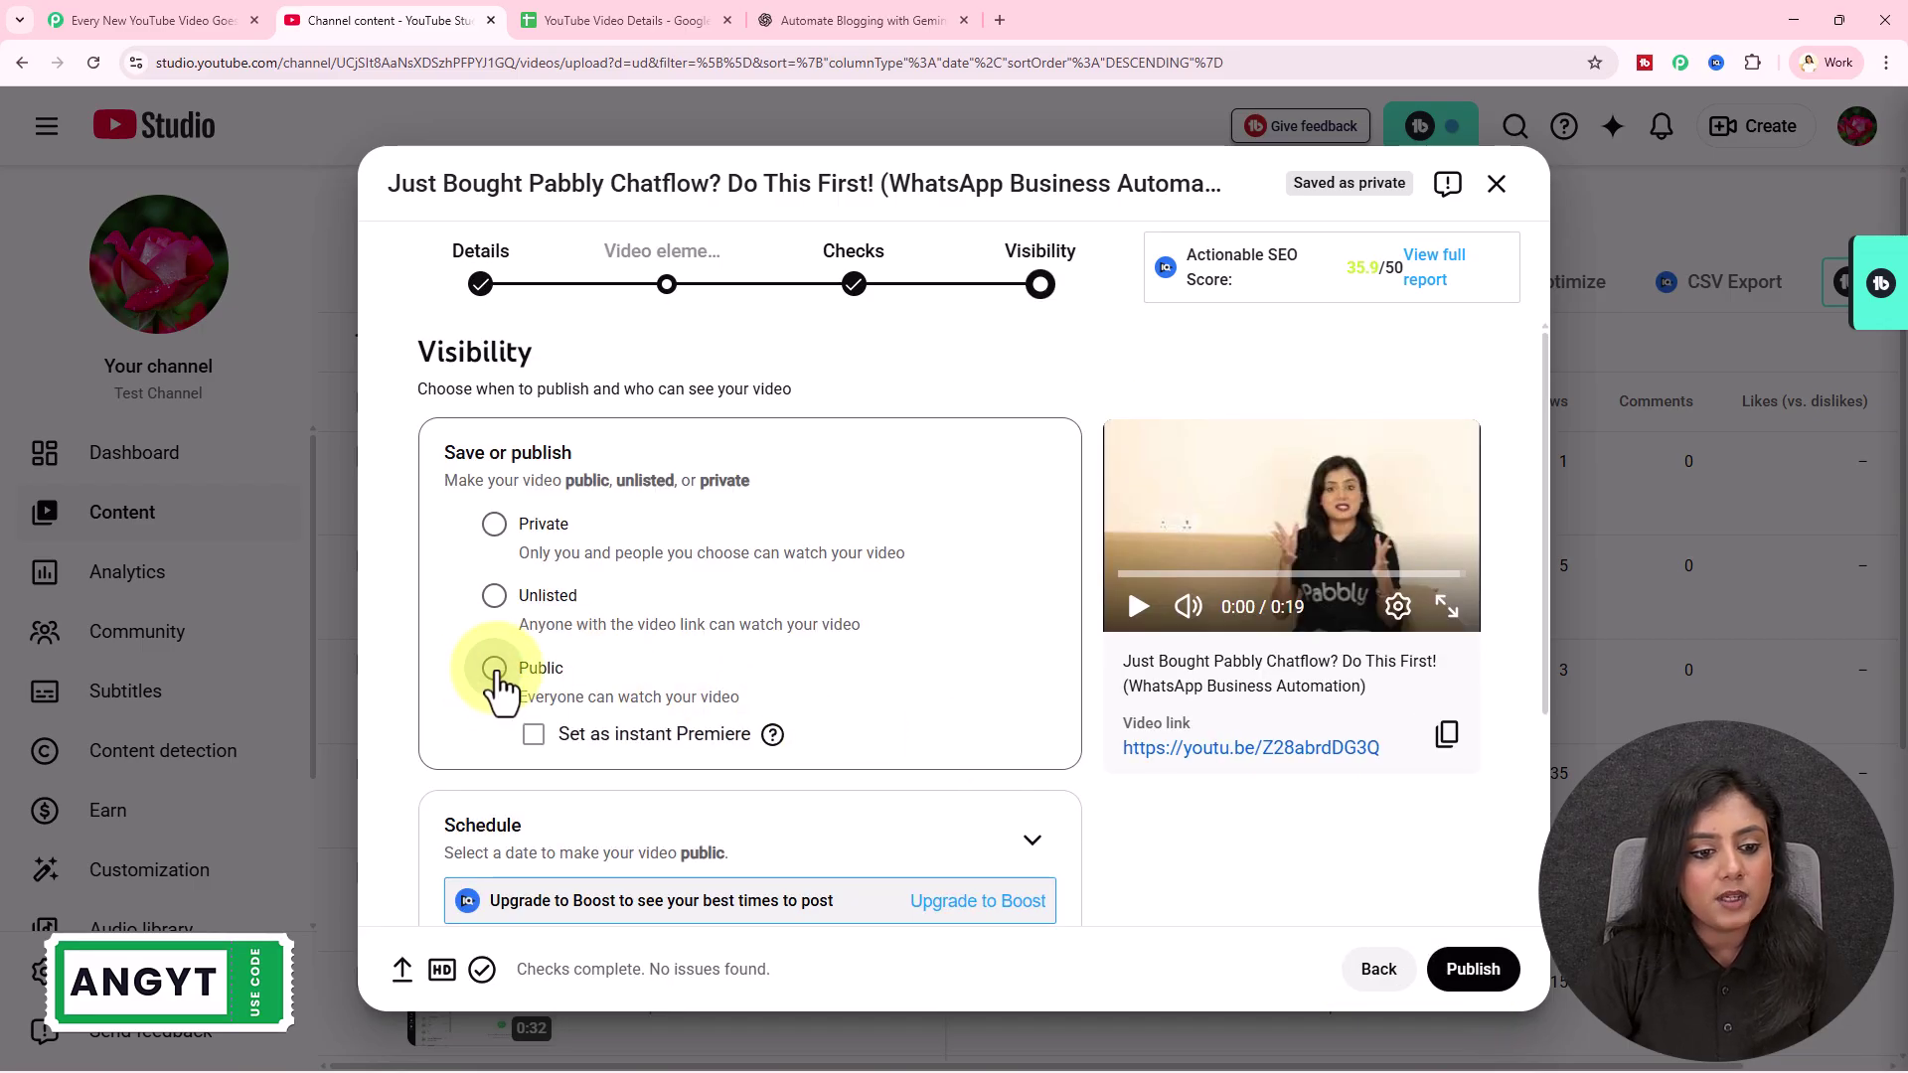
{"action": "left_click", "coordinate": [1472, 976]}
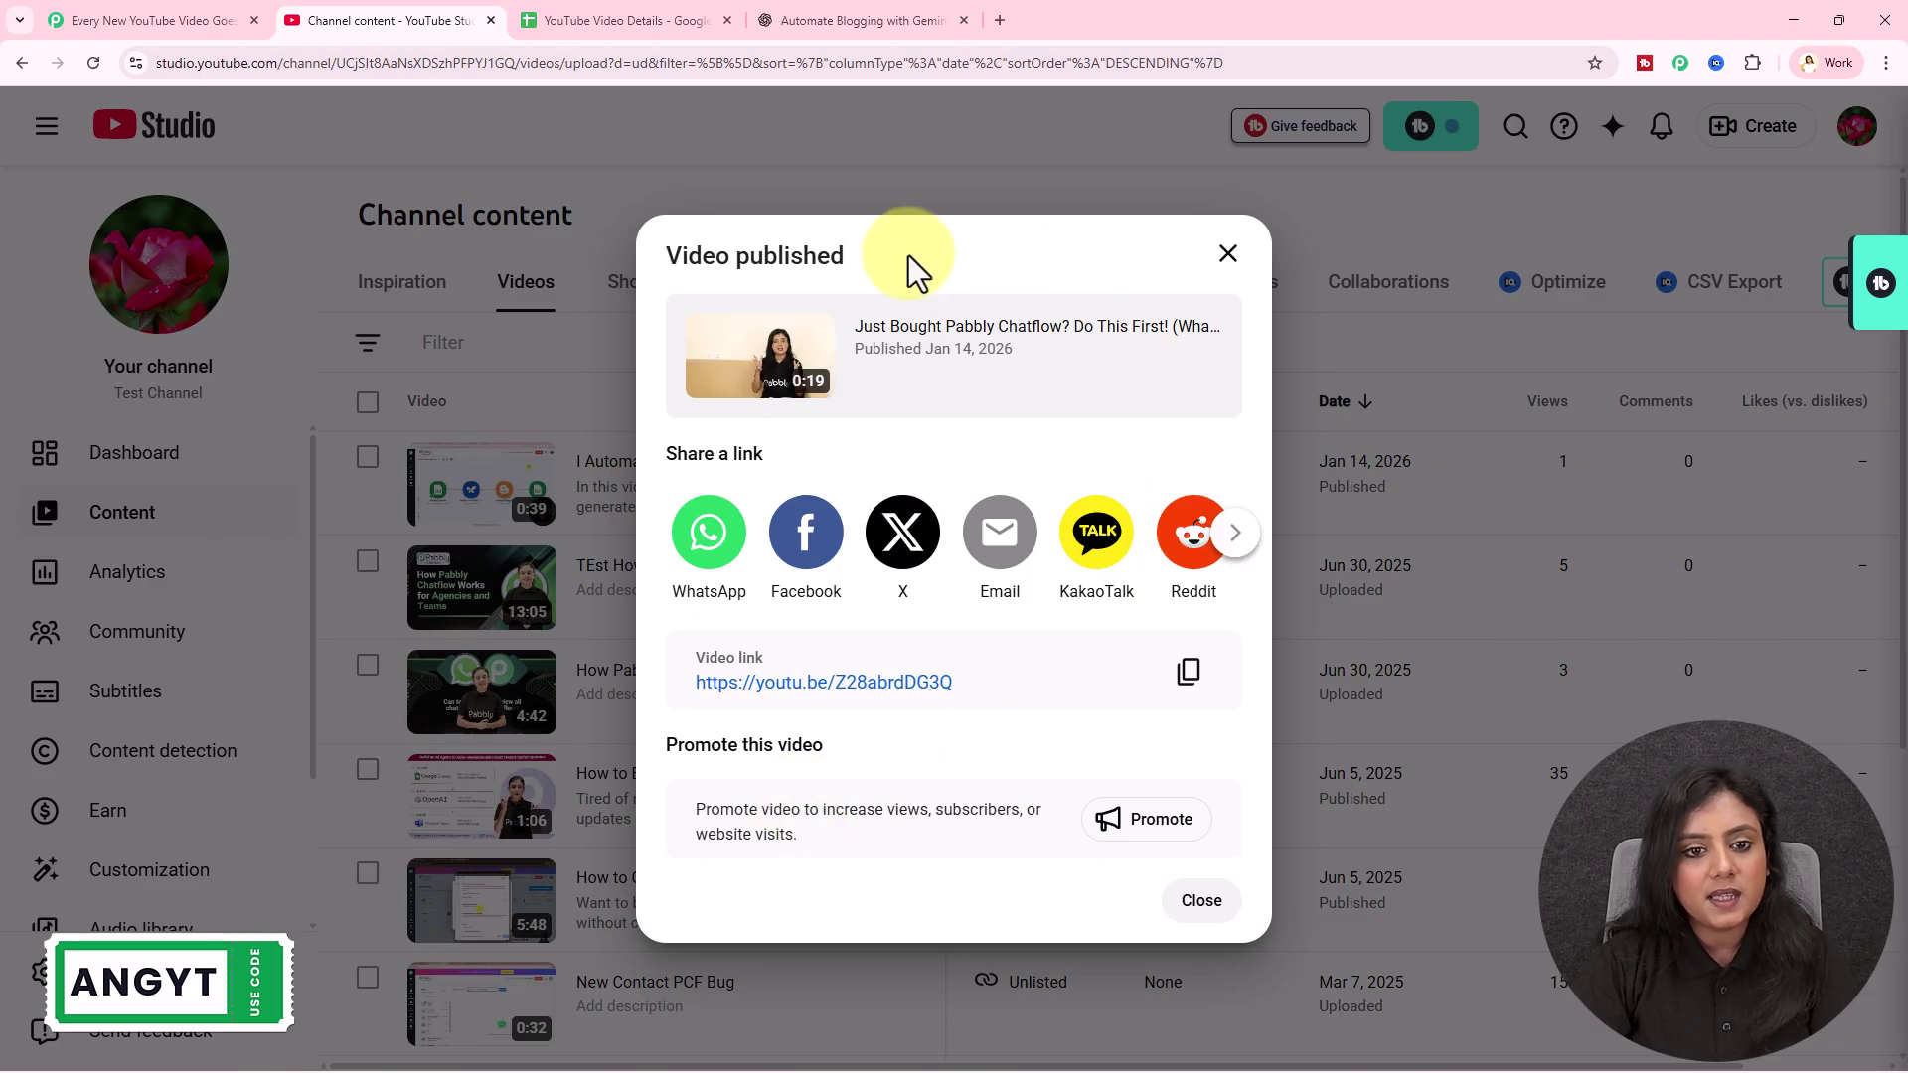
{"action": "left_click", "coordinate": [966, 248]}
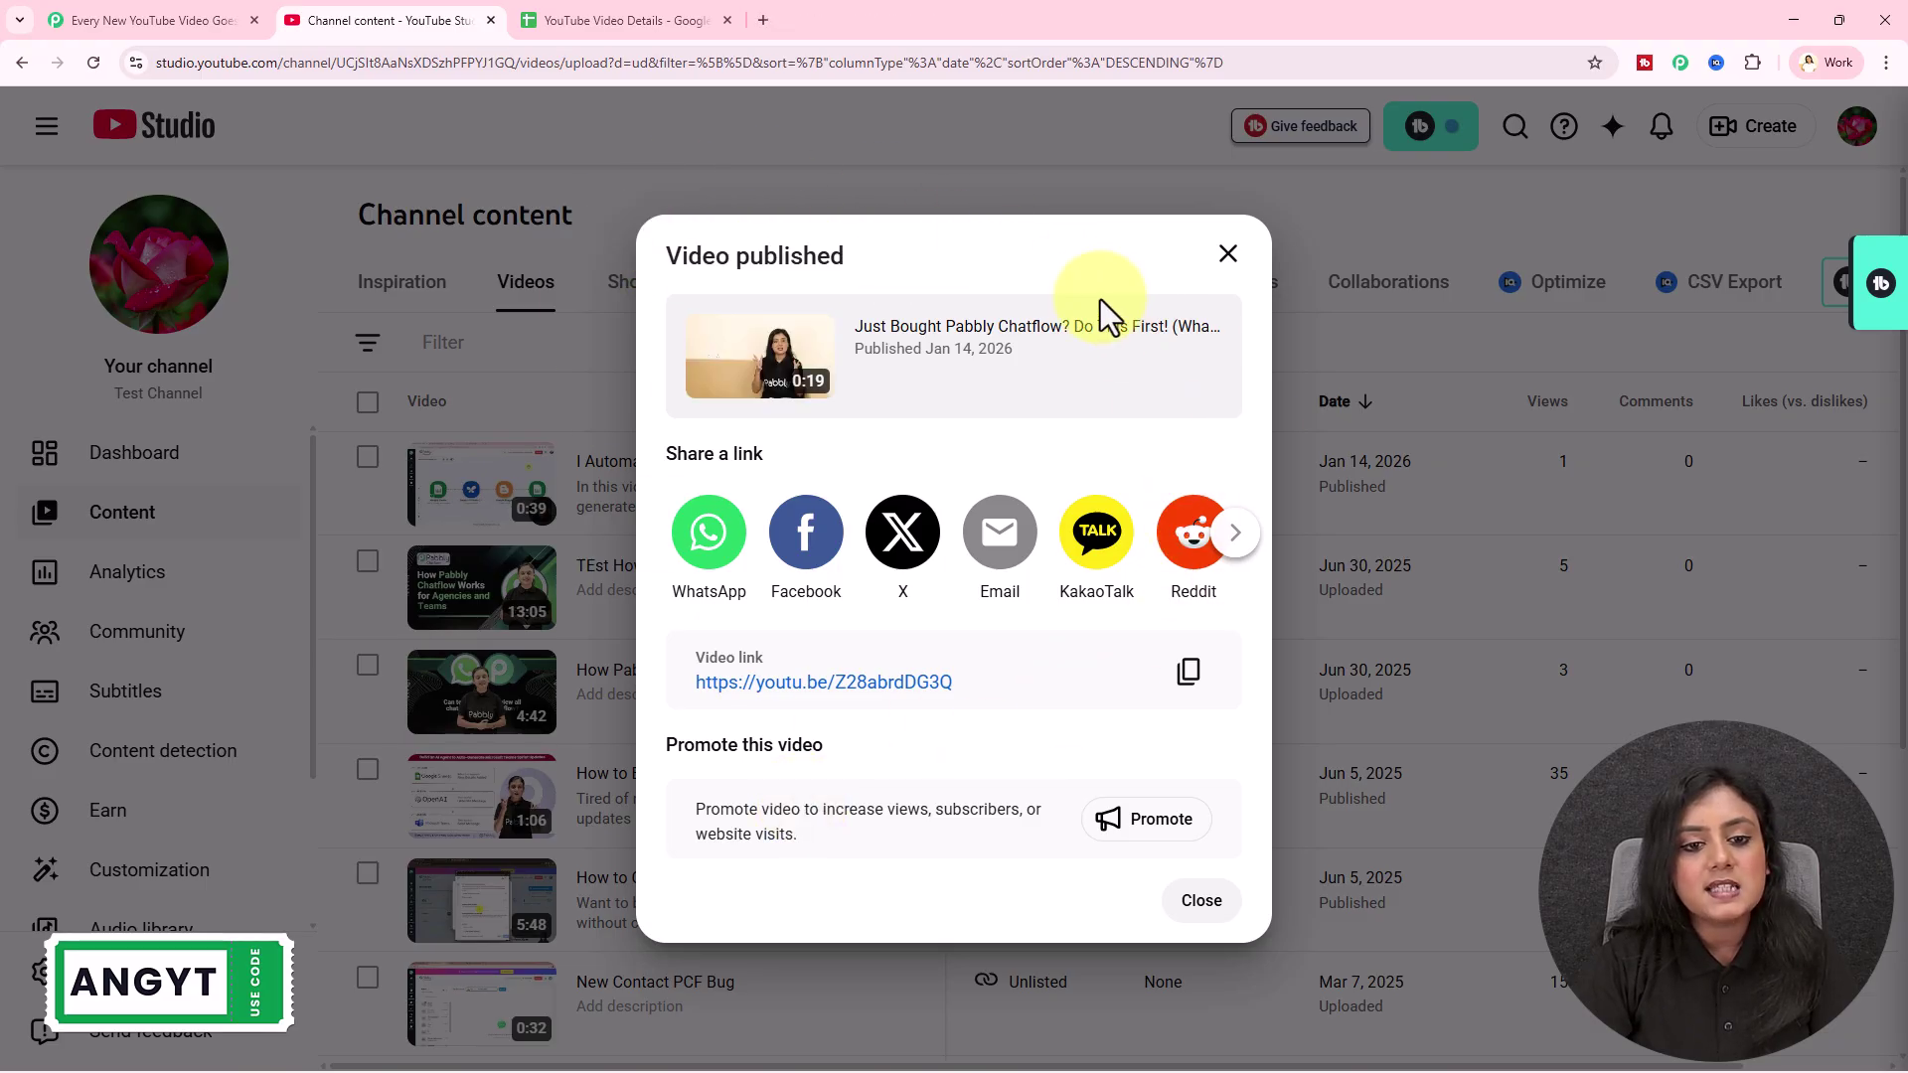
{"action": "left_click_drag", "start_coordinate": [946, 259], "coordinate": [966, 240]}
{"action": "left_click", "coordinate": [977, 241]}
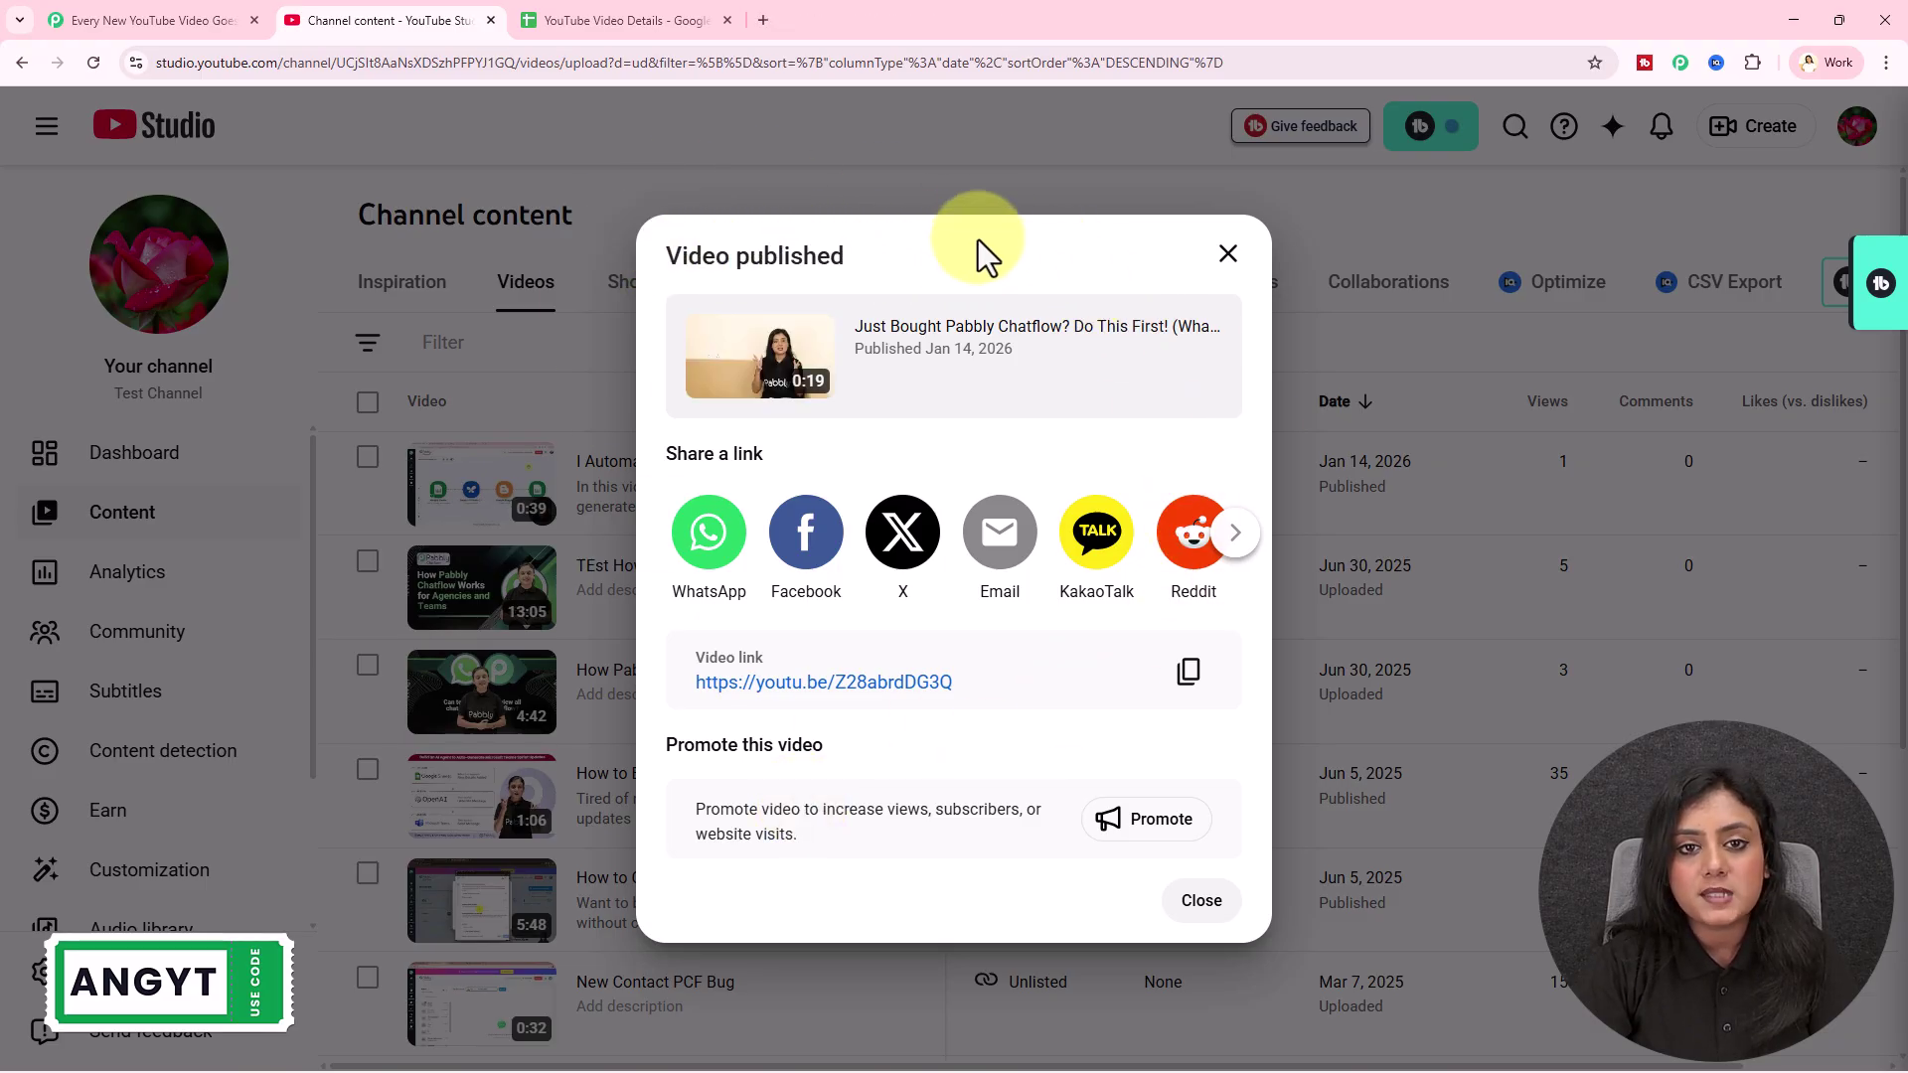
Save the YouTube trigger in Pabbly Connect, send a test request, and inspect the title and description in the response
{"action": "left_click", "coordinate": [117, 12]}
{"action": "left_click", "coordinate": [1148, 710]}
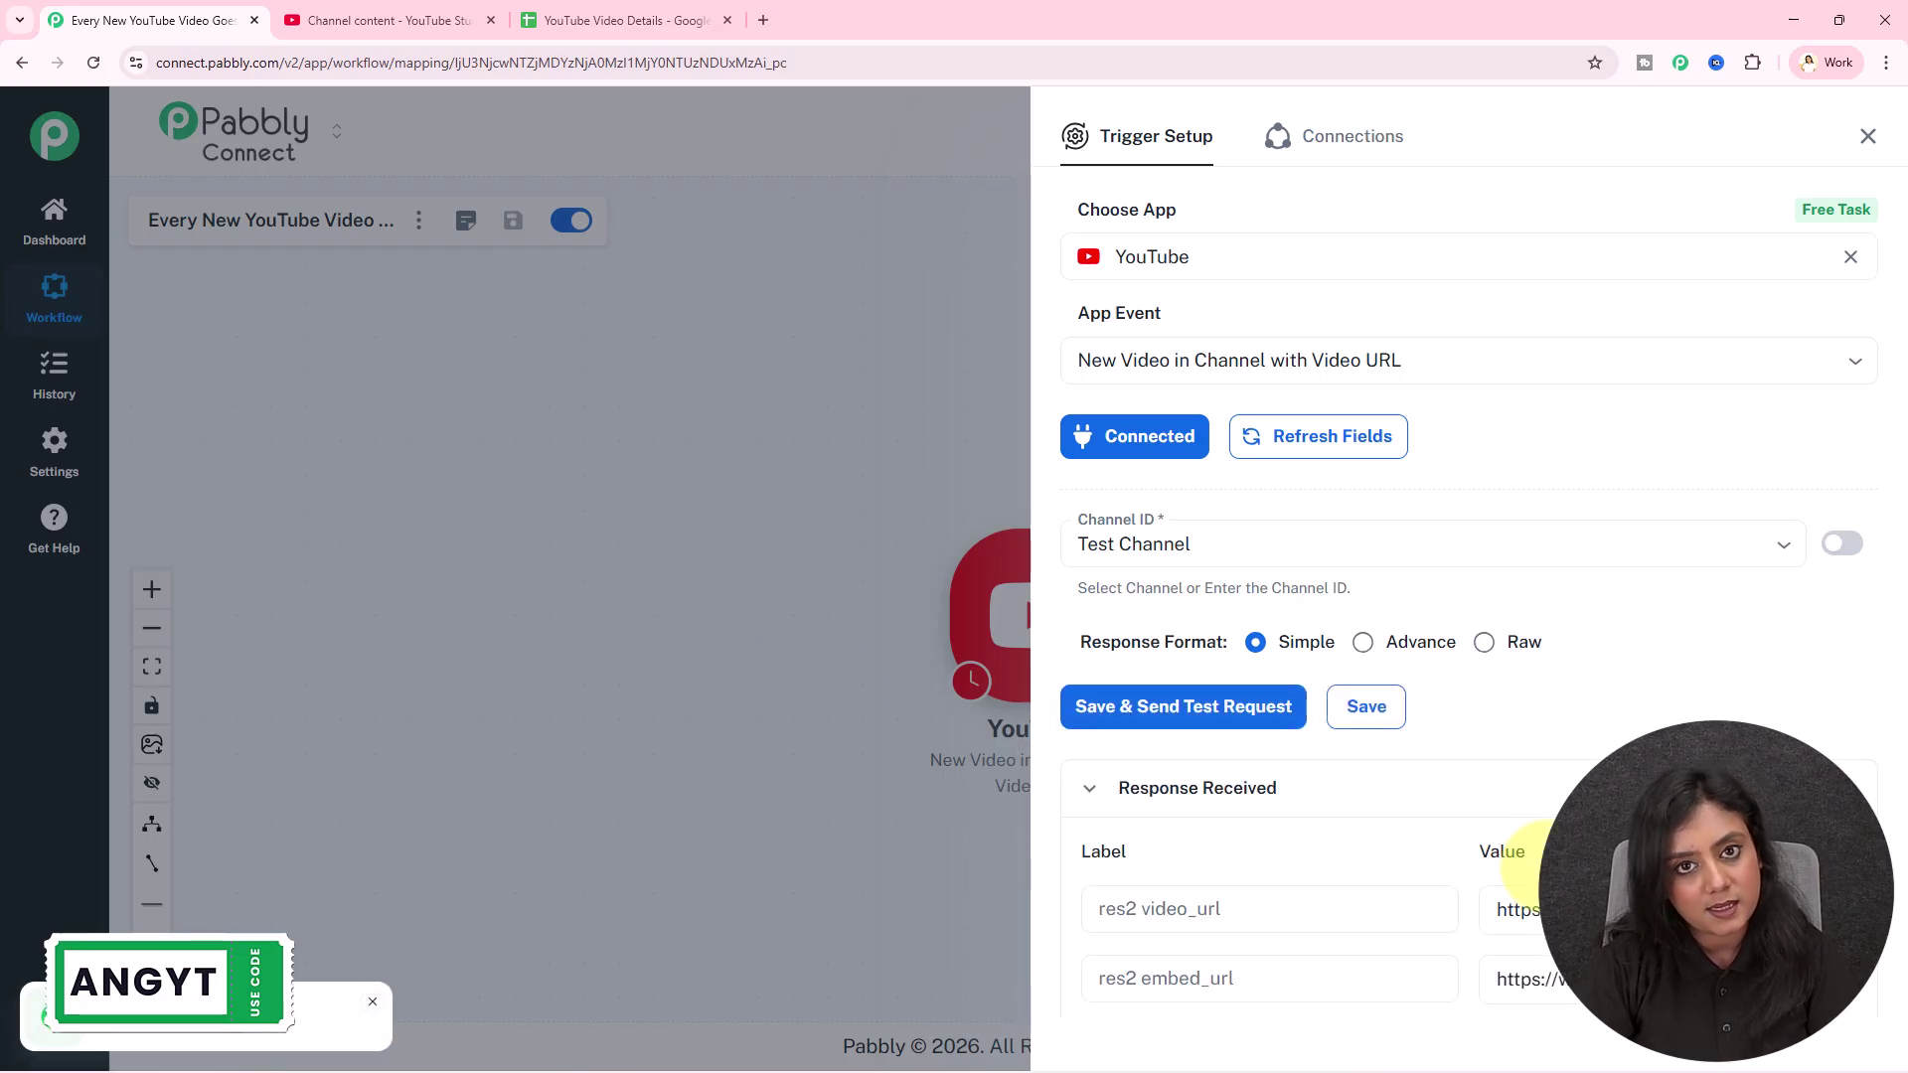
{"action": "scroll", "coordinate": [1683, 723], "scroll_direction": "down", "scroll_amount": 5}
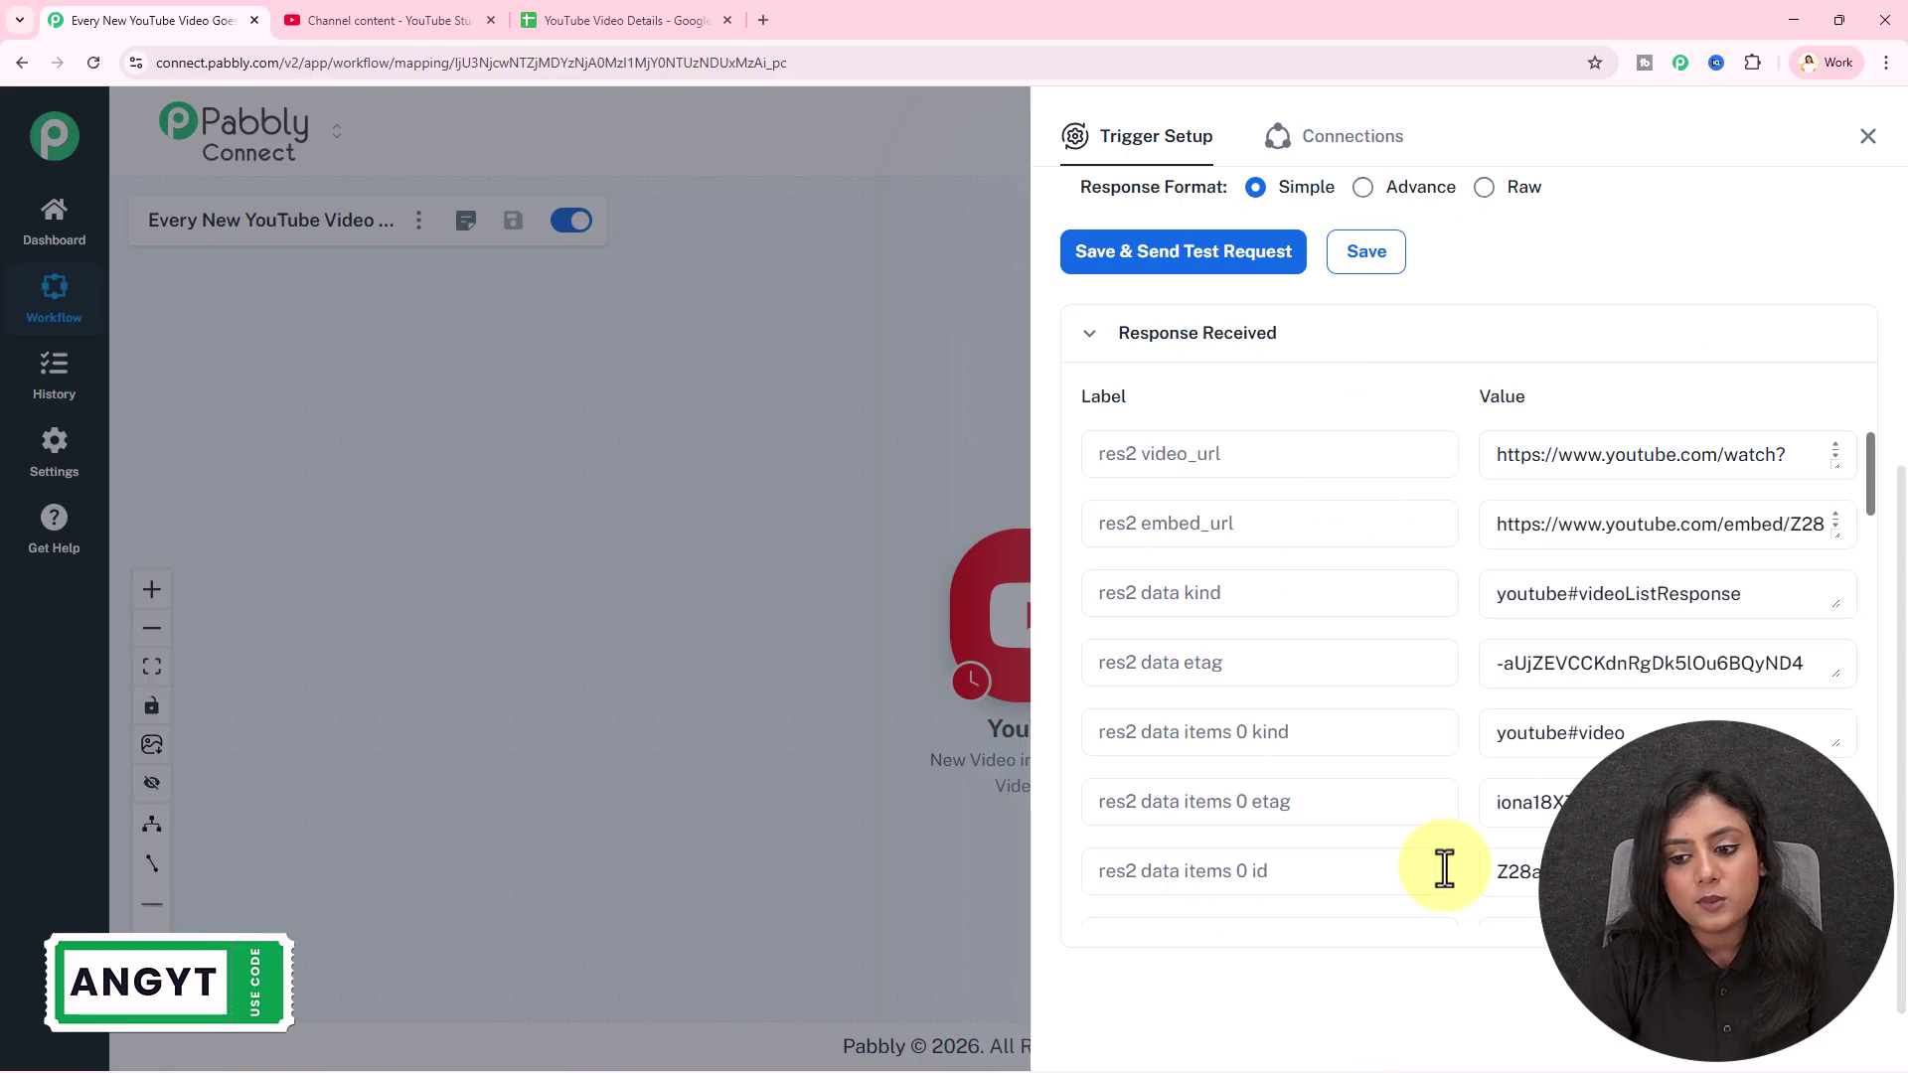
{"action": "scroll", "coordinate": [1479, 606], "scroll_direction": "down", "scroll_amount": 10}
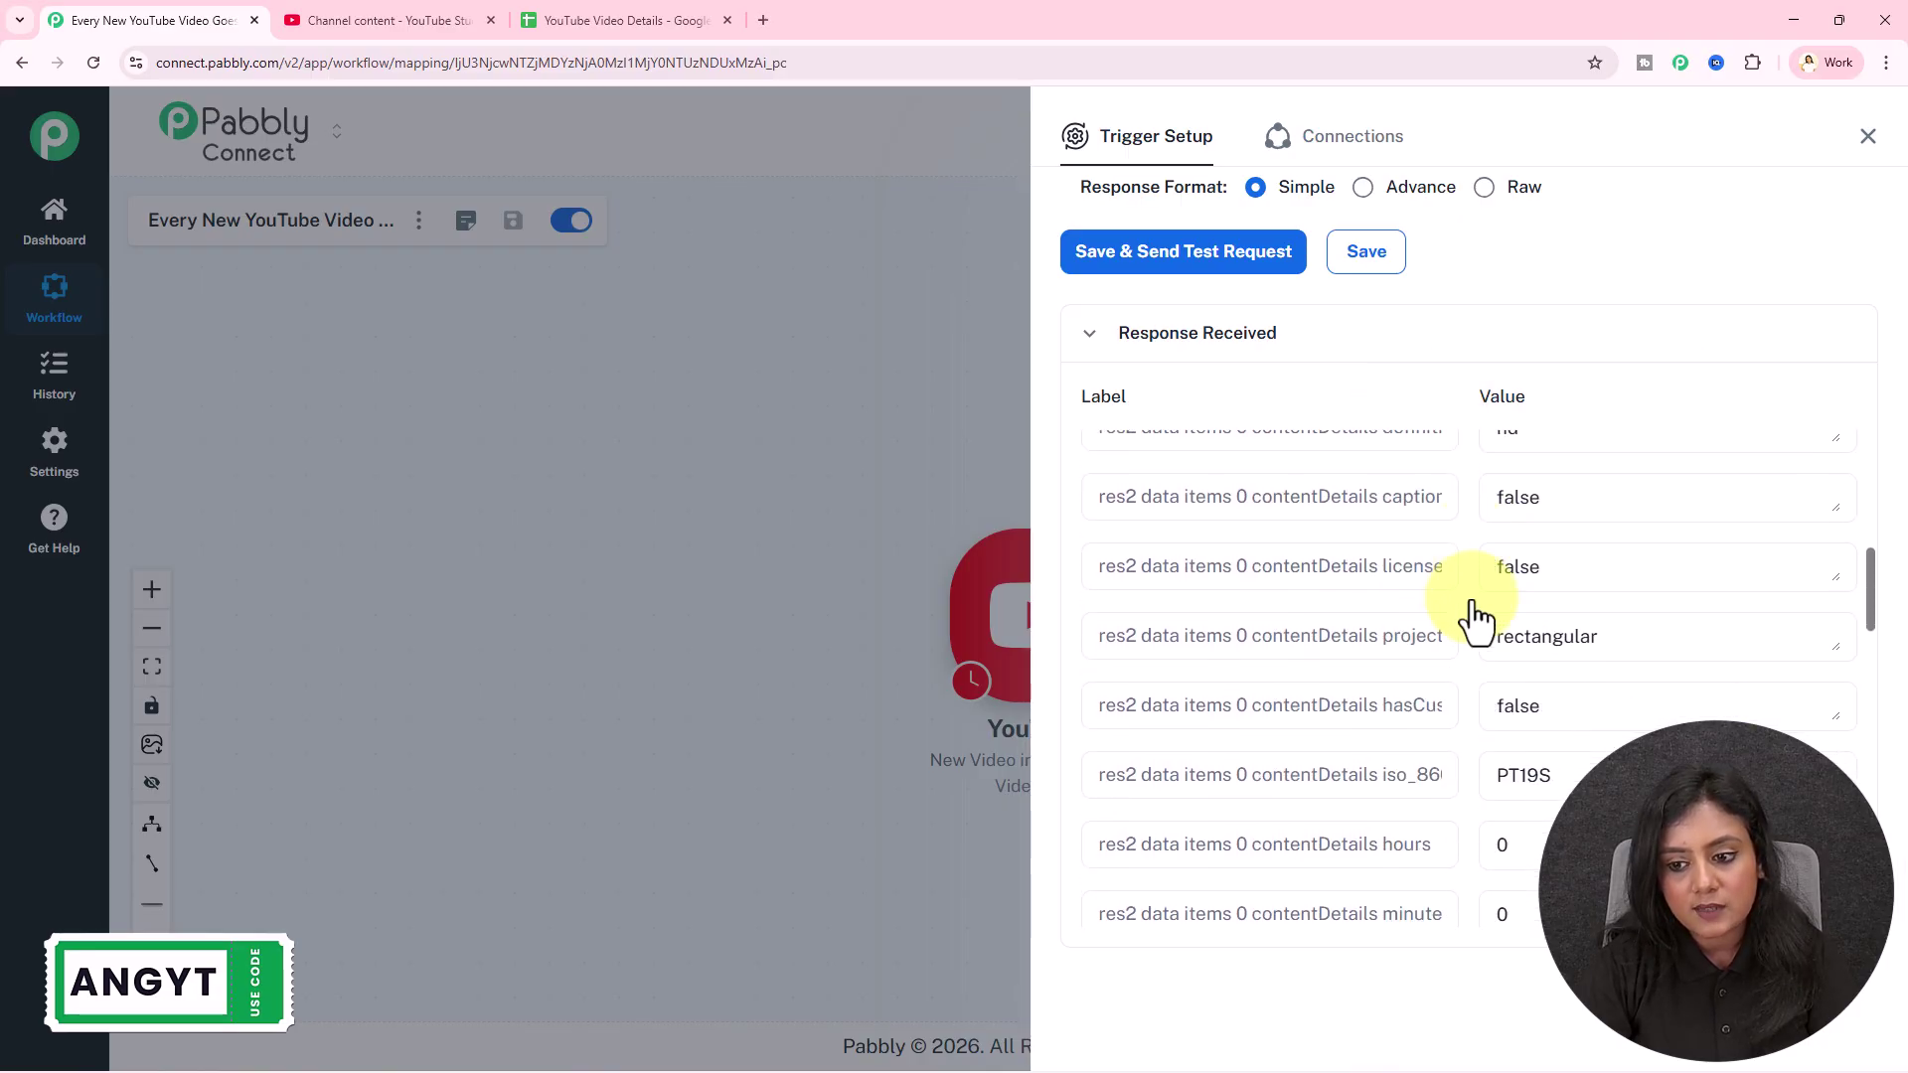
{"action": "scroll", "coordinate": [1479, 619], "scroll_direction": "down", "scroll_amount": 8}
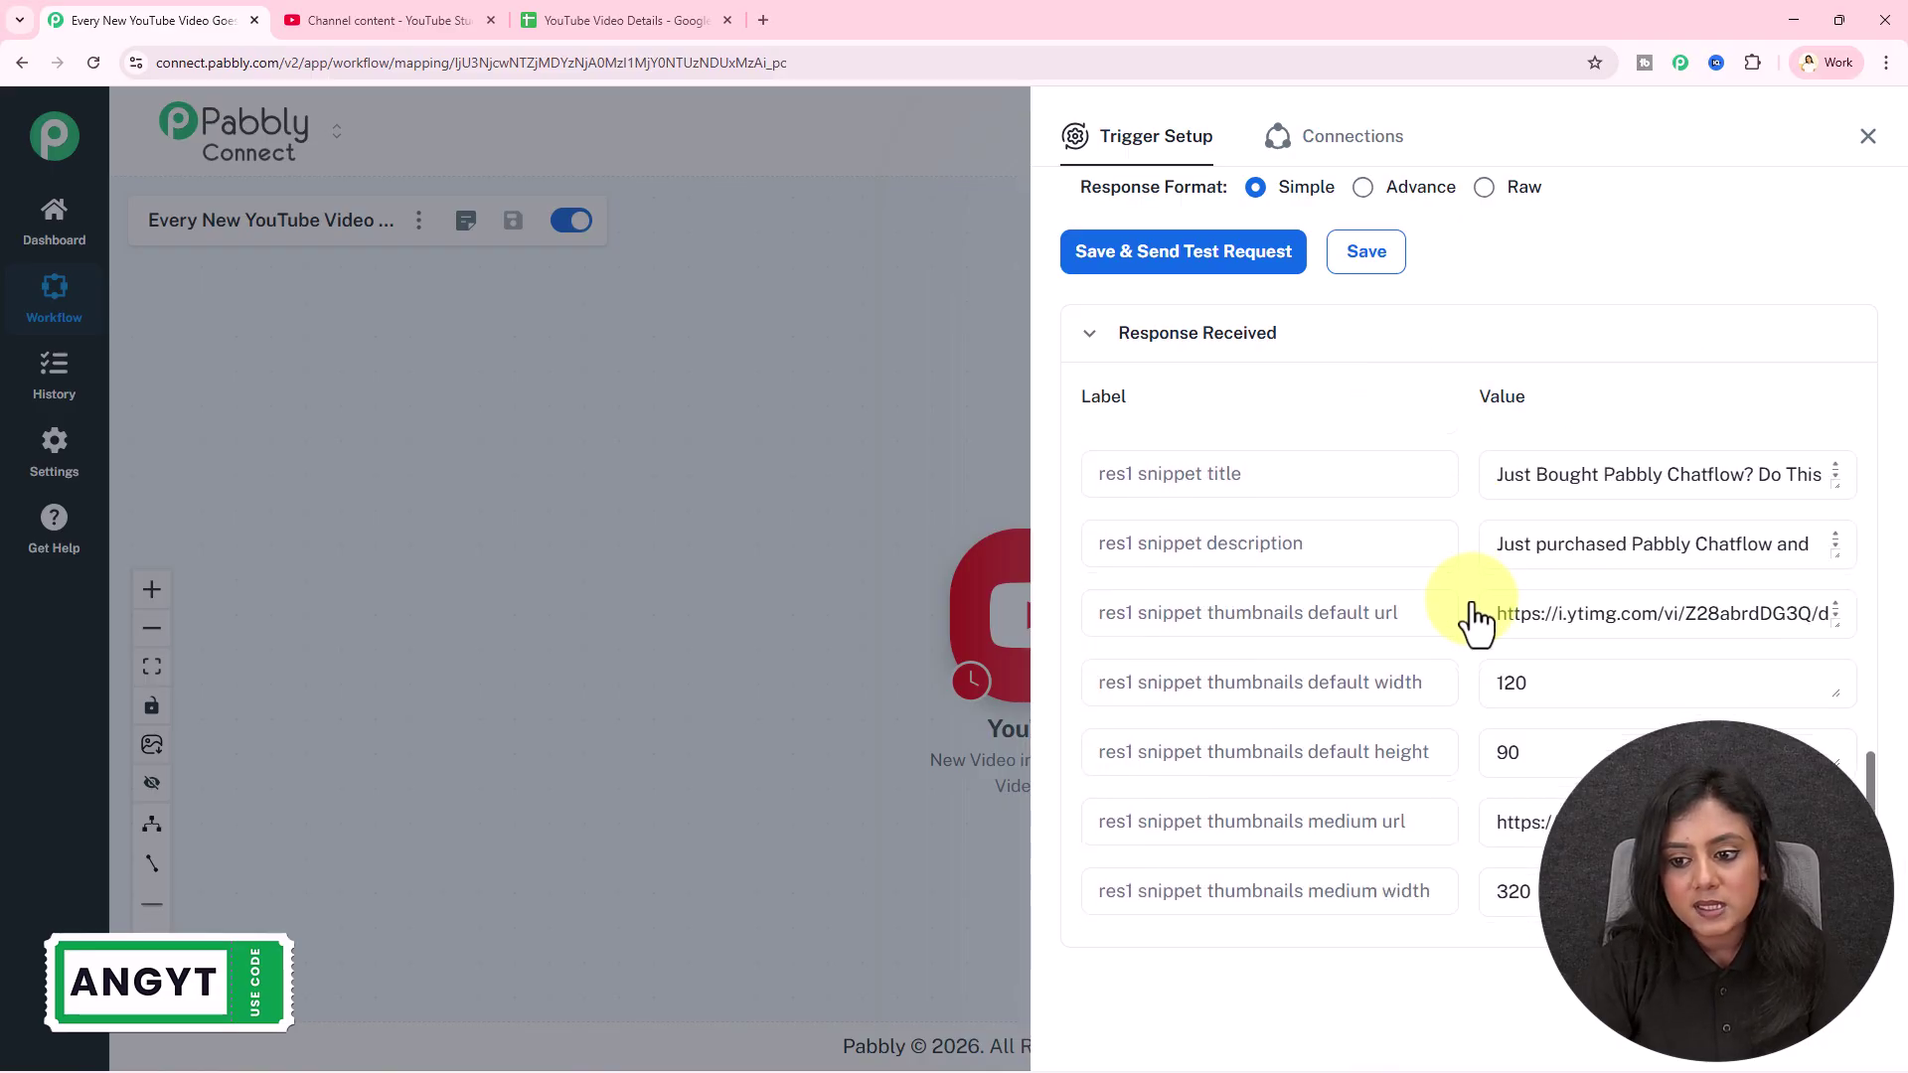
{"action": "mouse_move", "coordinate": [1833, 482]}
{"action": "left_mouse_down"}
{"action": "mouse_move", "coordinate": [1840, 548]}
{"action": "mouse_move", "coordinate": [1840, 479]}
{"action": "left_mouse_up"}
{"action": "left_click_drag", "start_coordinate": [1837, 563], "coordinate": [1827, 611]}
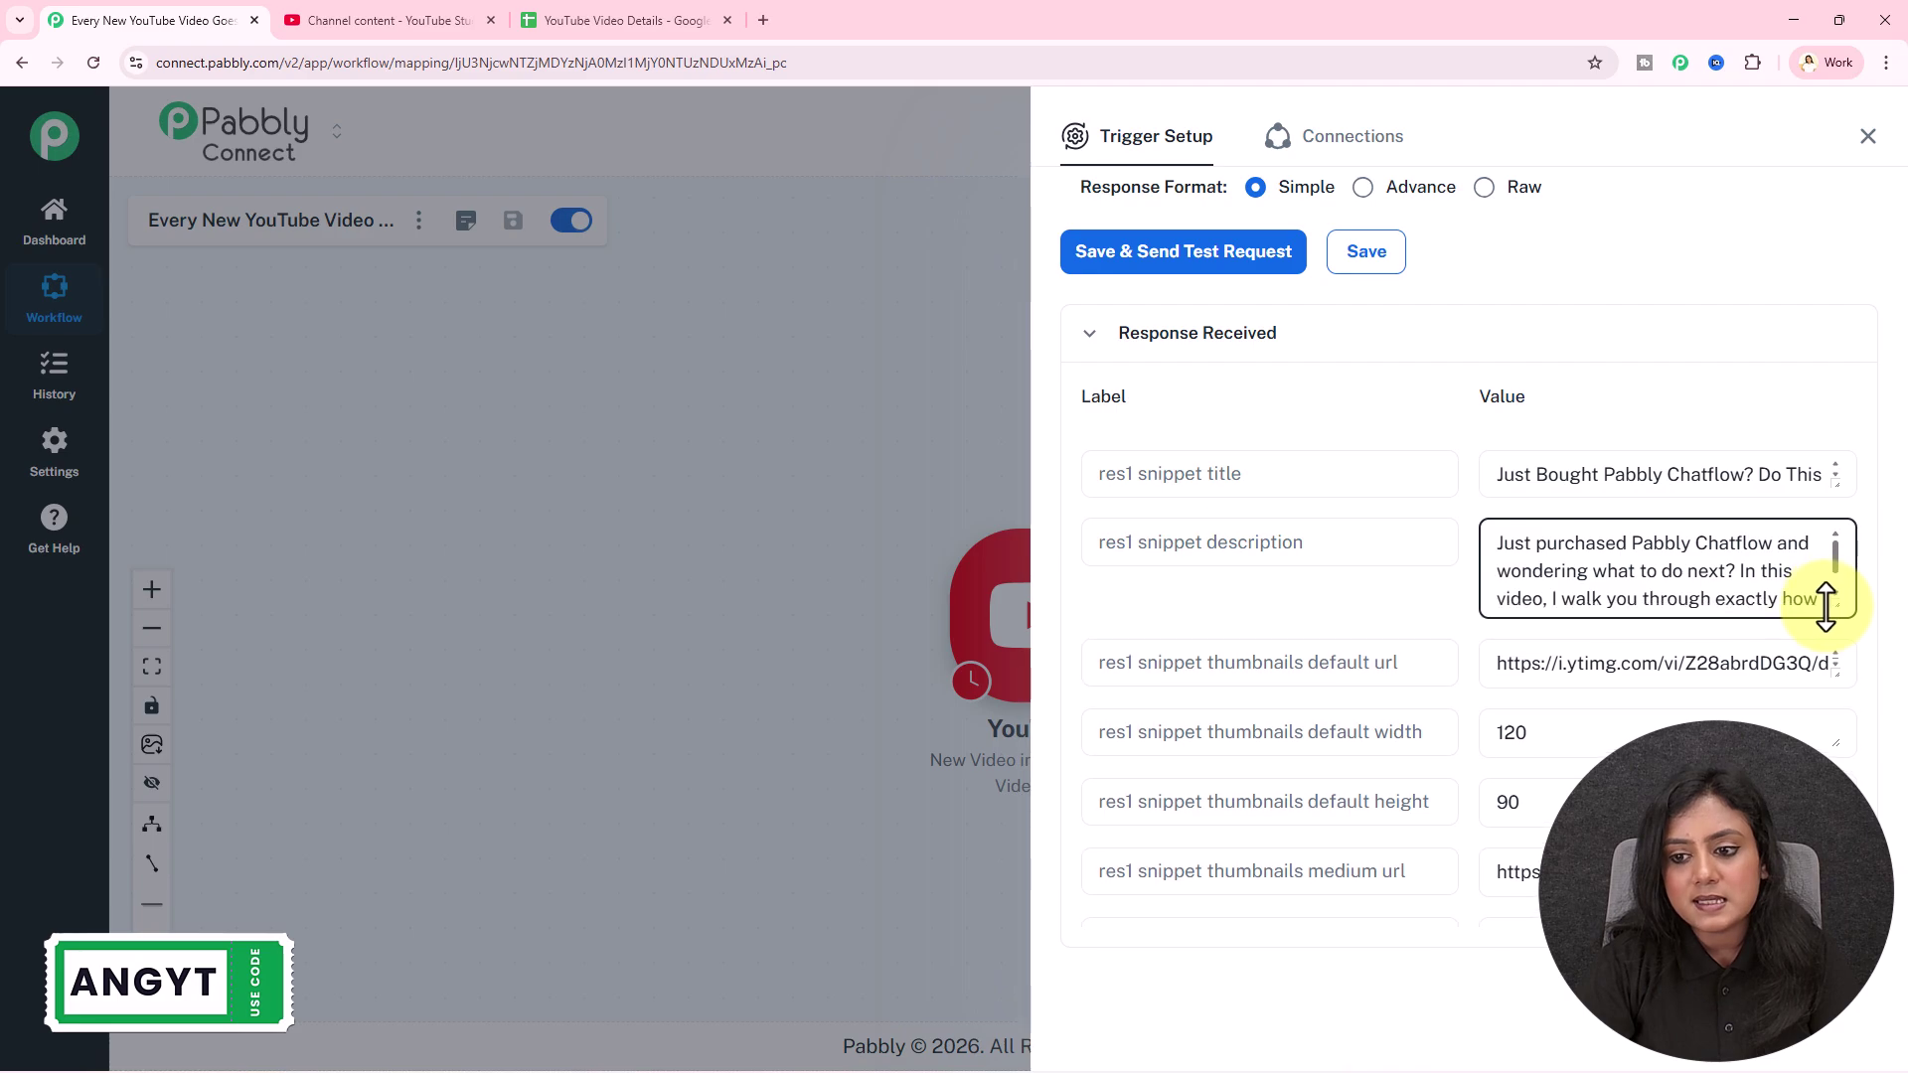
{"action": "left_click_drag", "start_coordinate": [1495, 545], "coordinate": [1832, 541]}
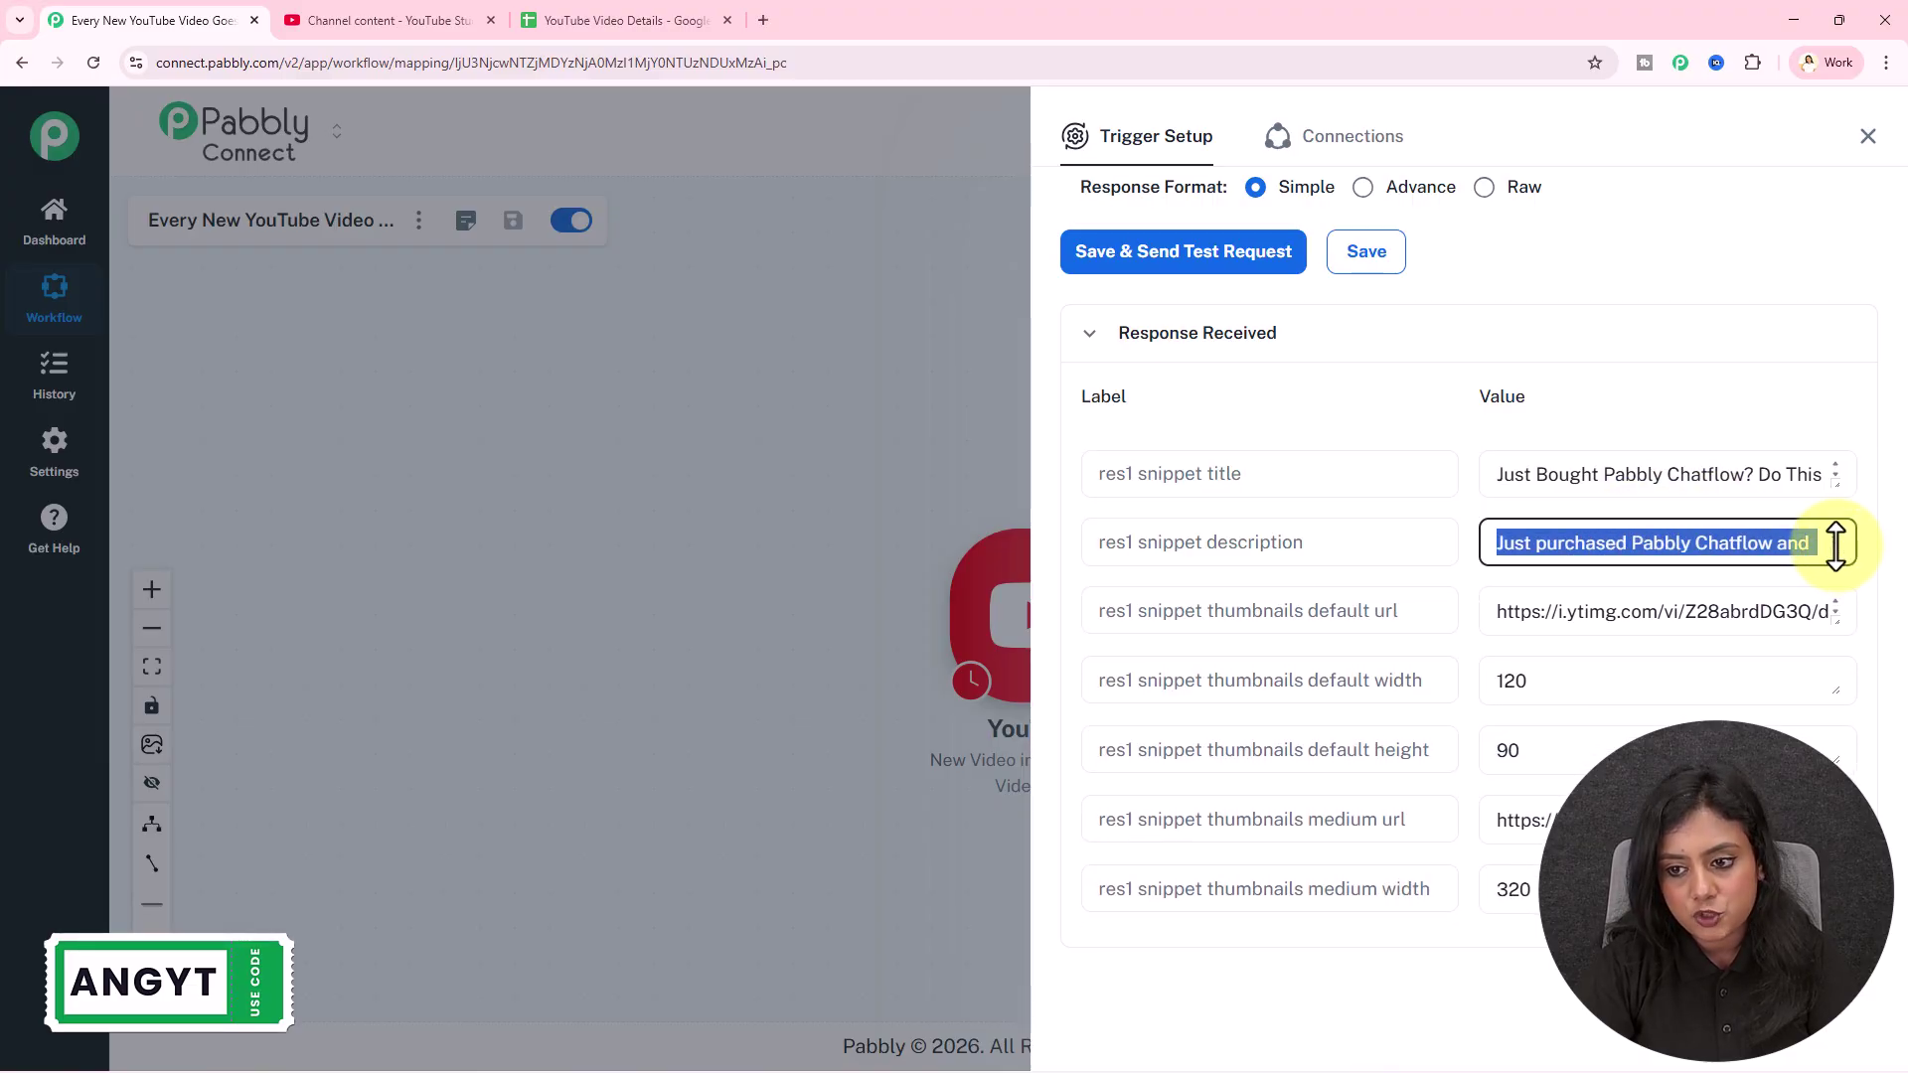
{"action": "left_click", "coordinate": [1461, 583]}
Open the response's video_url in a separate browser tab to check the video, close it, and return to Pabbly Connect
{"action": "scroll", "coordinate": [1464, 594], "scroll_direction": "up", "scroll_amount": 5}
{"action": "scroll", "coordinate": [1463, 590], "scroll_direction": "up", "scroll_amount": 10}
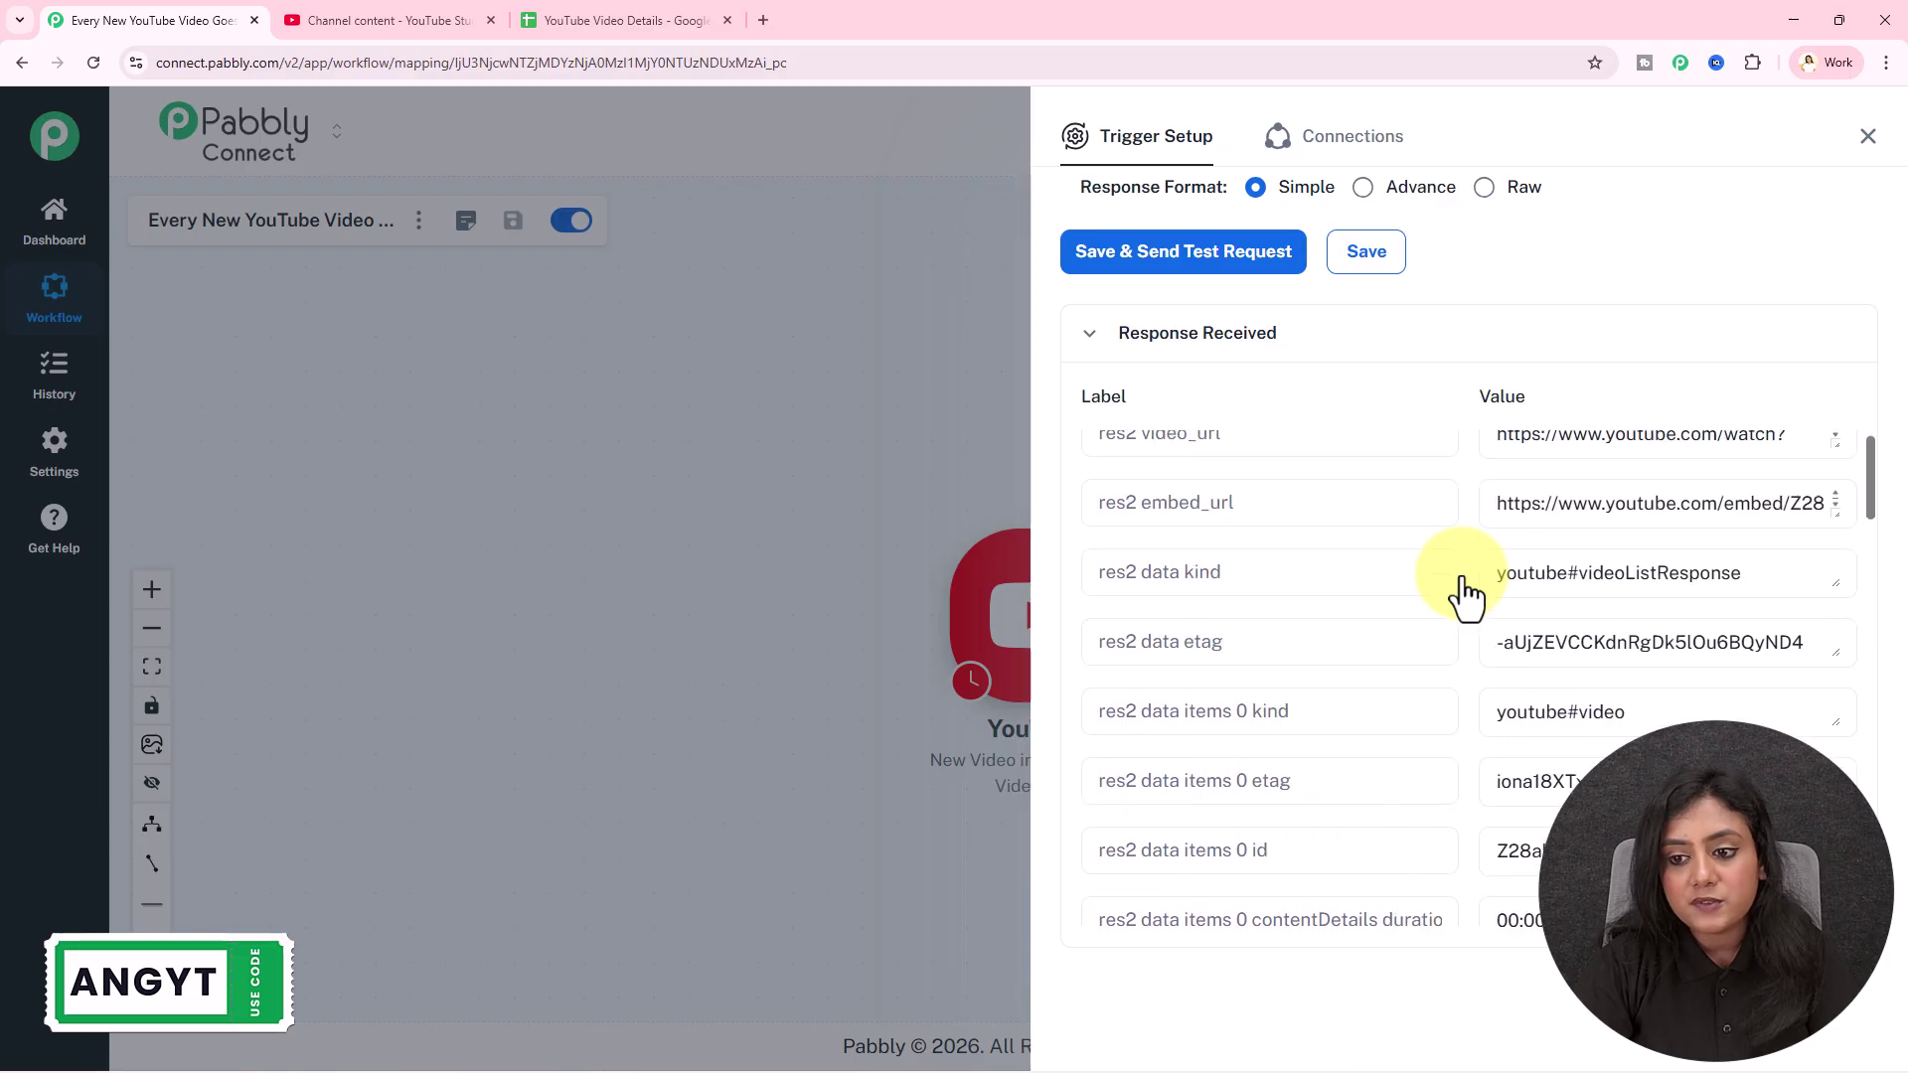
{"action": "triple_click", "coordinate": [1798, 461]}
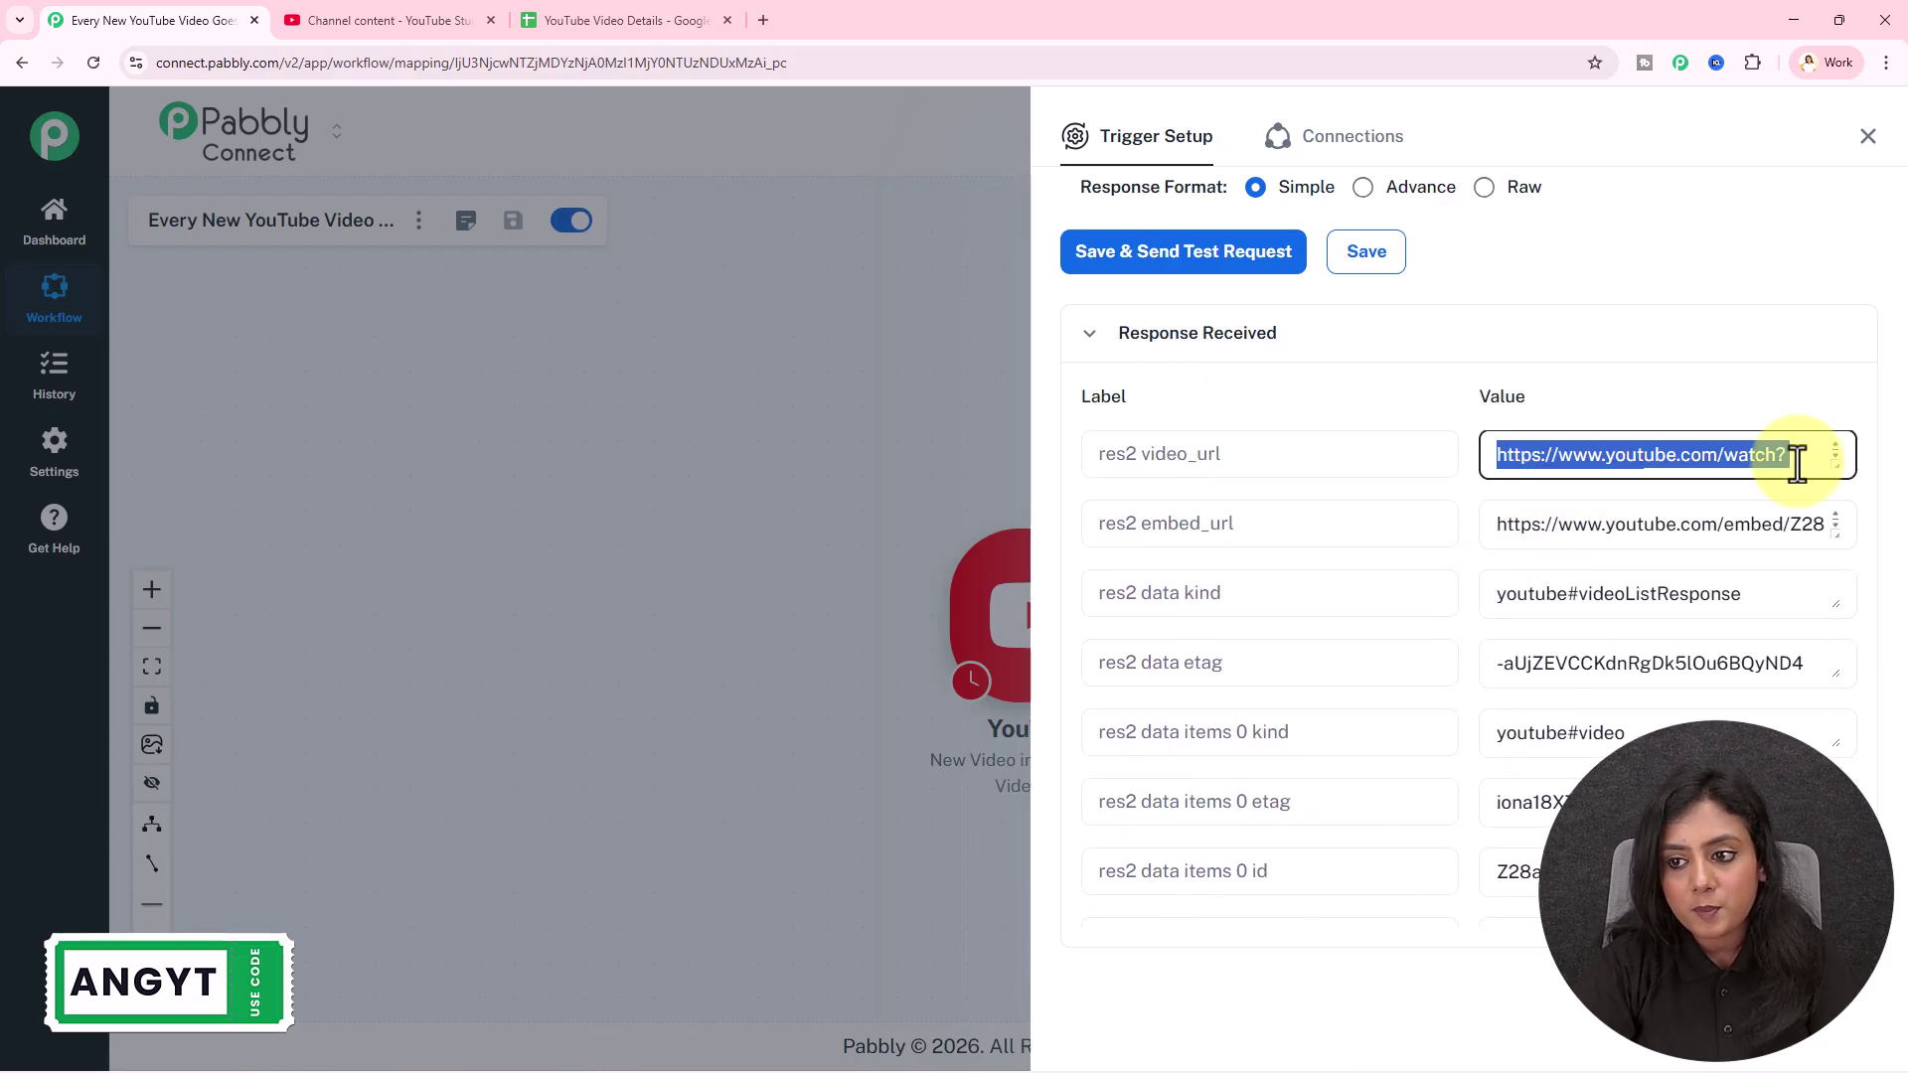
{"action": "key", "text": "ctrl+c"}
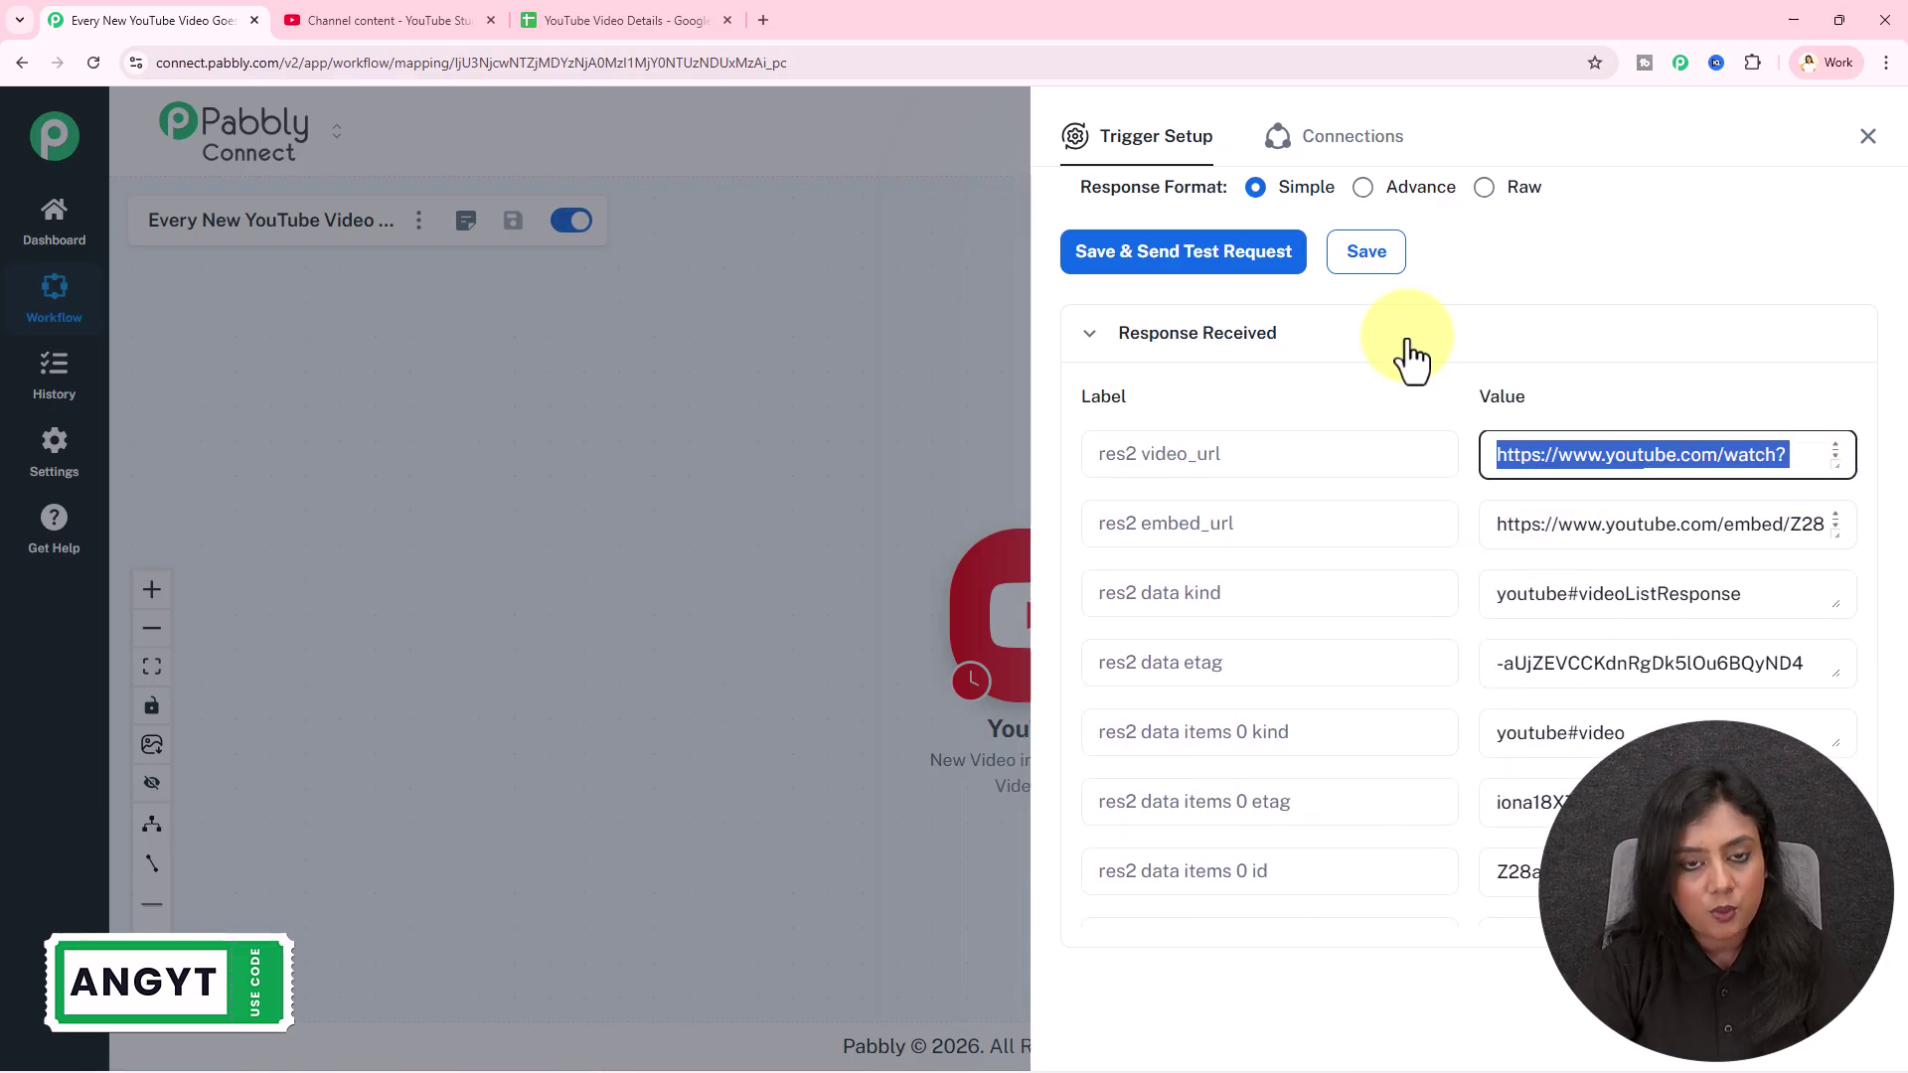
{"action": "left_click", "coordinate": [764, 20]}
{"action": "key", "text": "ctrl+v"}
{"action": "key", "text": "Return"}
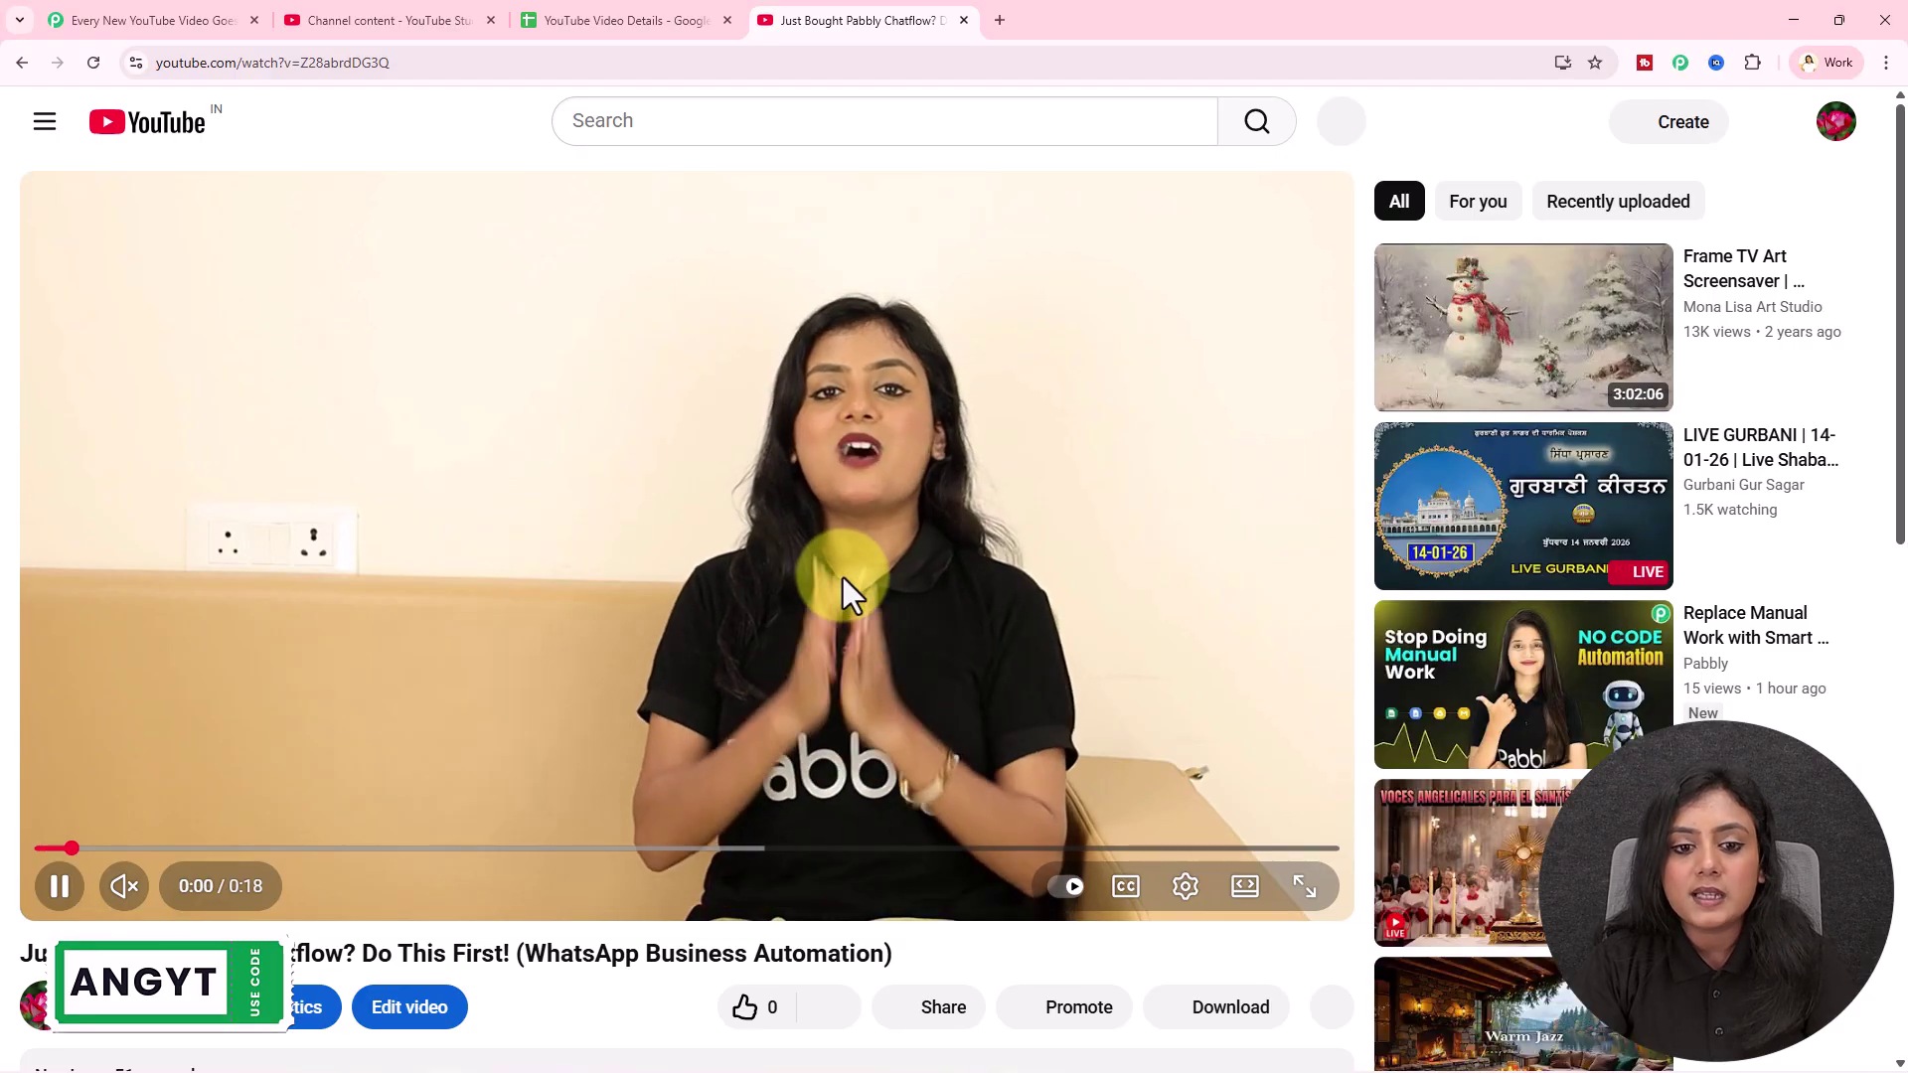
{"action": "left_click", "coordinate": [843, 570]}
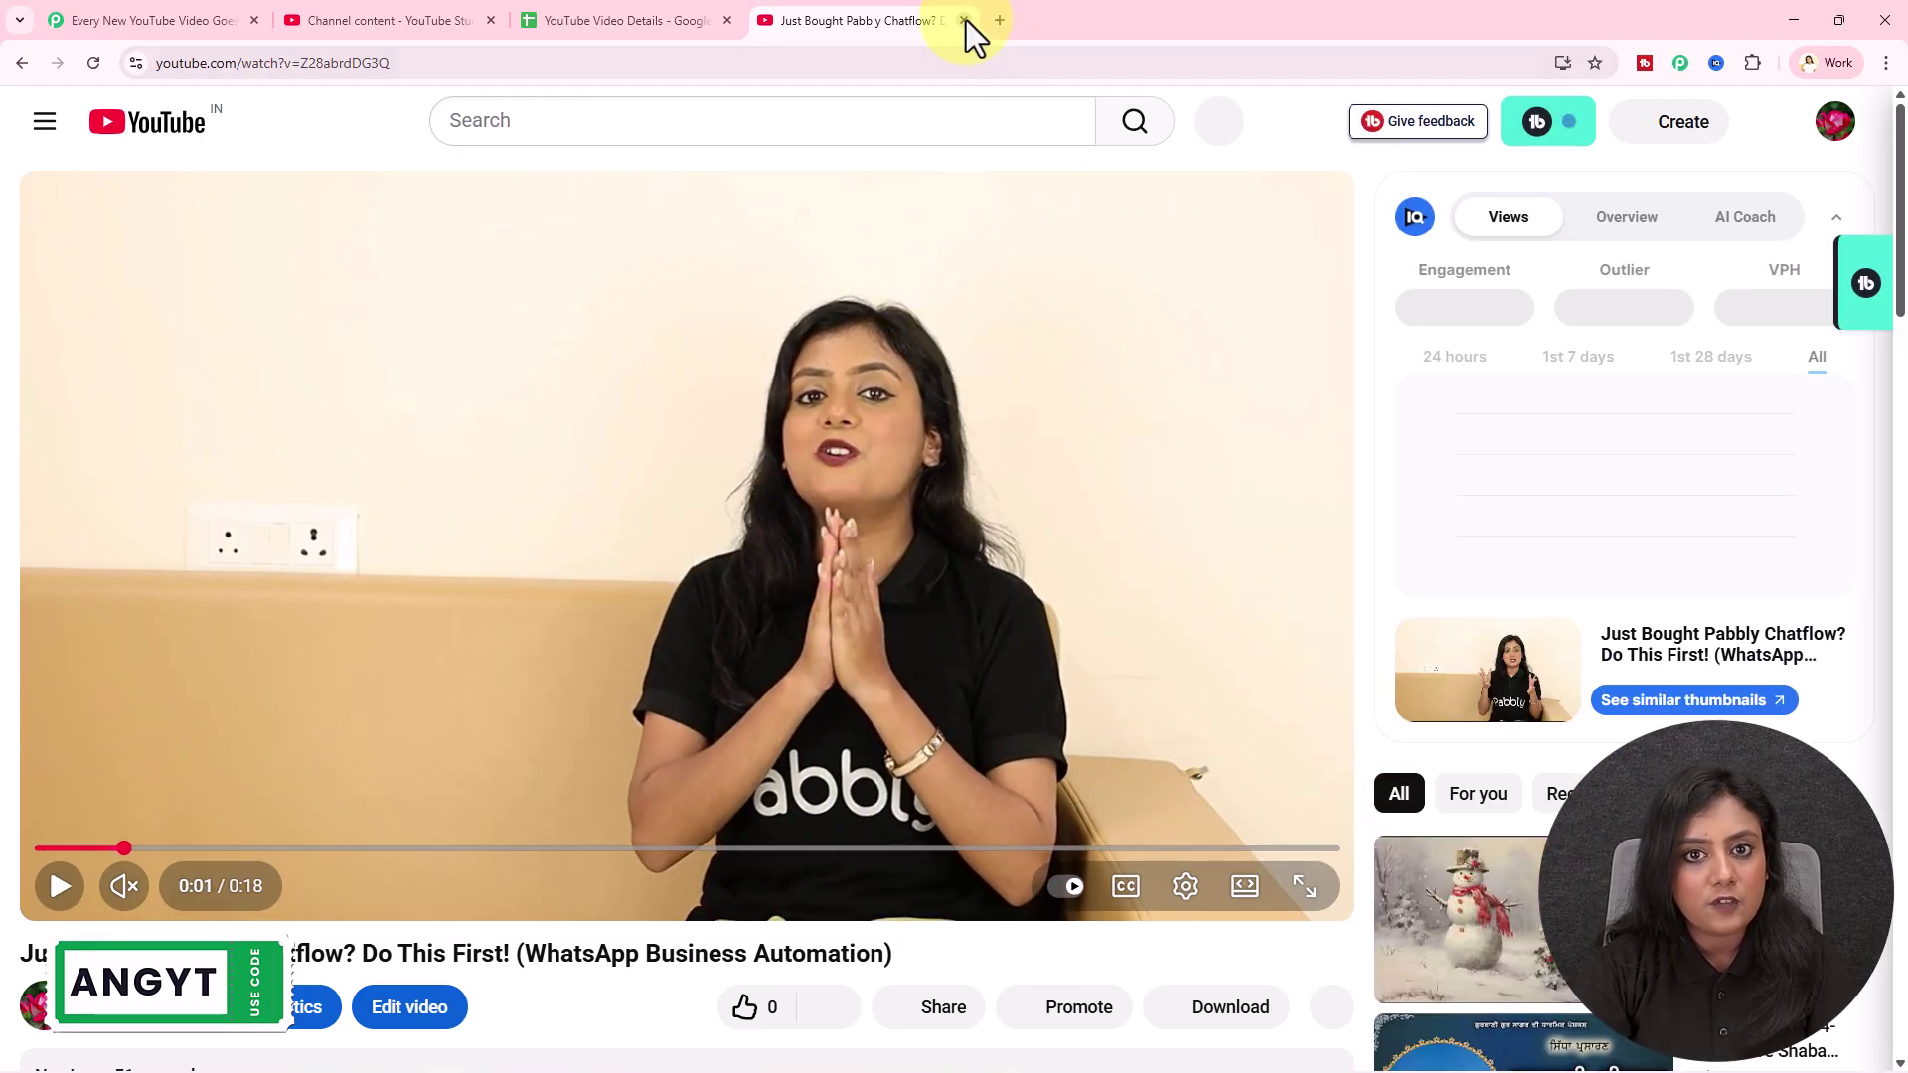
{"action": "key", "text": "ctrl+w"}
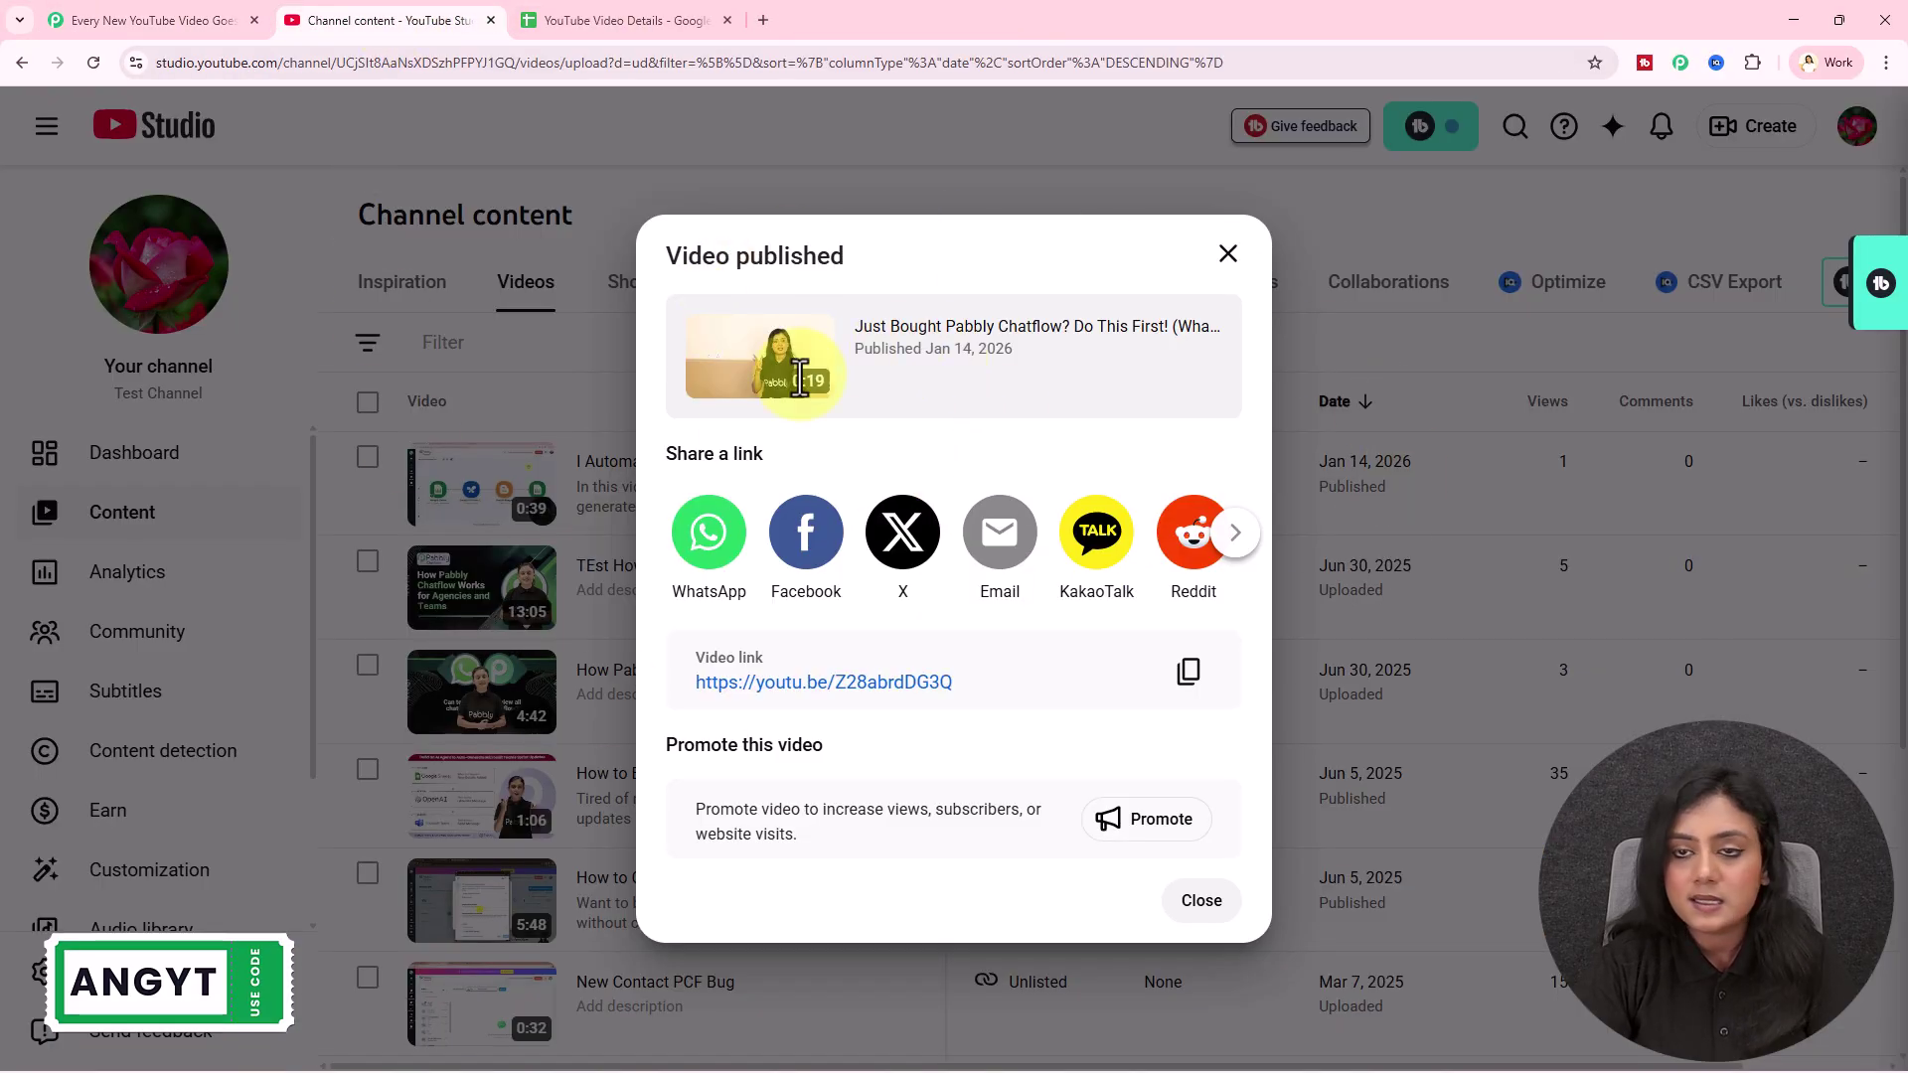
{"action": "left_click", "coordinate": [214, 20]}
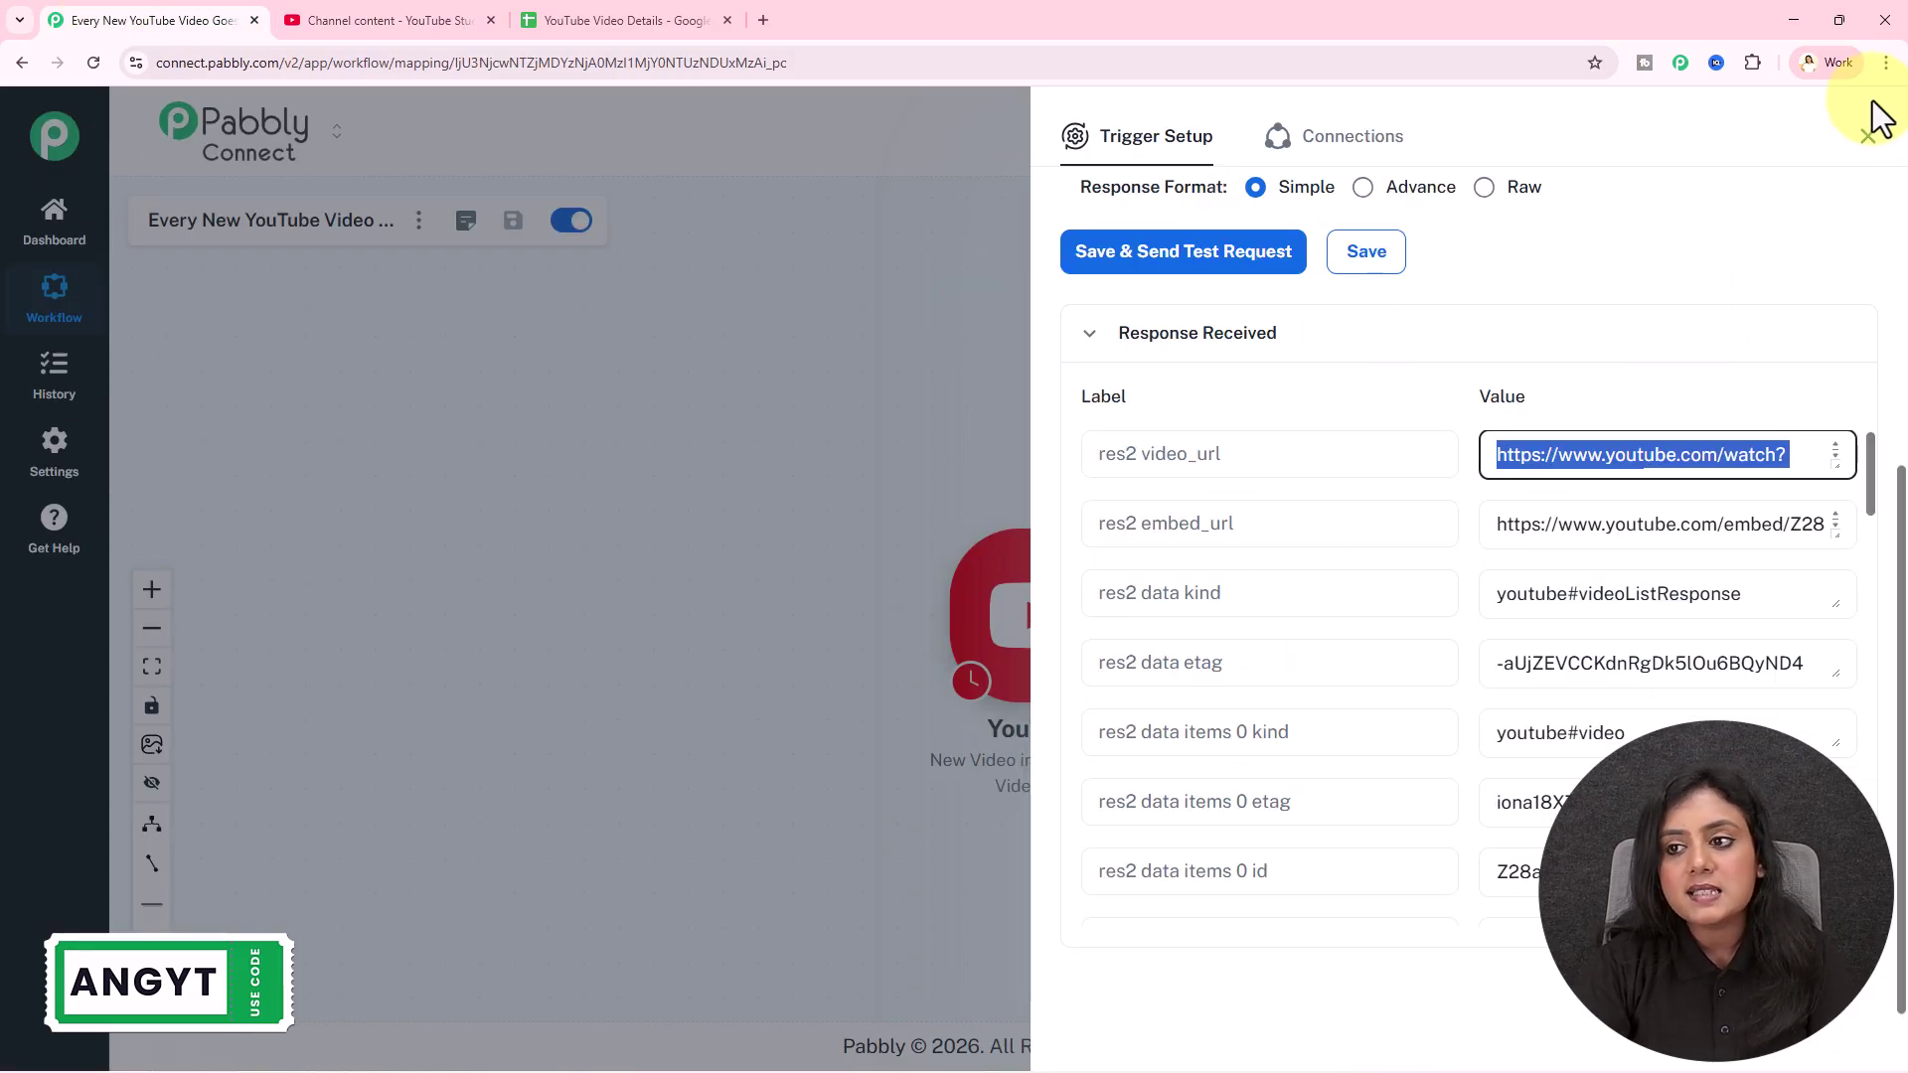
Close the trigger setup and check how often the YouTube trigger polls for new data
{"action": "left_click", "coordinate": [1866, 139]}
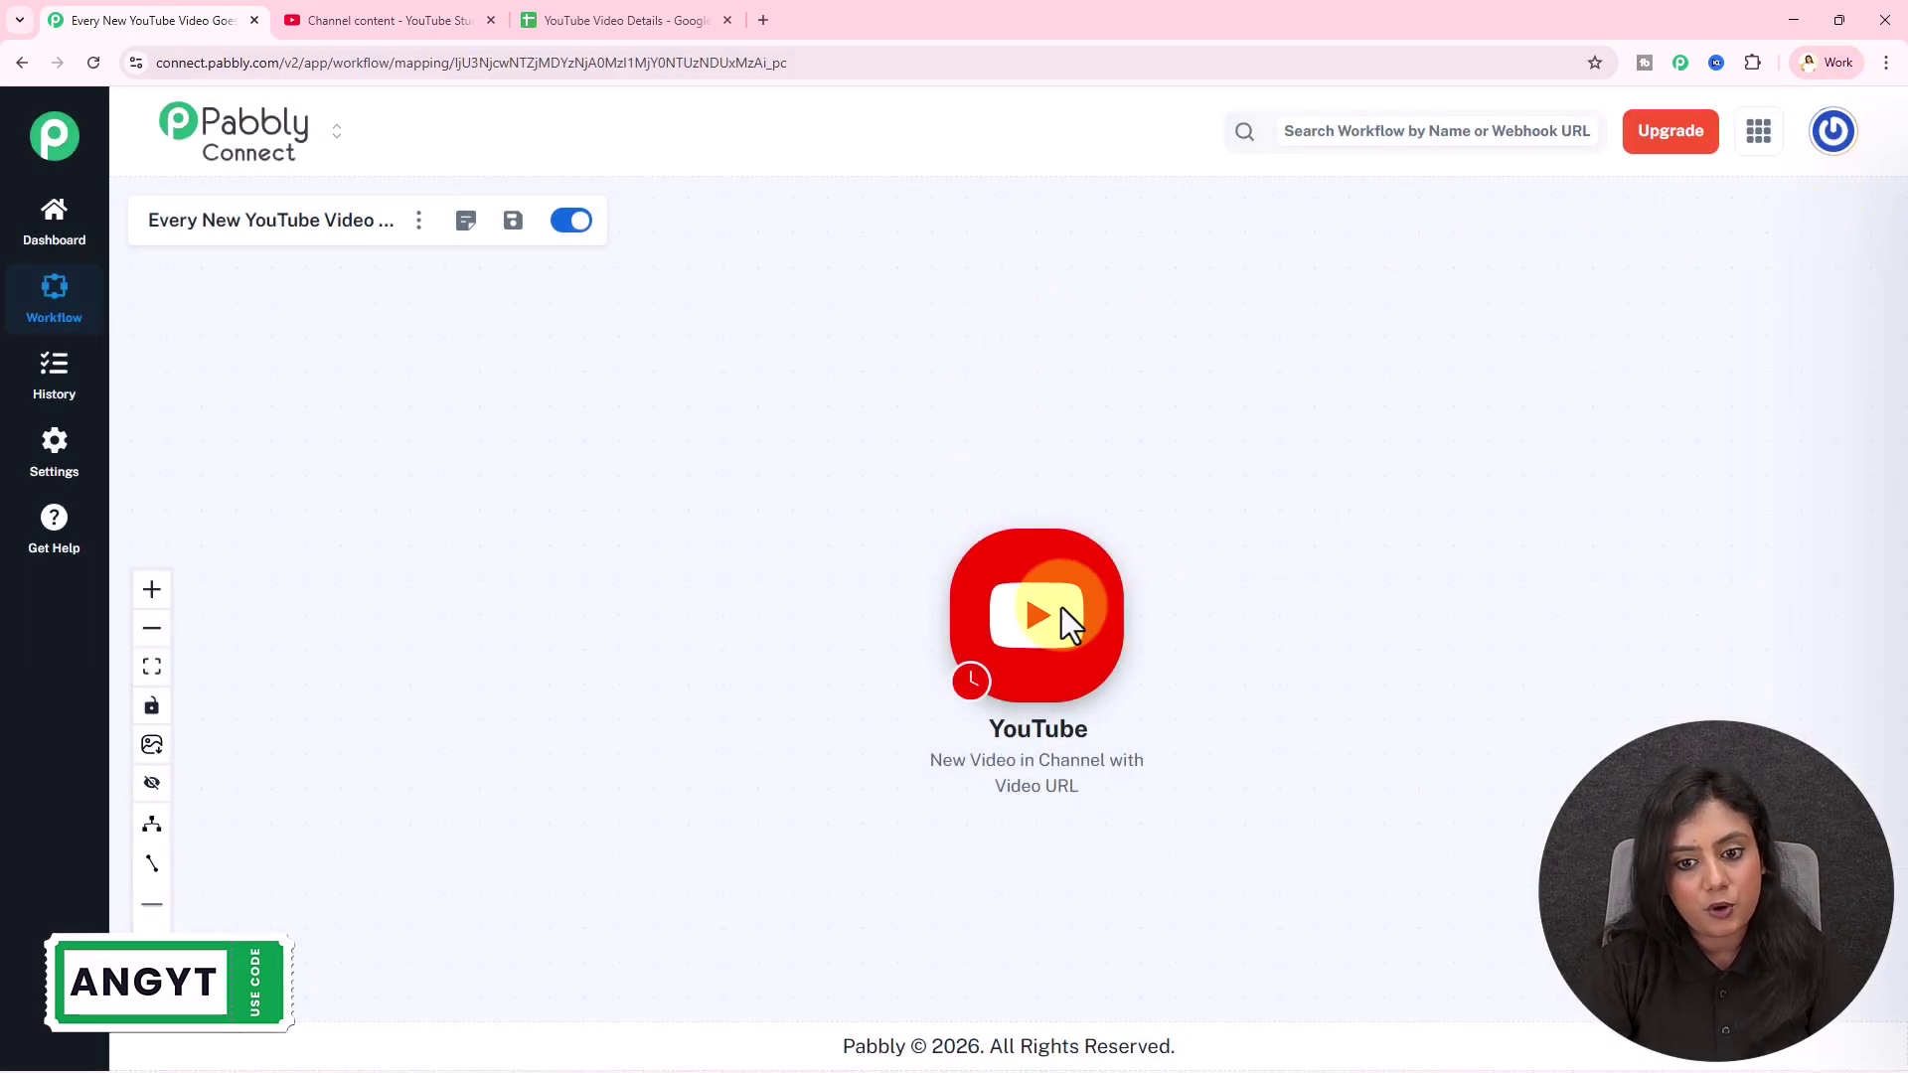
{"action": "left_click_drag", "start_coordinate": [1065, 673], "coordinate": [467, 666]}
{"action": "scroll", "coordinate": [469, 664], "scroll_direction": "up", "scroll_amount": 2}
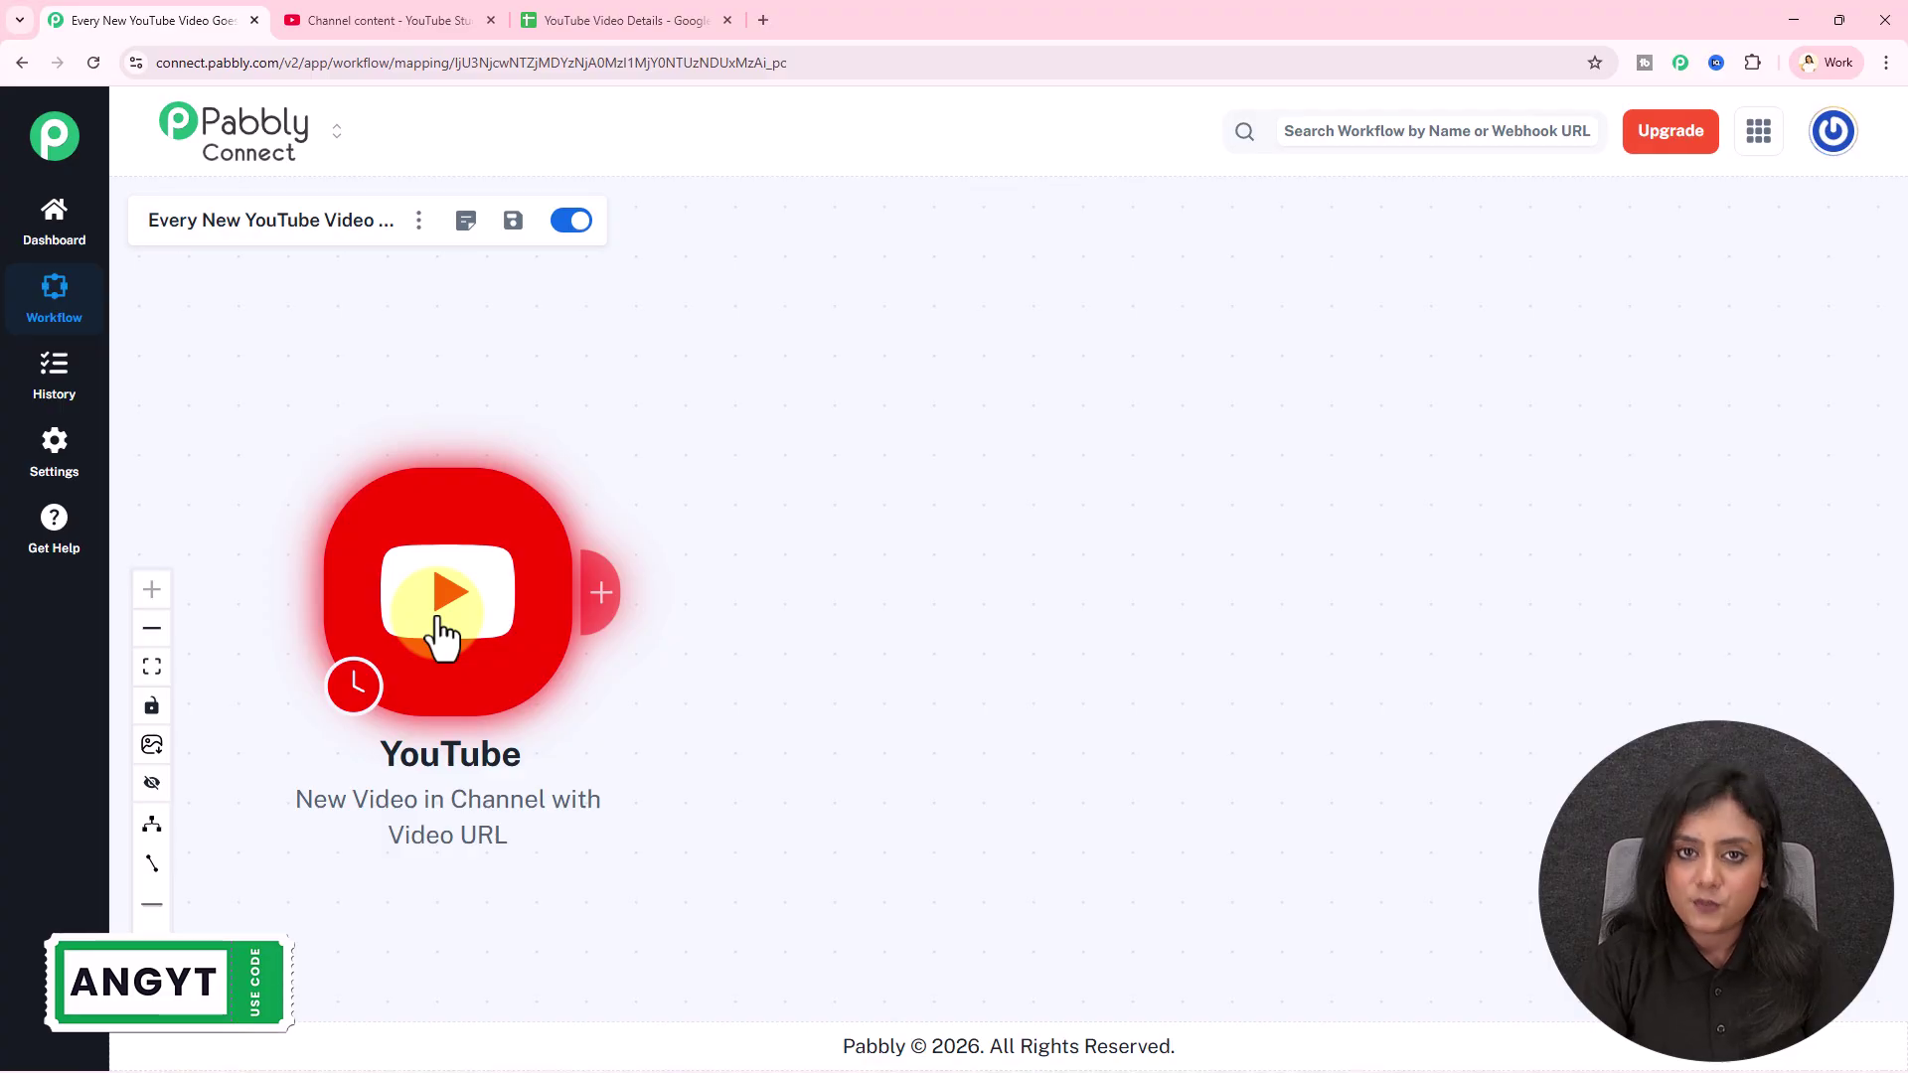
{"action": "mouse_move", "coordinate": [353, 686]}
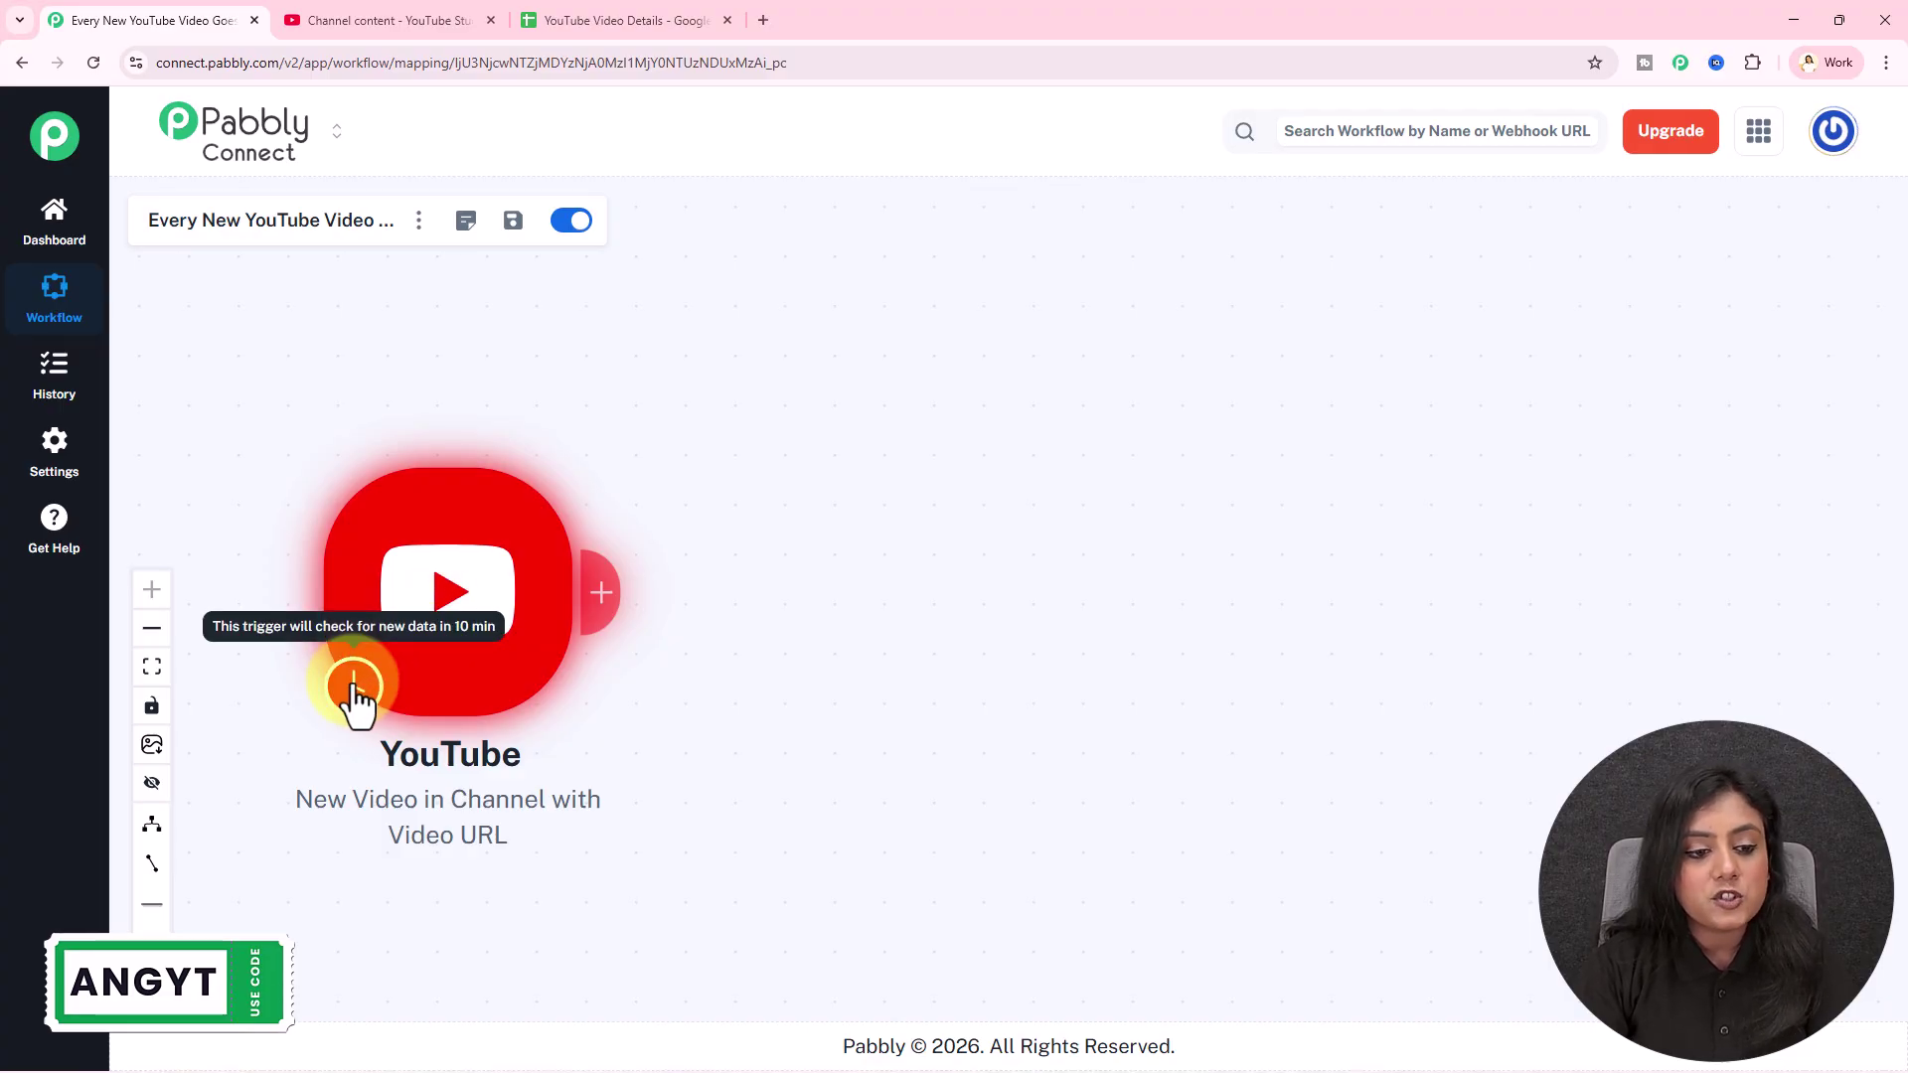
Dismiss the published-video dialog in YouTube Studio, view the channel's video list, and return to the Pabbly Connect workflow
{"action": "left_click", "coordinate": [360, 18]}
{"action": "left_click", "coordinate": [1236, 258]}
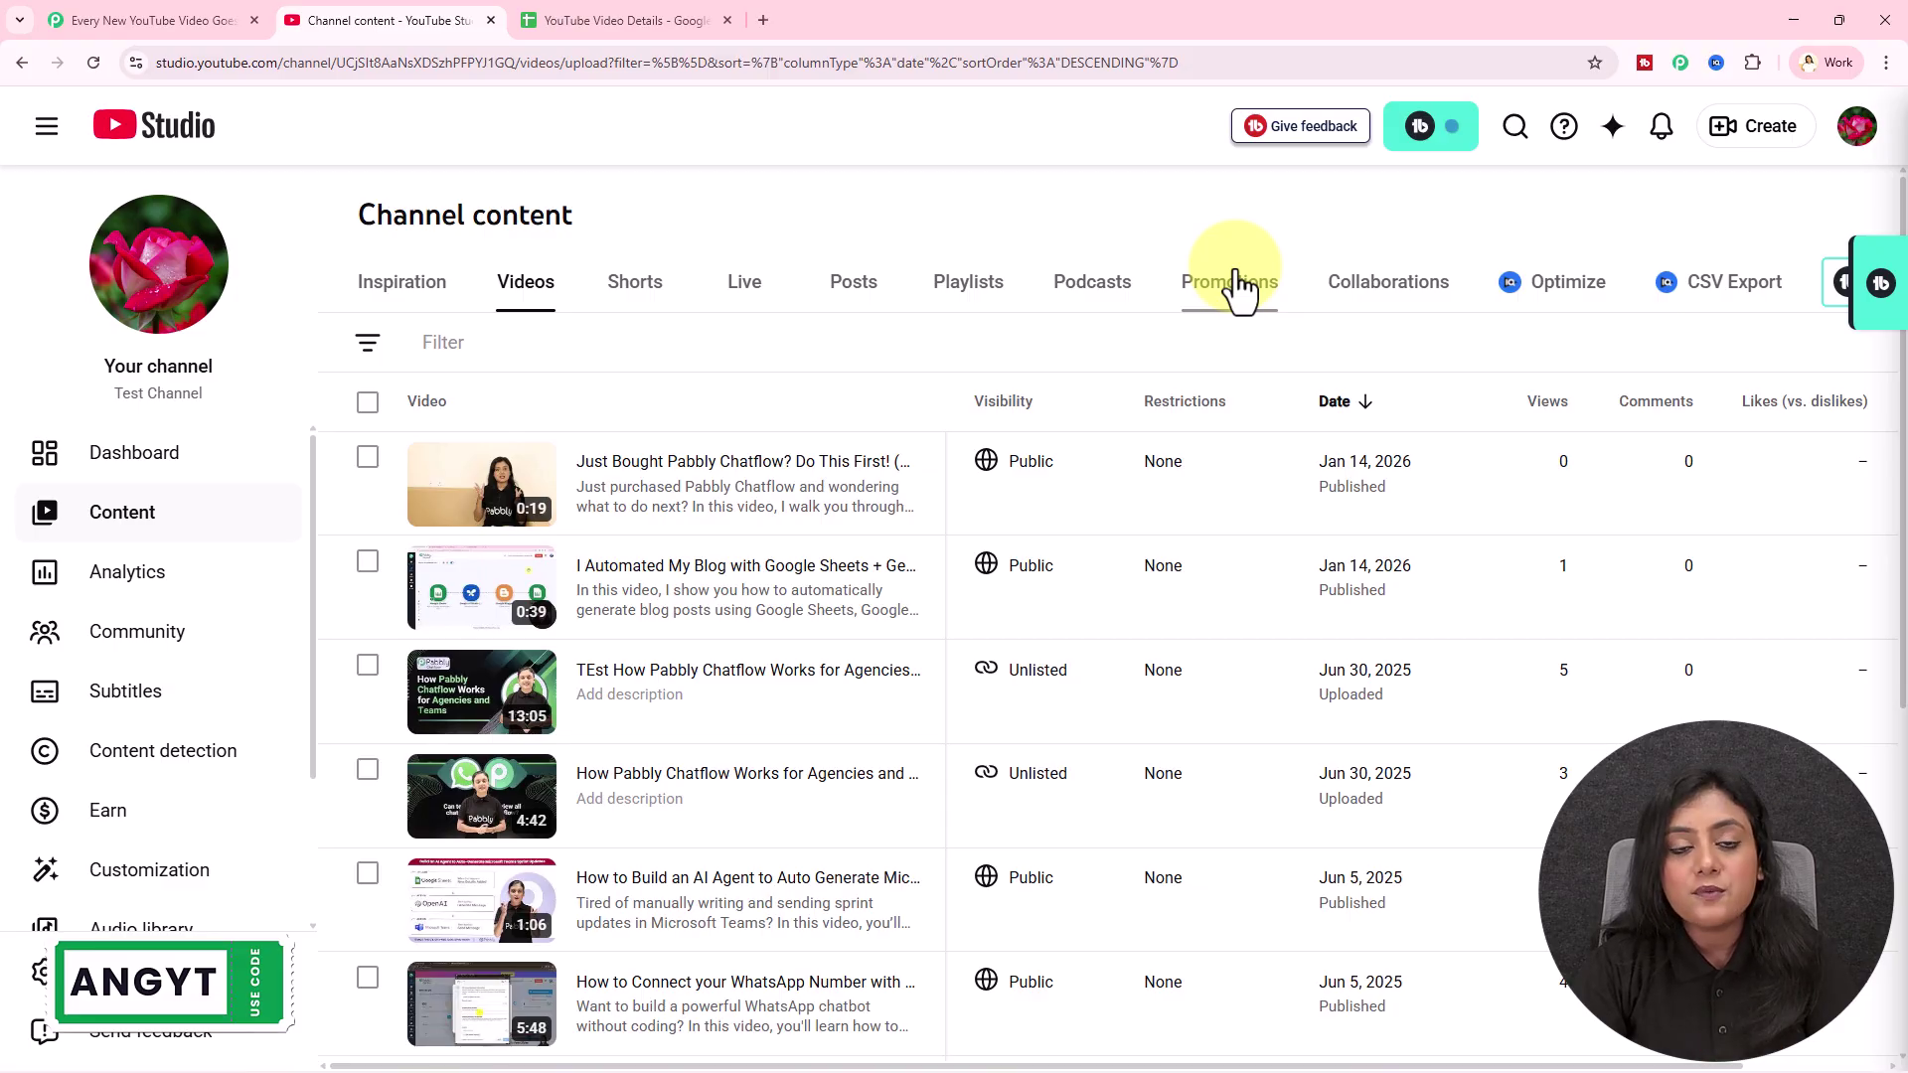
{"action": "left_click", "coordinate": [174, 18]}
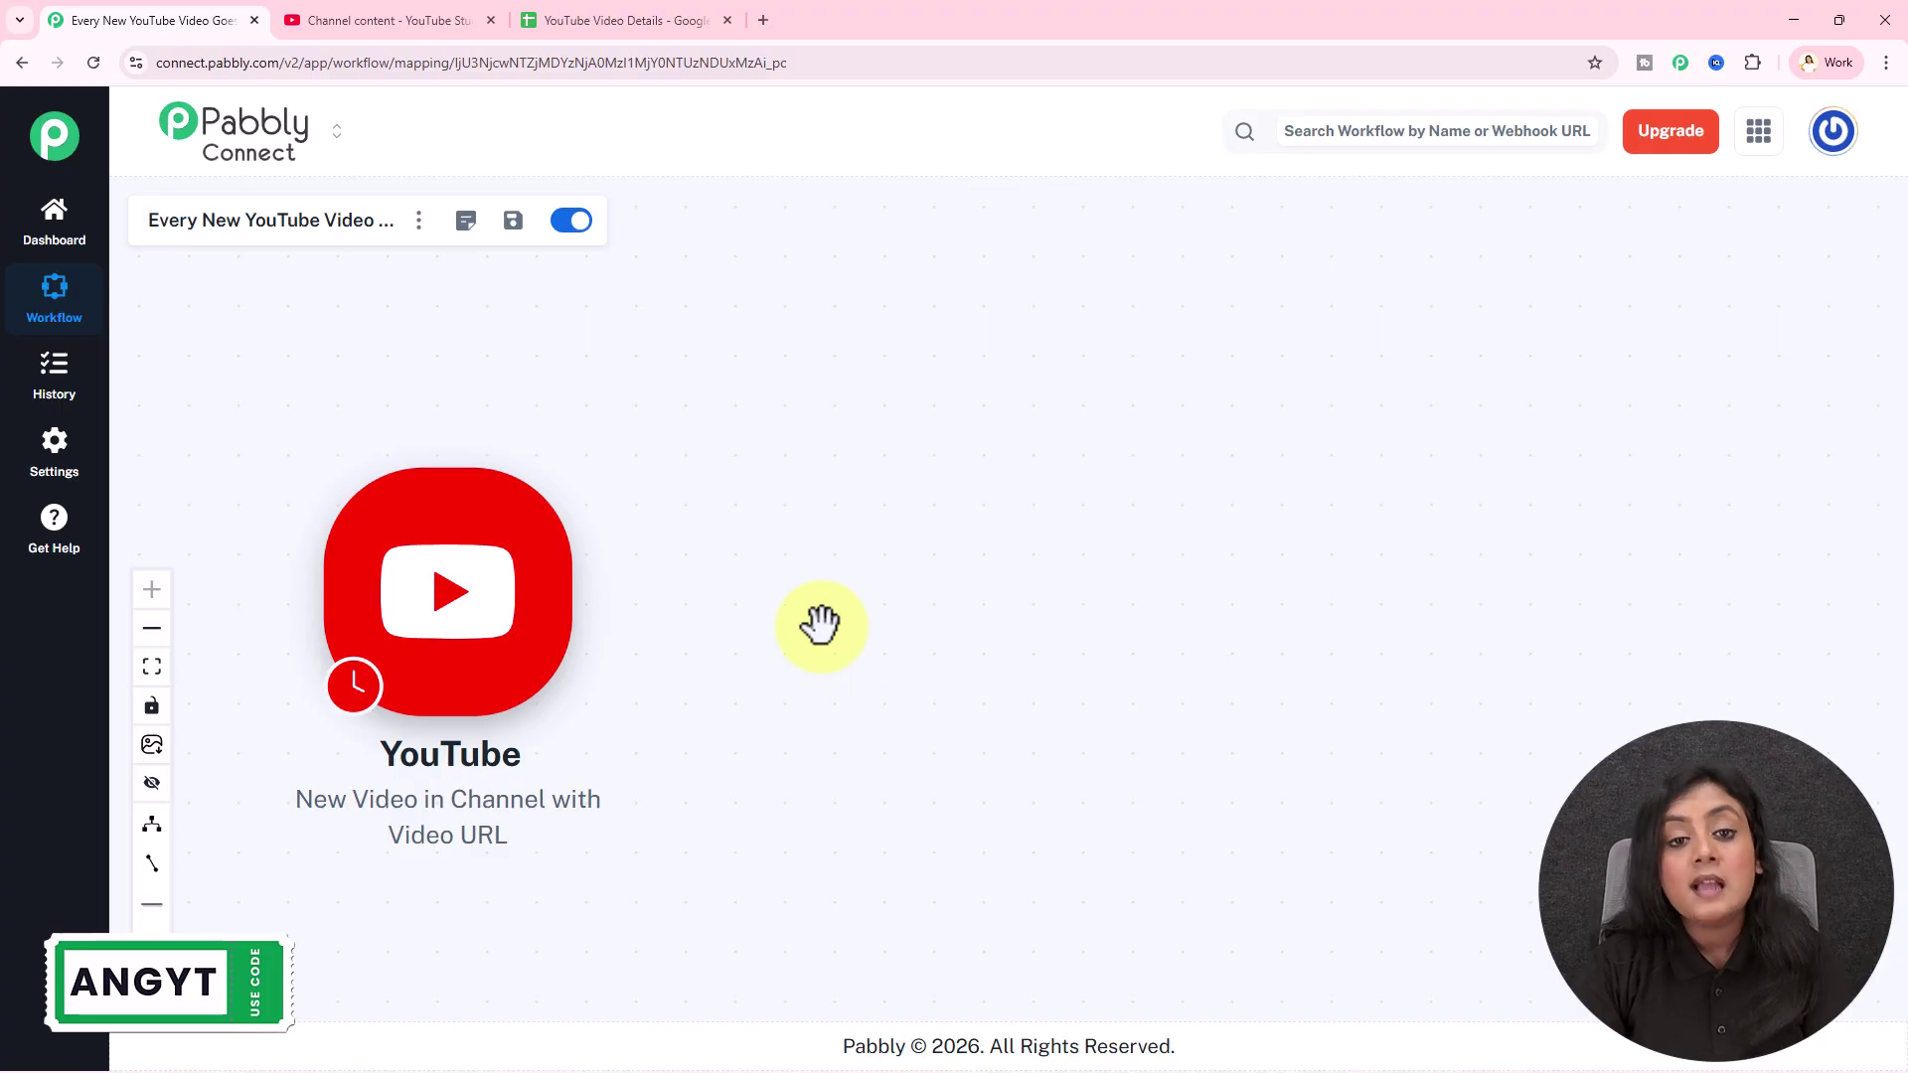
Review the polling intervals offered in the YouTube trigger's Set Trigger Time dialog and close it
{"action": "right_click", "coordinate": [438, 622]}
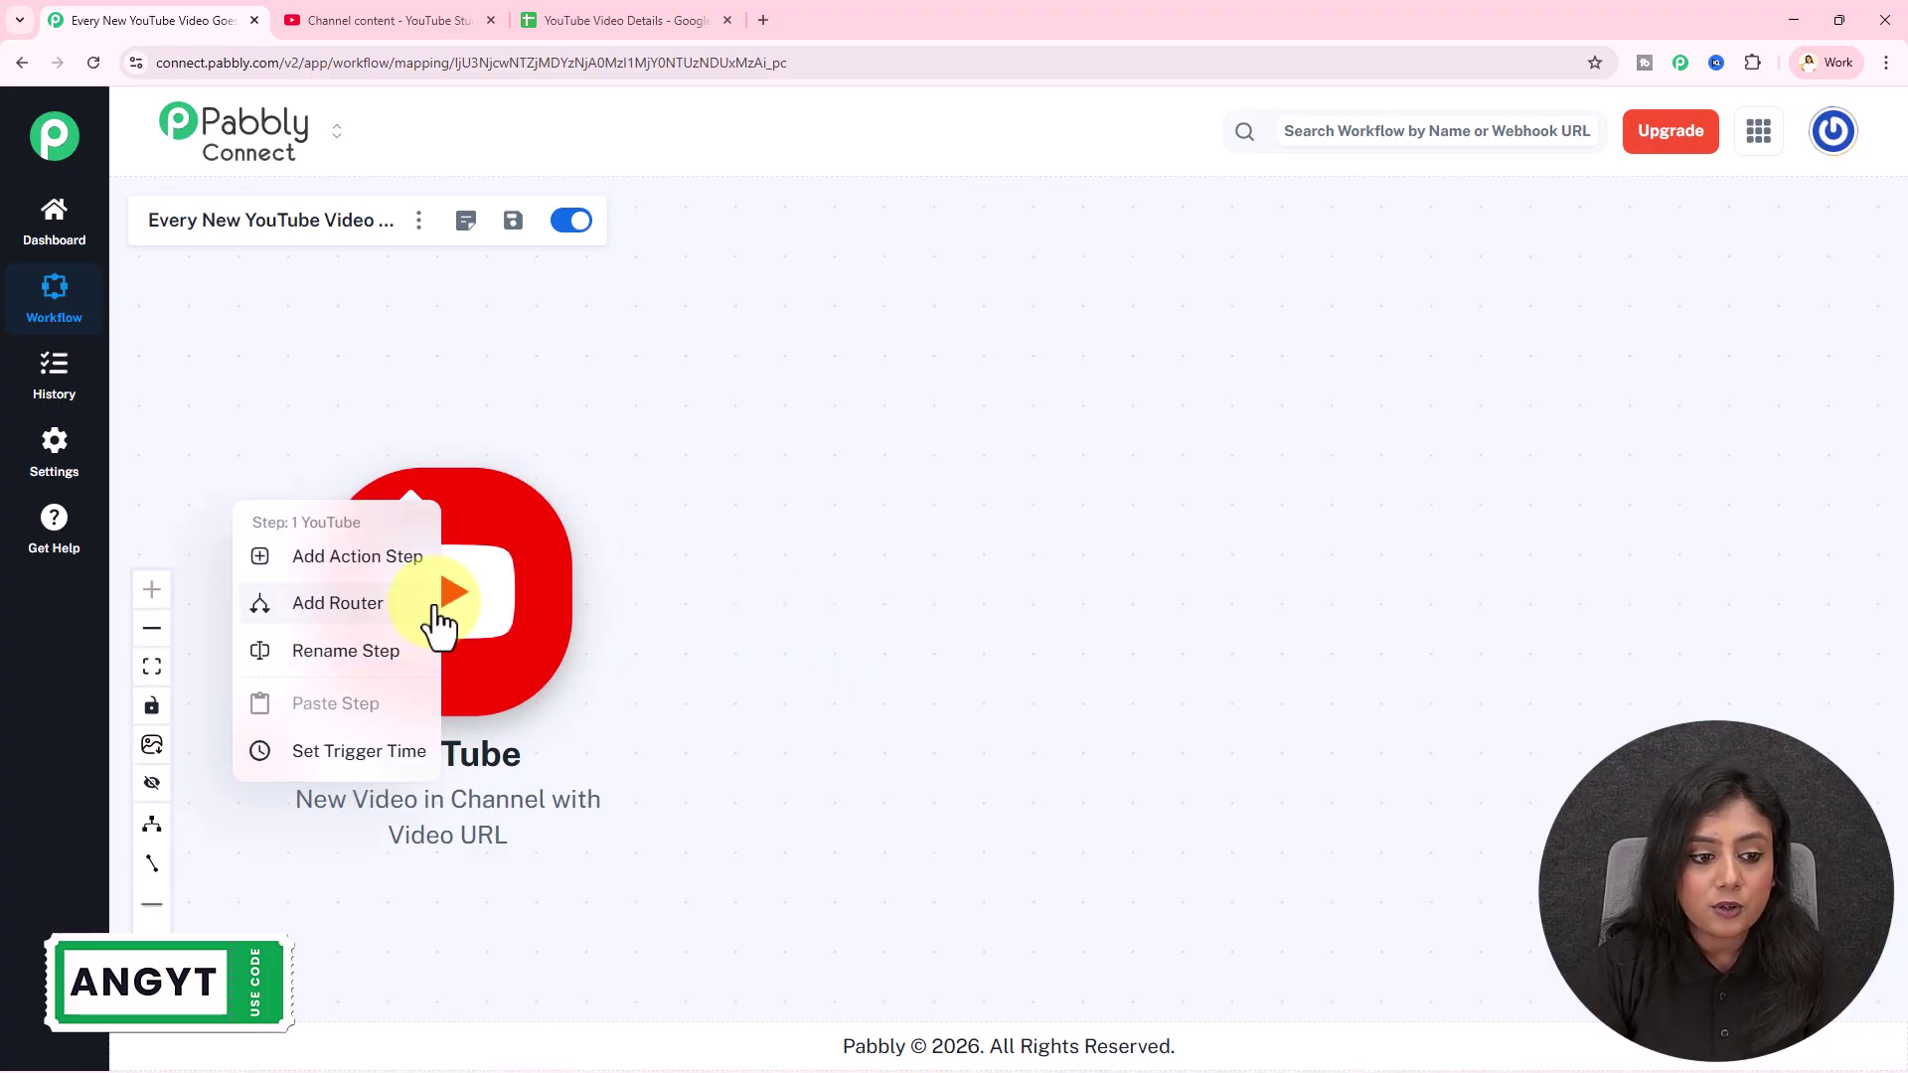
{"action": "left_click", "coordinate": [368, 755]}
{"action": "left_click", "coordinate": [895, 587]}
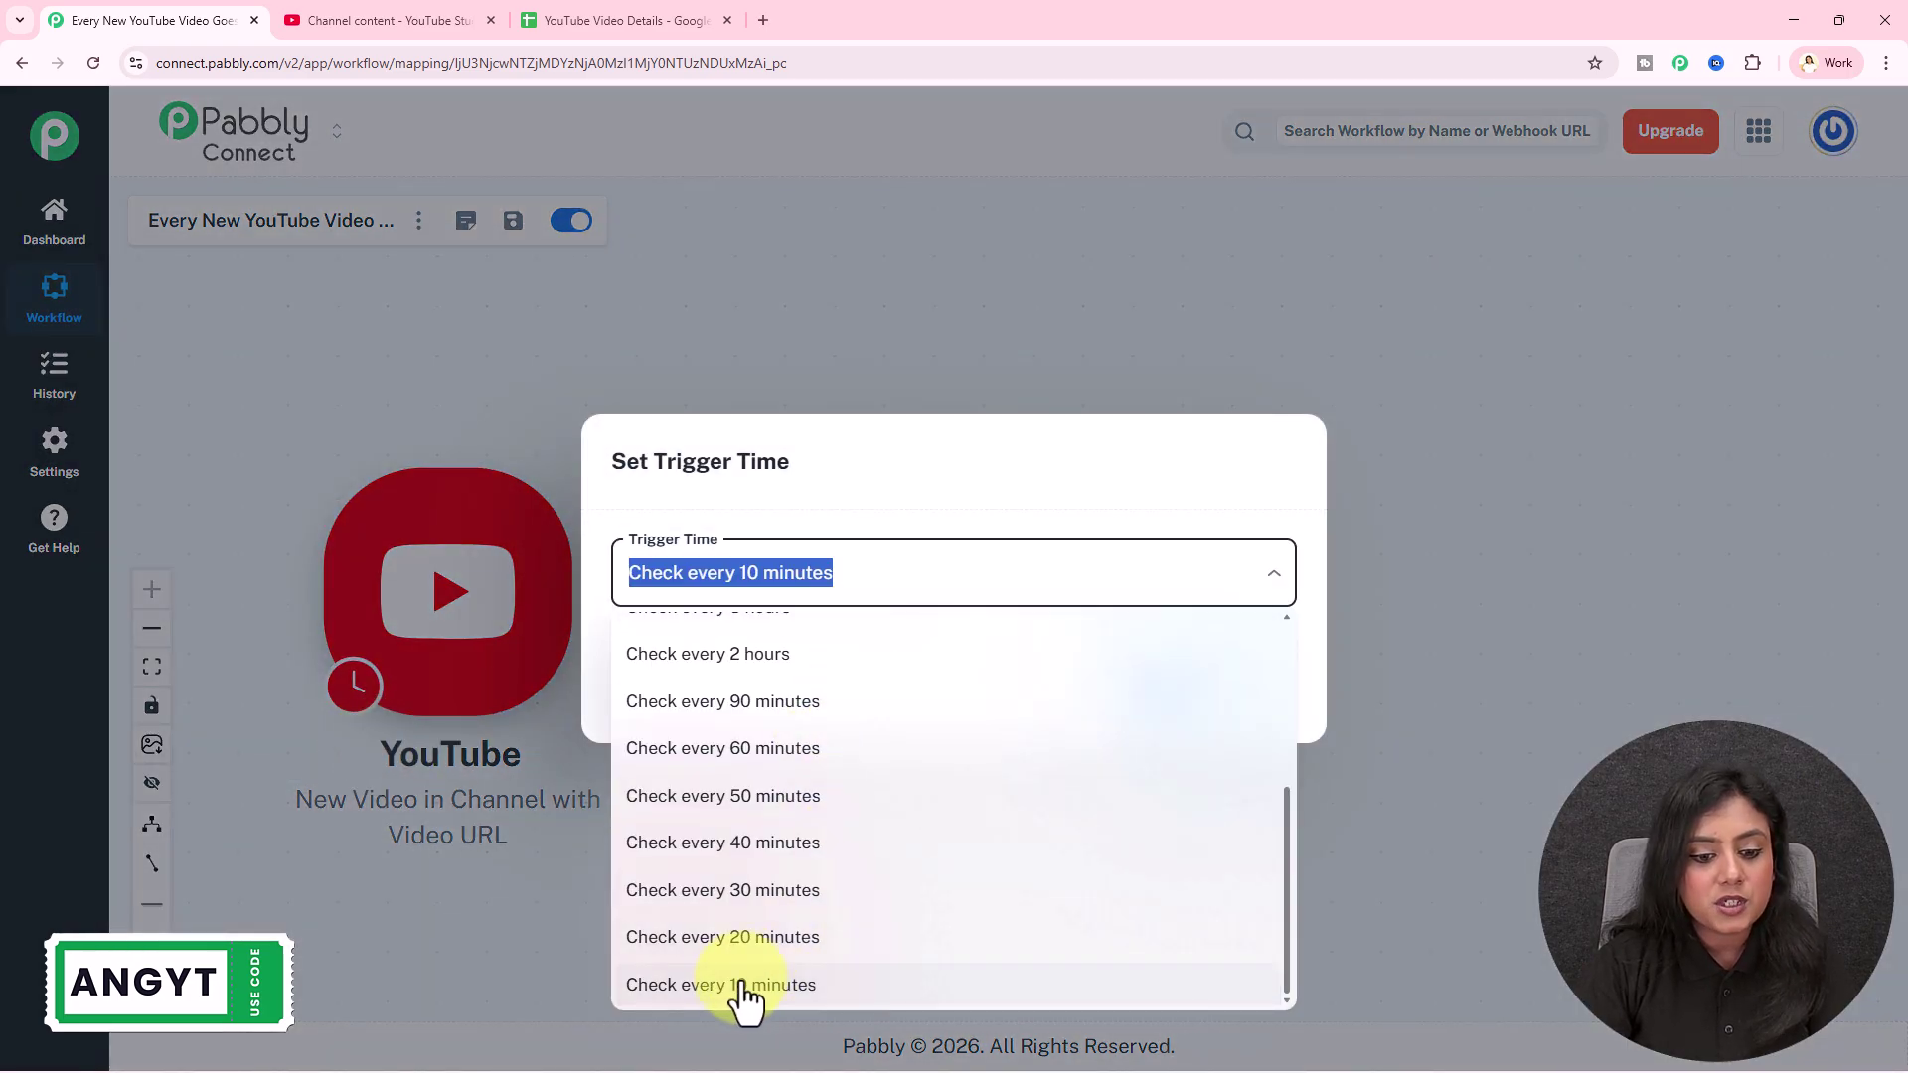
{"action": "scroll", "coordinate": [954, 971], "scroll_direction": "up", "scroll_amount": 5}
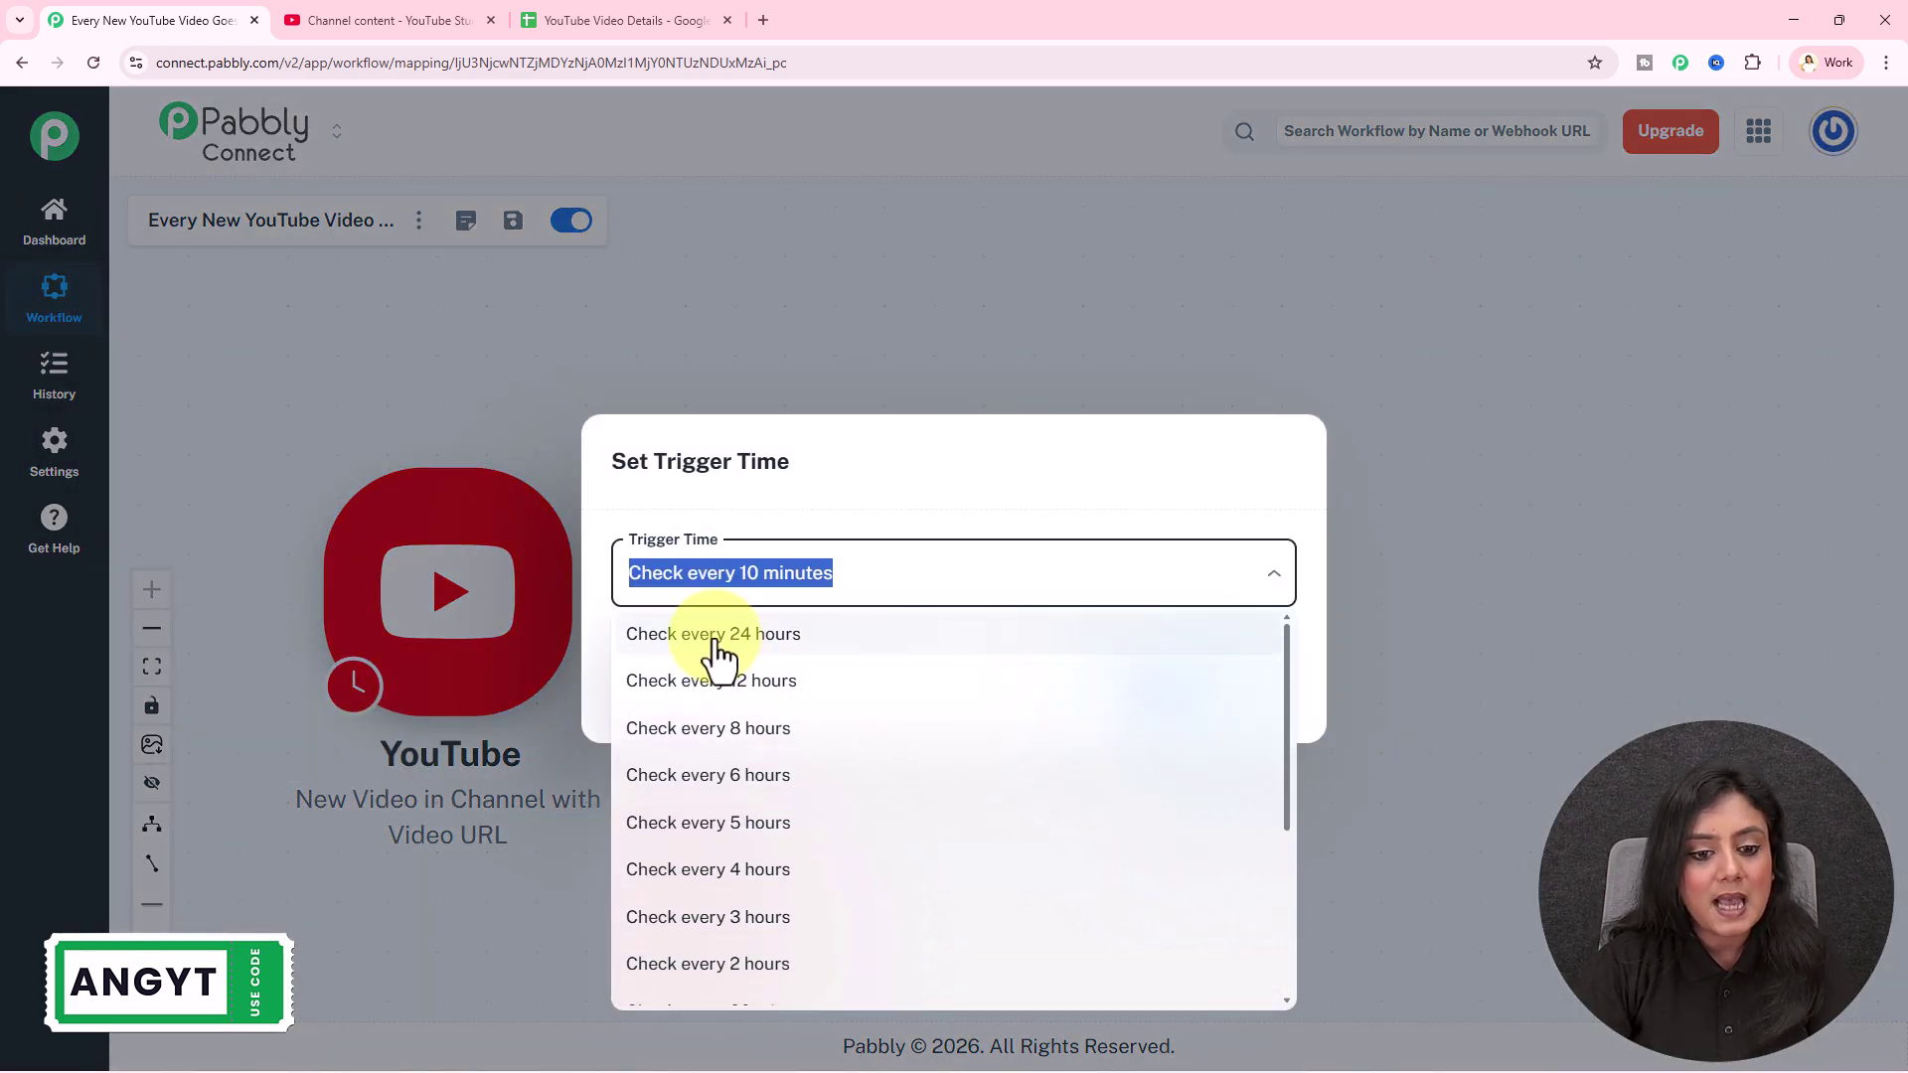
{"action": "left_click", "coordinate": [886, 487]}
{"action": "left_click", "coordinate": [1161, 696]}
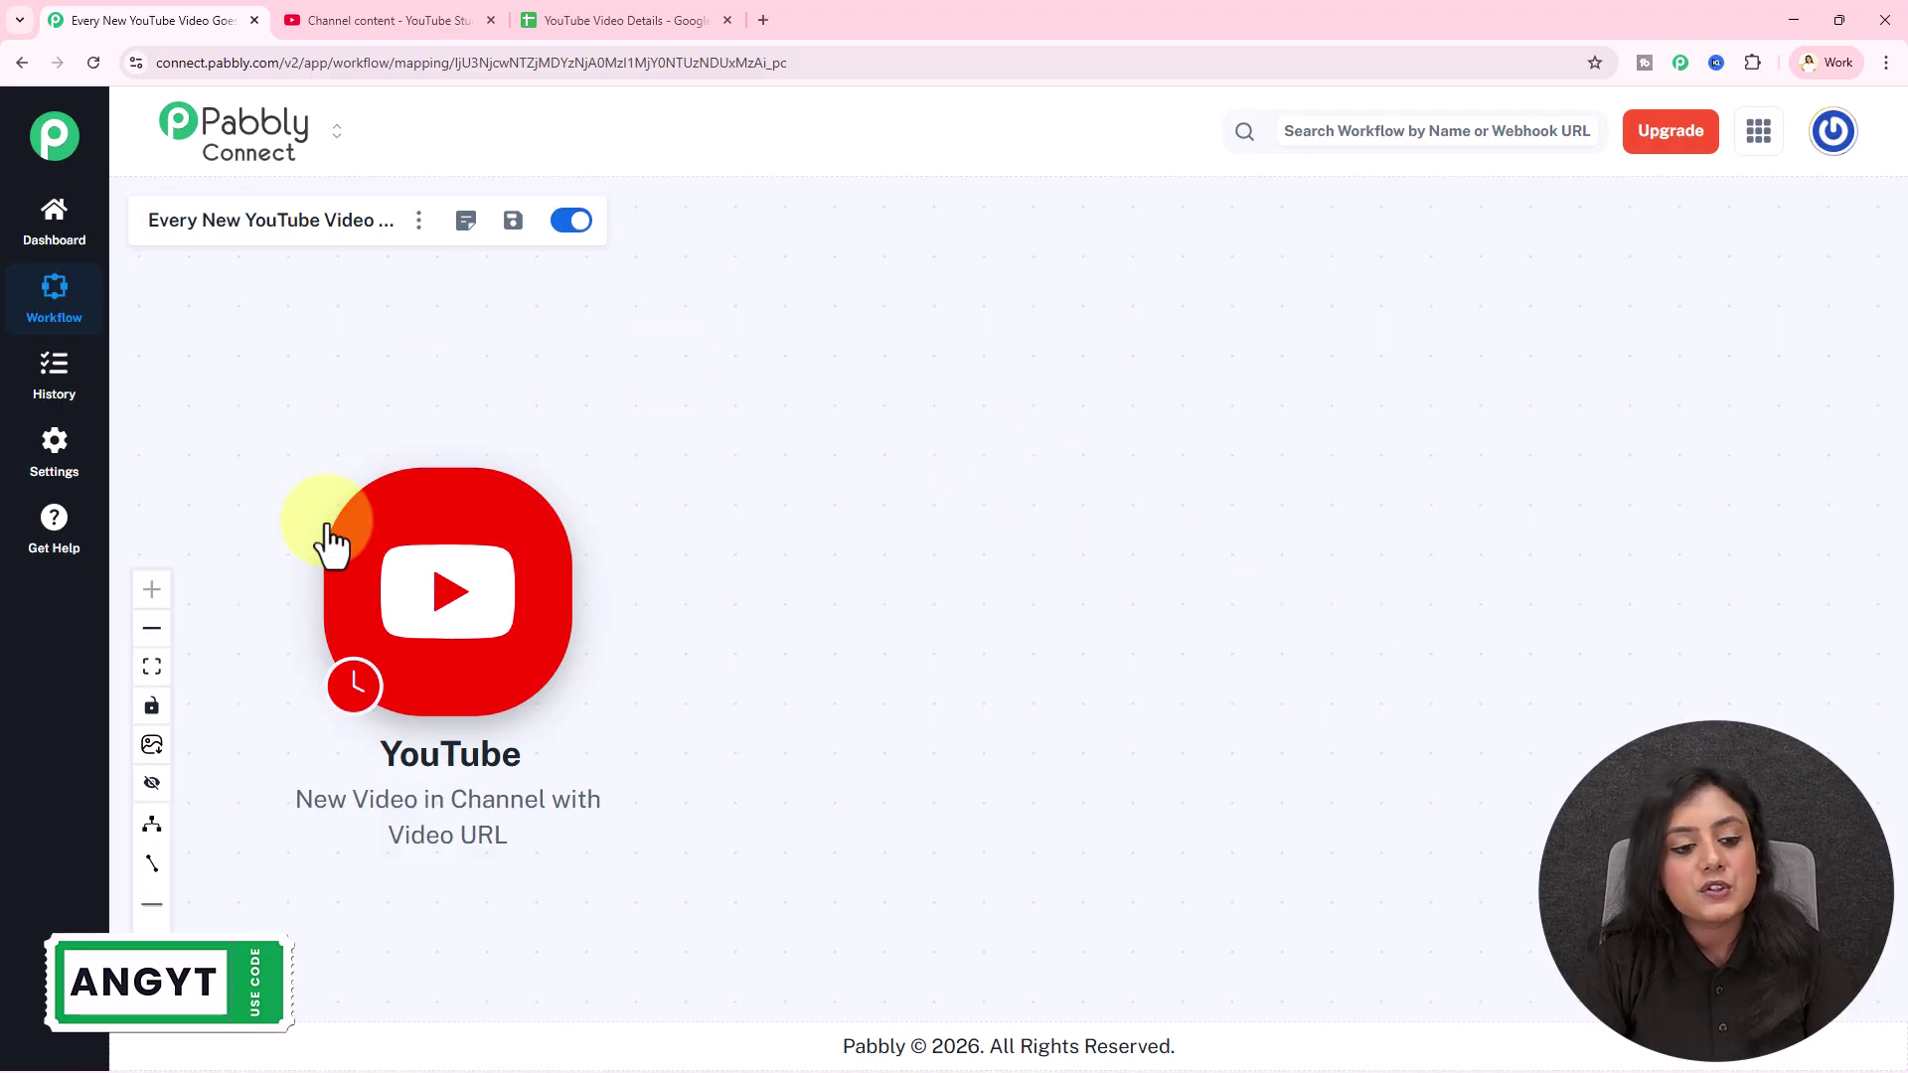
Add a Google Sheets action after the YouTube trigger with the app event Add New Row
{"action": "mouse_move", "coordinate": [437, 681]}
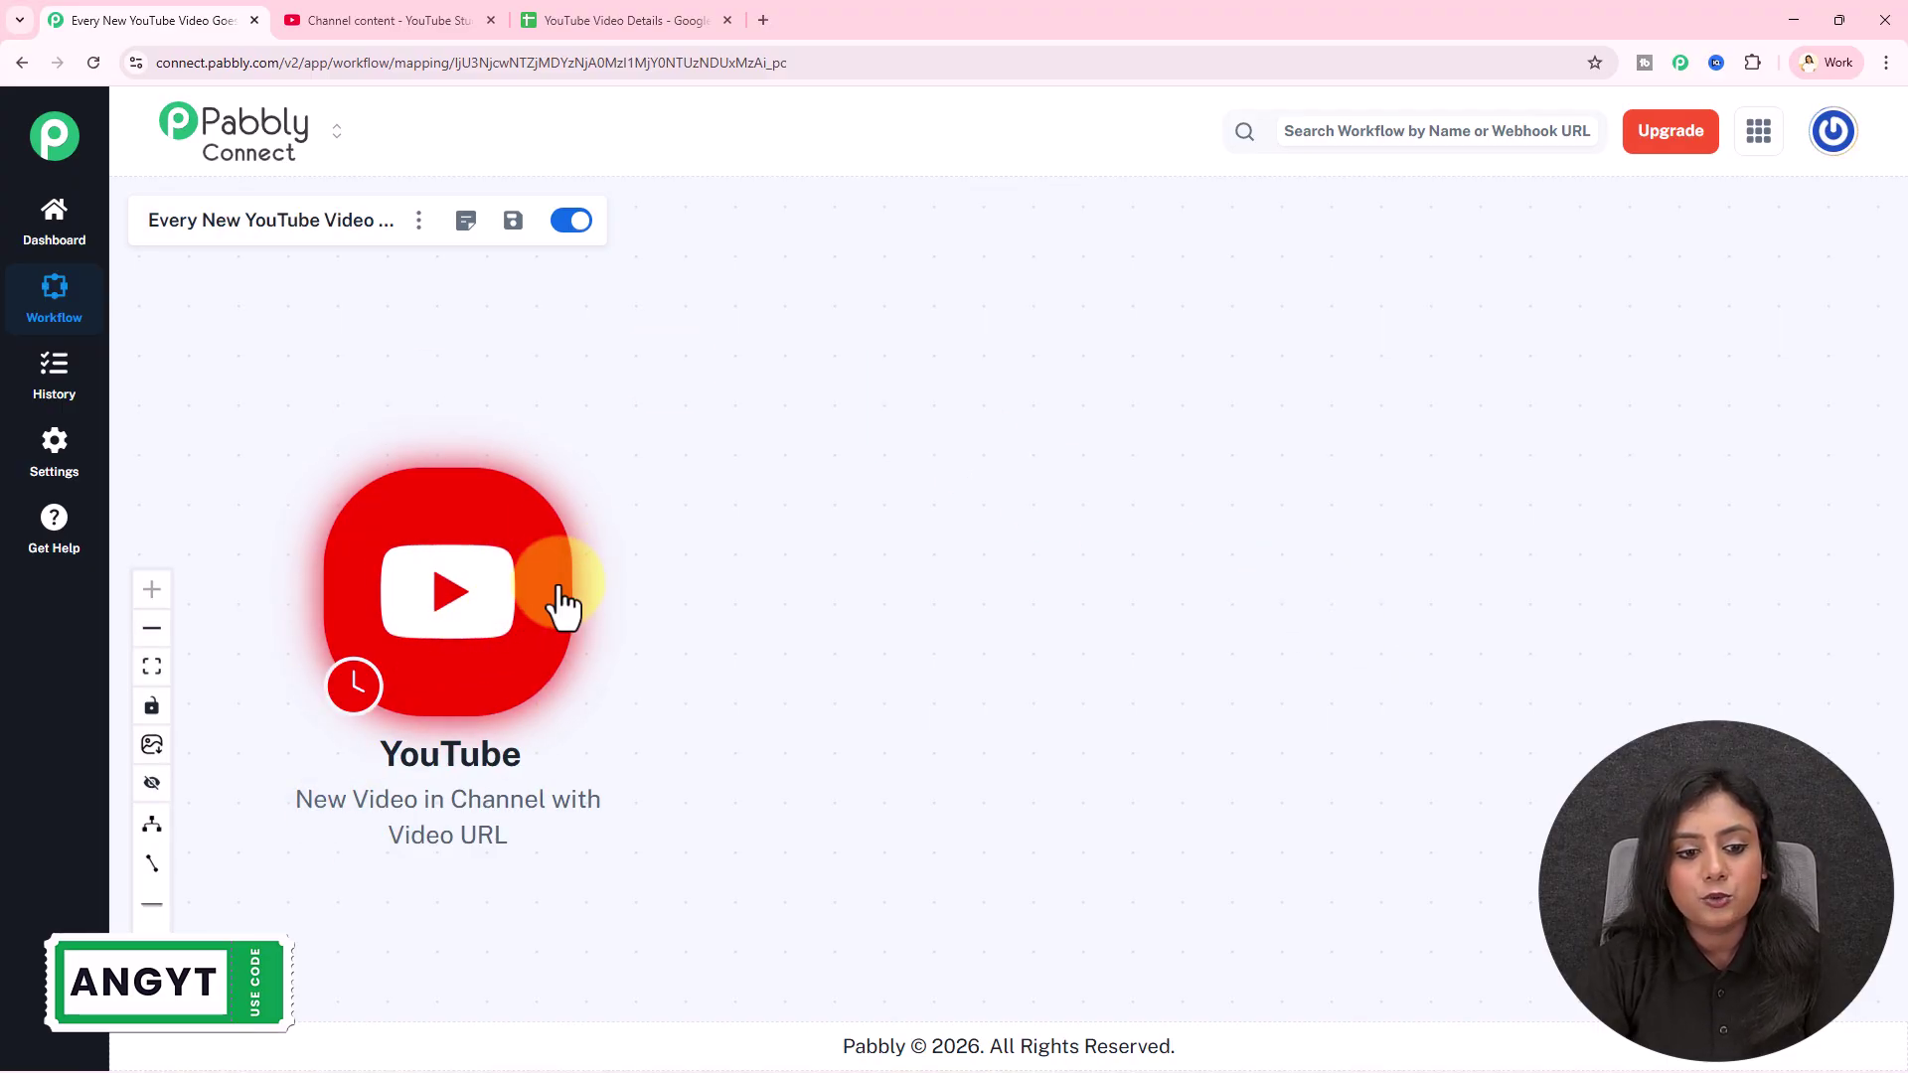
{"action": "left_click", "coordinate": [603, 611]}
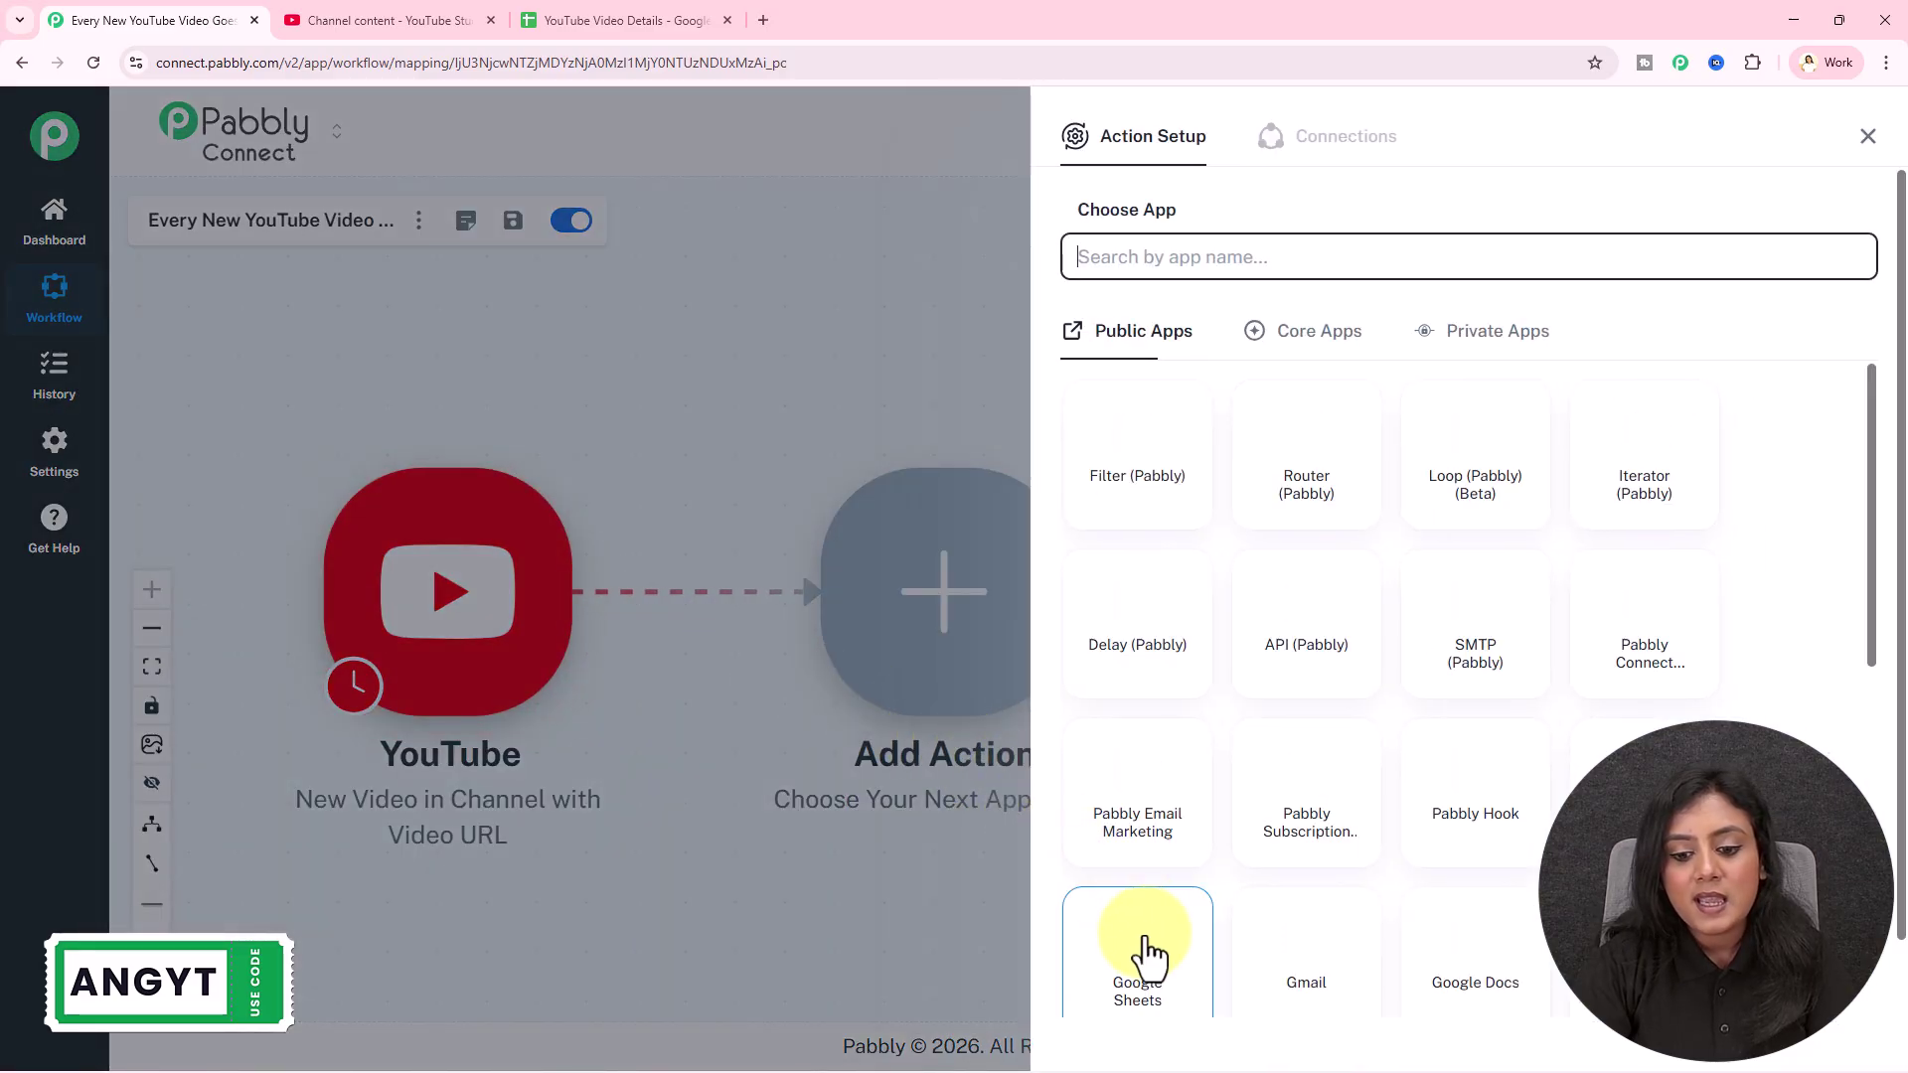
{"action": "left_click", "coordinate": [1146, 944]}
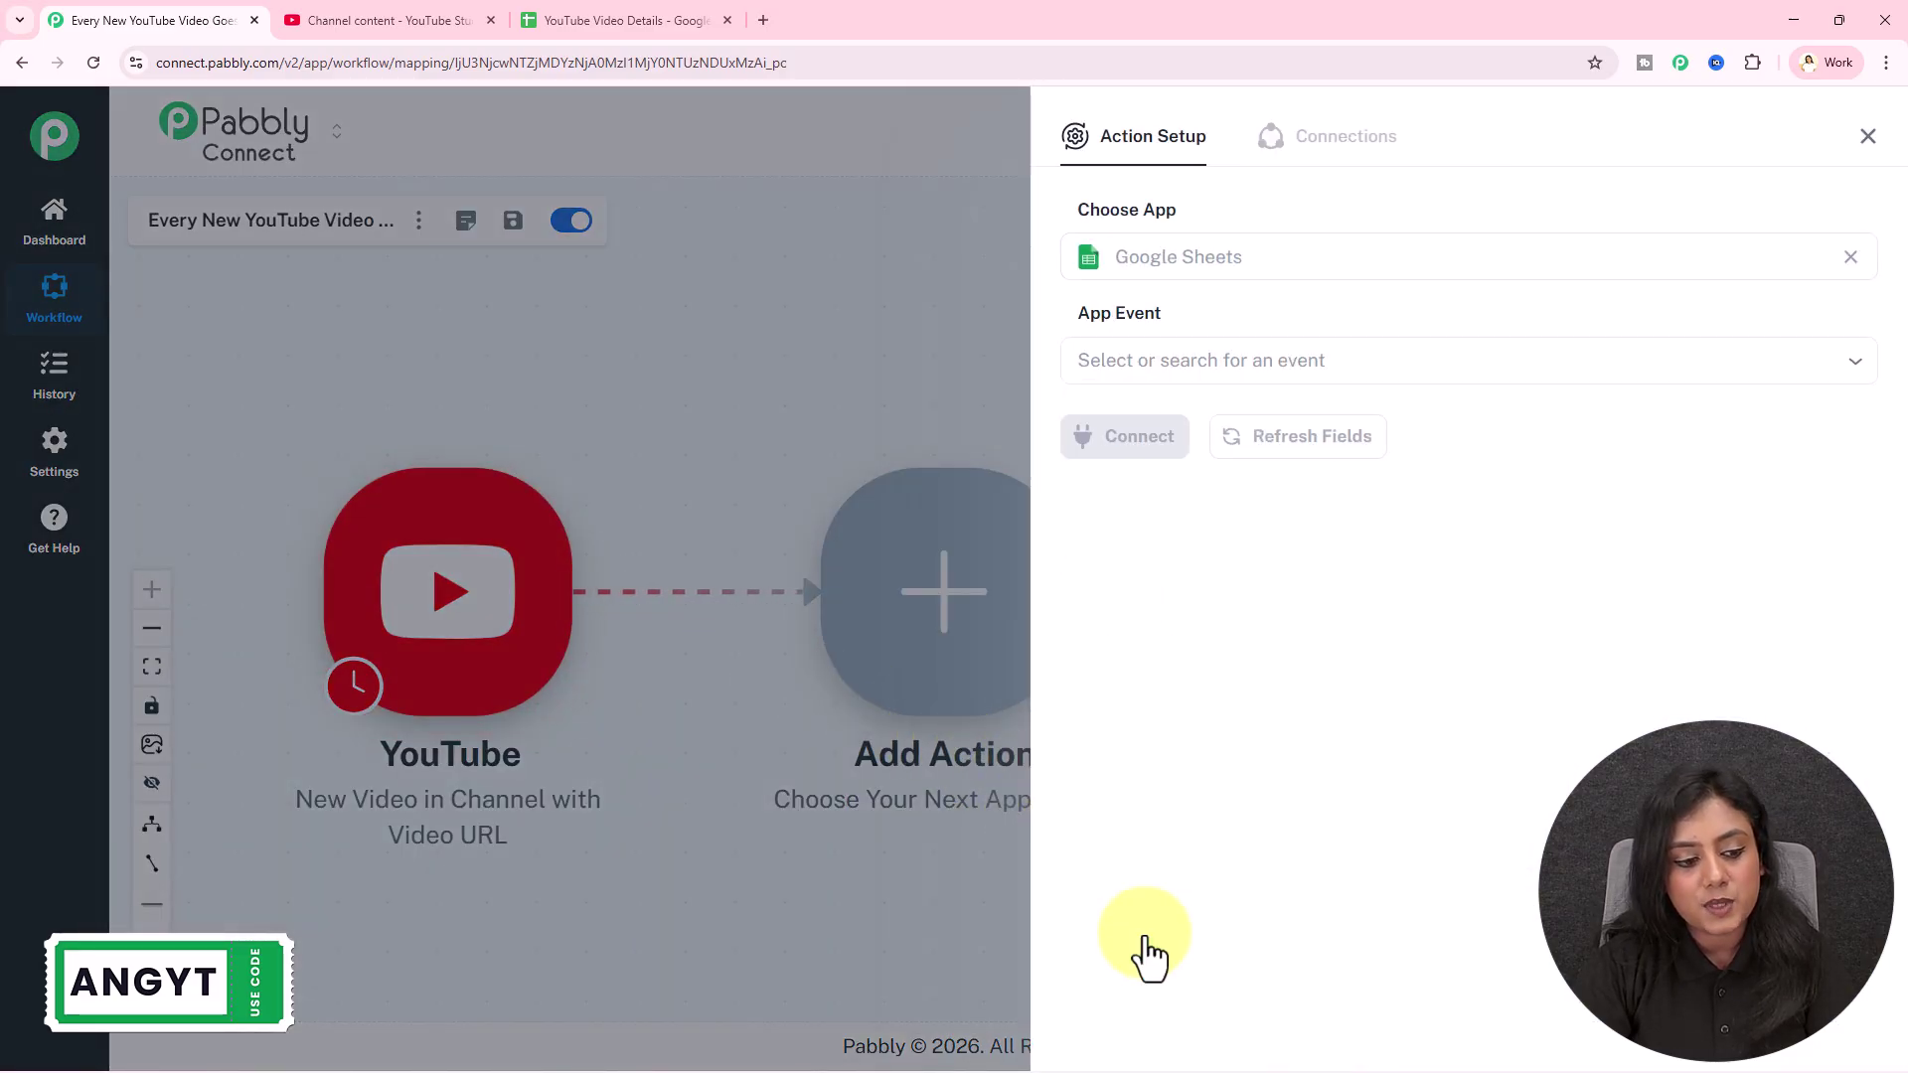
{"action": "left_click", "coordinate": [1223, 362]}
{"action": "left_click", "coordinate": [1228, 445]}
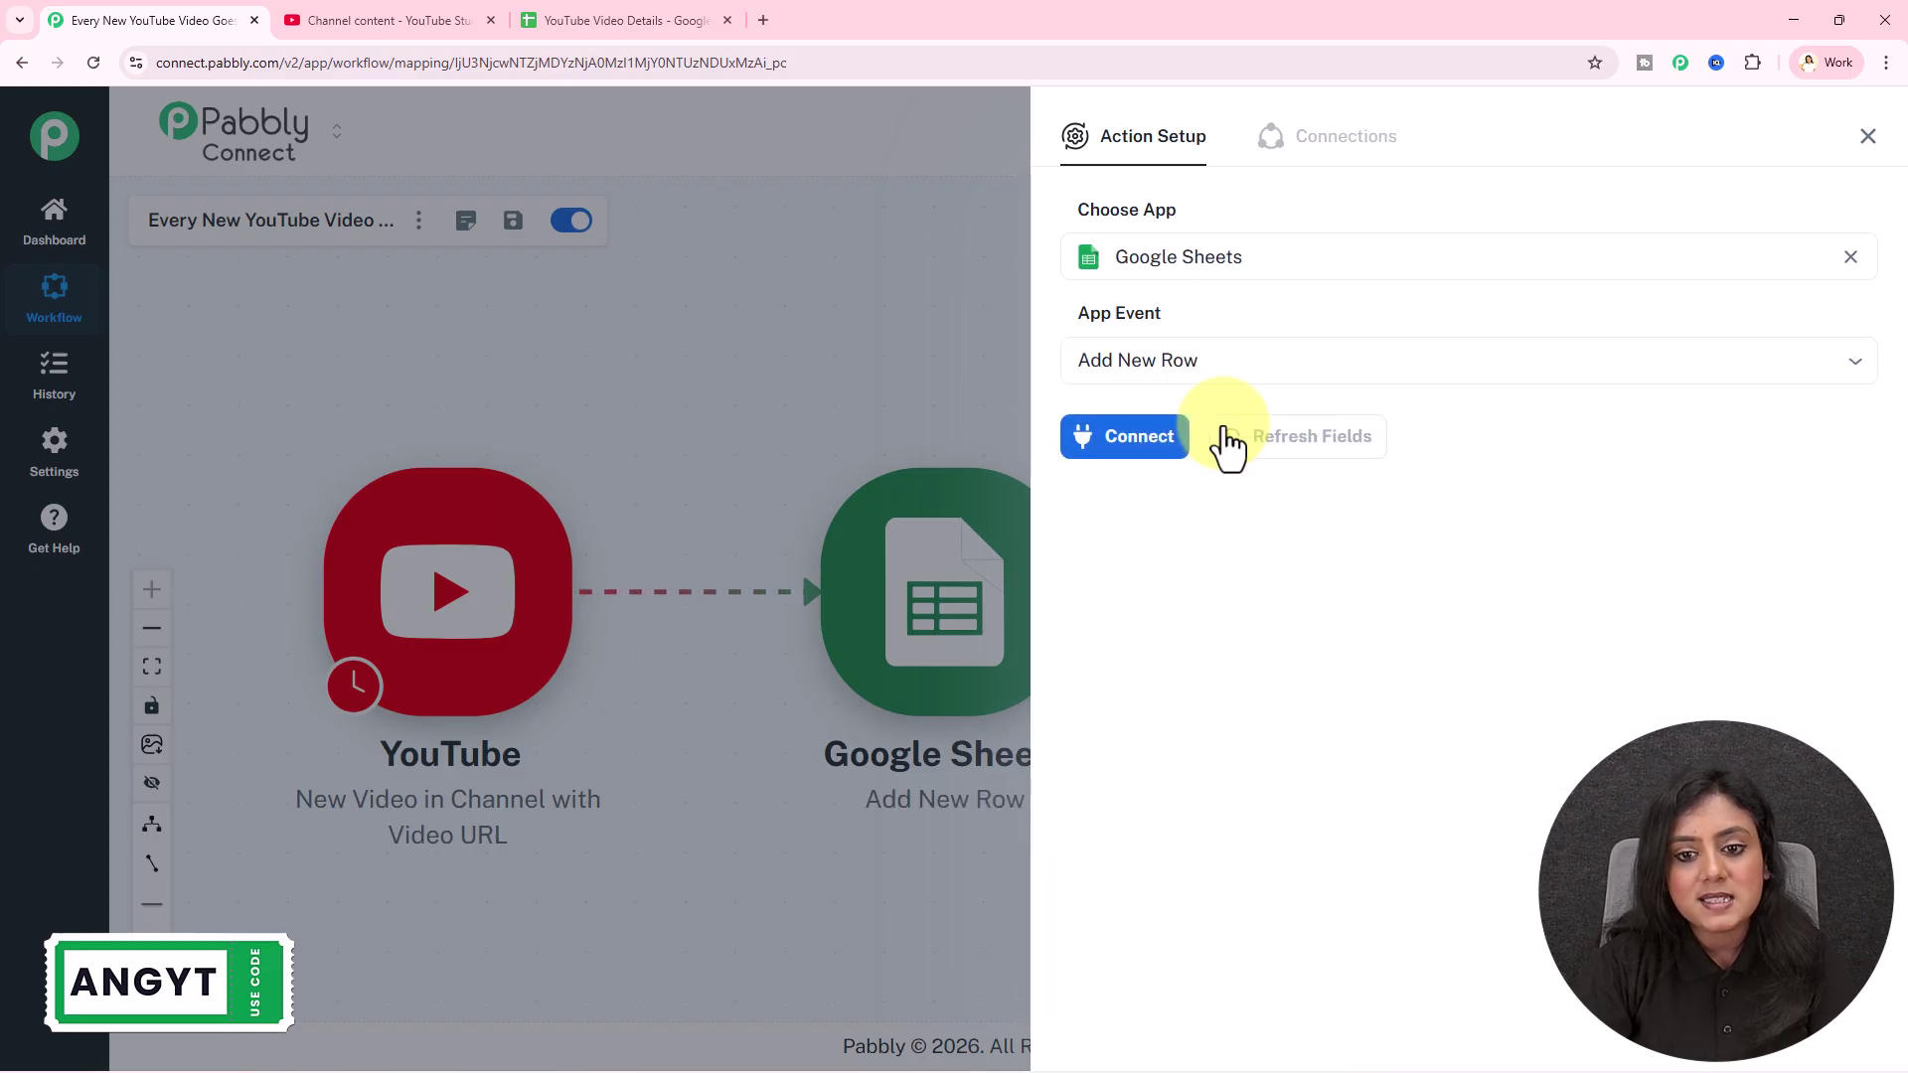
Create a new Google Sheets connection by signing in with the first listed Google account and allowing Pabbly Connect Sheets access
{"action": "left_click", "coordinate": [1111, 449]}
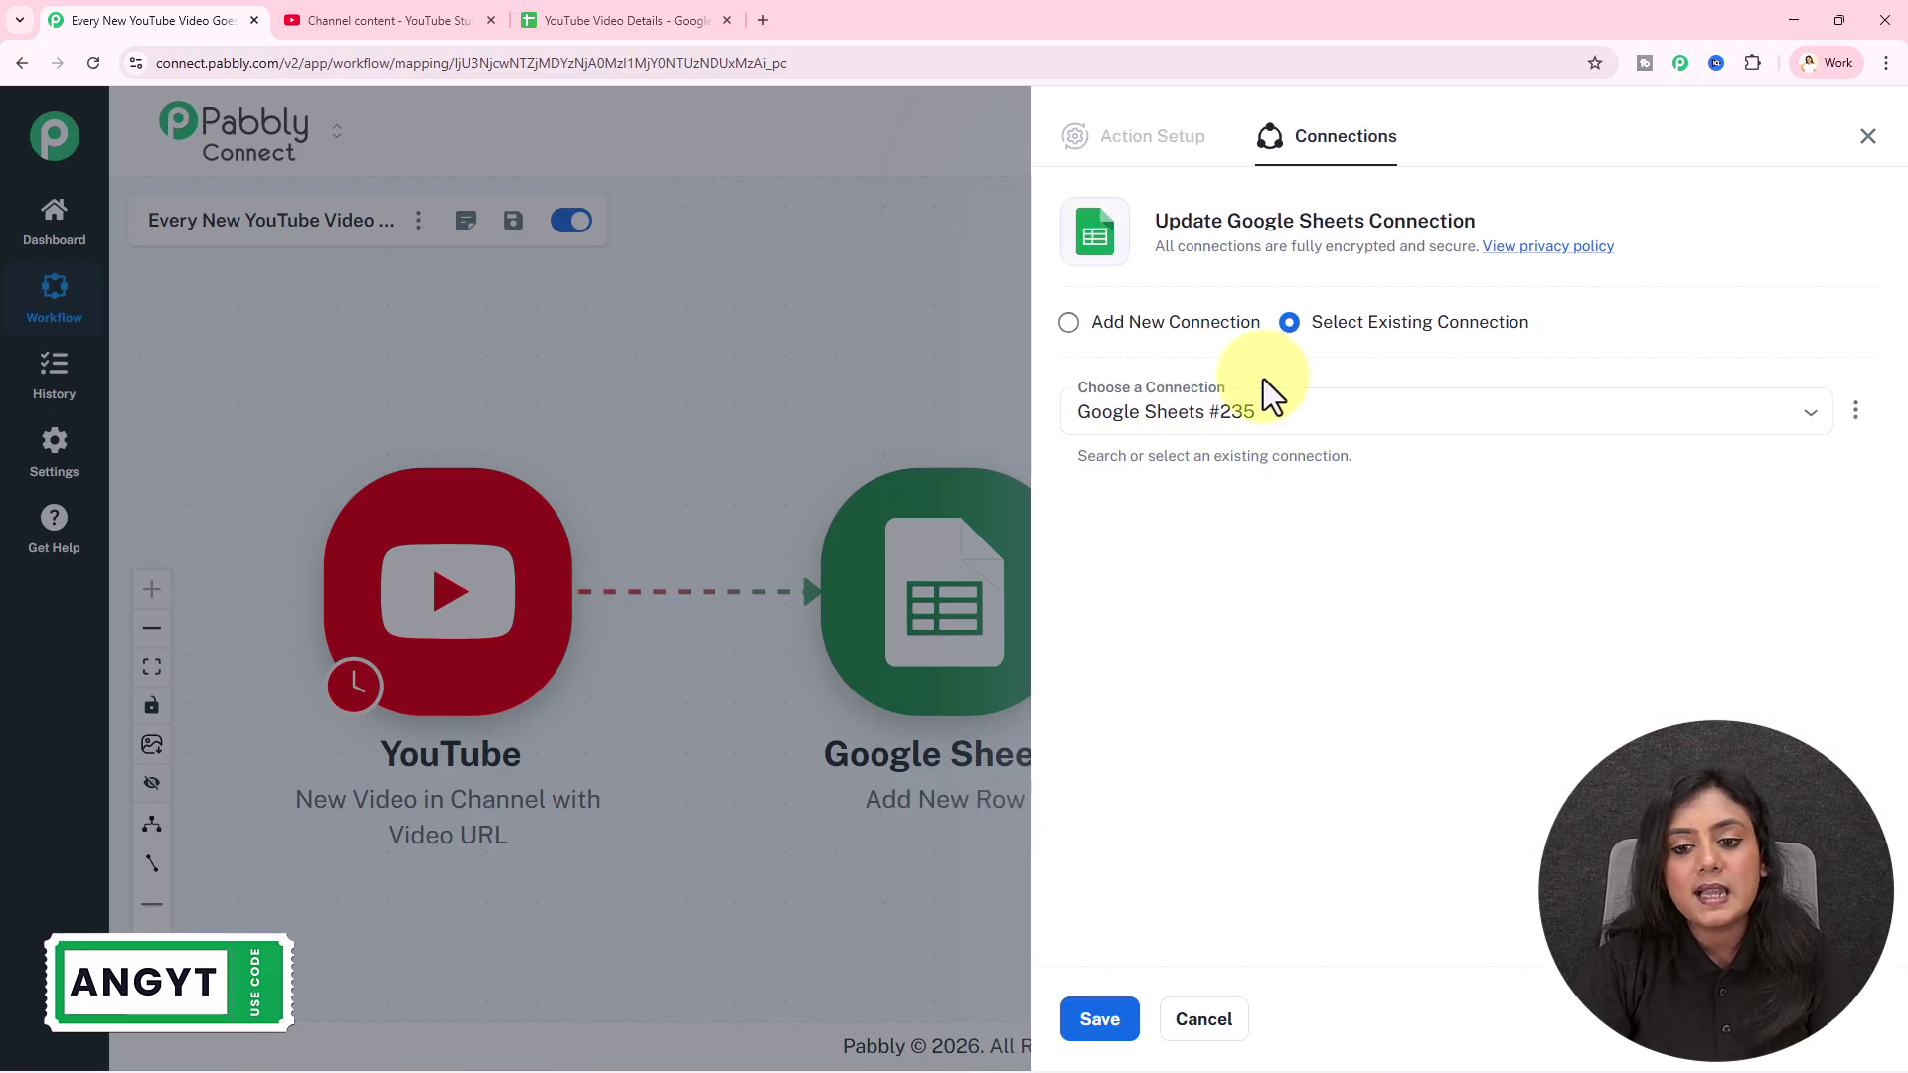
{"action": "left_click", "coordinate": [1188, 323]}
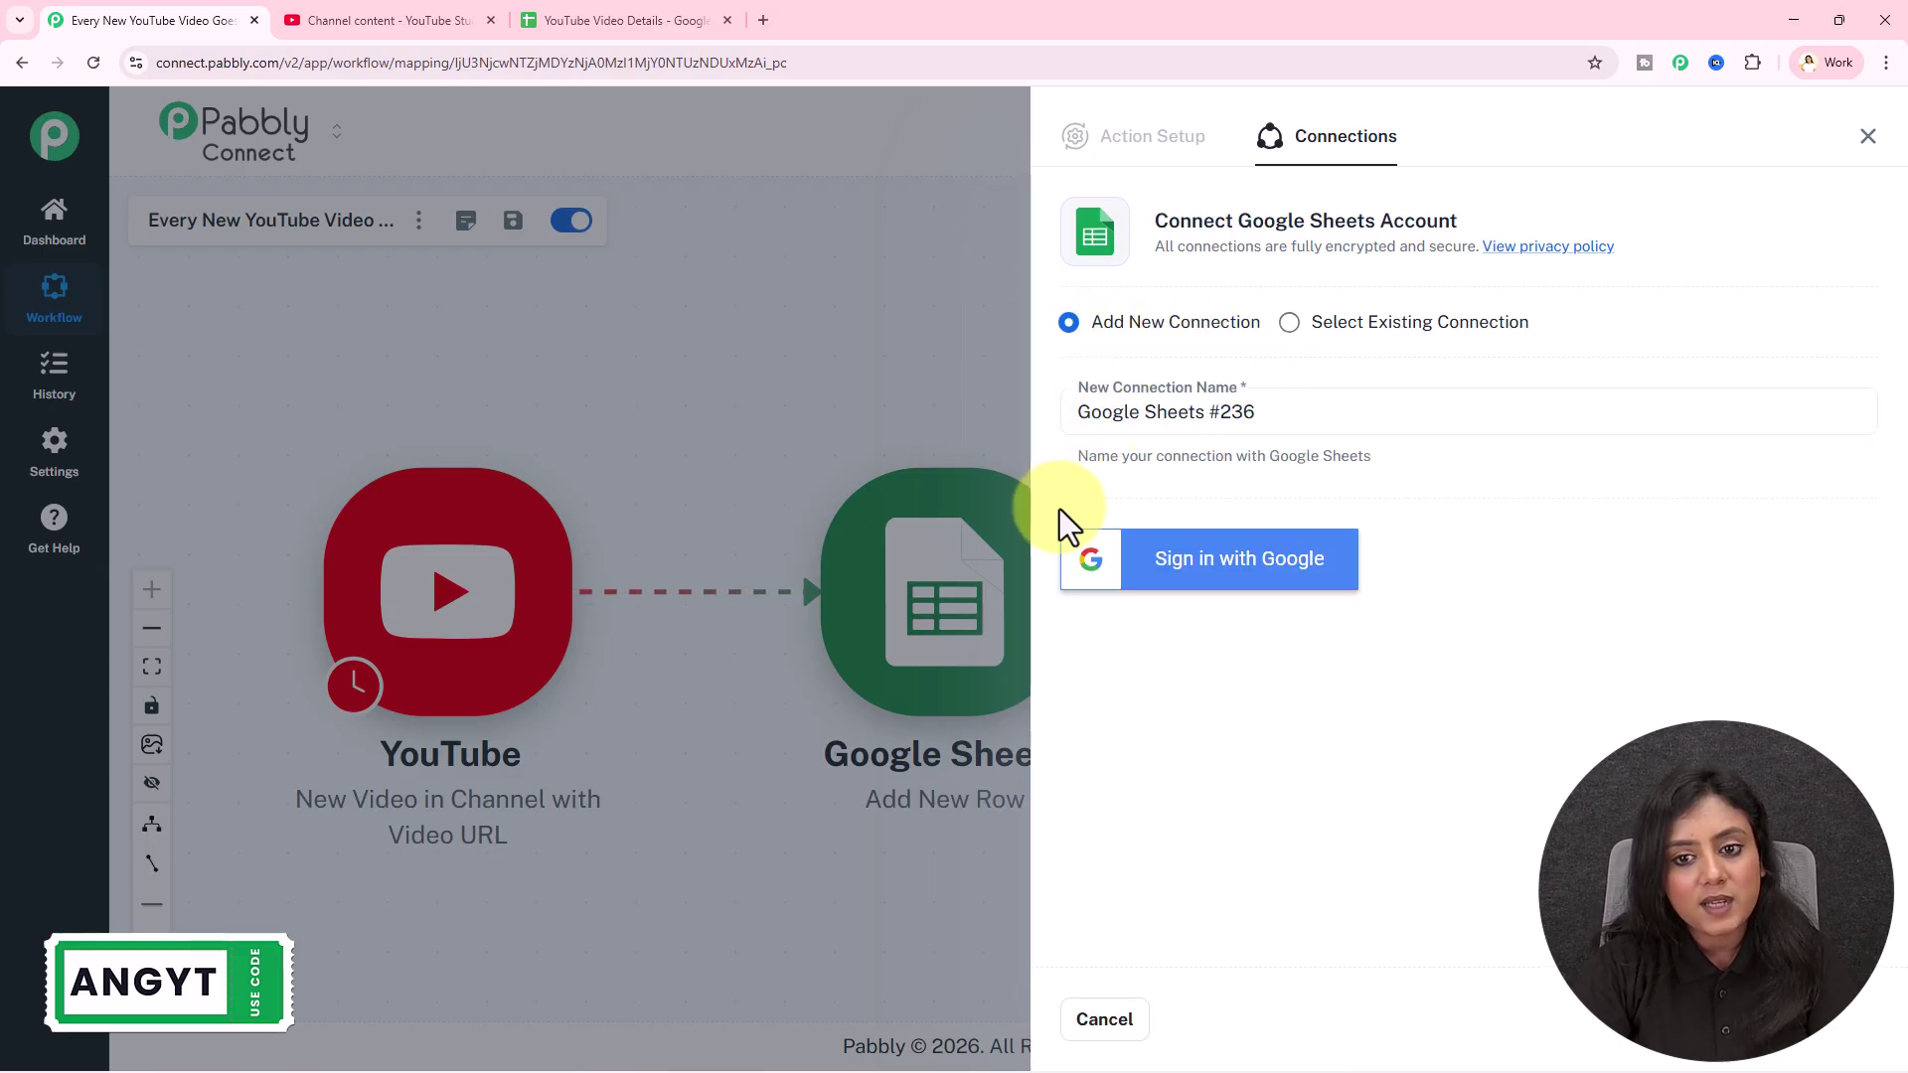
{"action": "left_click", "coordinate": [1332, 588]}
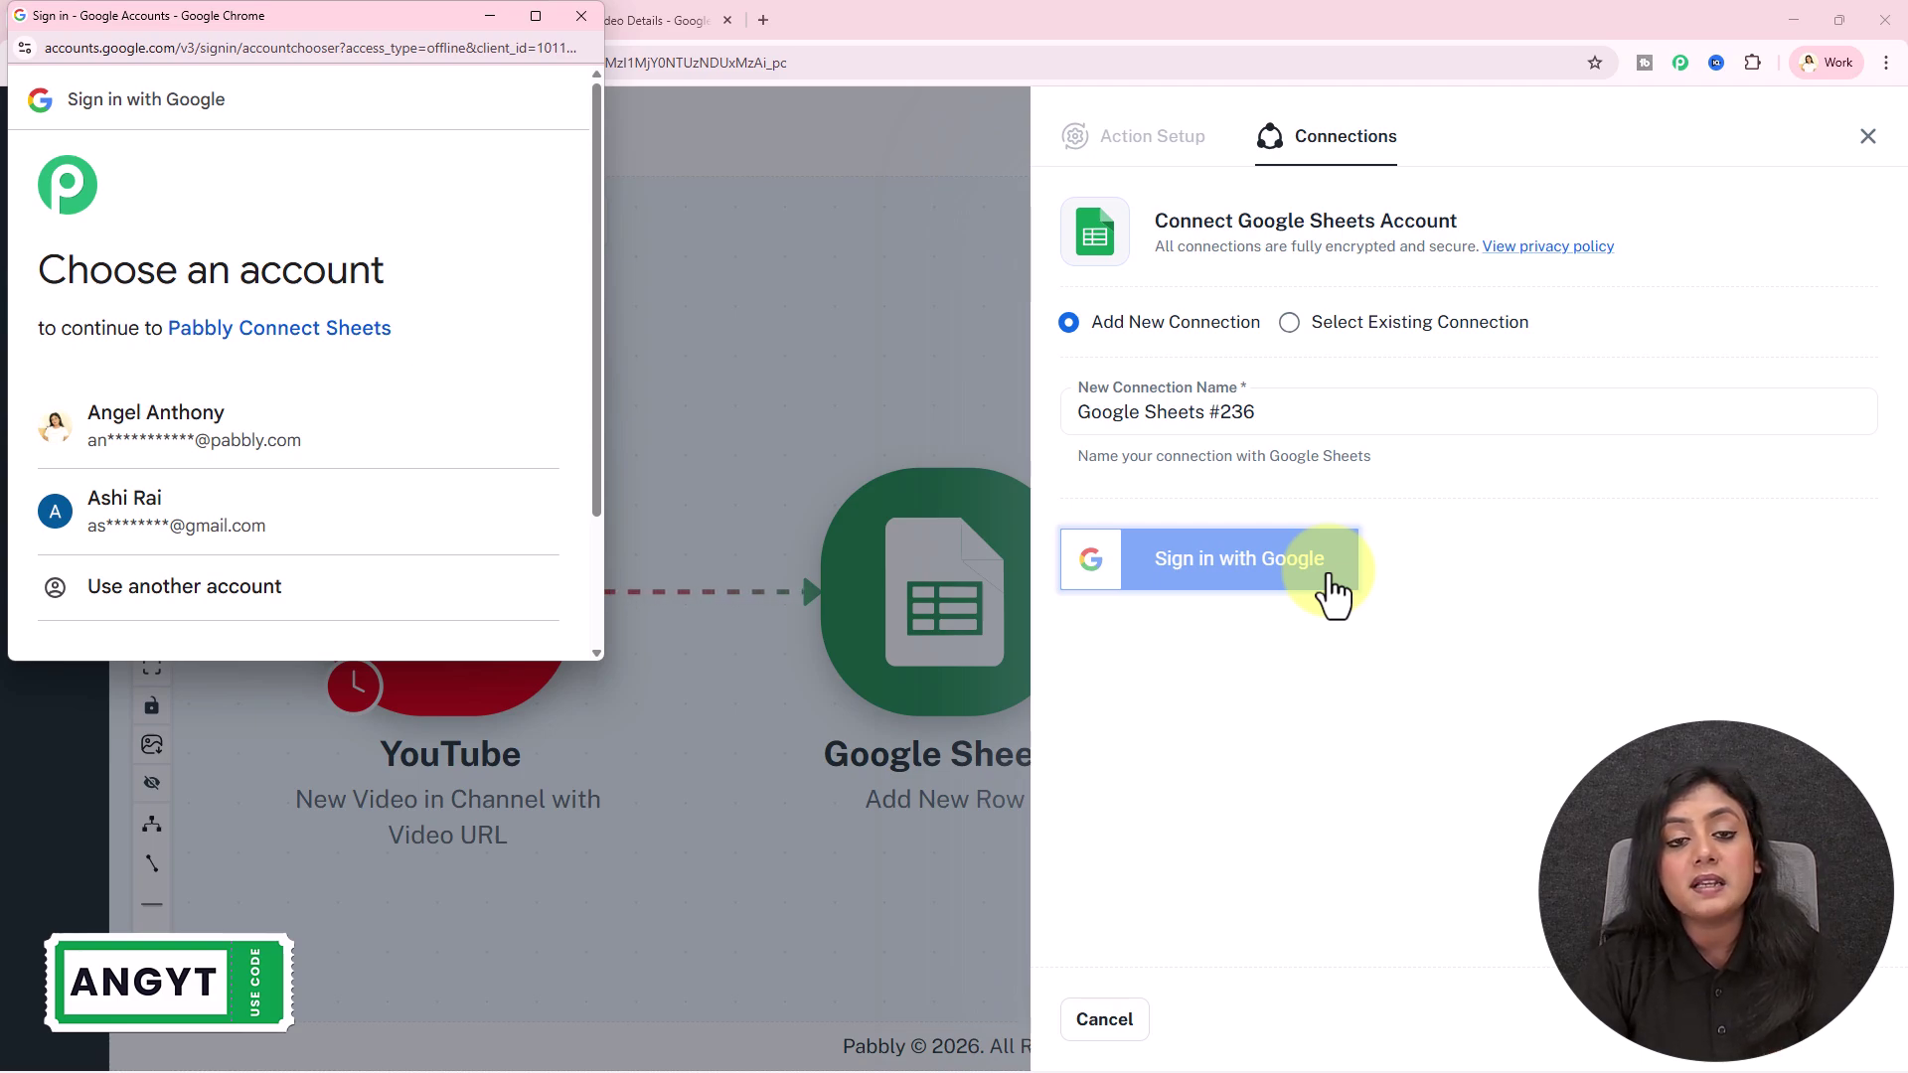
{"action": "left_click", "coordinate": [410, 473]}
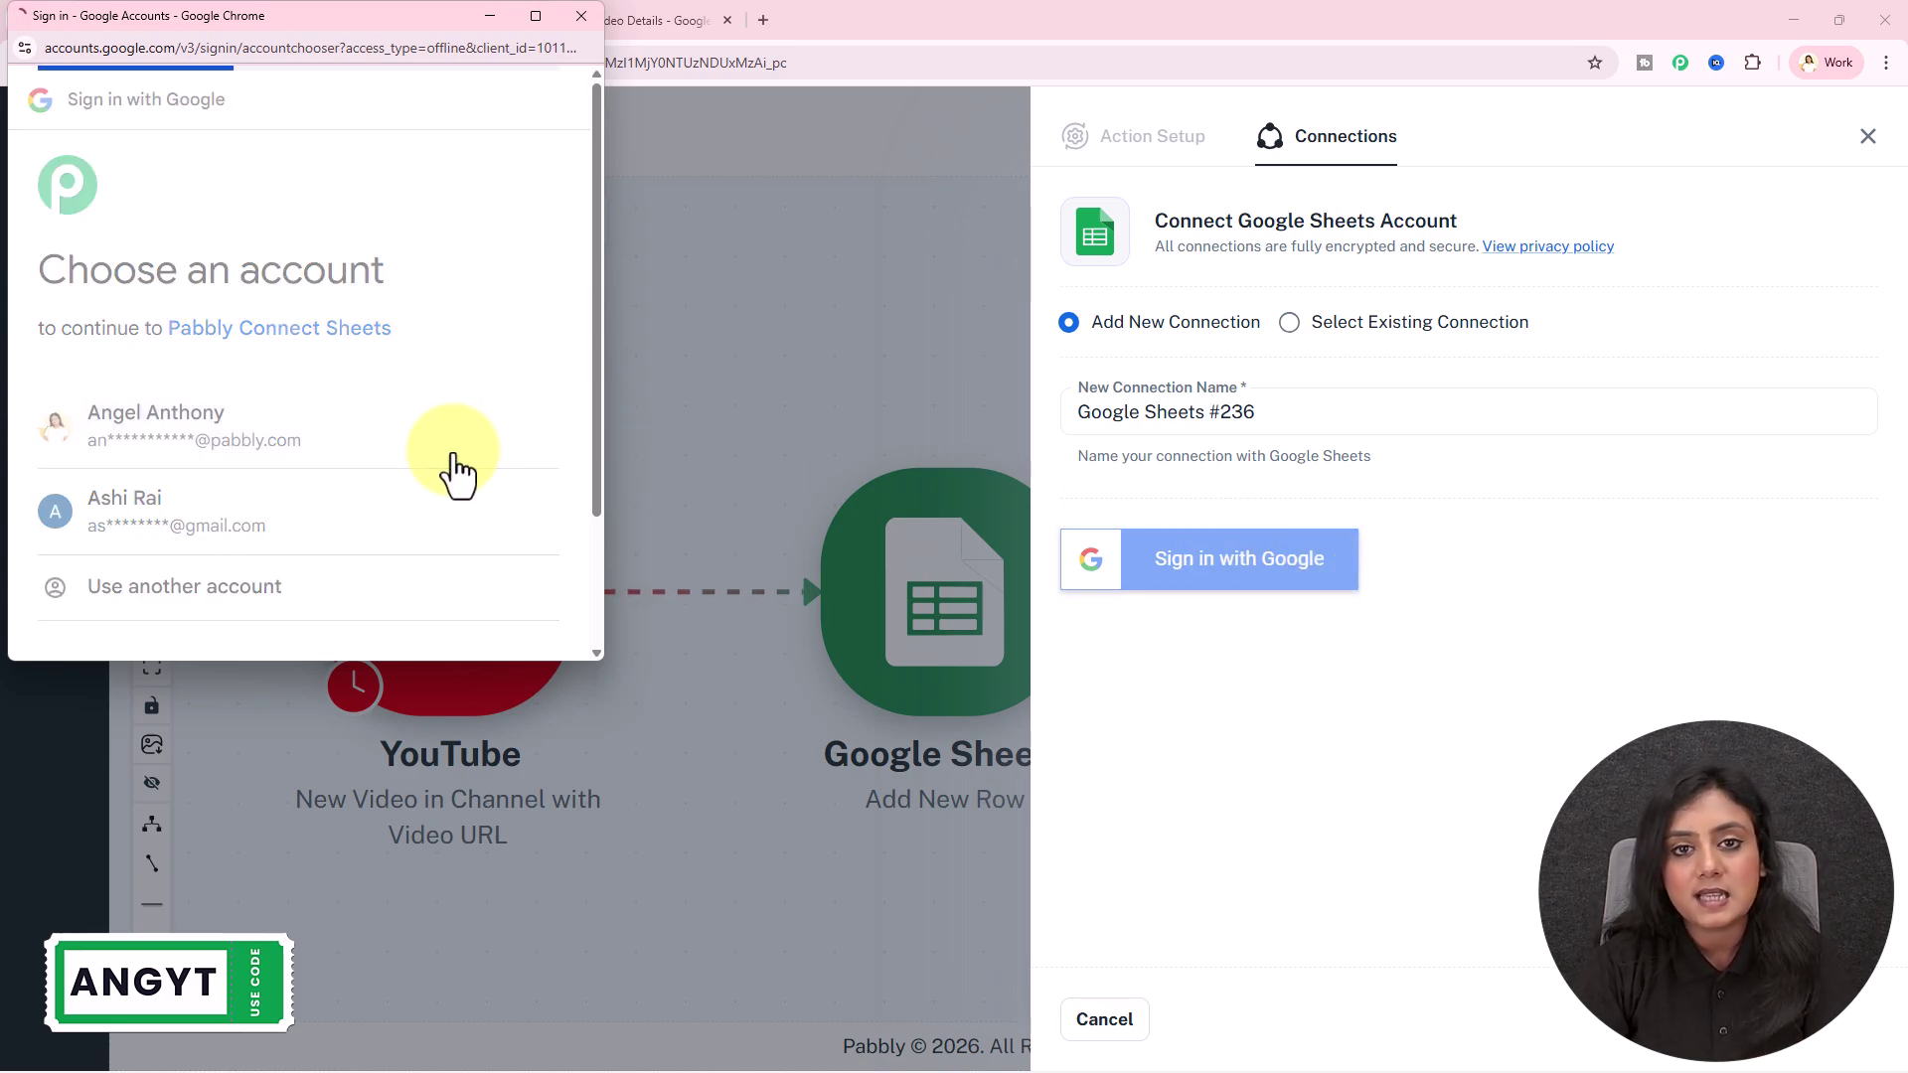
{"action": "left_click_drag", "start_coordinate": [200, 322], "coordinate": [355, 386]}
{"action": "left_click", "coordinate": [355, 385]}
{"action": "scroll", "coordinate": [523, 453], "scroll_direction": "down", "scroll_amount": 5}
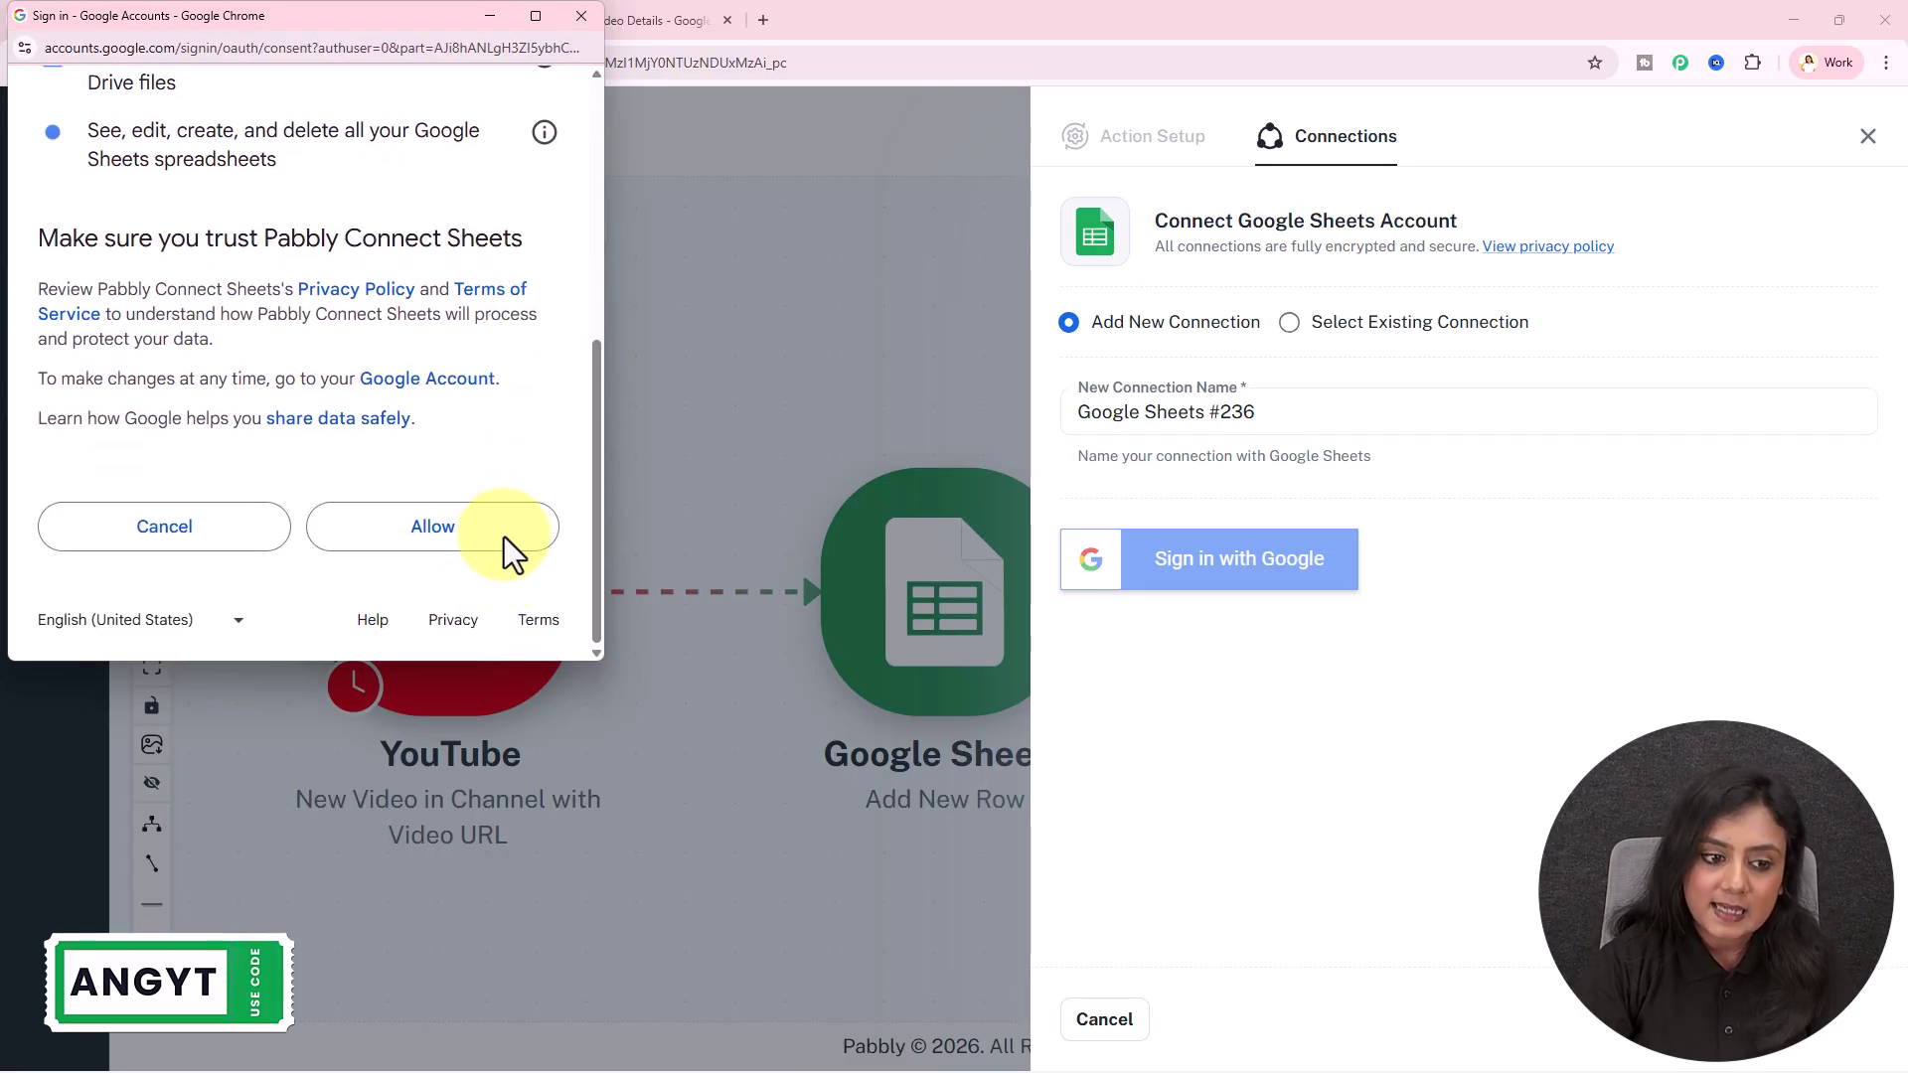
{"action": "left_click", "coordinate": [505, 537]}
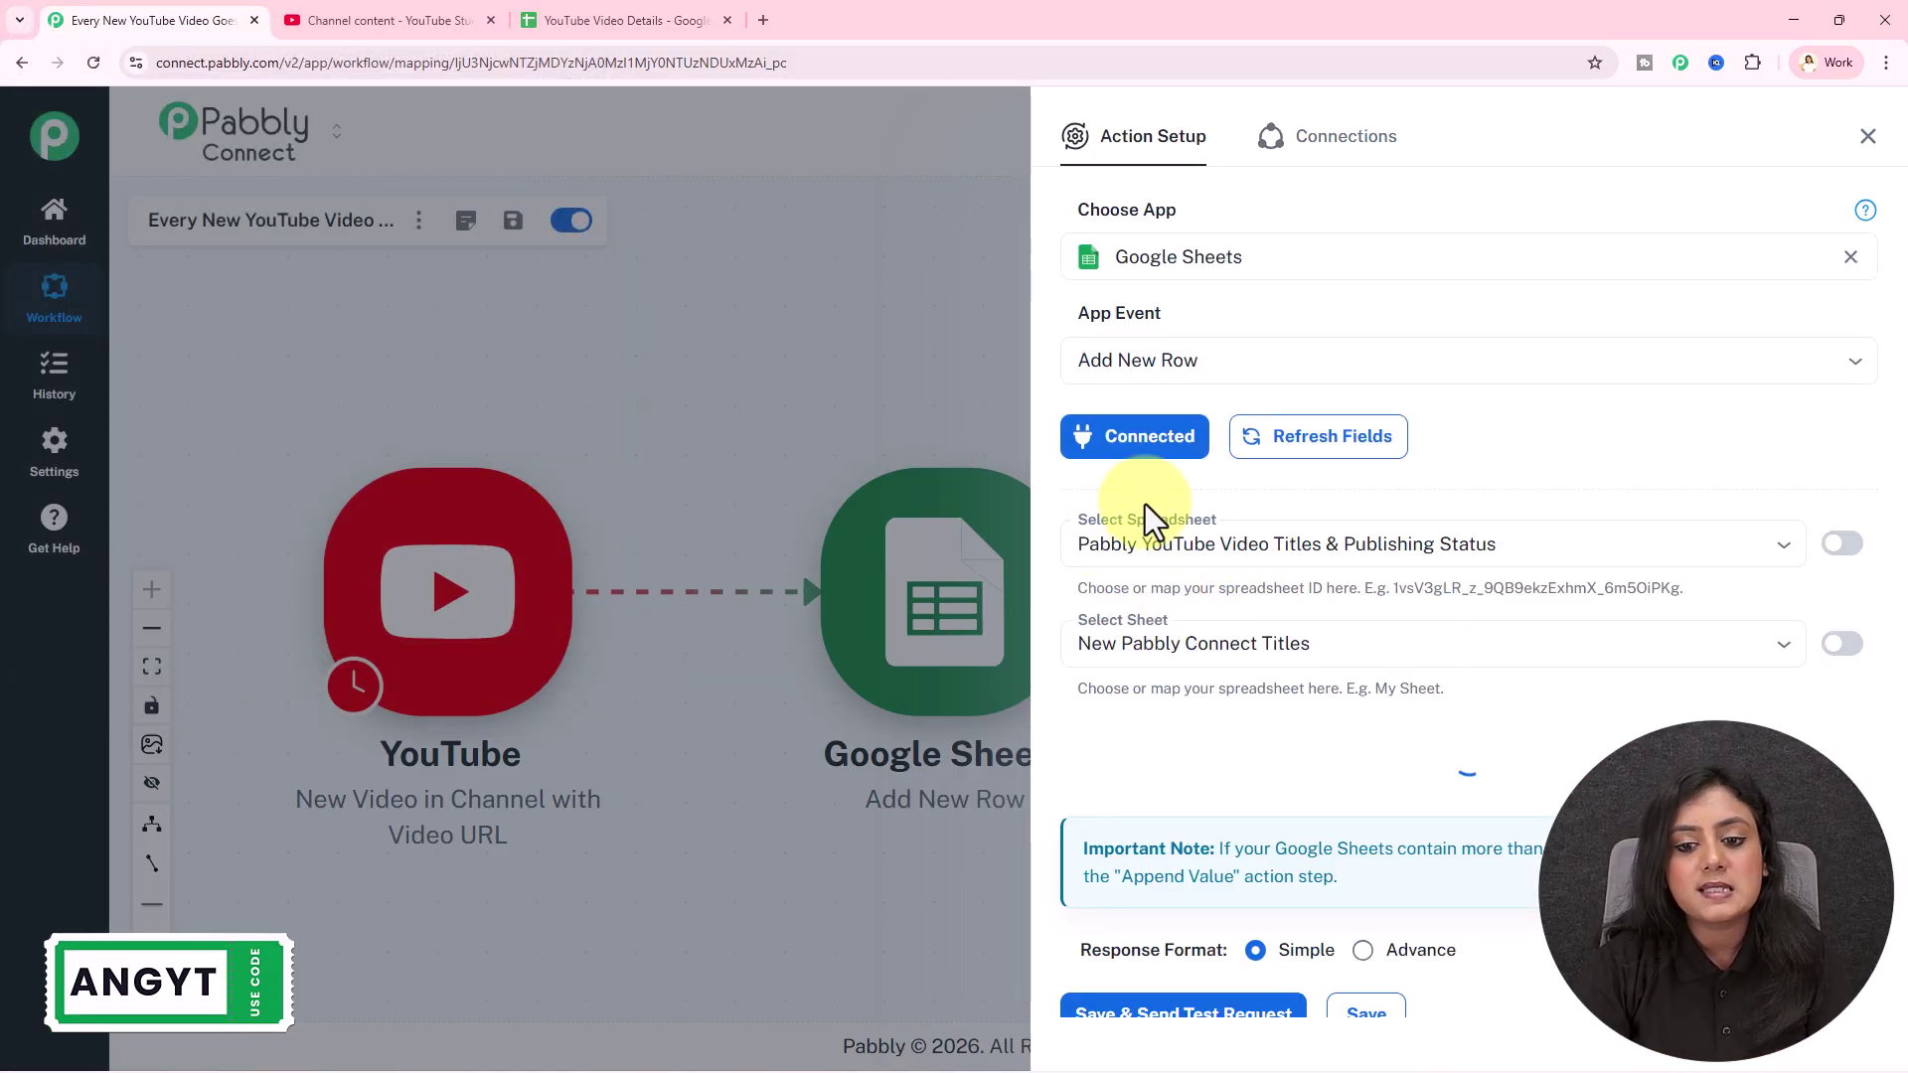
Check the spreadsheet's name and tab in Google Sheets, then select YouTube Video Details and Sheet1 in the Pabbly Connect action
{"action": "left_click", "coordinate": [617, 18]}
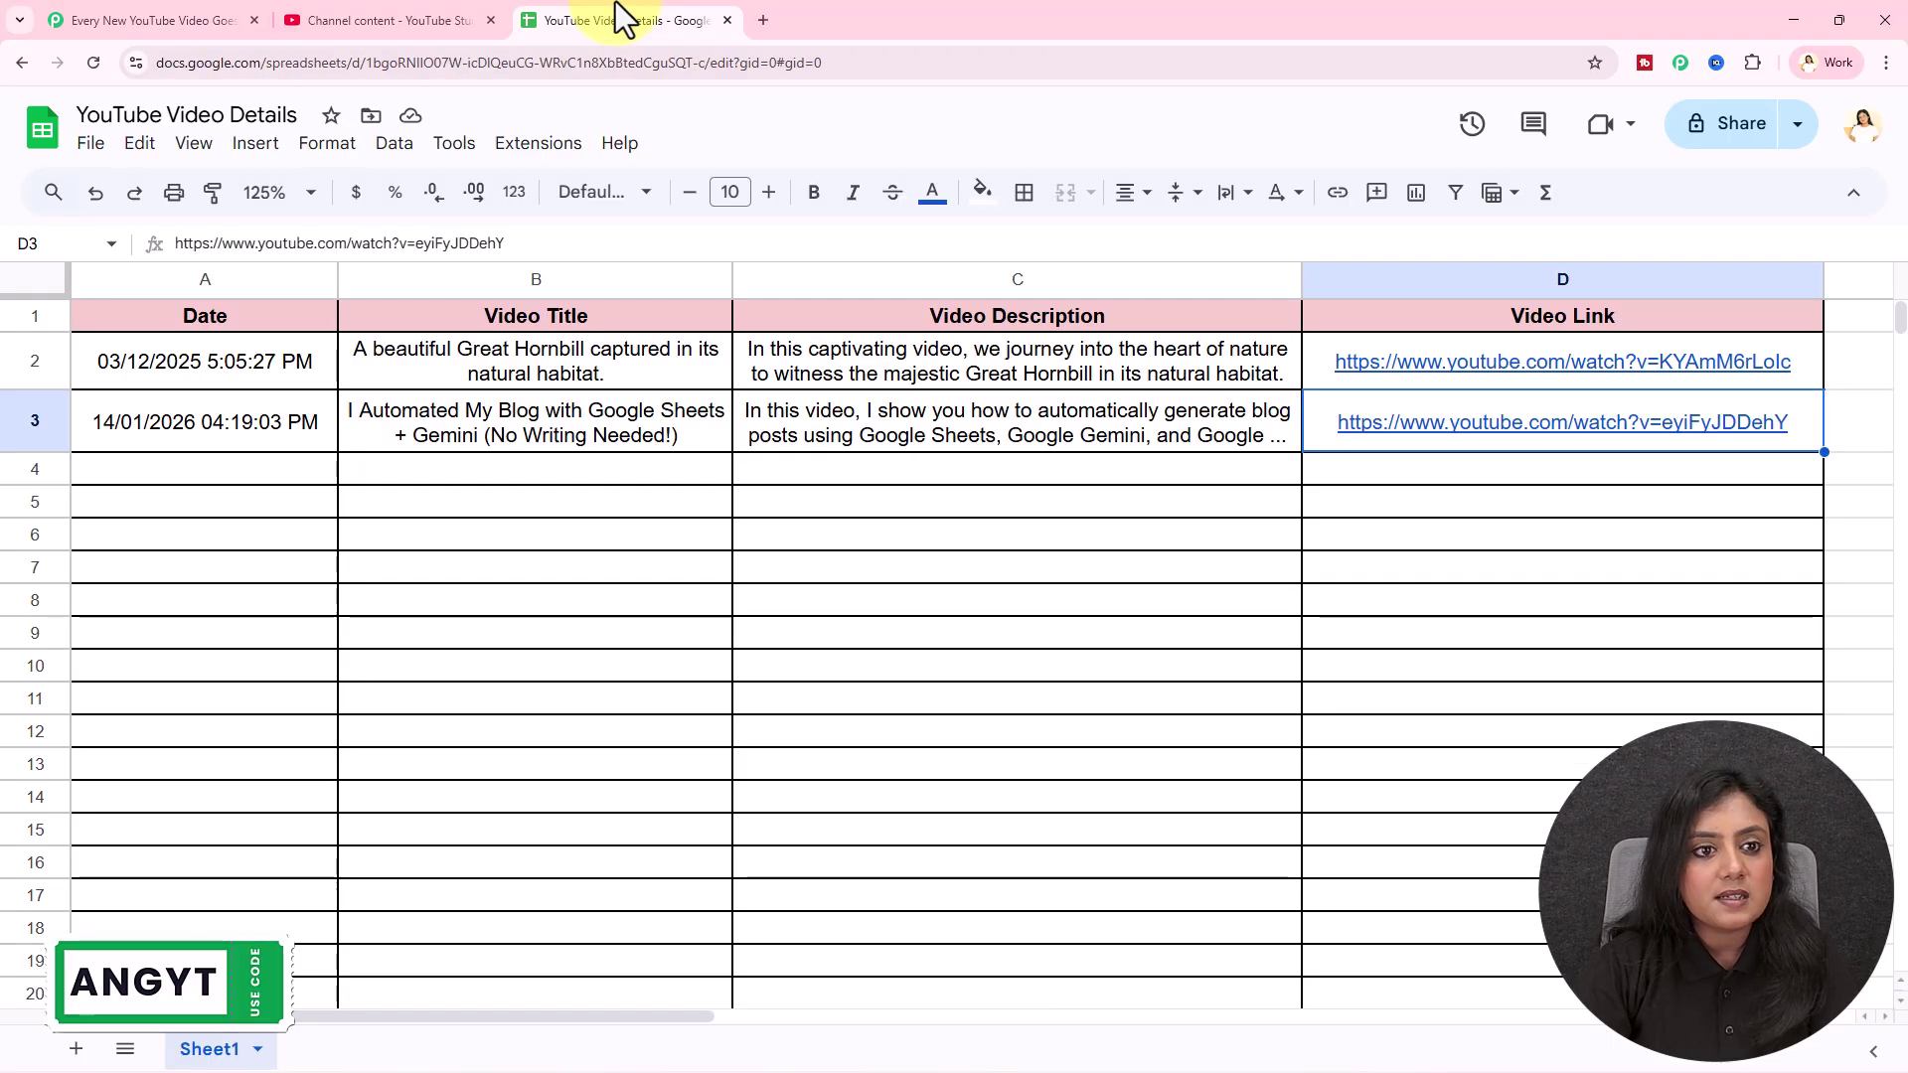
{"action": "left_click", "coordinate": [214, 20]}
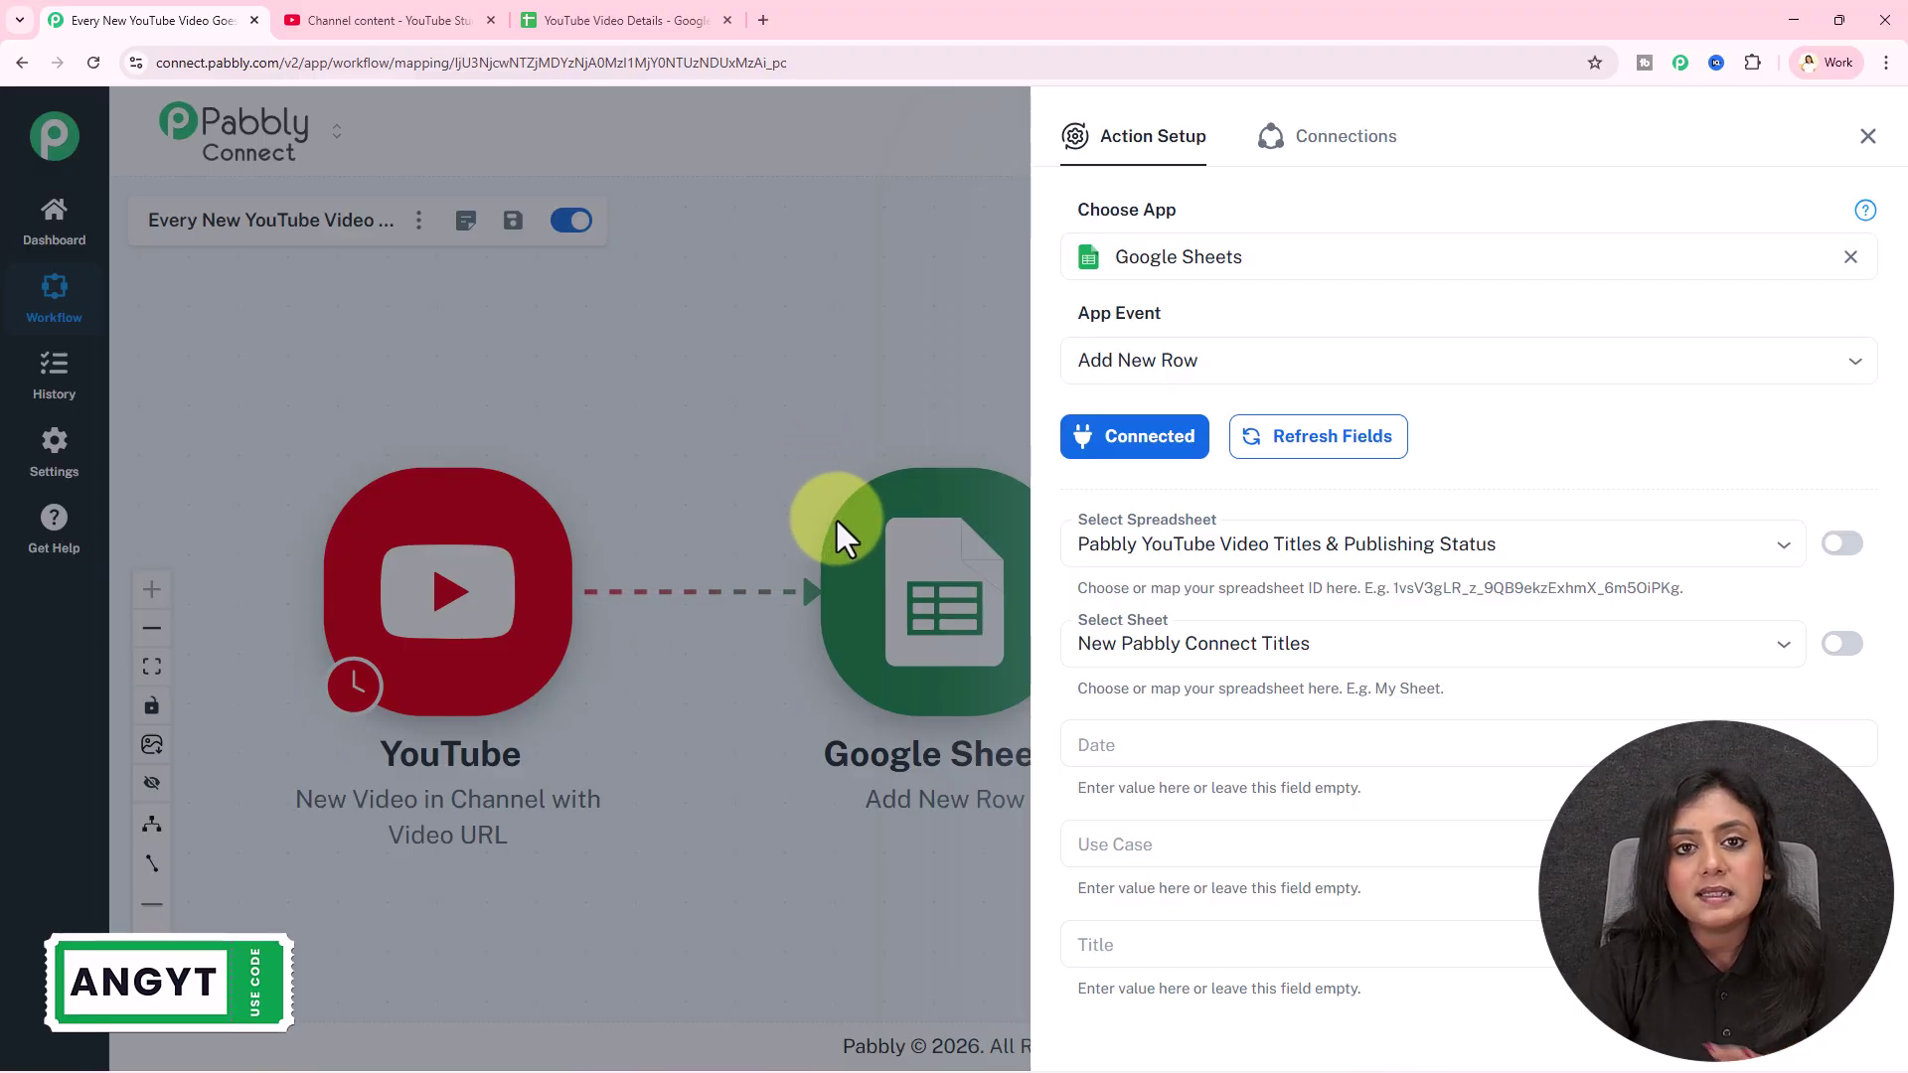
{"action": "left_click", "coordinate": [1452, 543]}
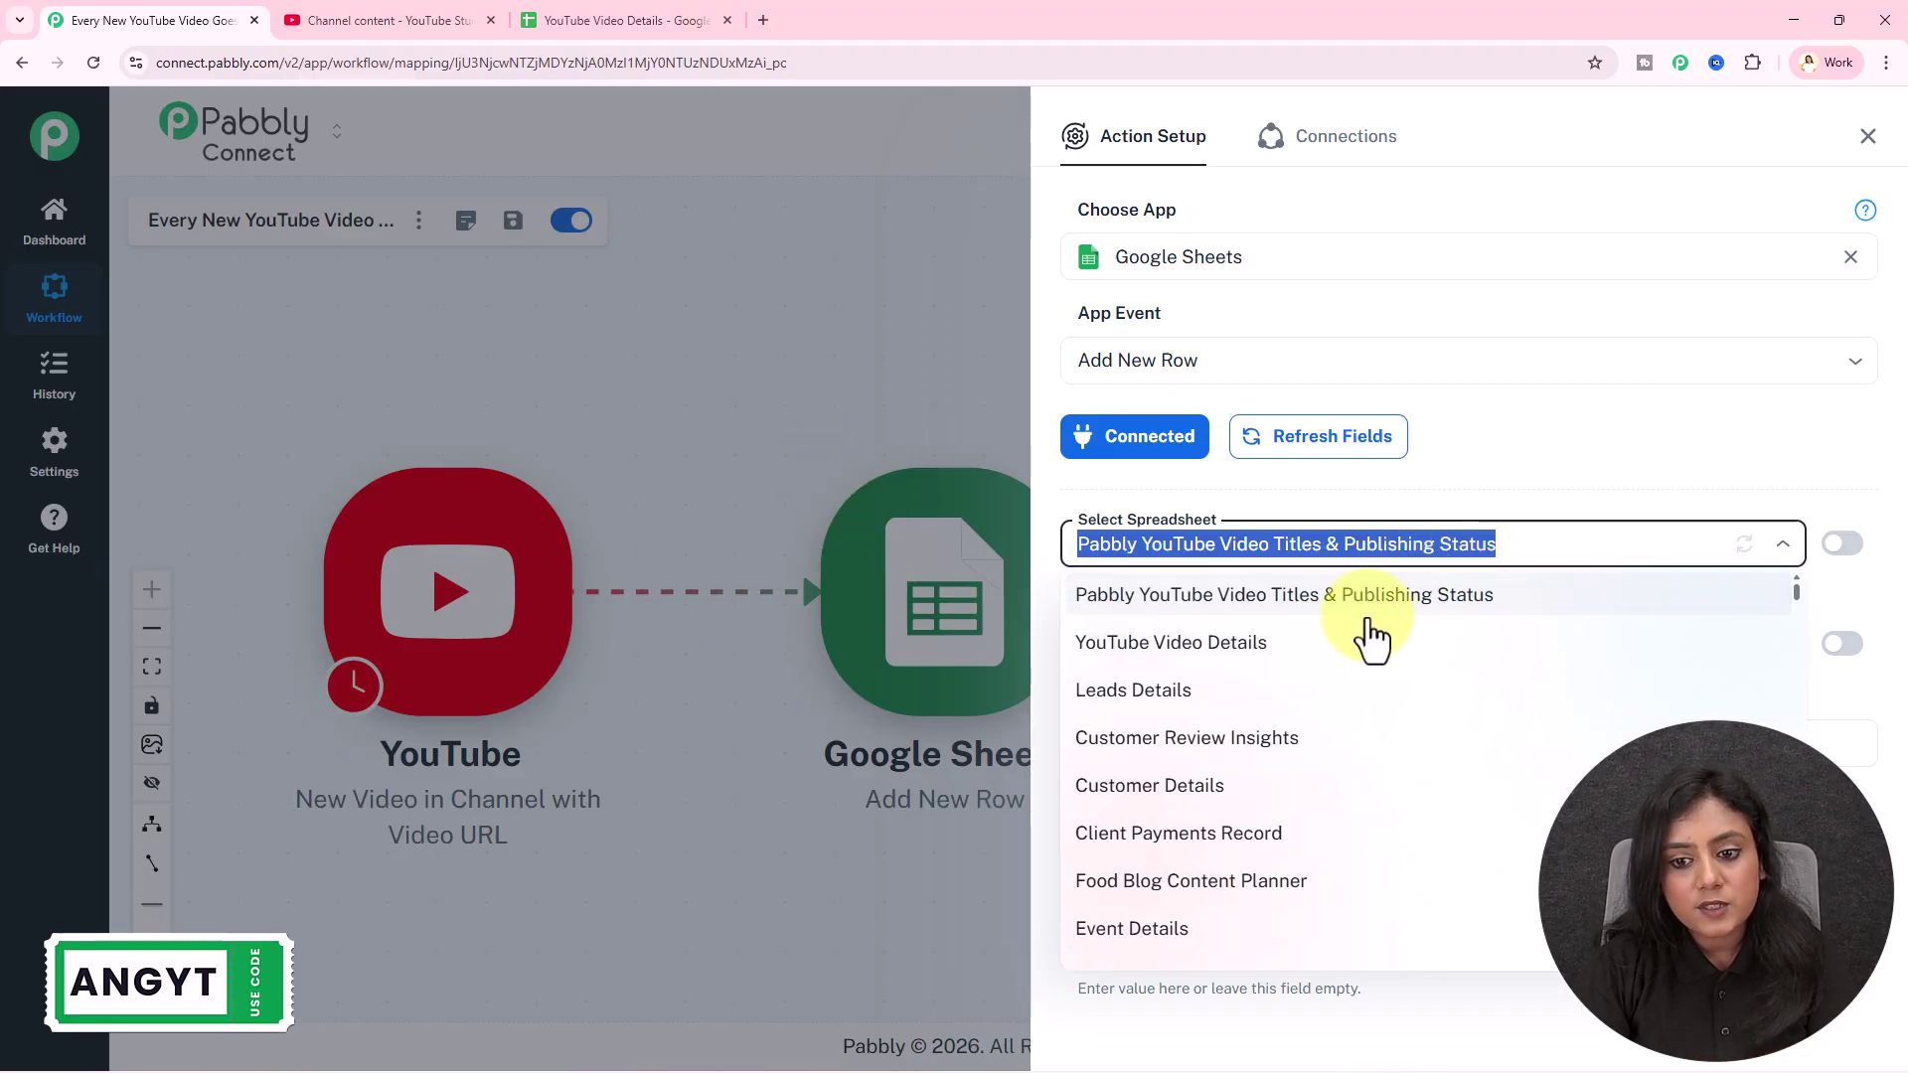
{"action": "left_click", "coordinate": [1359, 656]}
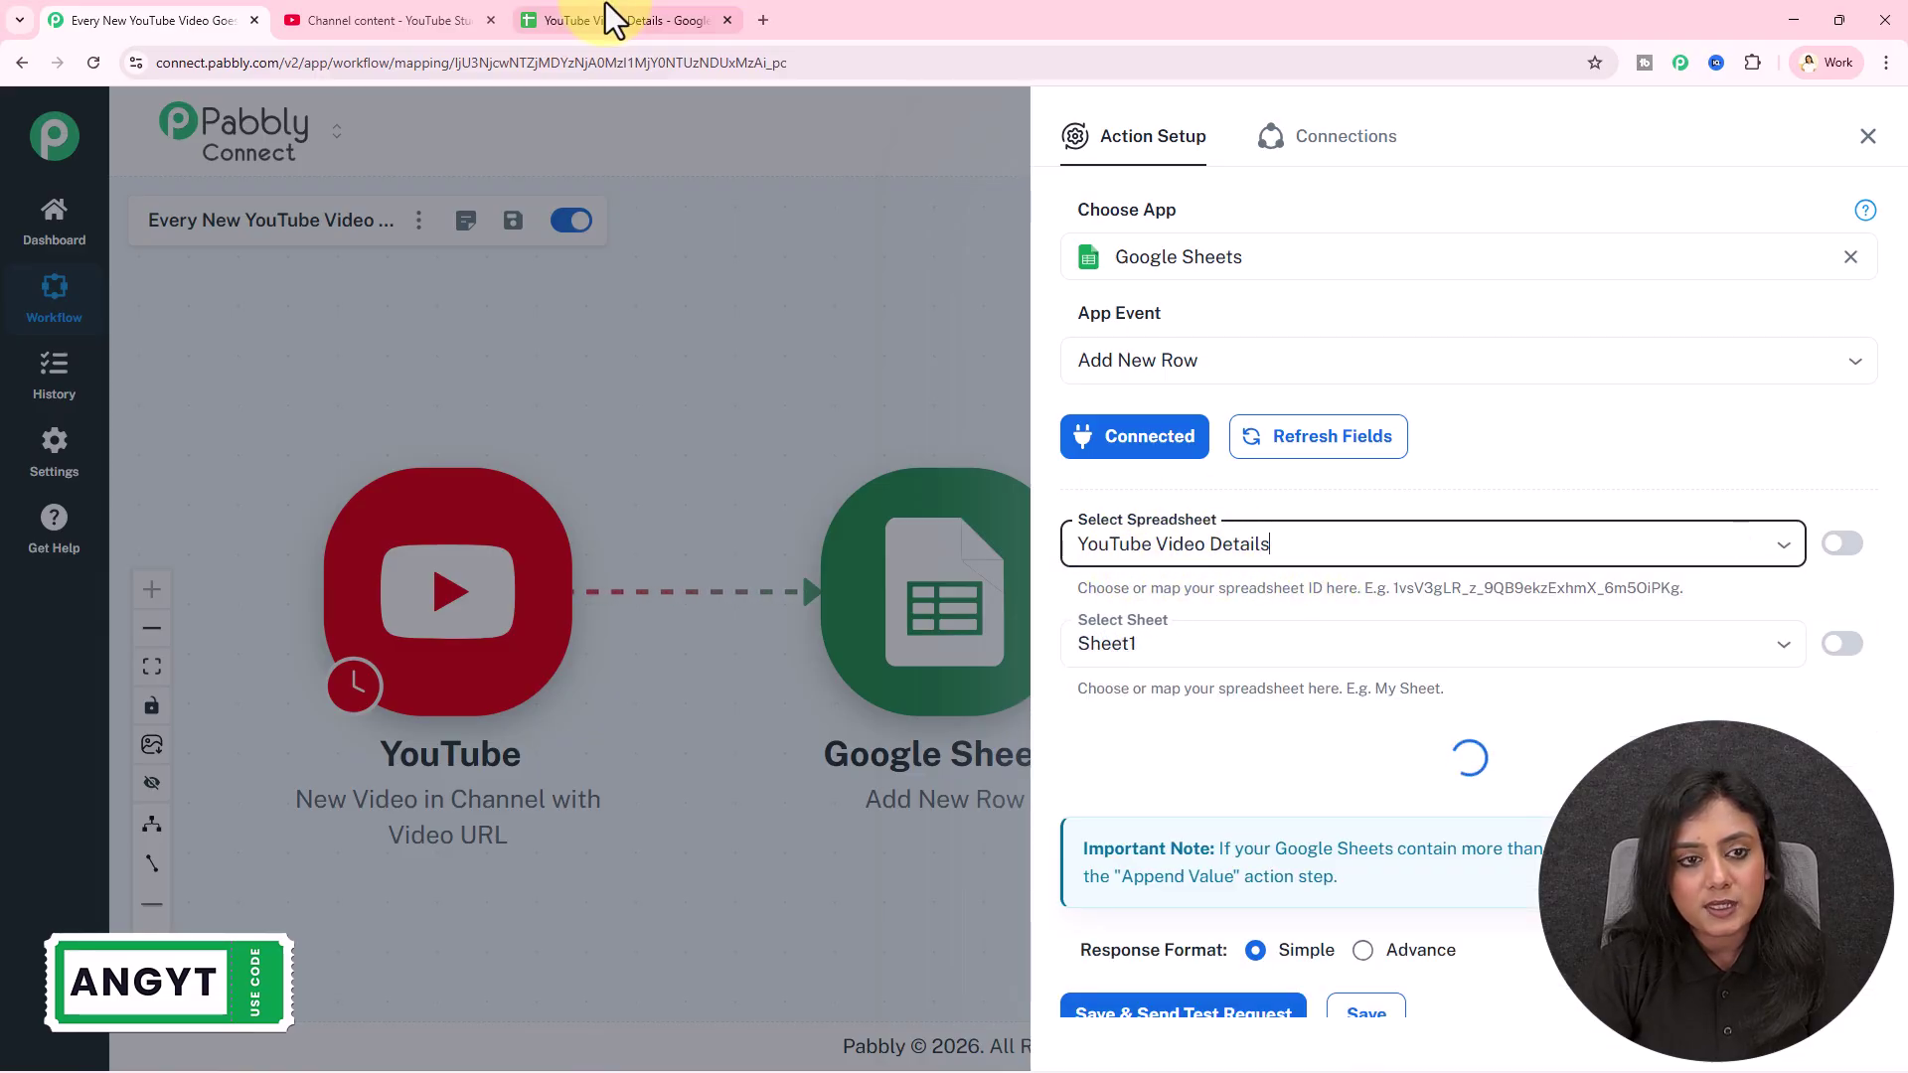
{"action": "left_click", "coordinate": [605, 4]}
{"action": "left_click", "coordinate": [204, 19]}
{"action": "left_click", "coordinate": [1278, 630]}
{"action": "left_click", "coordinate": [1282, 689]}
Compare the action's mapping fields with the column headers in the YouTube Video Details spreadsheet and return to Pabbly Connect
{"action": "scroll", "coordinate": [1273, 695], "scroll_direction": "down", "scroll_amount": 3}
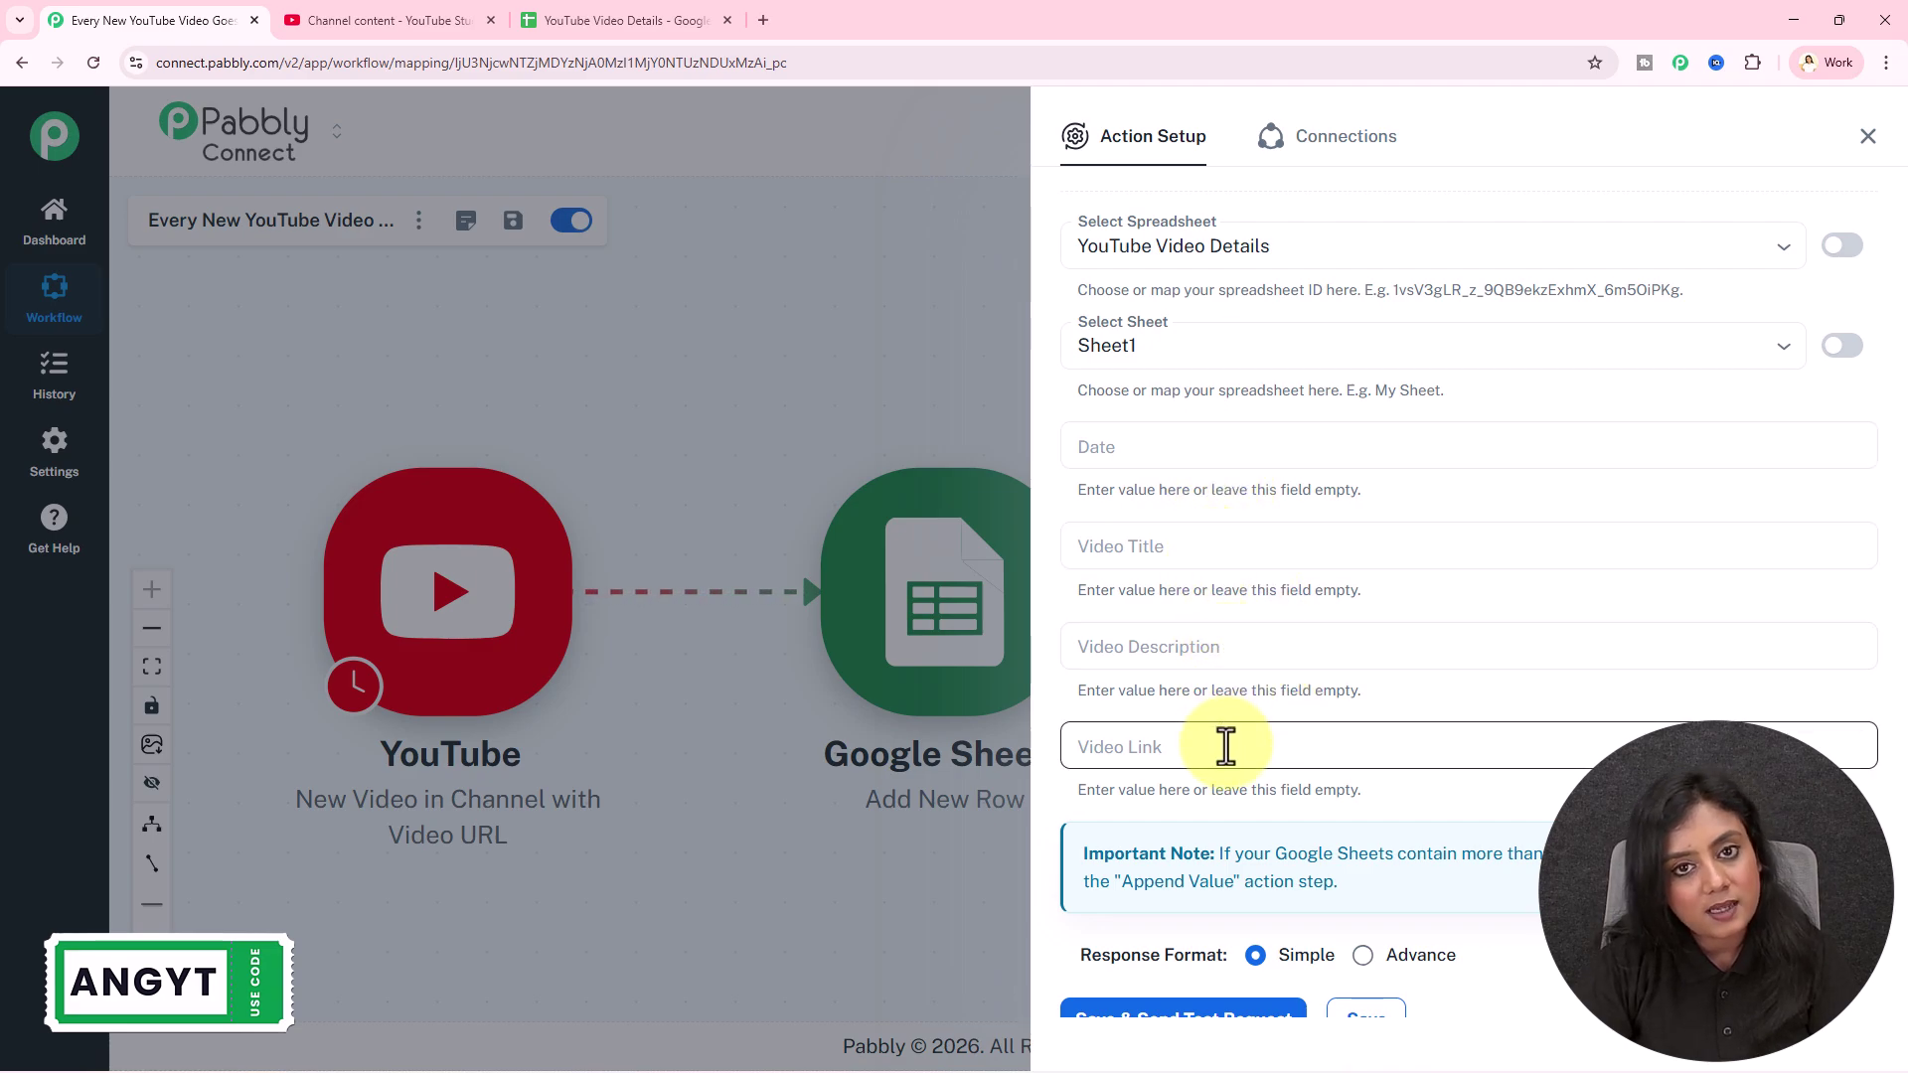
{"action": "left_click", "coordinate": [616, 20]}
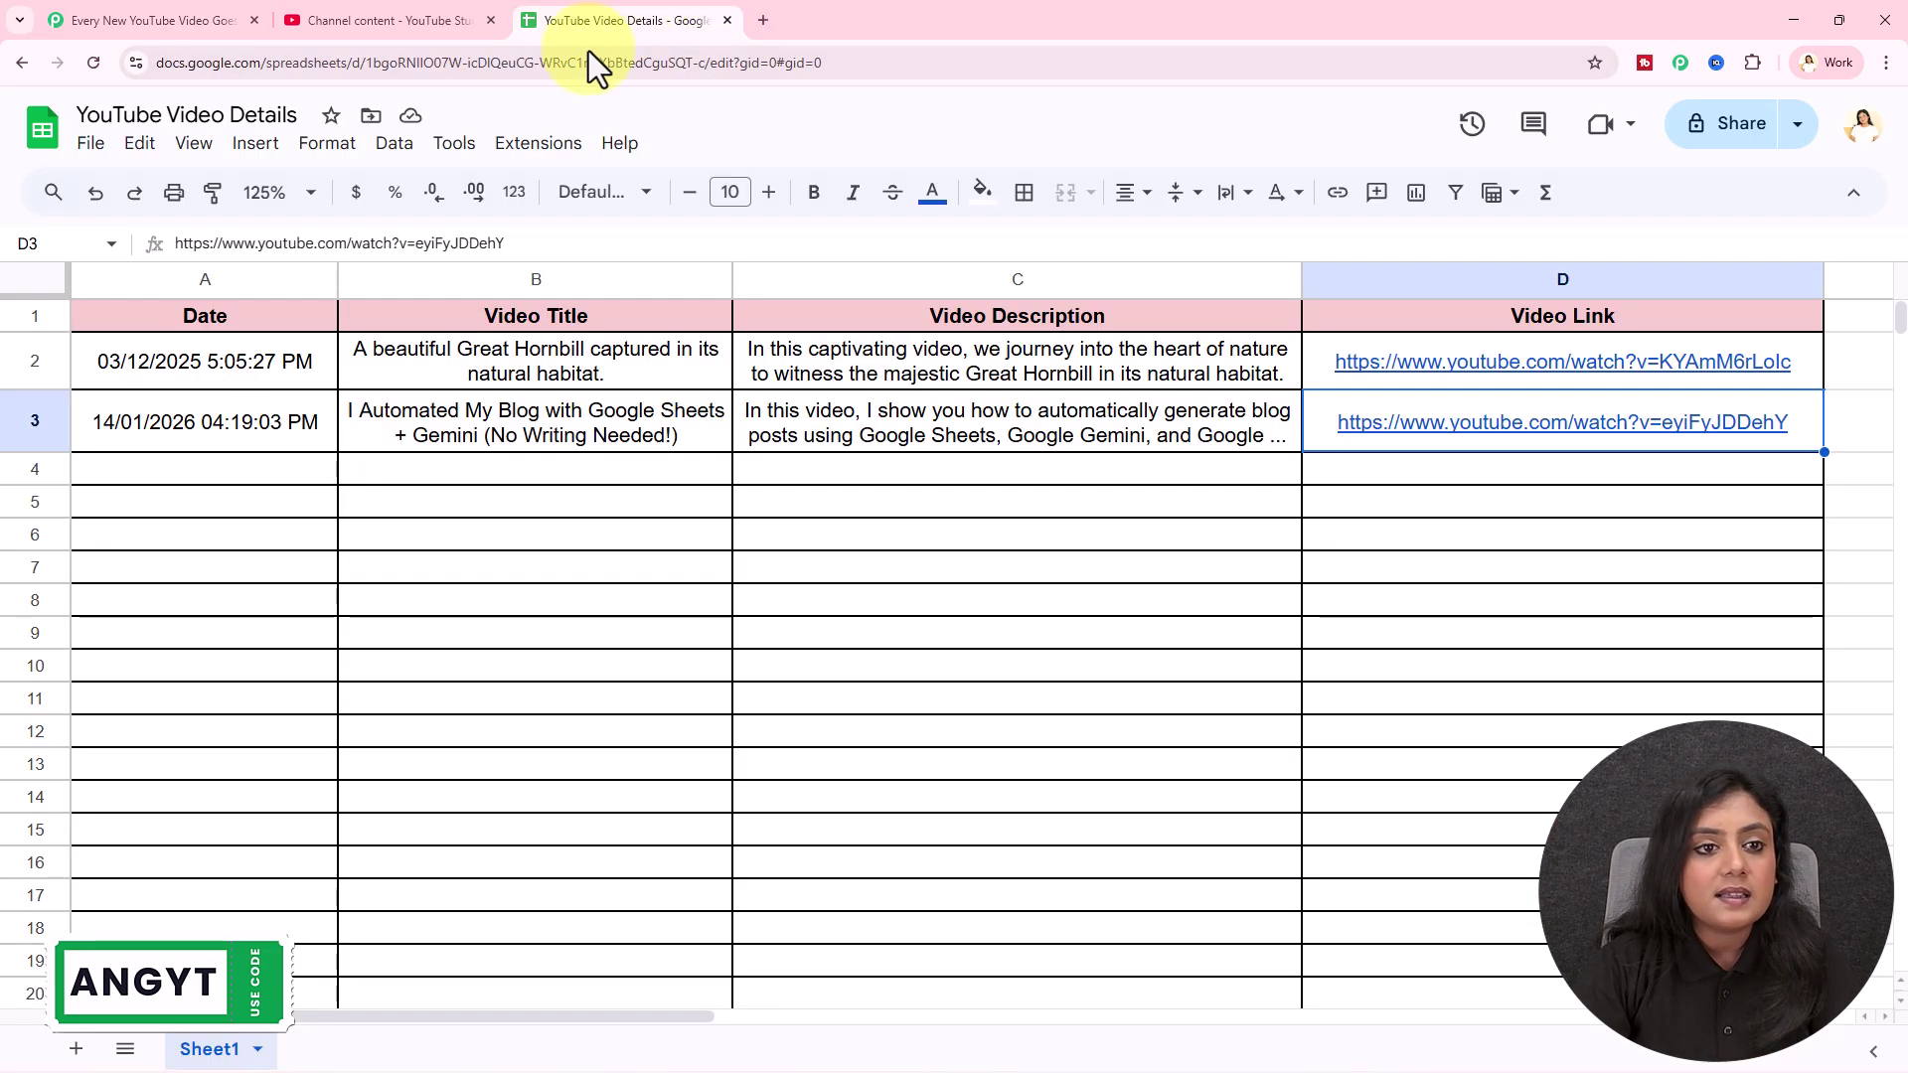
{"action": "left_click", "coordinate": [1035, 636]}
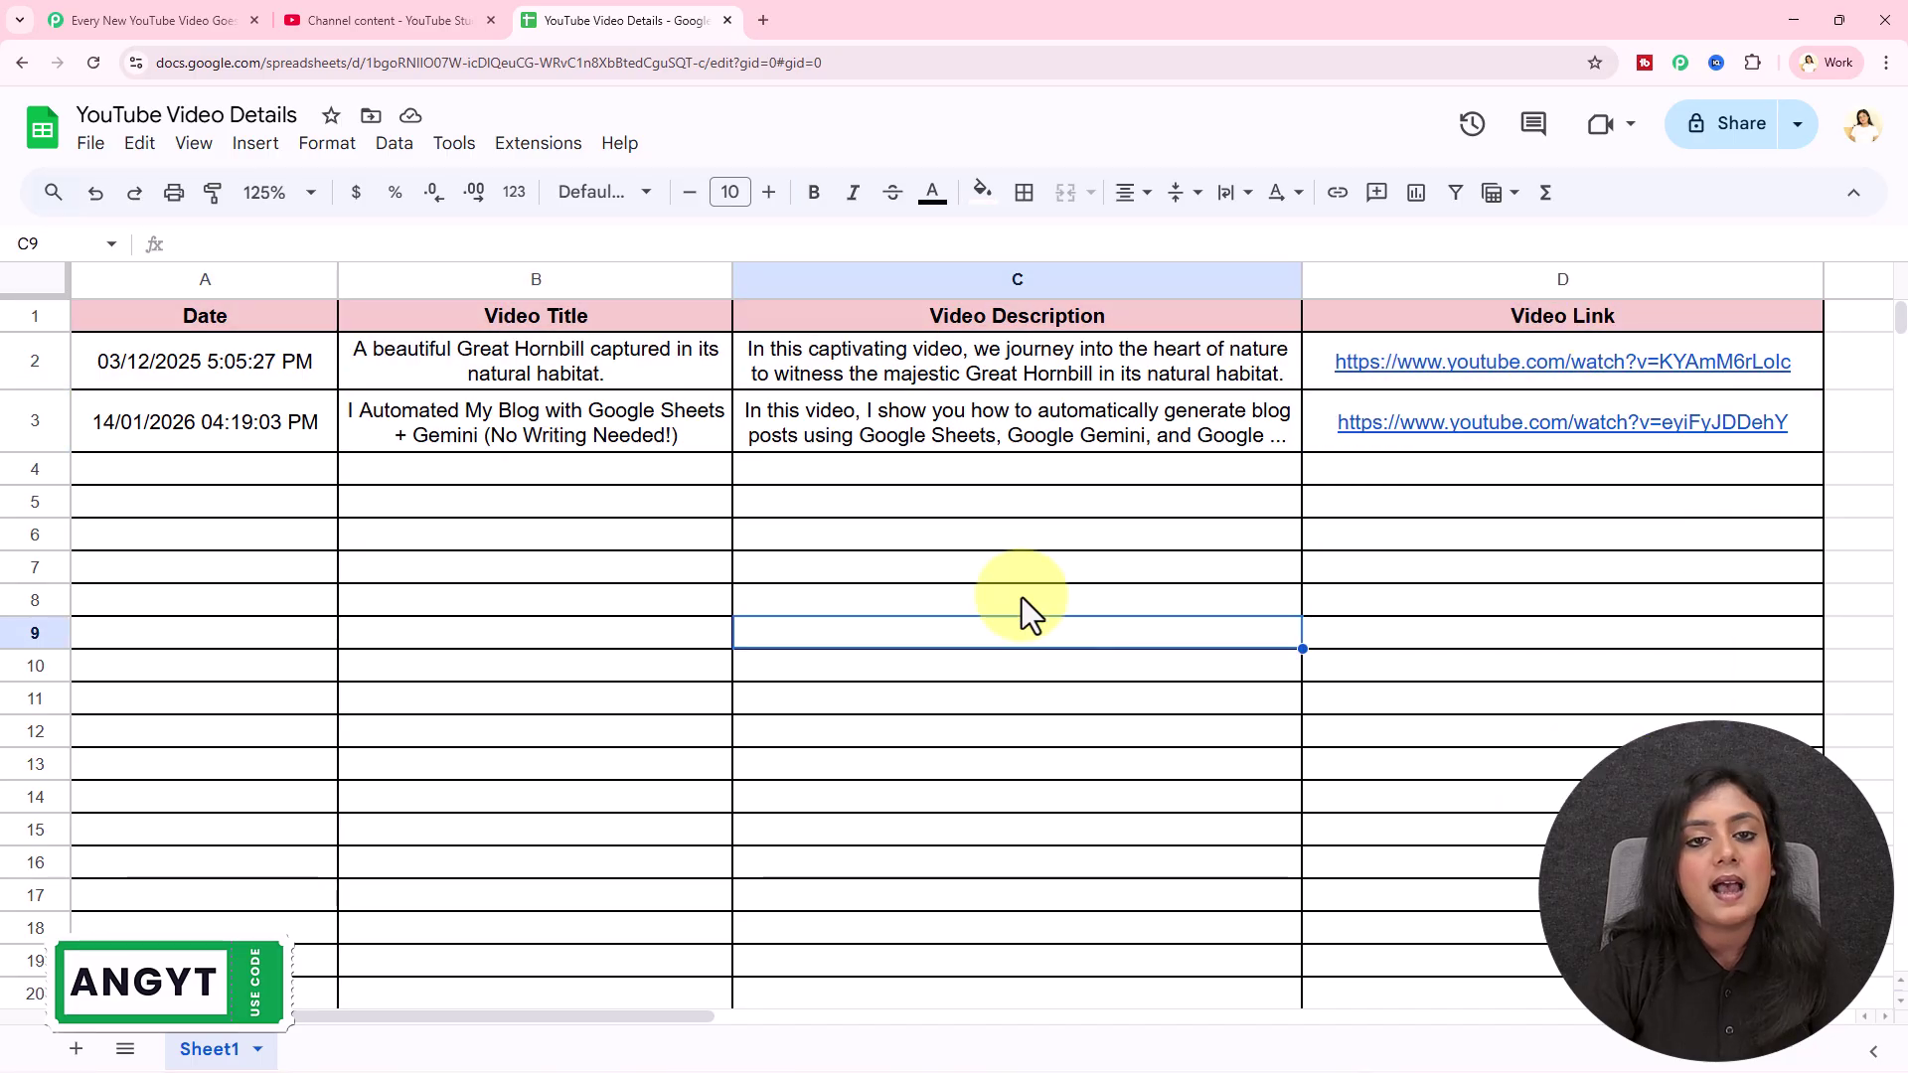
{"action": "left_click", "coordinate": [298, 316]}
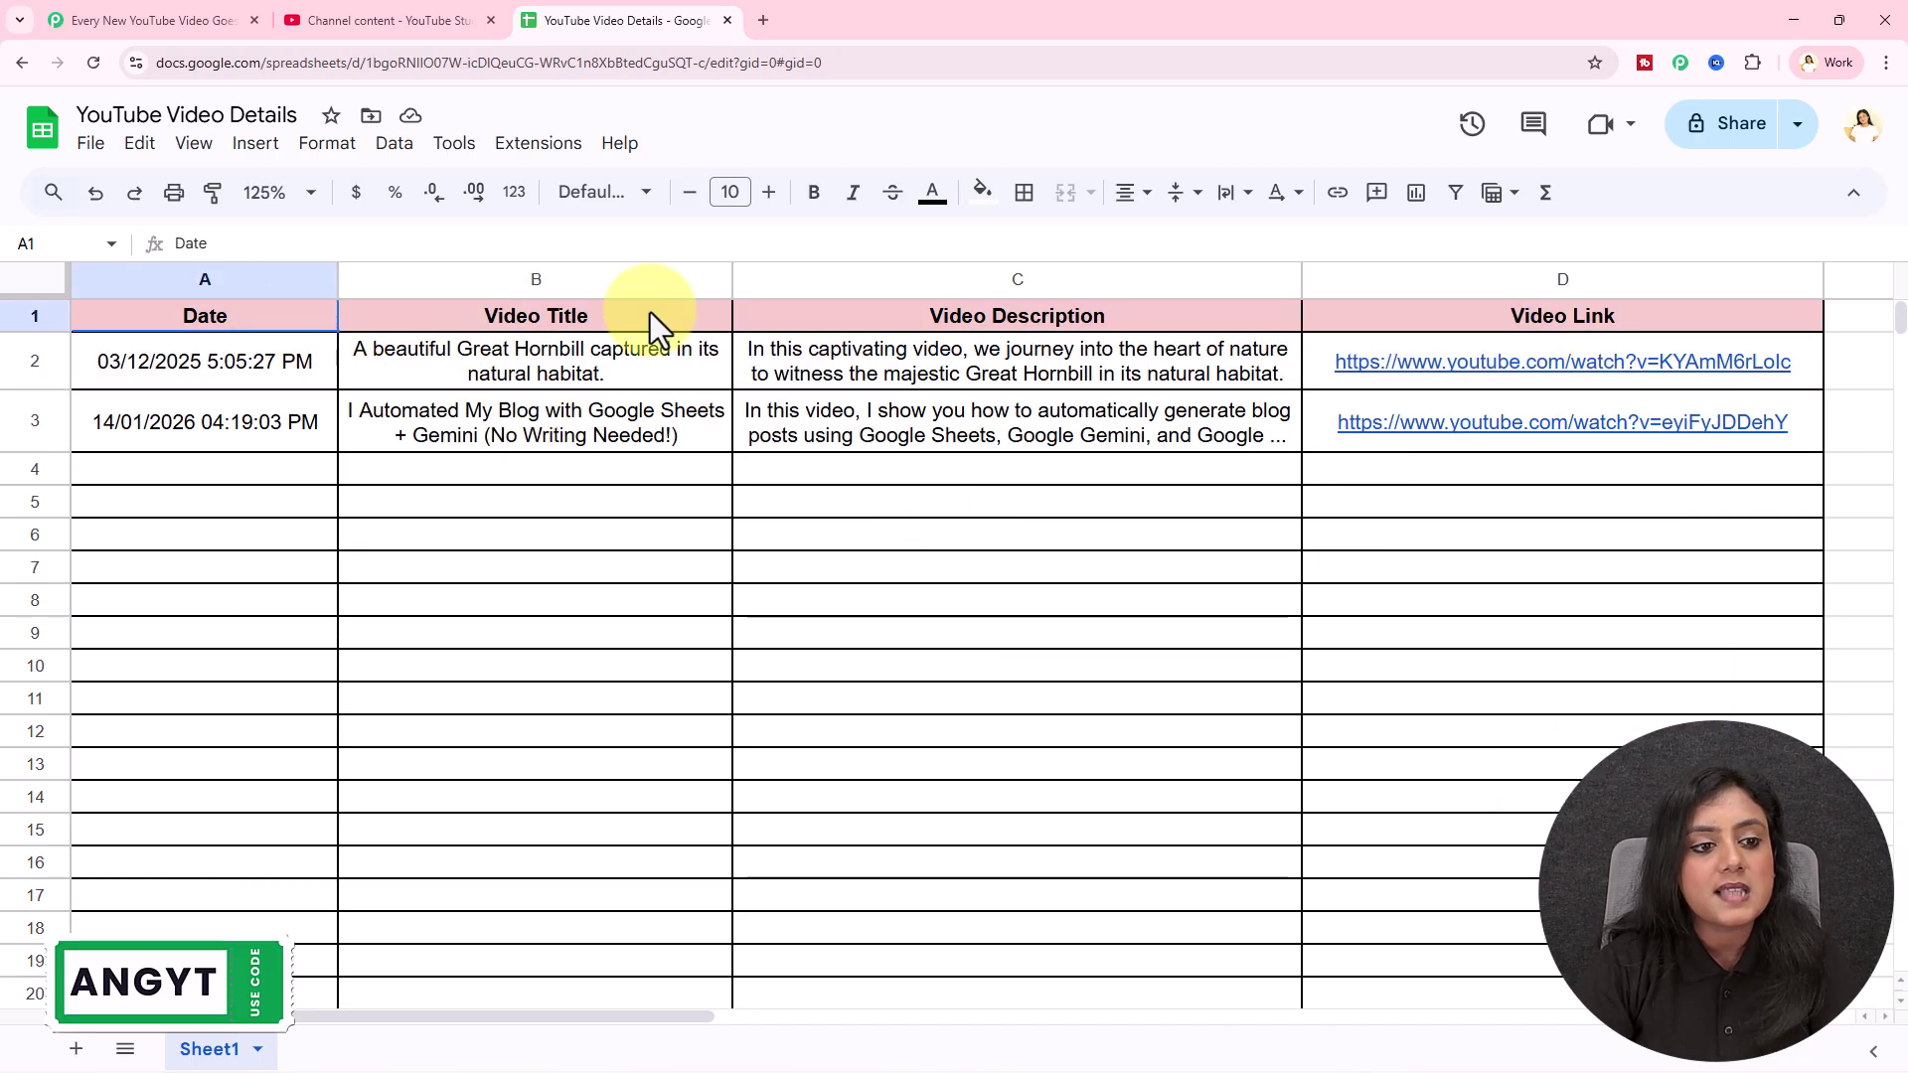
{"action": "left_click", "coordinate": [945, 667]}
{"action": "left_click", "coordinate": [171, 18]}
Open field mapping for Date and look through the YouTube response data for the video's publish time
{"action": "left_click", "coordinate": [1230, 448]}
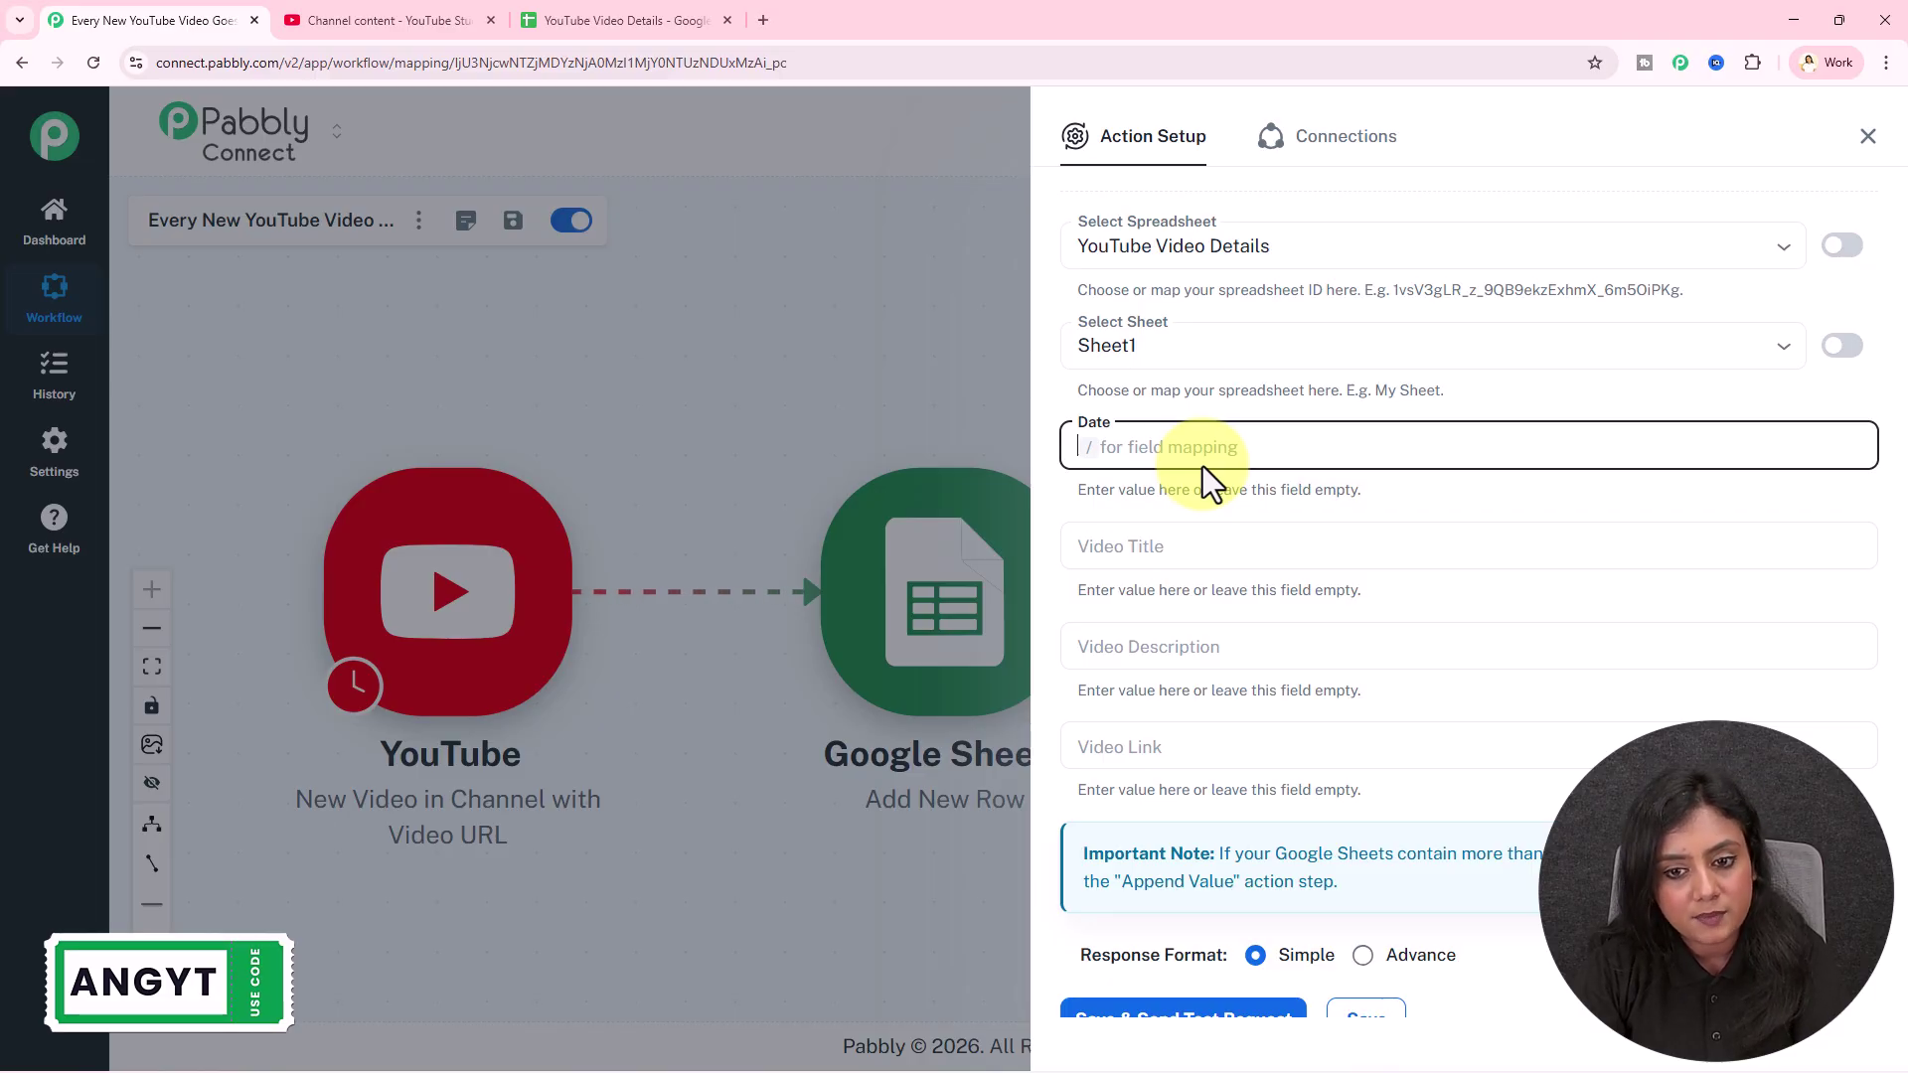
{"action": "type", "text": "/"}
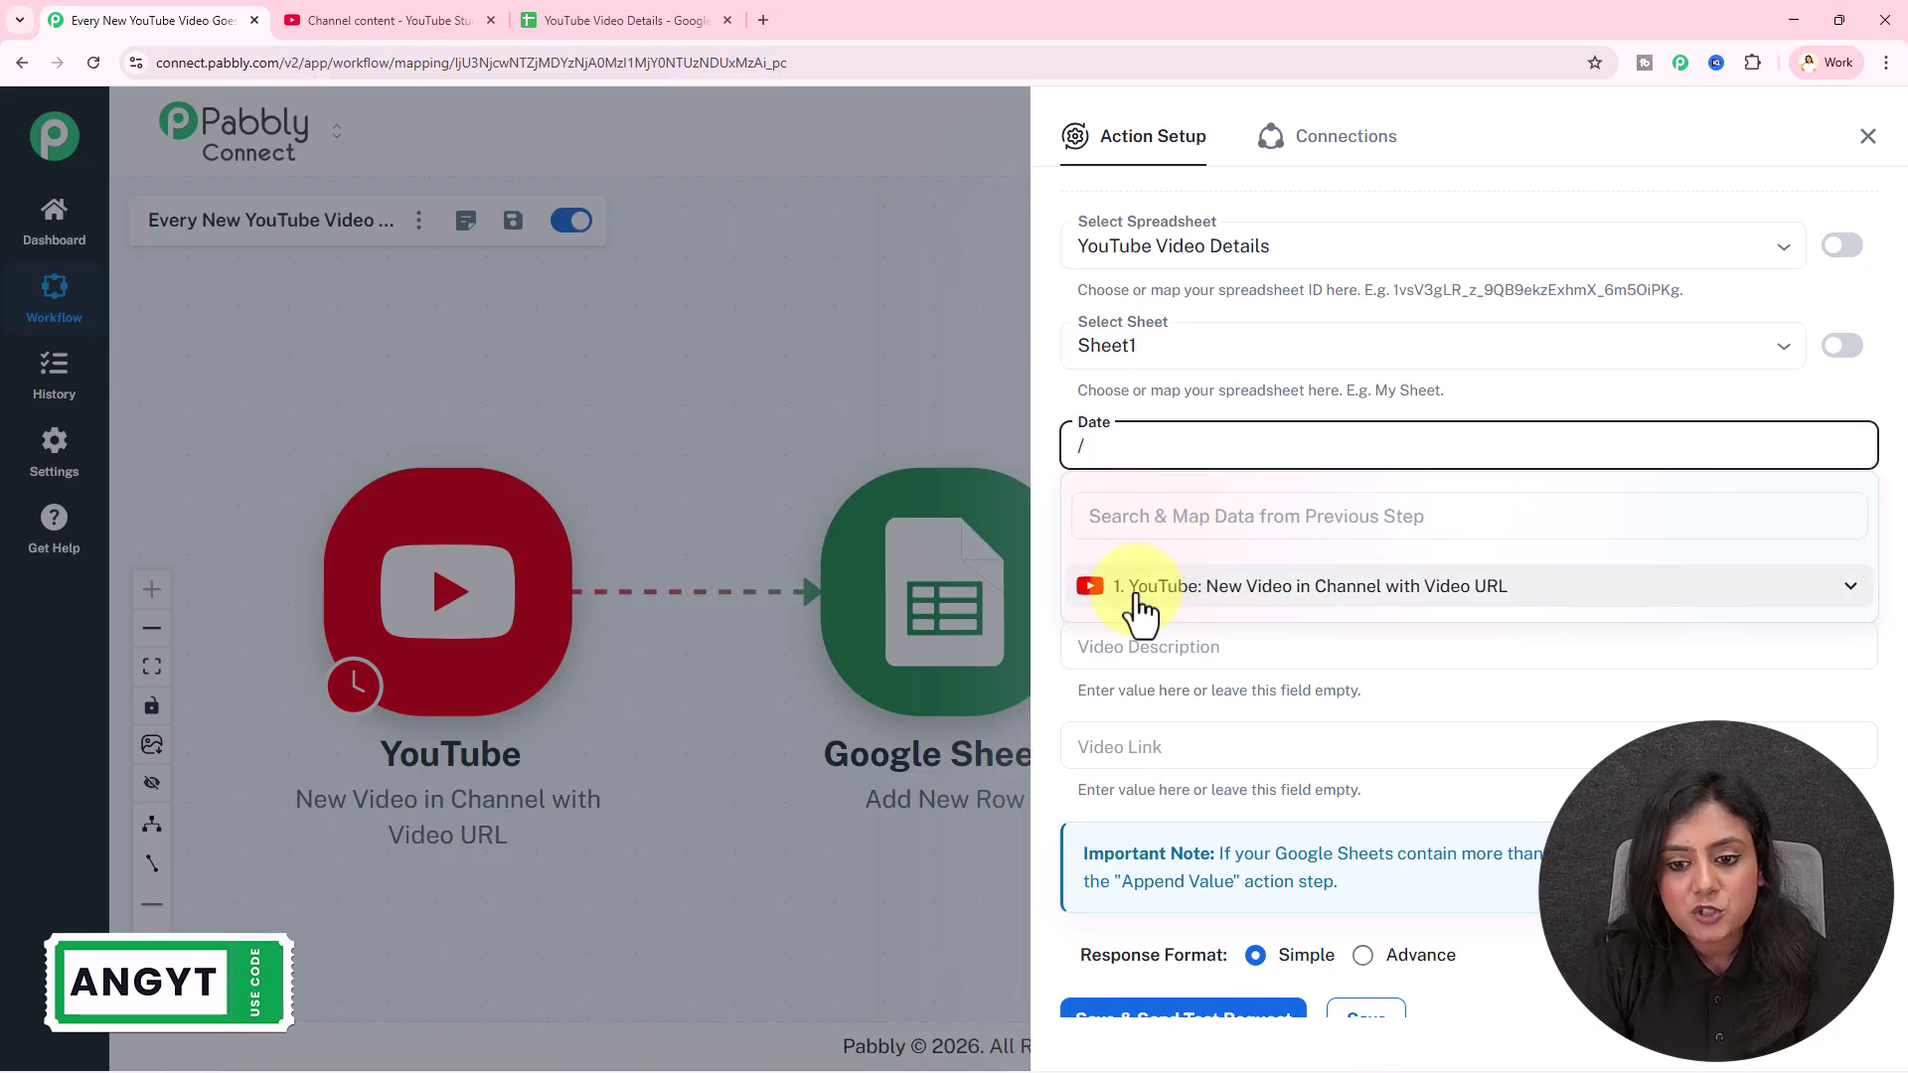
{"action": "left_click", "coordinate": [1567, 612]}
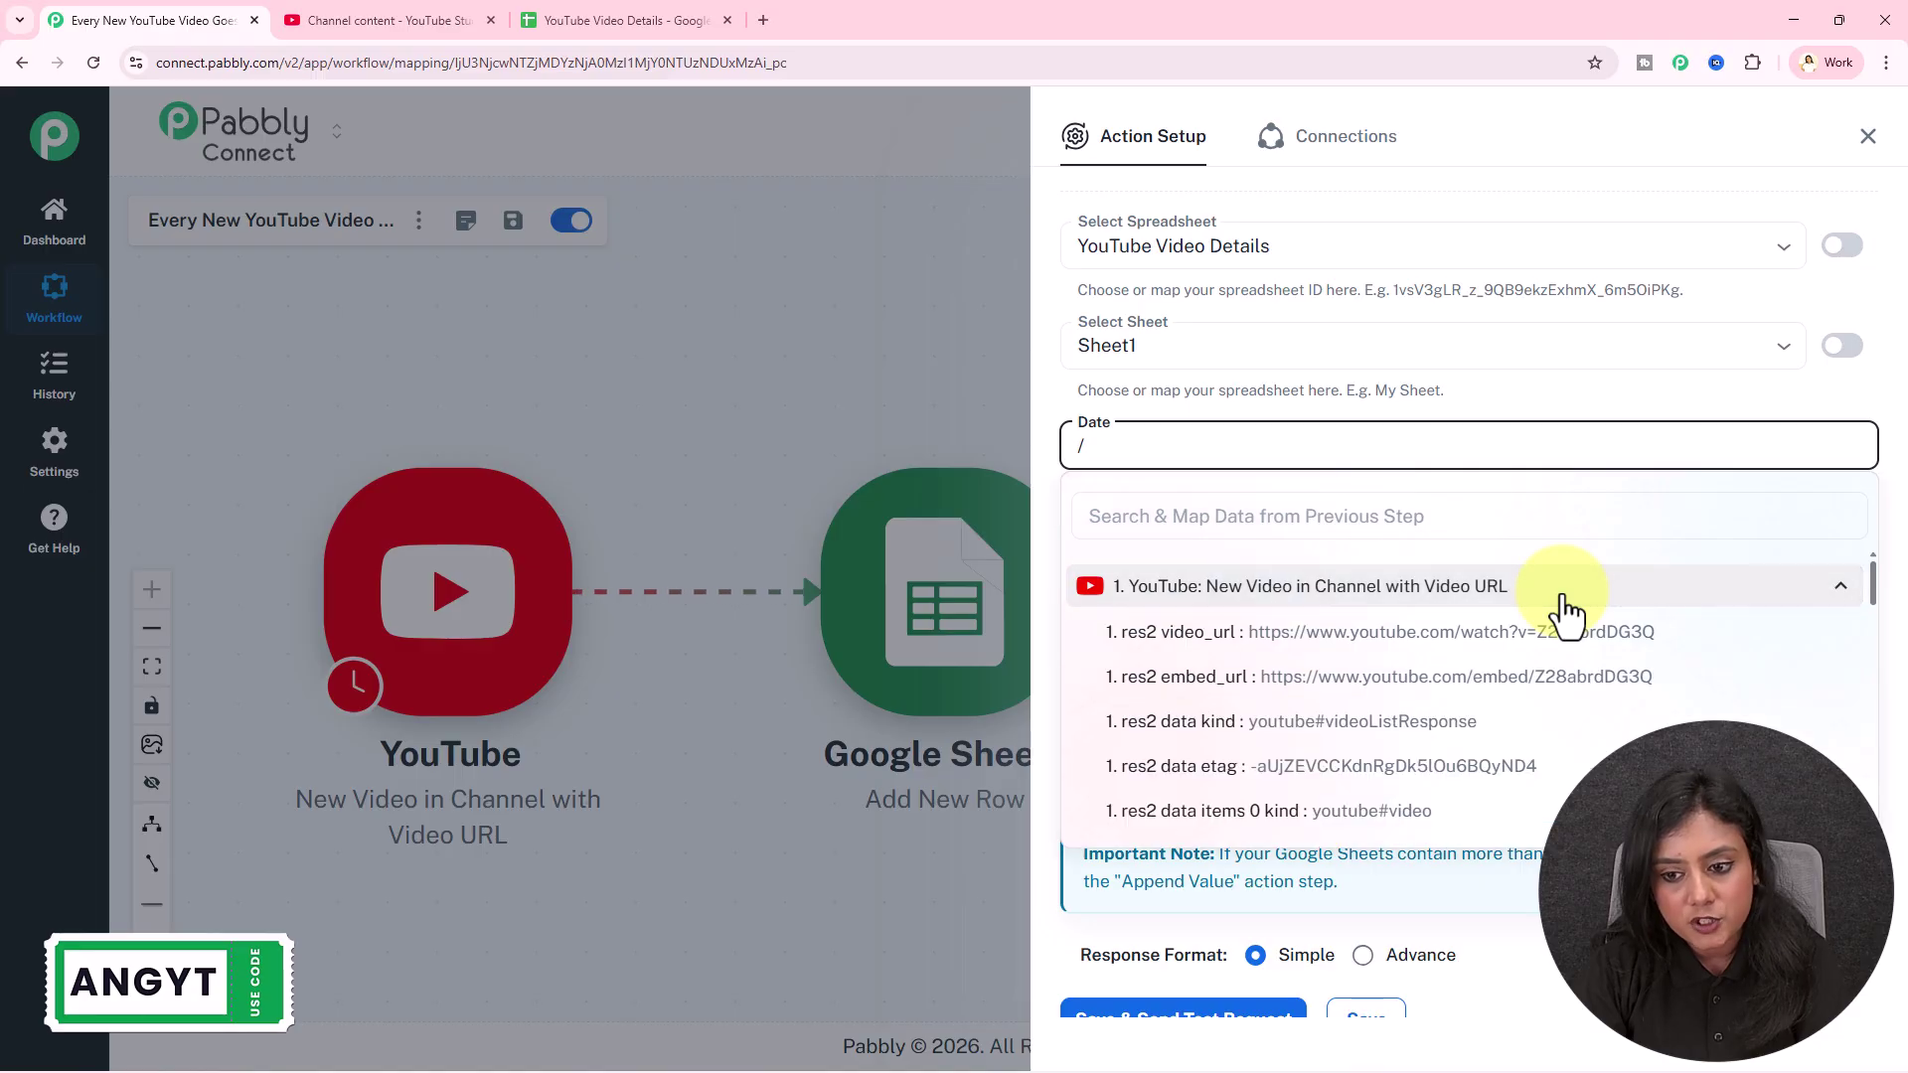
{"action": "scroll", "coordinate": [1550, 758], "scroll_direction": "down", "scroll_amount": 1}
{"action": "scroll", "coordinate": [1558, 752], "scroll_direction": "down", "scroll_amount": 15}
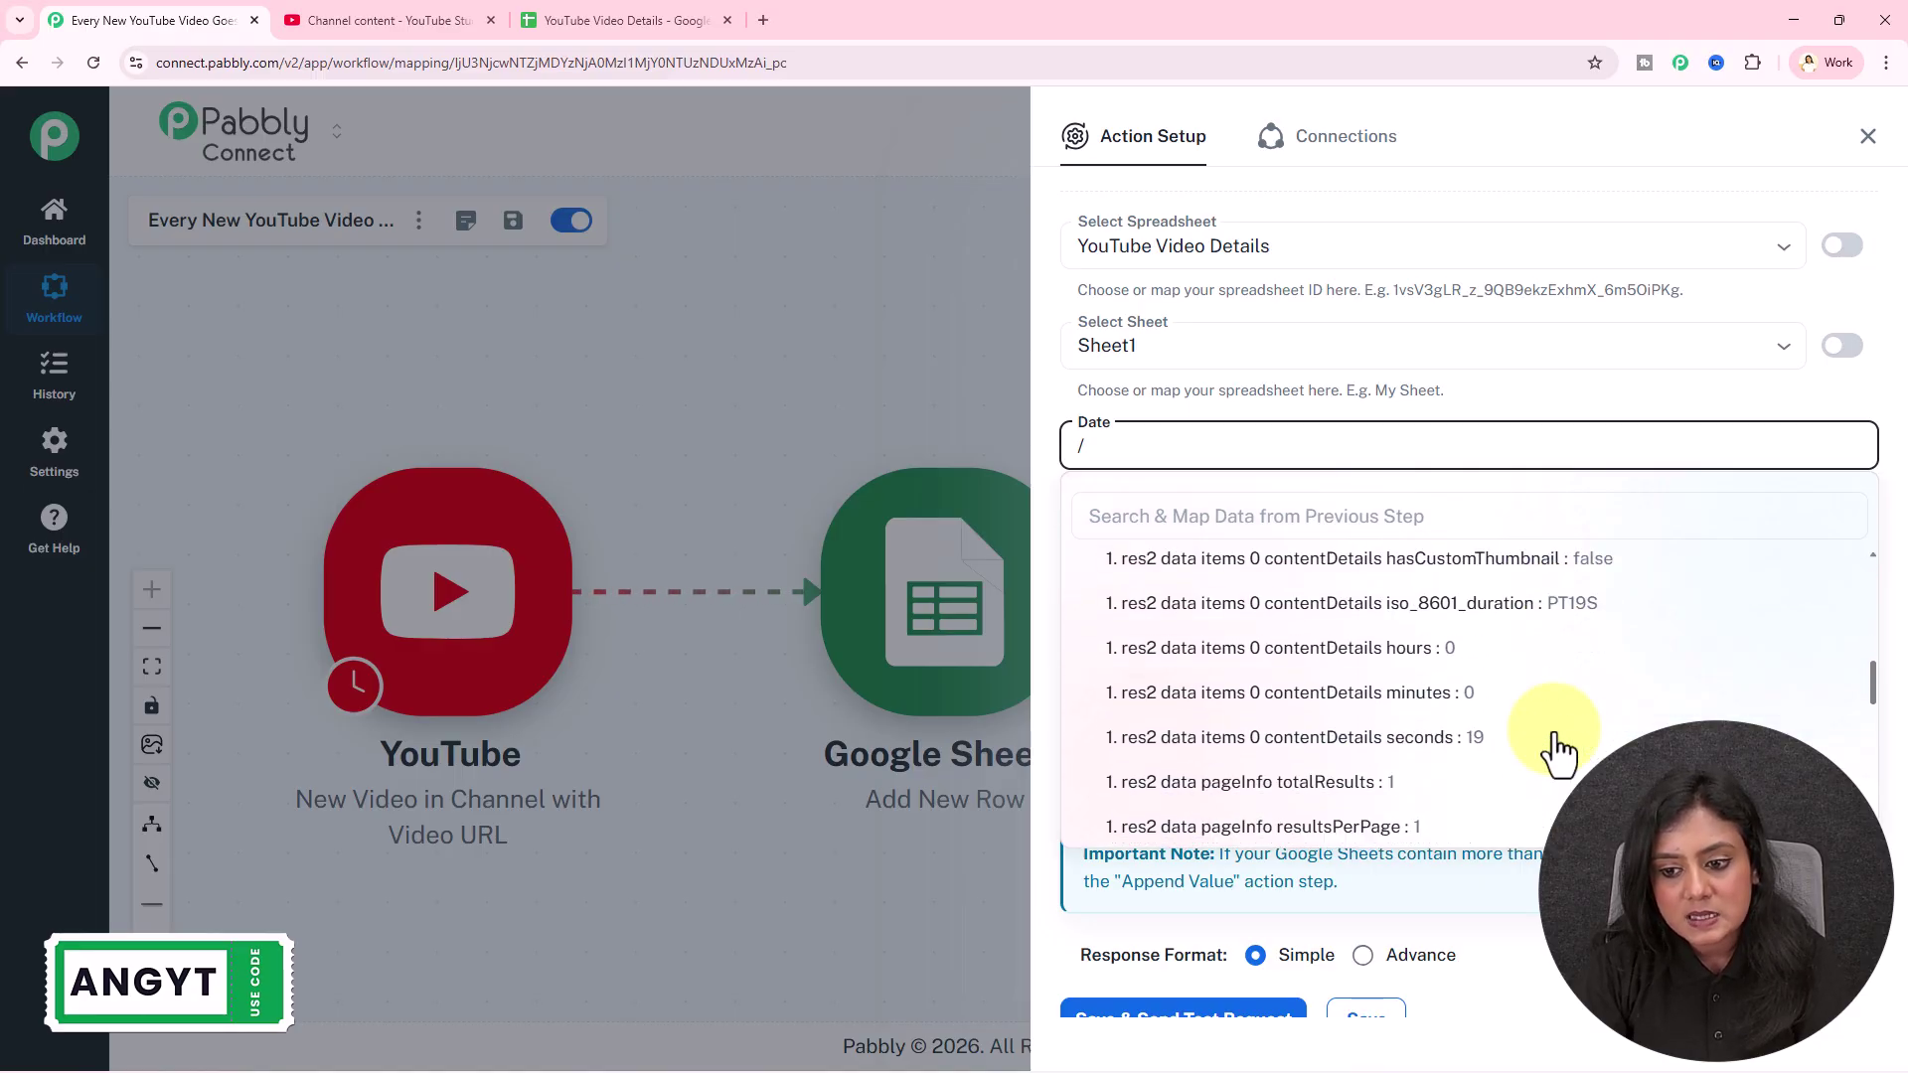
{"action": "scroll", "coordinate": [1558, 752], "scroll_direction": "down", "scroll_amount": 5}
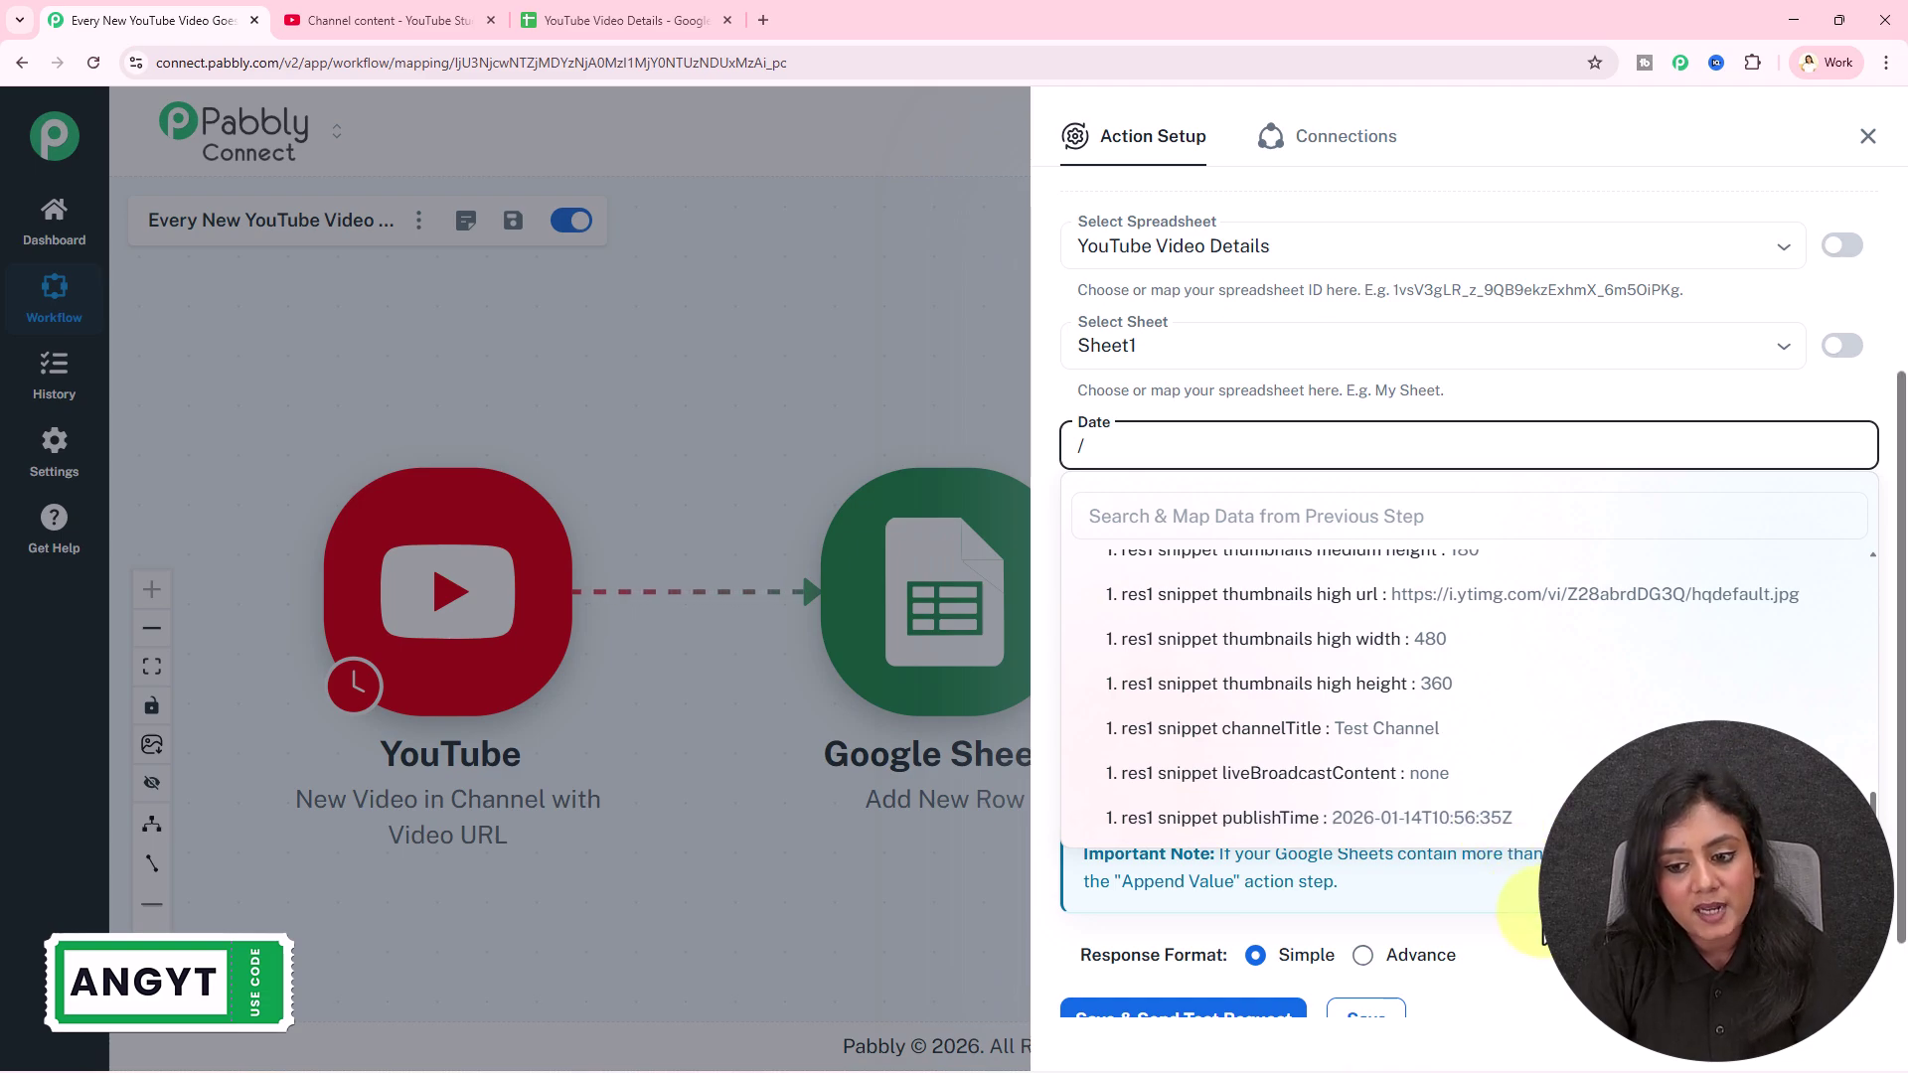
Save the Google Sheets action without mapping the video data and close its setup
{"action": "left_click", "coordinate": [1521, 954]}
{"action": "scroll", "coordinate": [1510, 934], "scroll_direction": "down", "scroll_amount": 1}
{"action": "left_click", "coordinate": [1381, 917]}
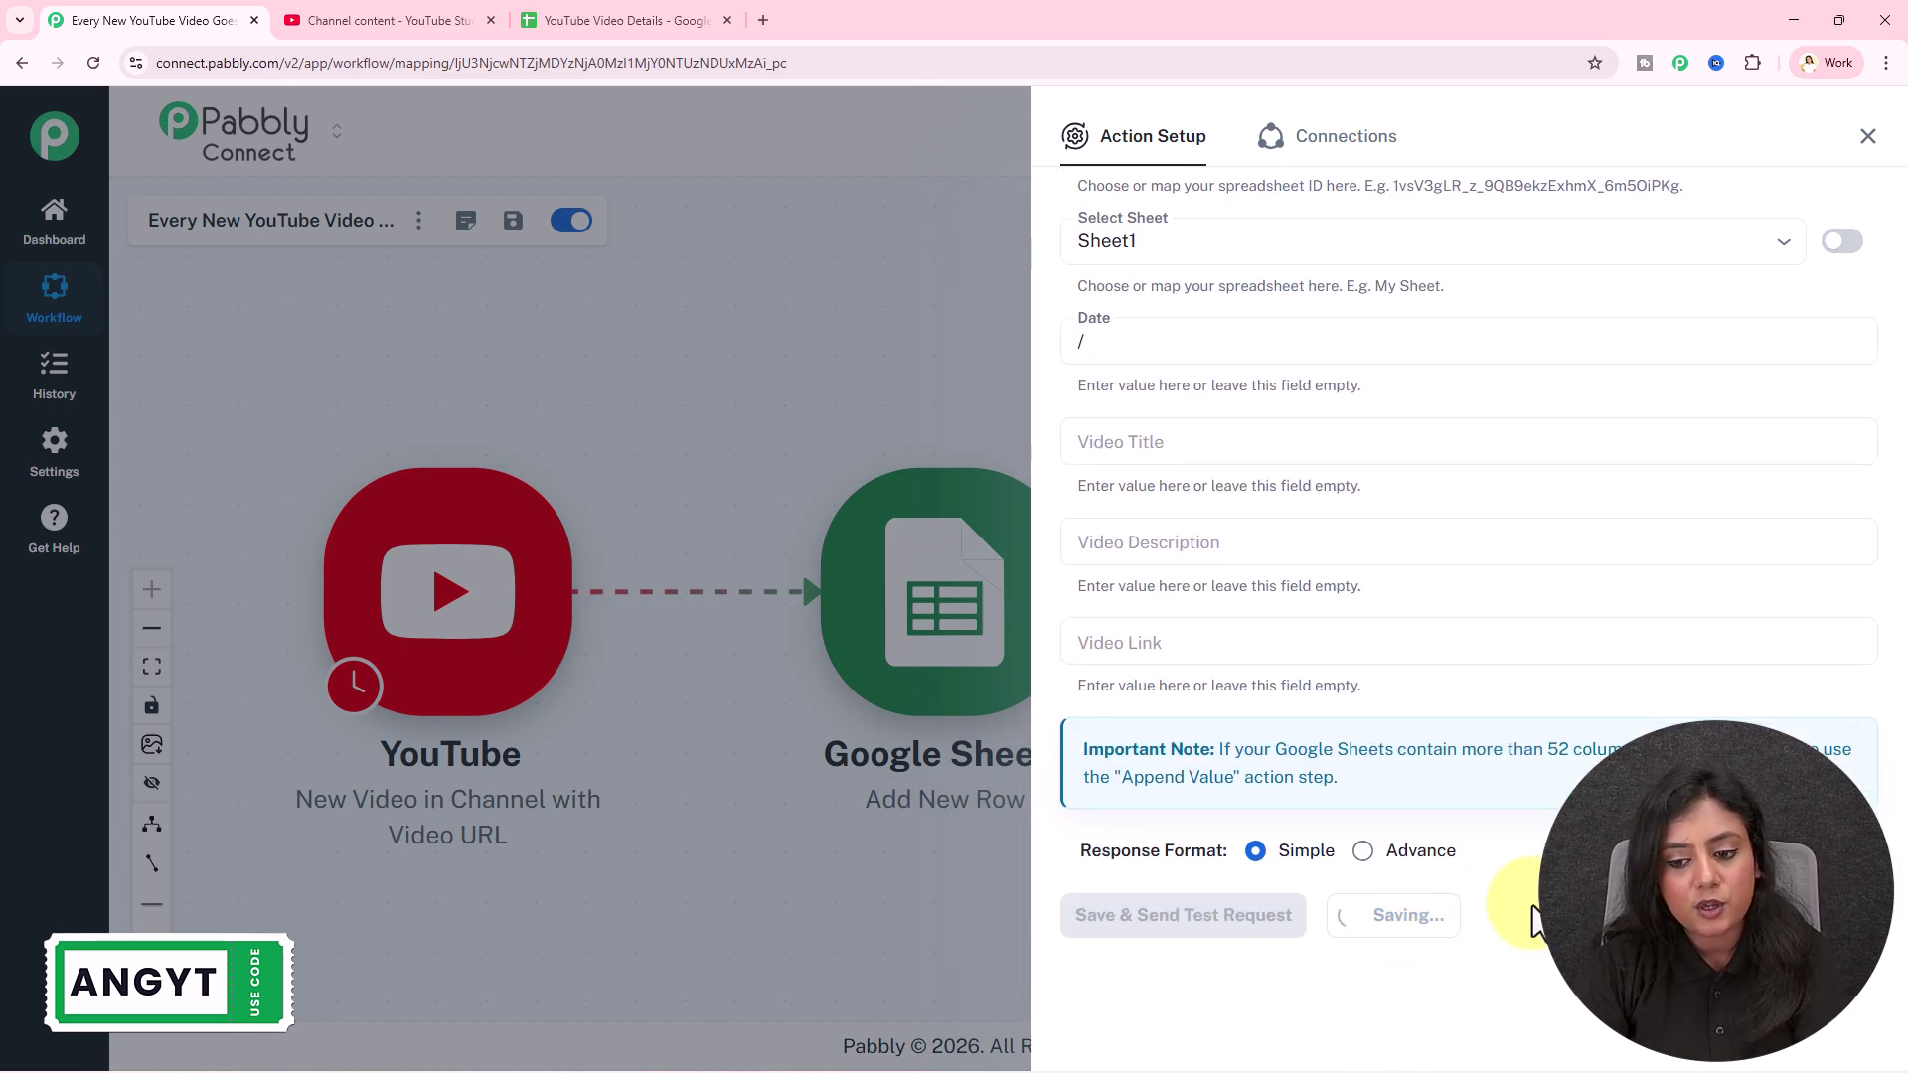
{"action": "left_click", "coordinate": [1868, 137]}
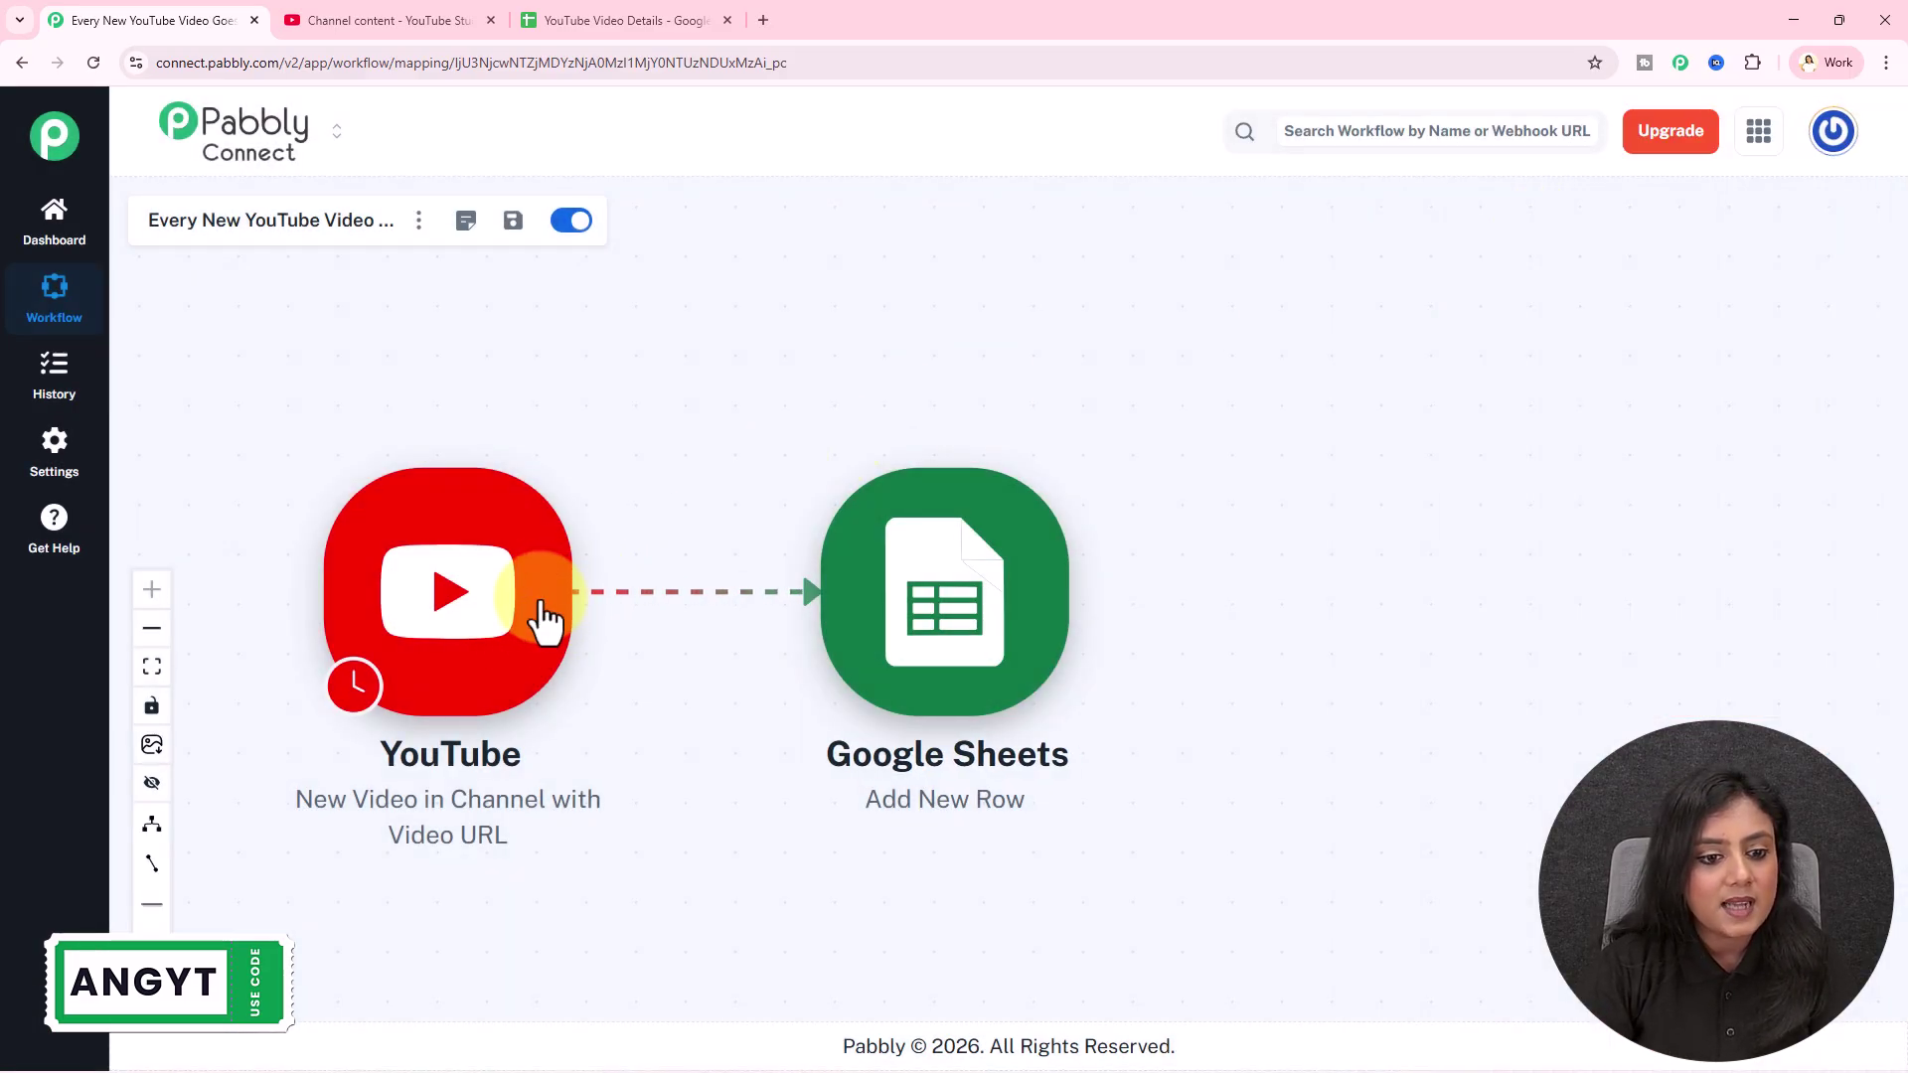
Insert and connect a DateTime Formatter (Pabbly) action between YouTube and Google Sheets with the event Format Date with Time Zone
{"action": "left_click", "coordinate": [597, 599]}
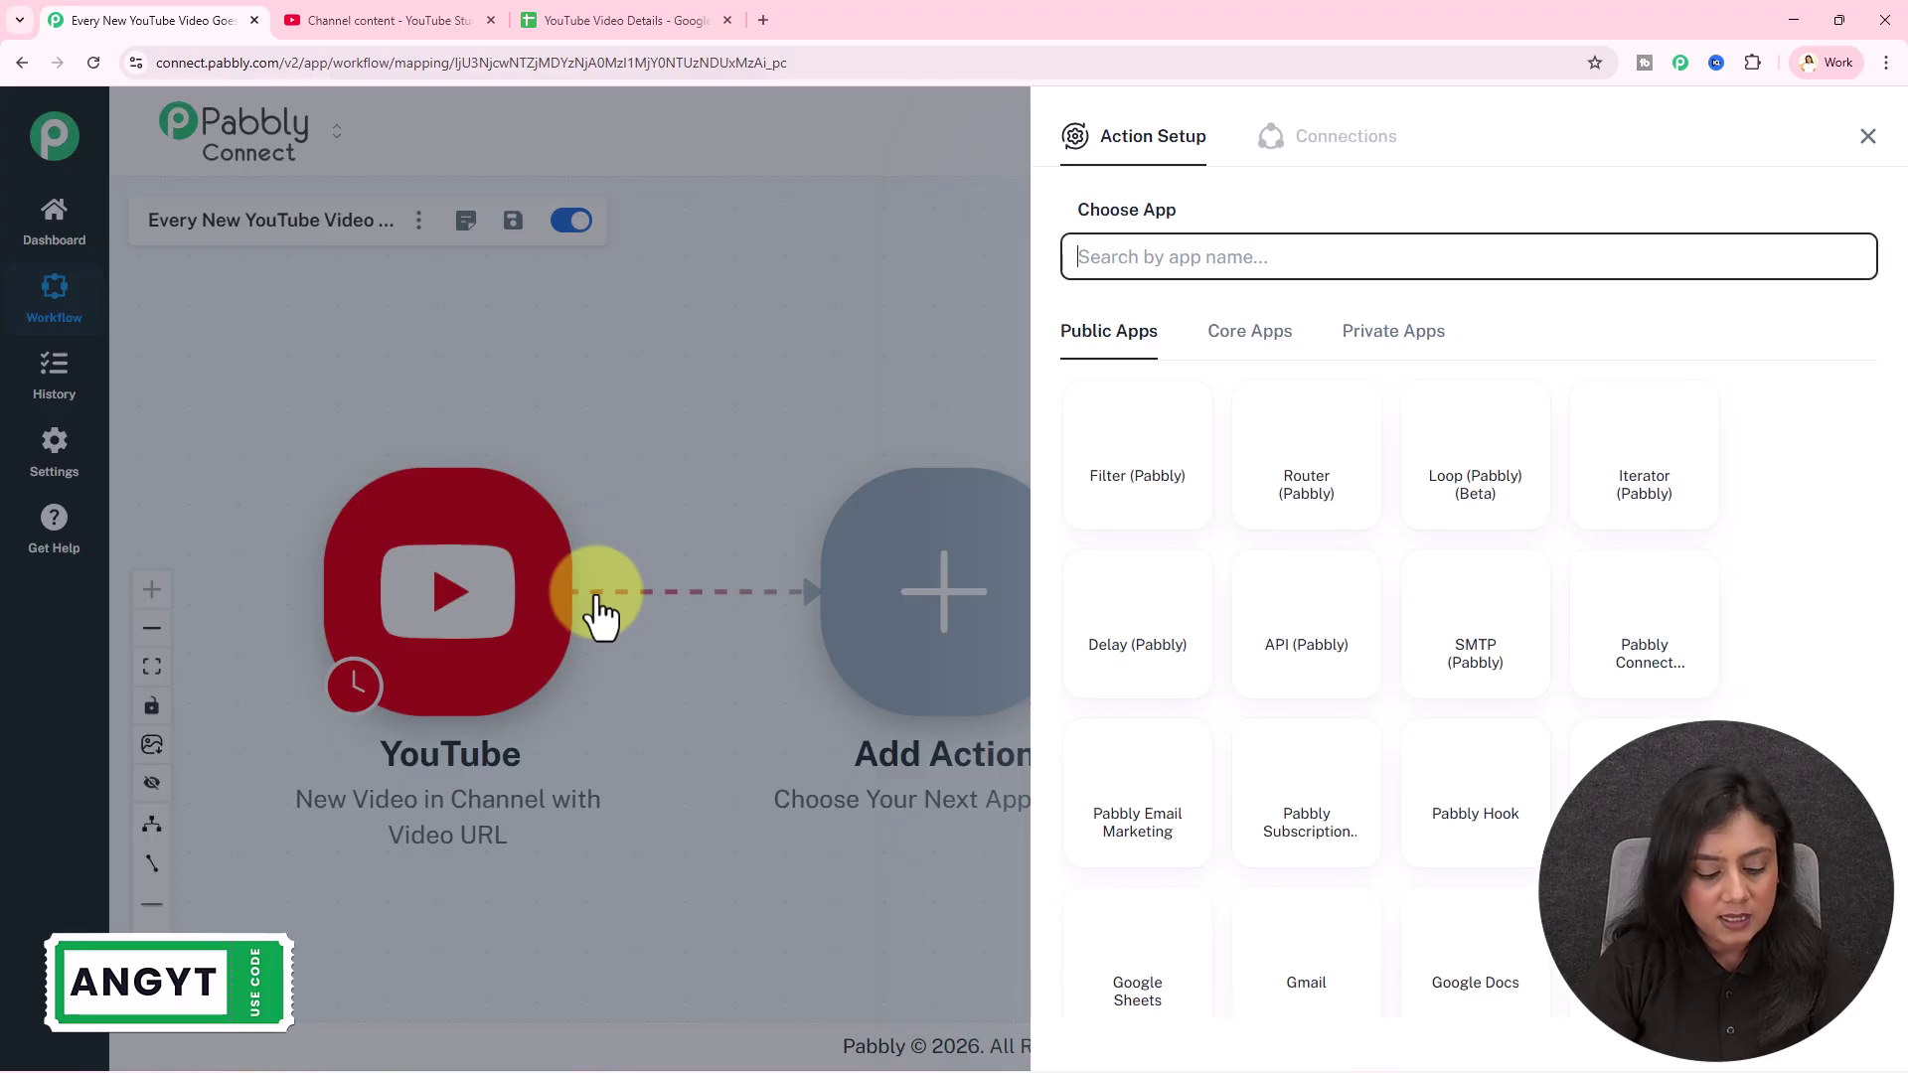
{"action": "type", "text": "Date"}
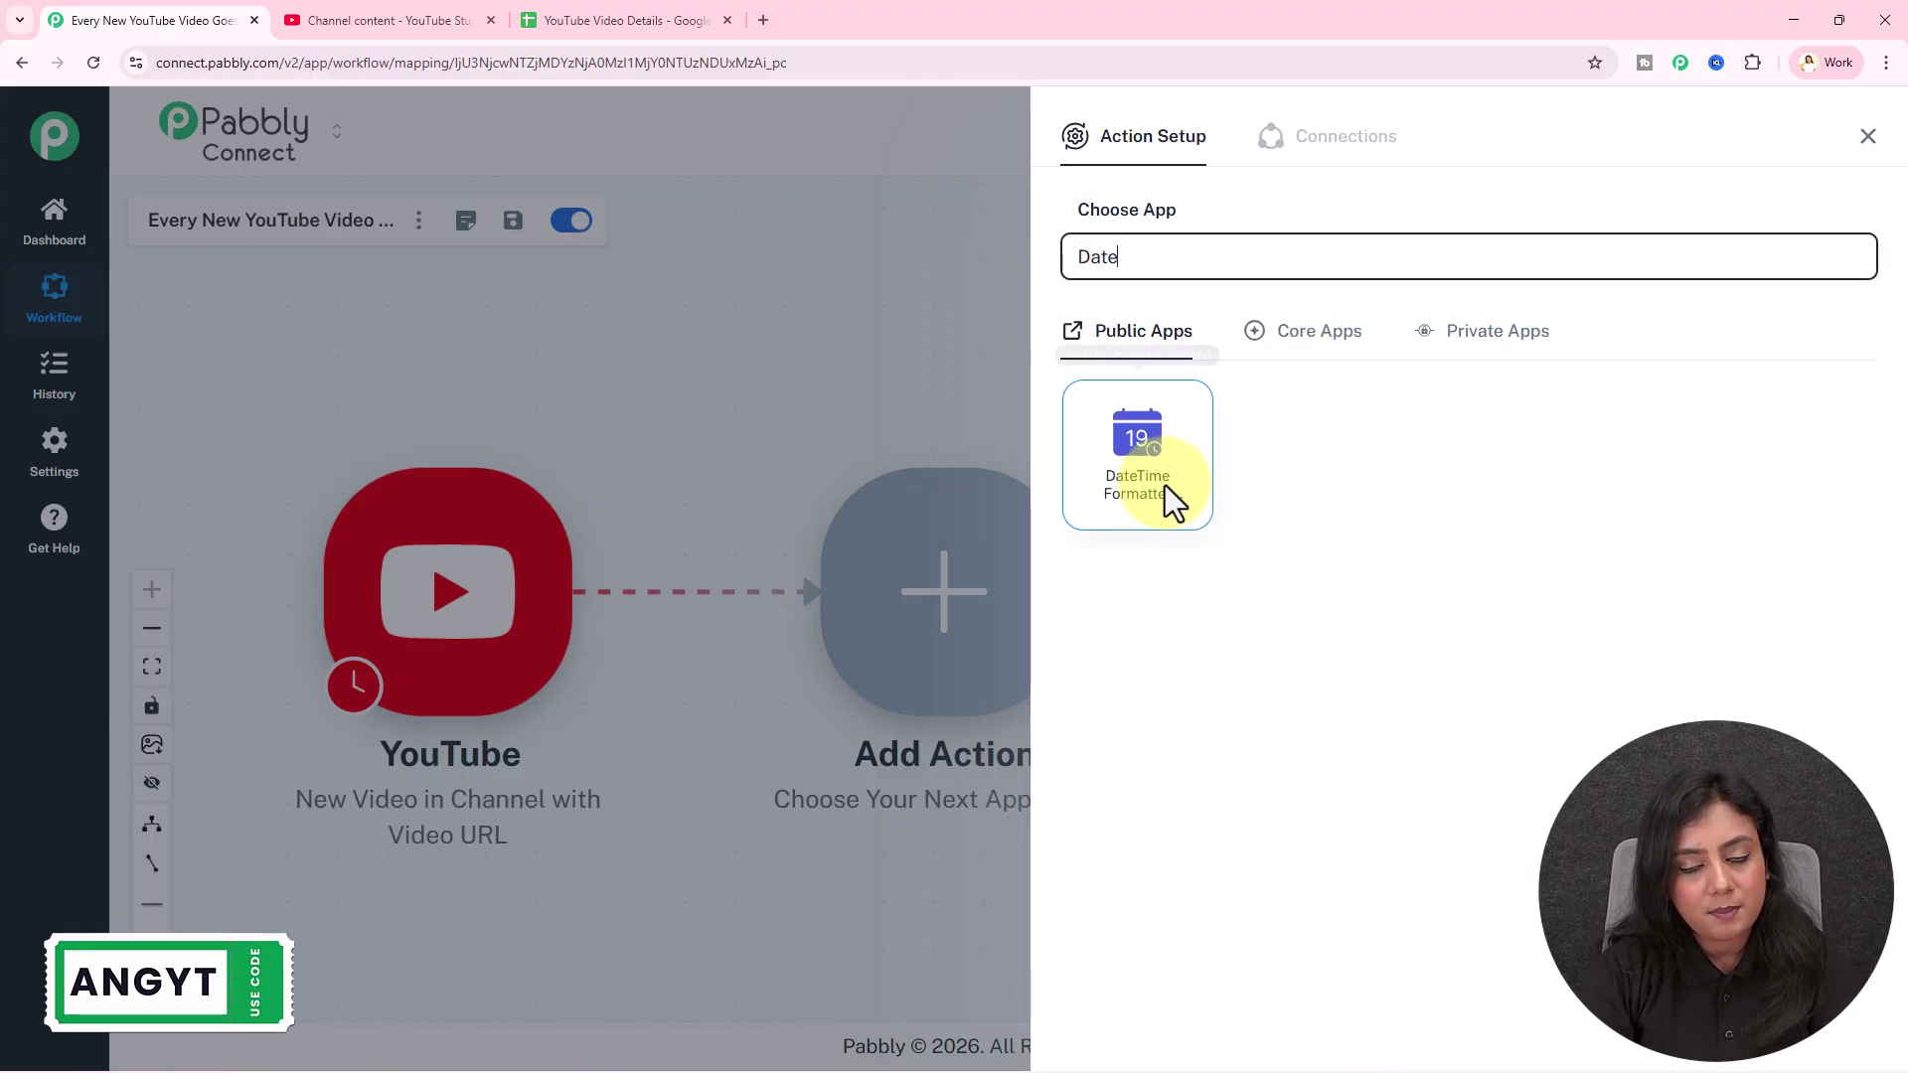
{"action": "left_click", "coordinate": [1166, 502]}
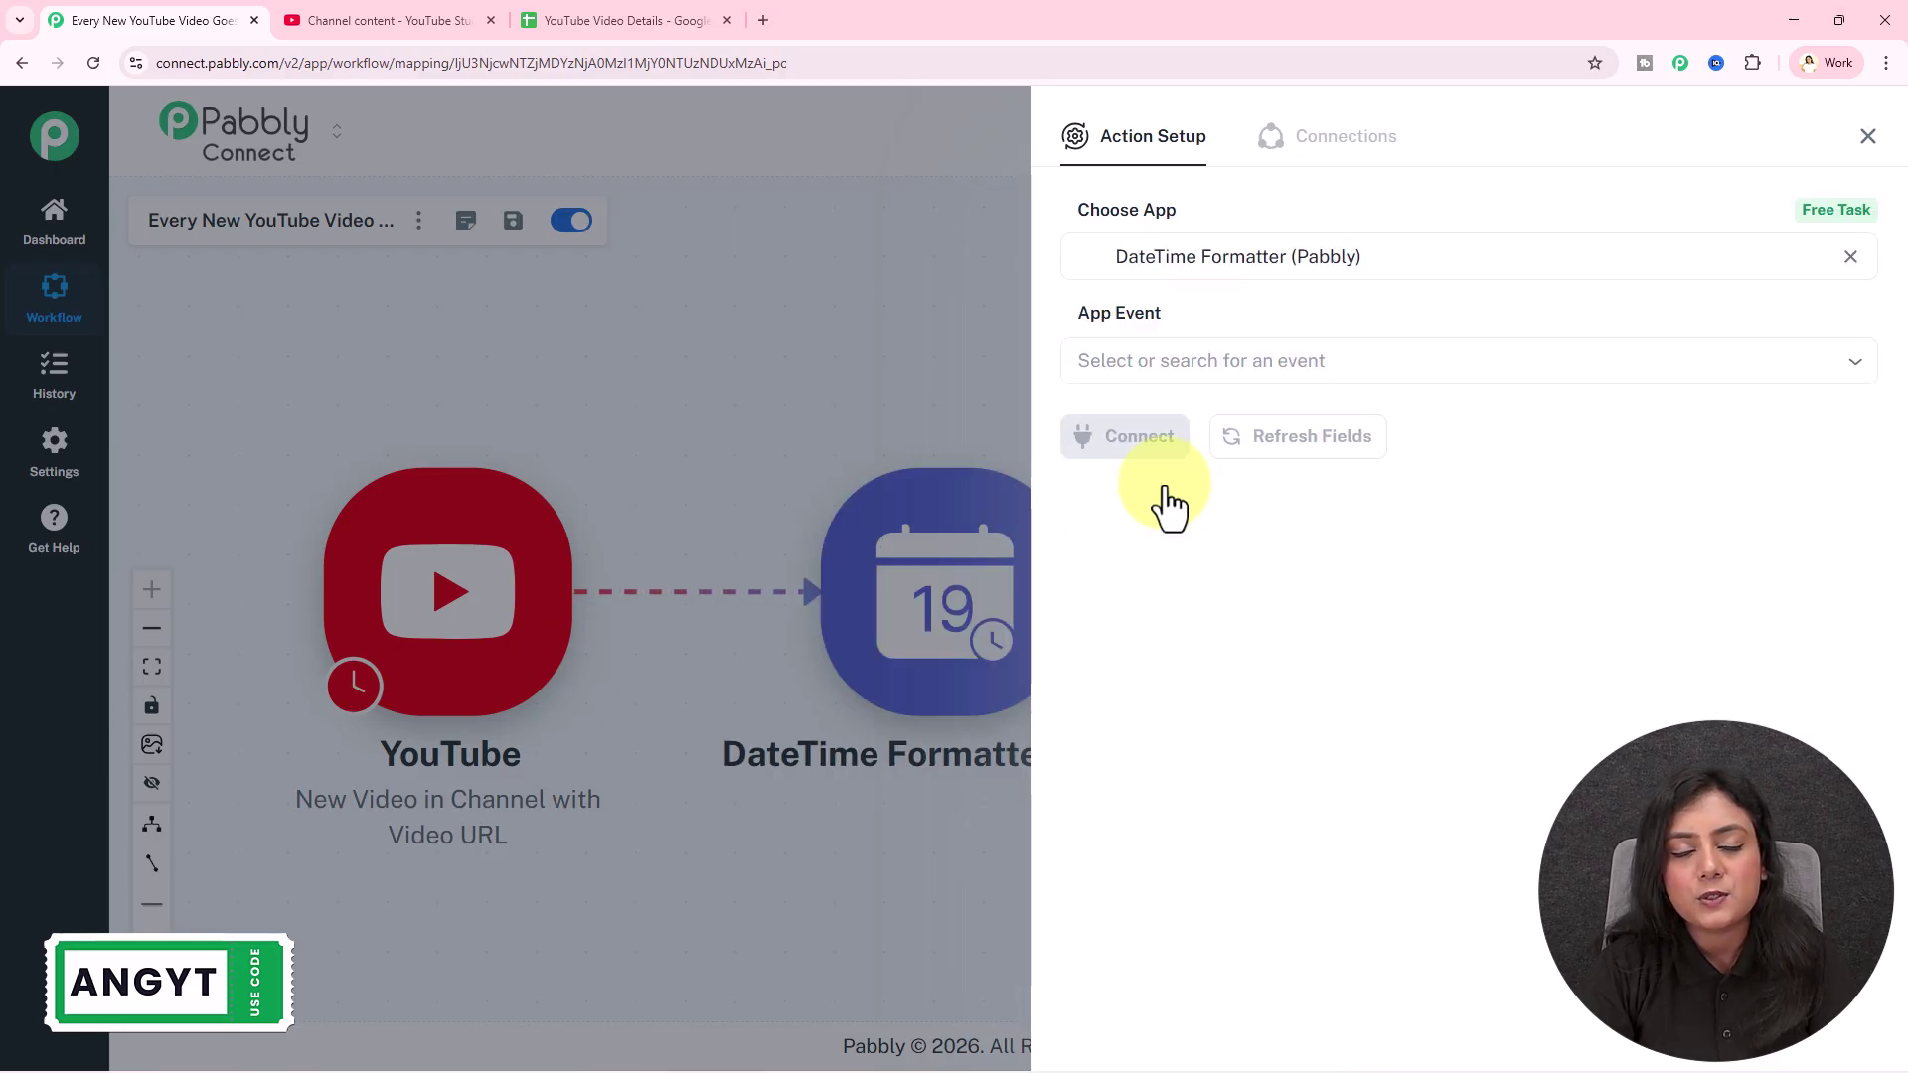
{"action": "left_click", "coordinate": [1248, 363]}
{"action": "left_click", "coordinate": [1225, 413]}
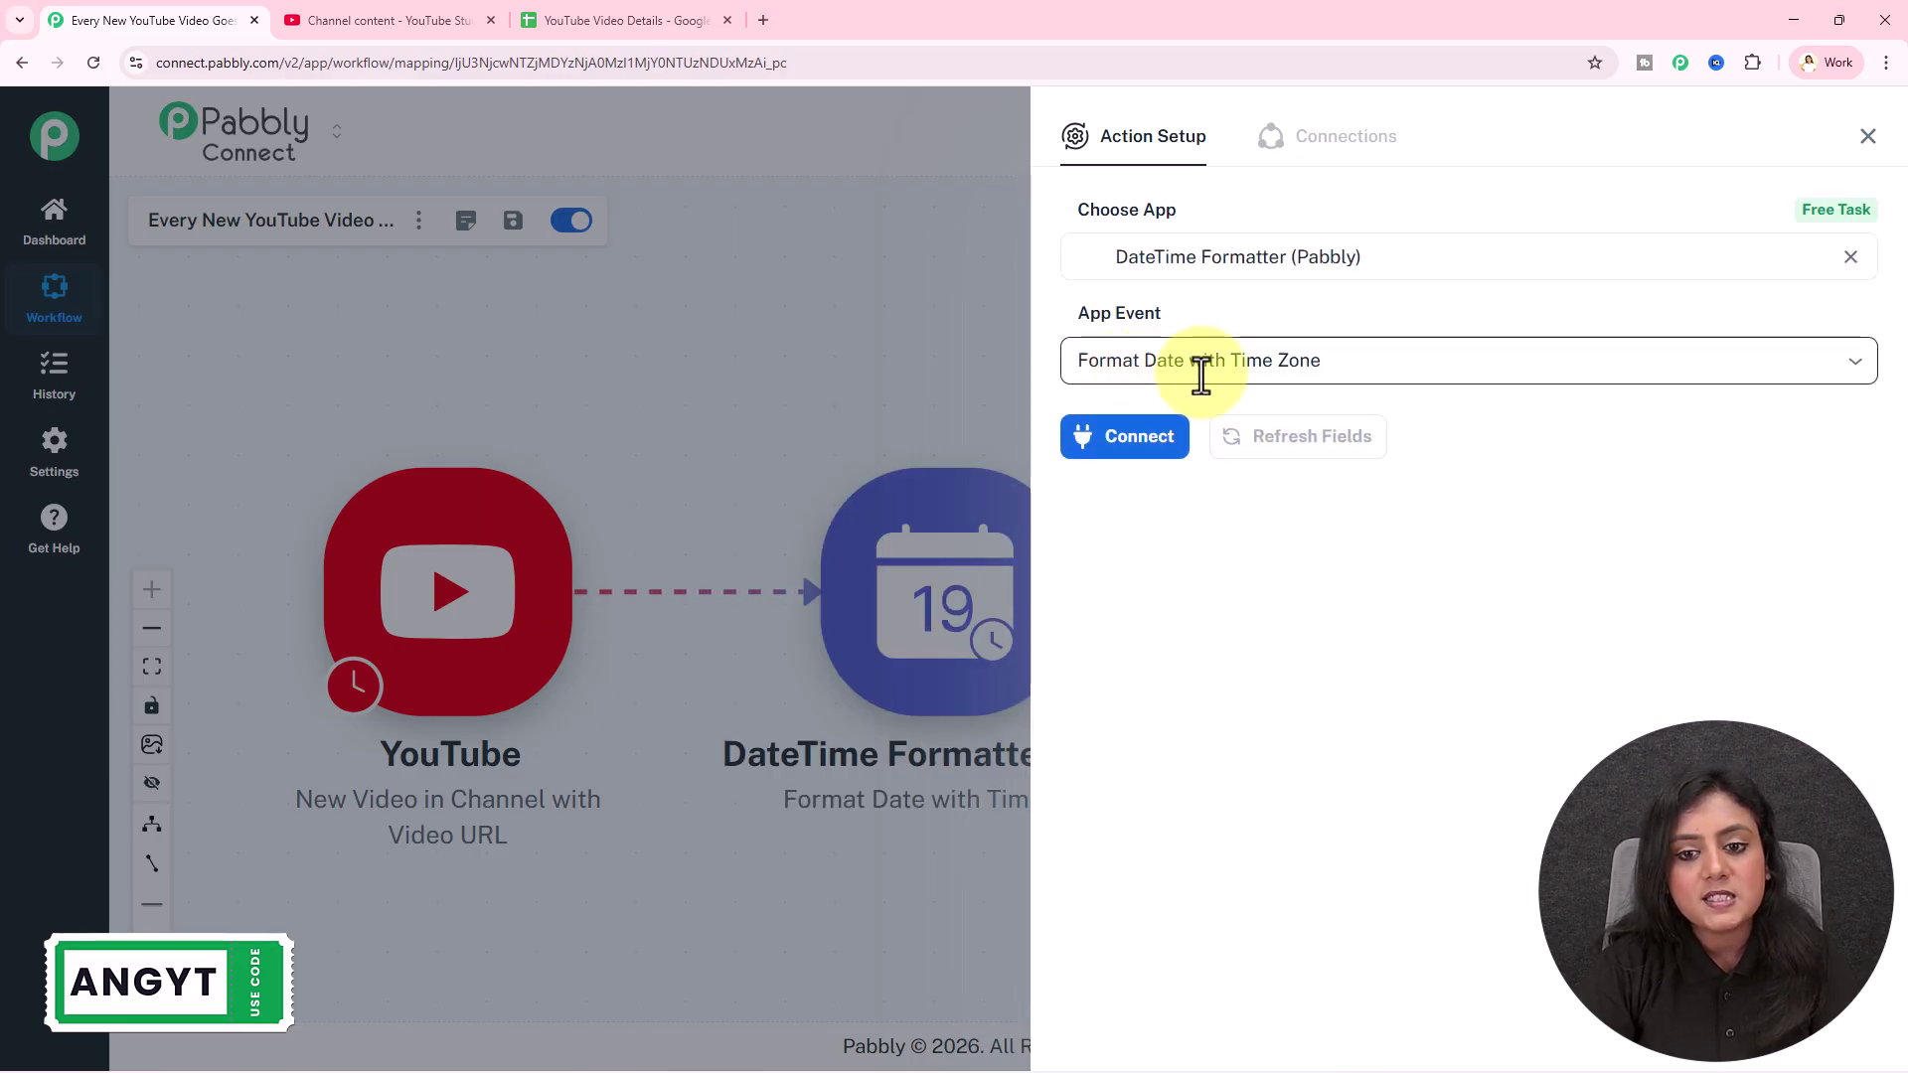
{"action": "left_click", "coordinate": [1156, 438]}
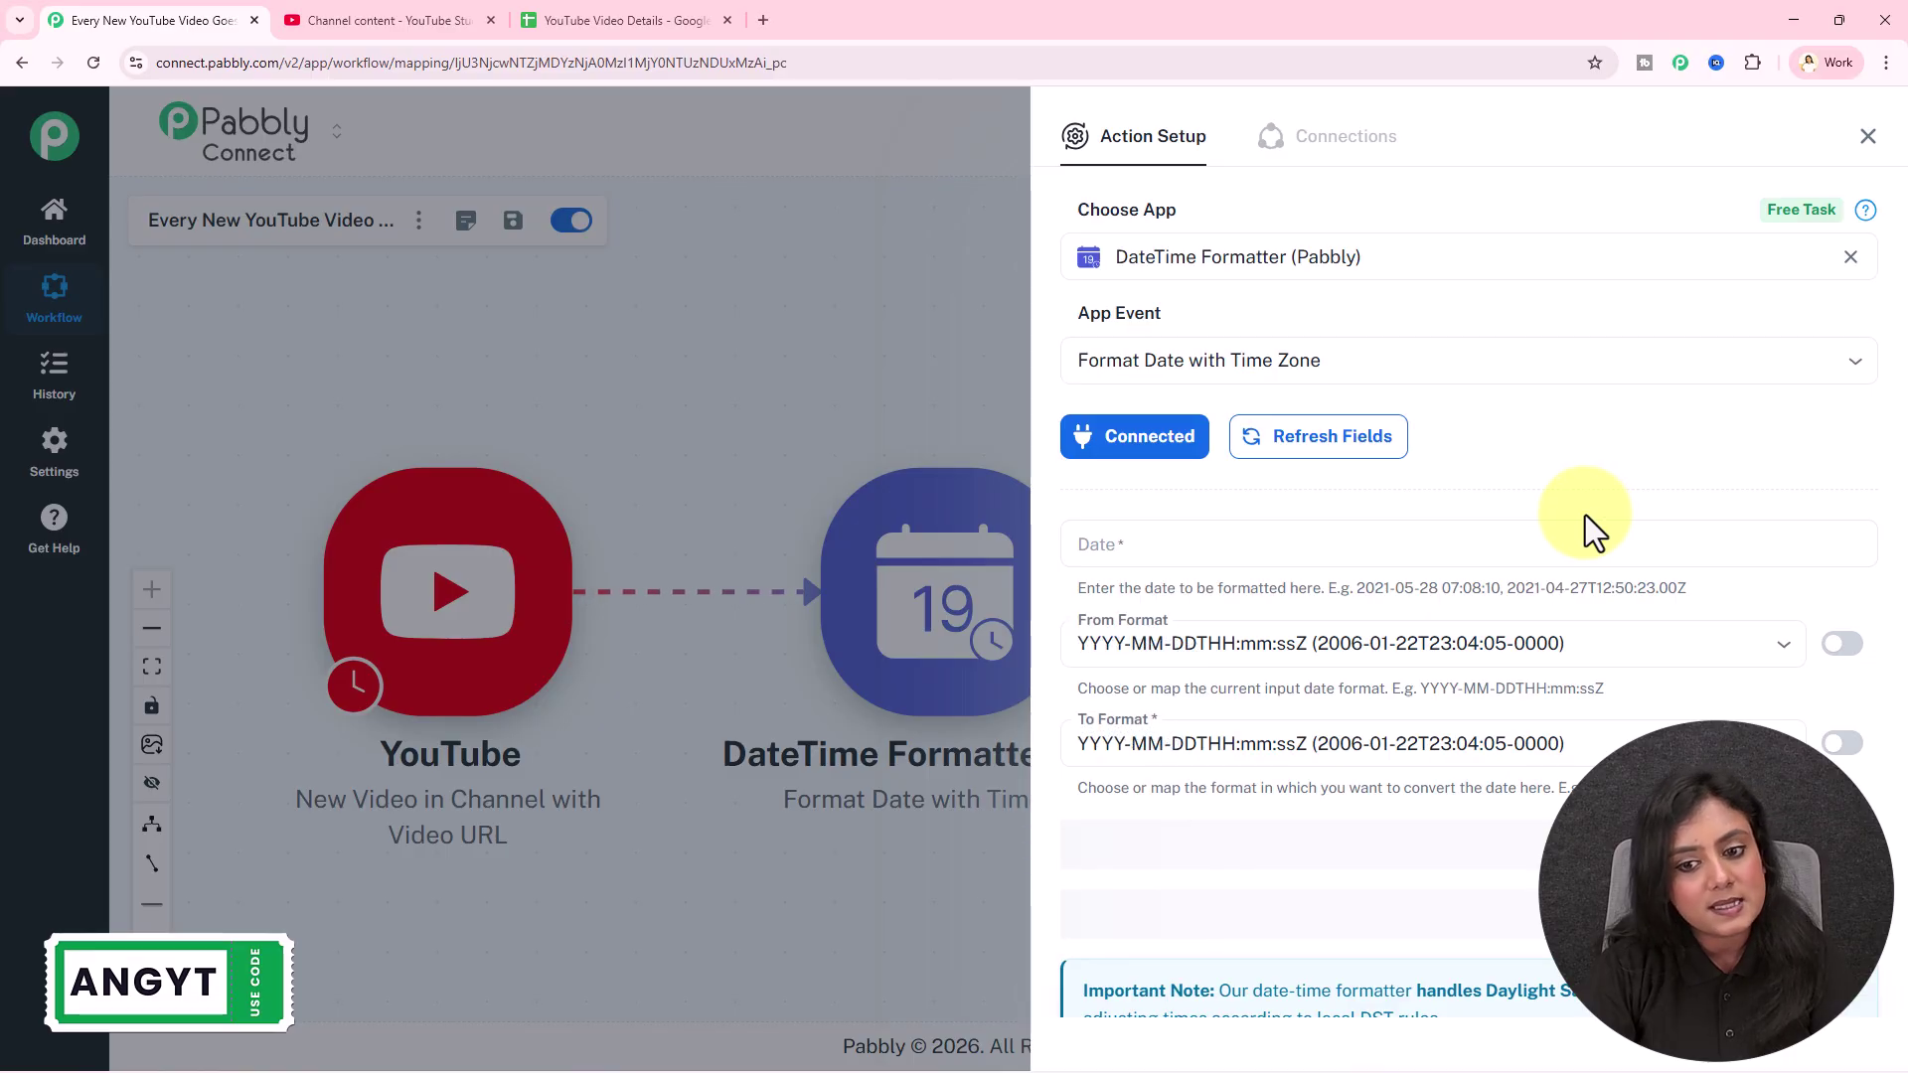
Map the DateTime Formatter's Date to the YouTube response's res1 snippet publishTime
{"action": "scroll", "coordinate": [1584, 515], "scroll_direction": "down", "scroll_amount": 2}
{"action": "left_click", "coordinate": [1243, 347]}
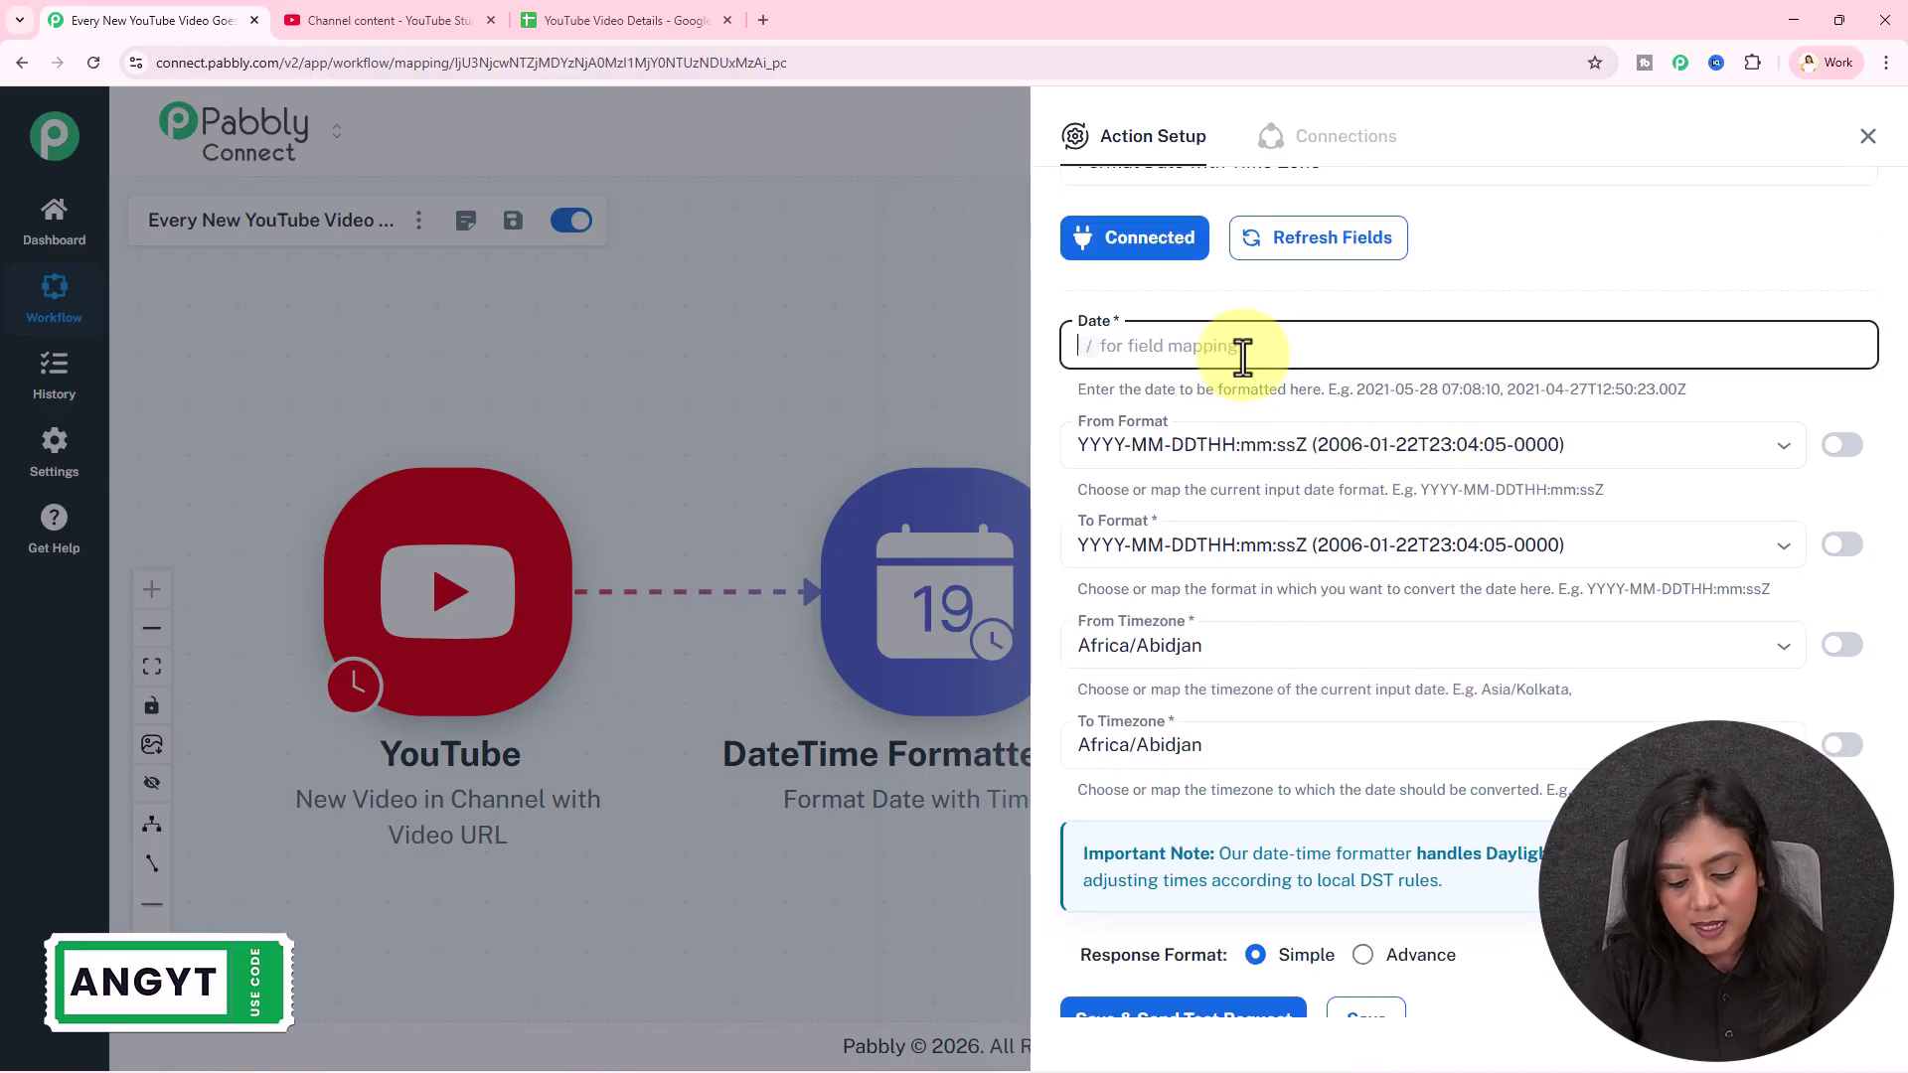
{"action": "type", "text": "/"}
{"action": "left_click", "coordinate": [1258, 513]}
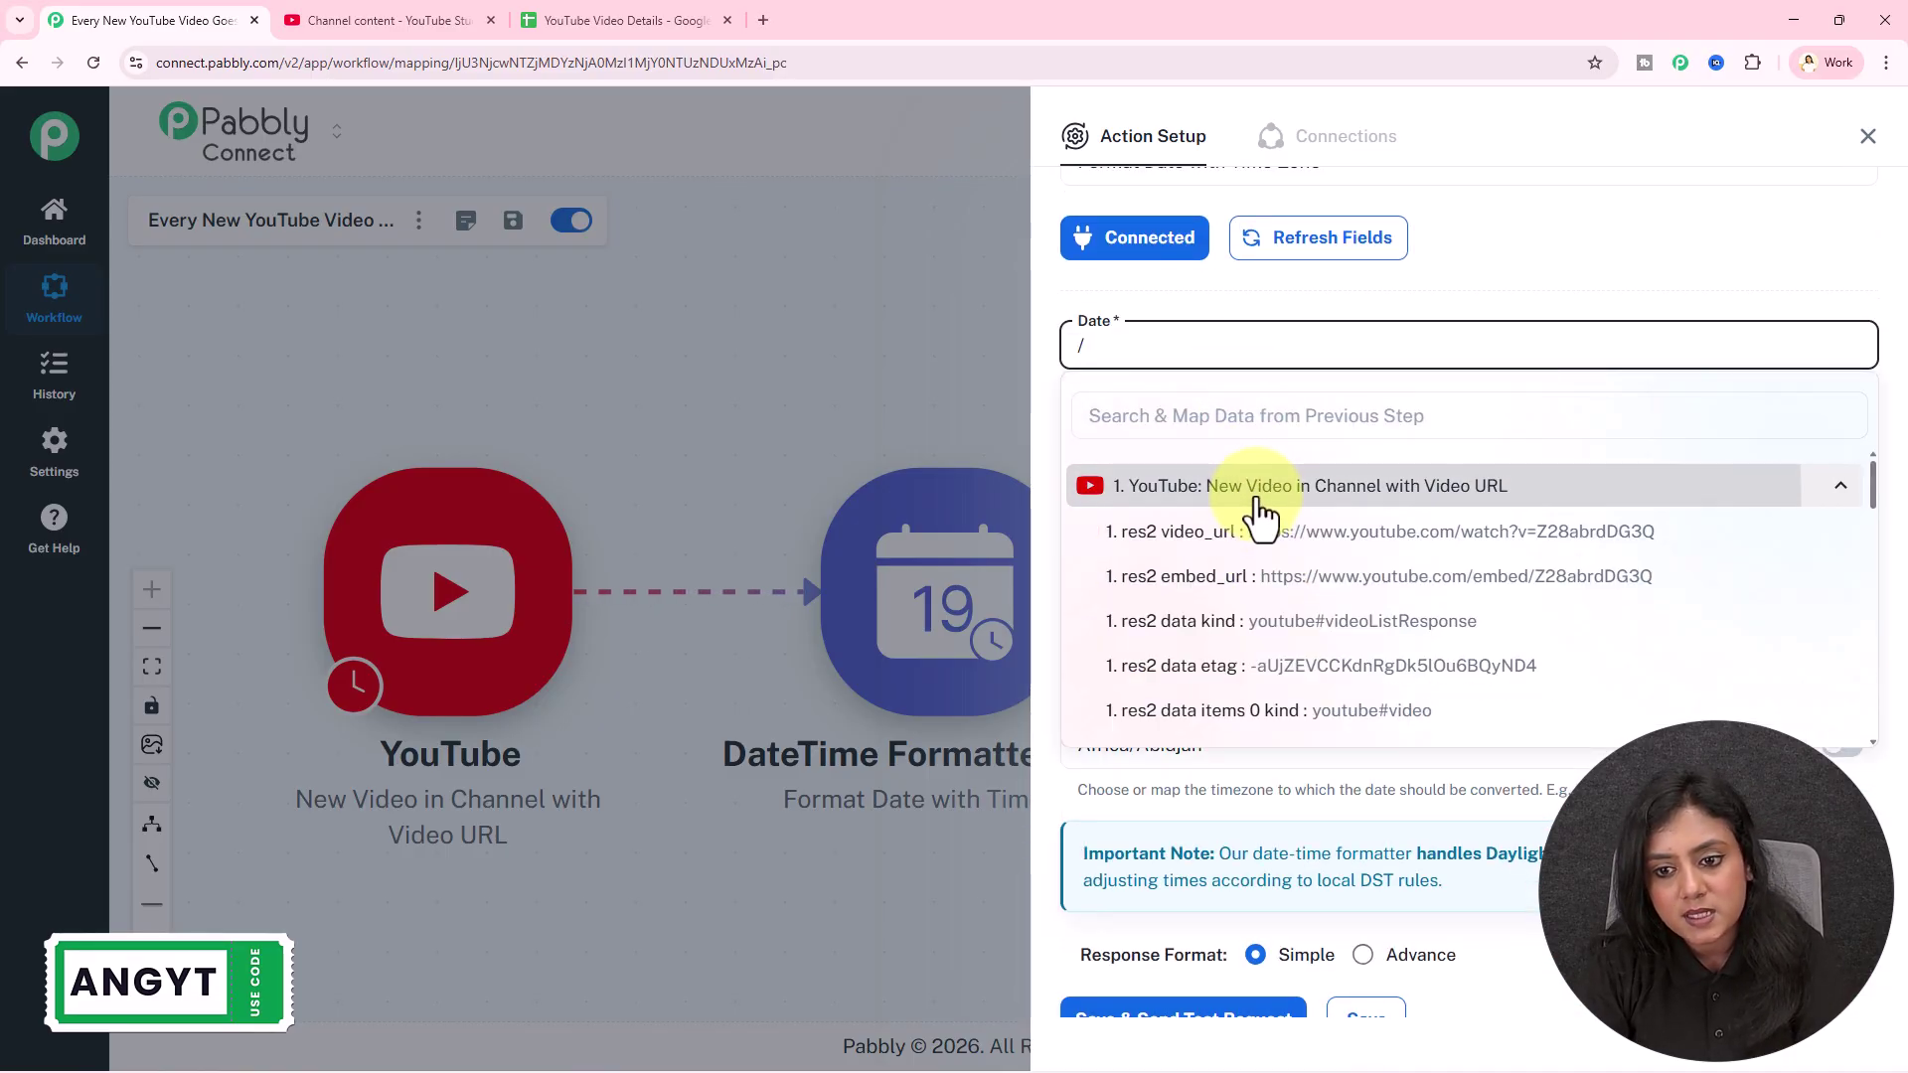
{"action": "scroll", "coordinate": [1370, 672], "scroll_direction": "down", "scroll_amount": 5}
{"action": "scroll", "coordinate": [1371, 676], "scroll_direction": "down", "scroll_amount": 6}
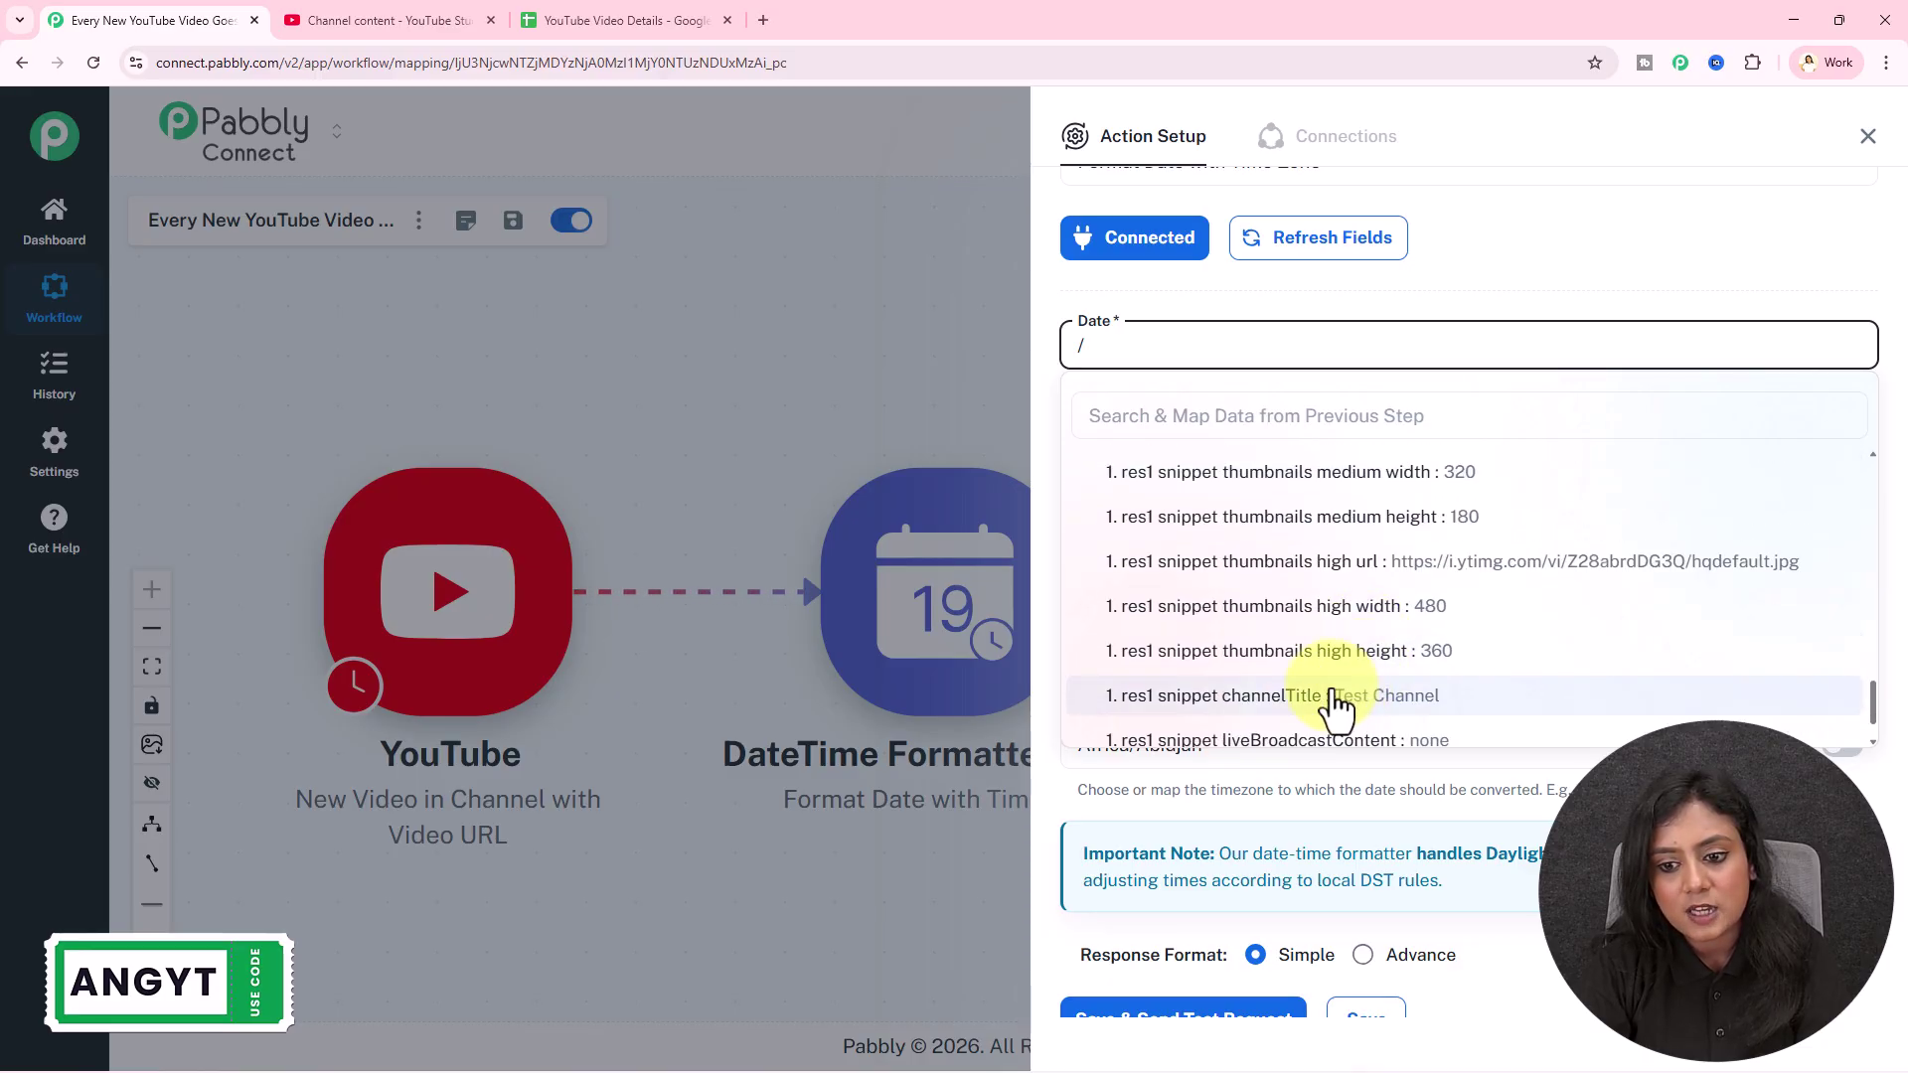
{"action": "left_click", "coordinate": [1318, 718]}
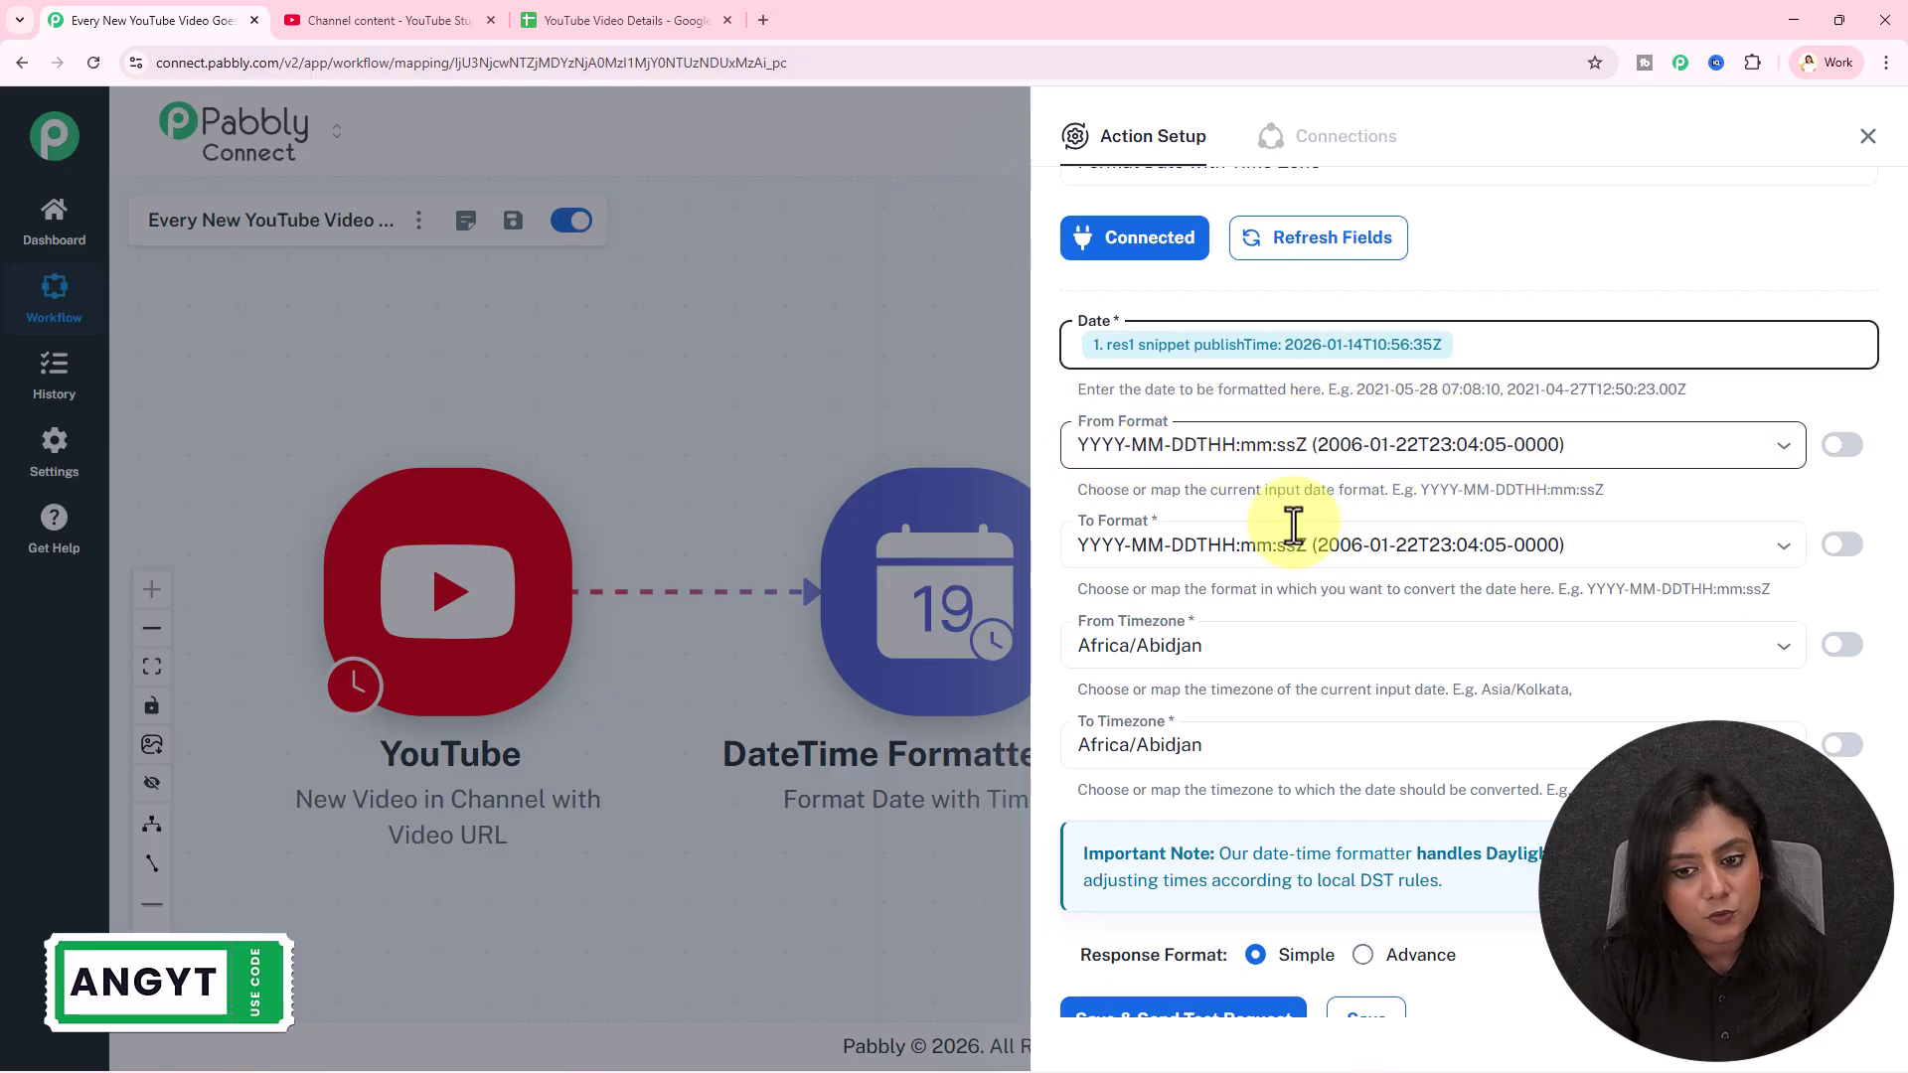
Set the date's To Format to DD/MM/YYYY hh:mm:ss A and convert it from the Etc/UTC timezone to Asia/Kolkata
{"action": "left_click", "coordinate": [1093, 545]}
{"action": "left_click", "coordinate": [1302, 887]}
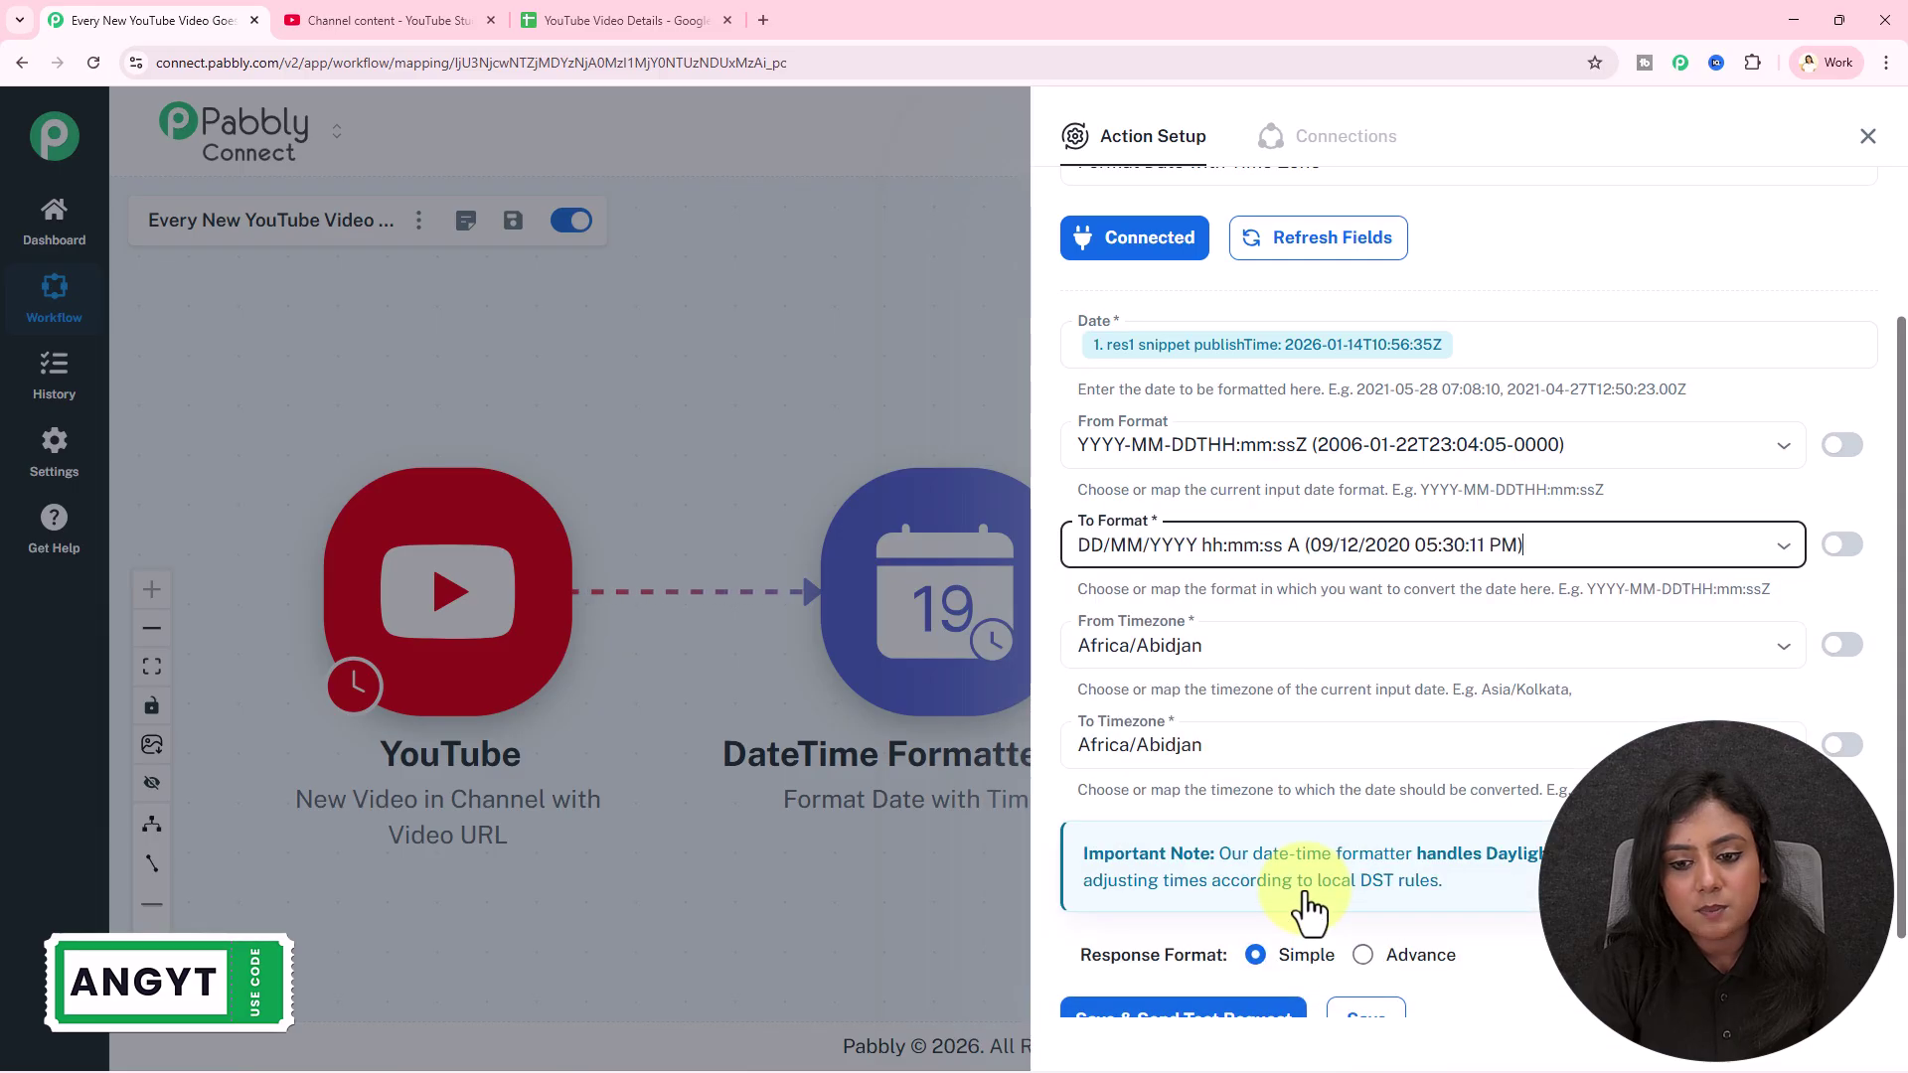
{"action": "left_click", "coordinate": [1447, 628]}
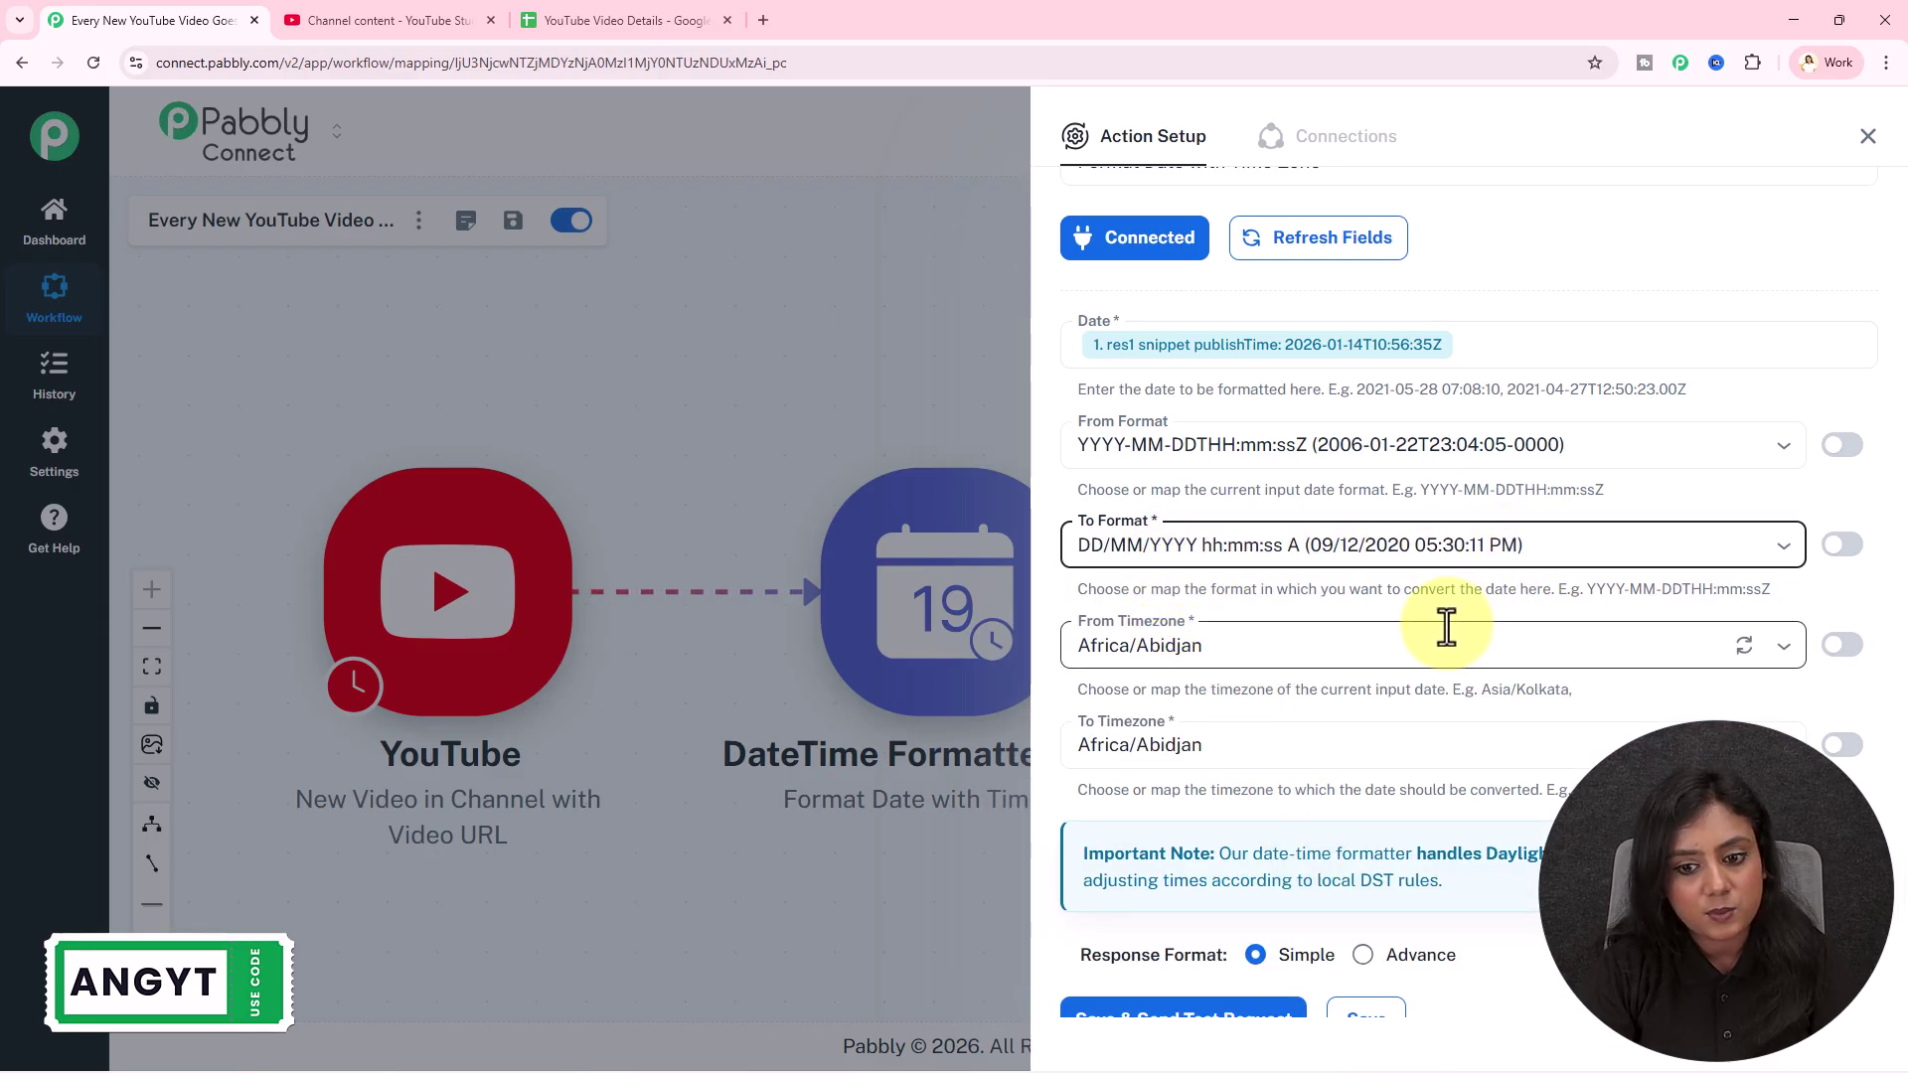
{"action": "type", "text": "utc"}
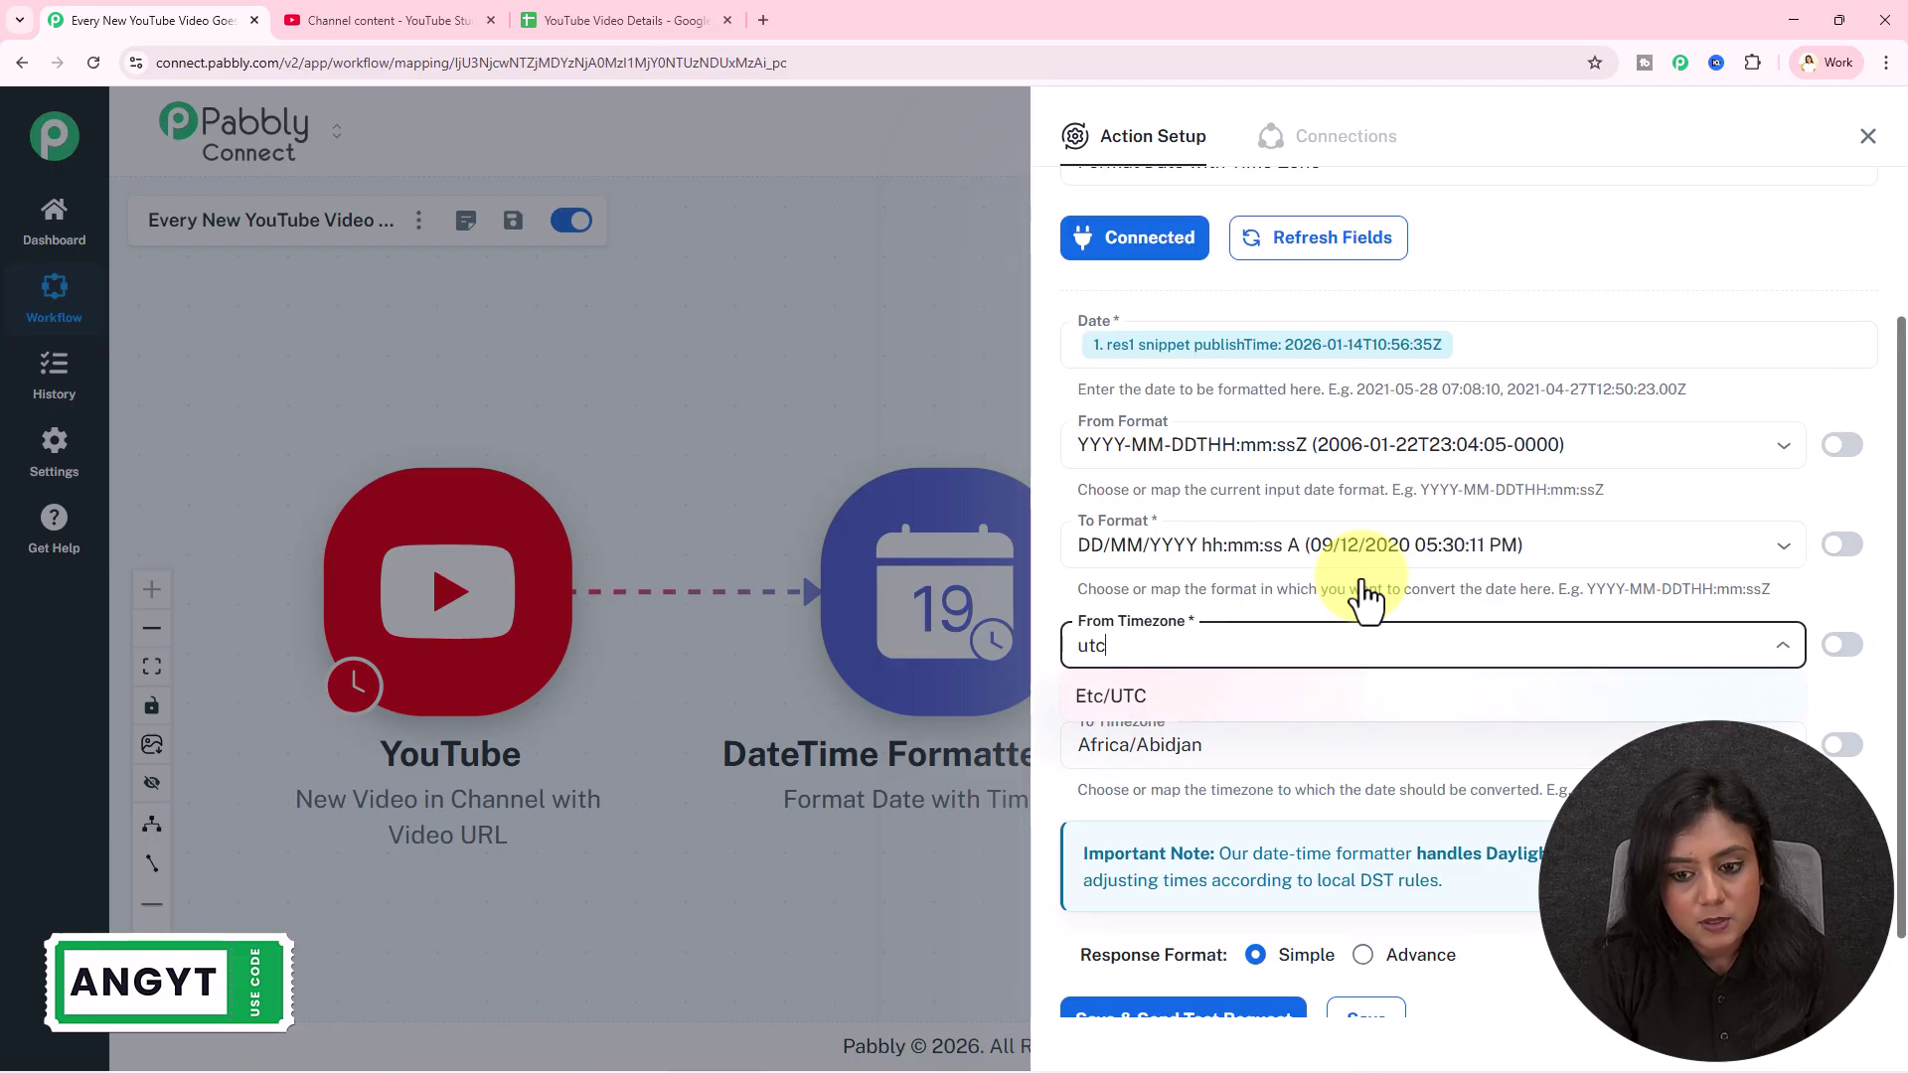
{"action": "left_click", "coordinate": [1269, 697]}
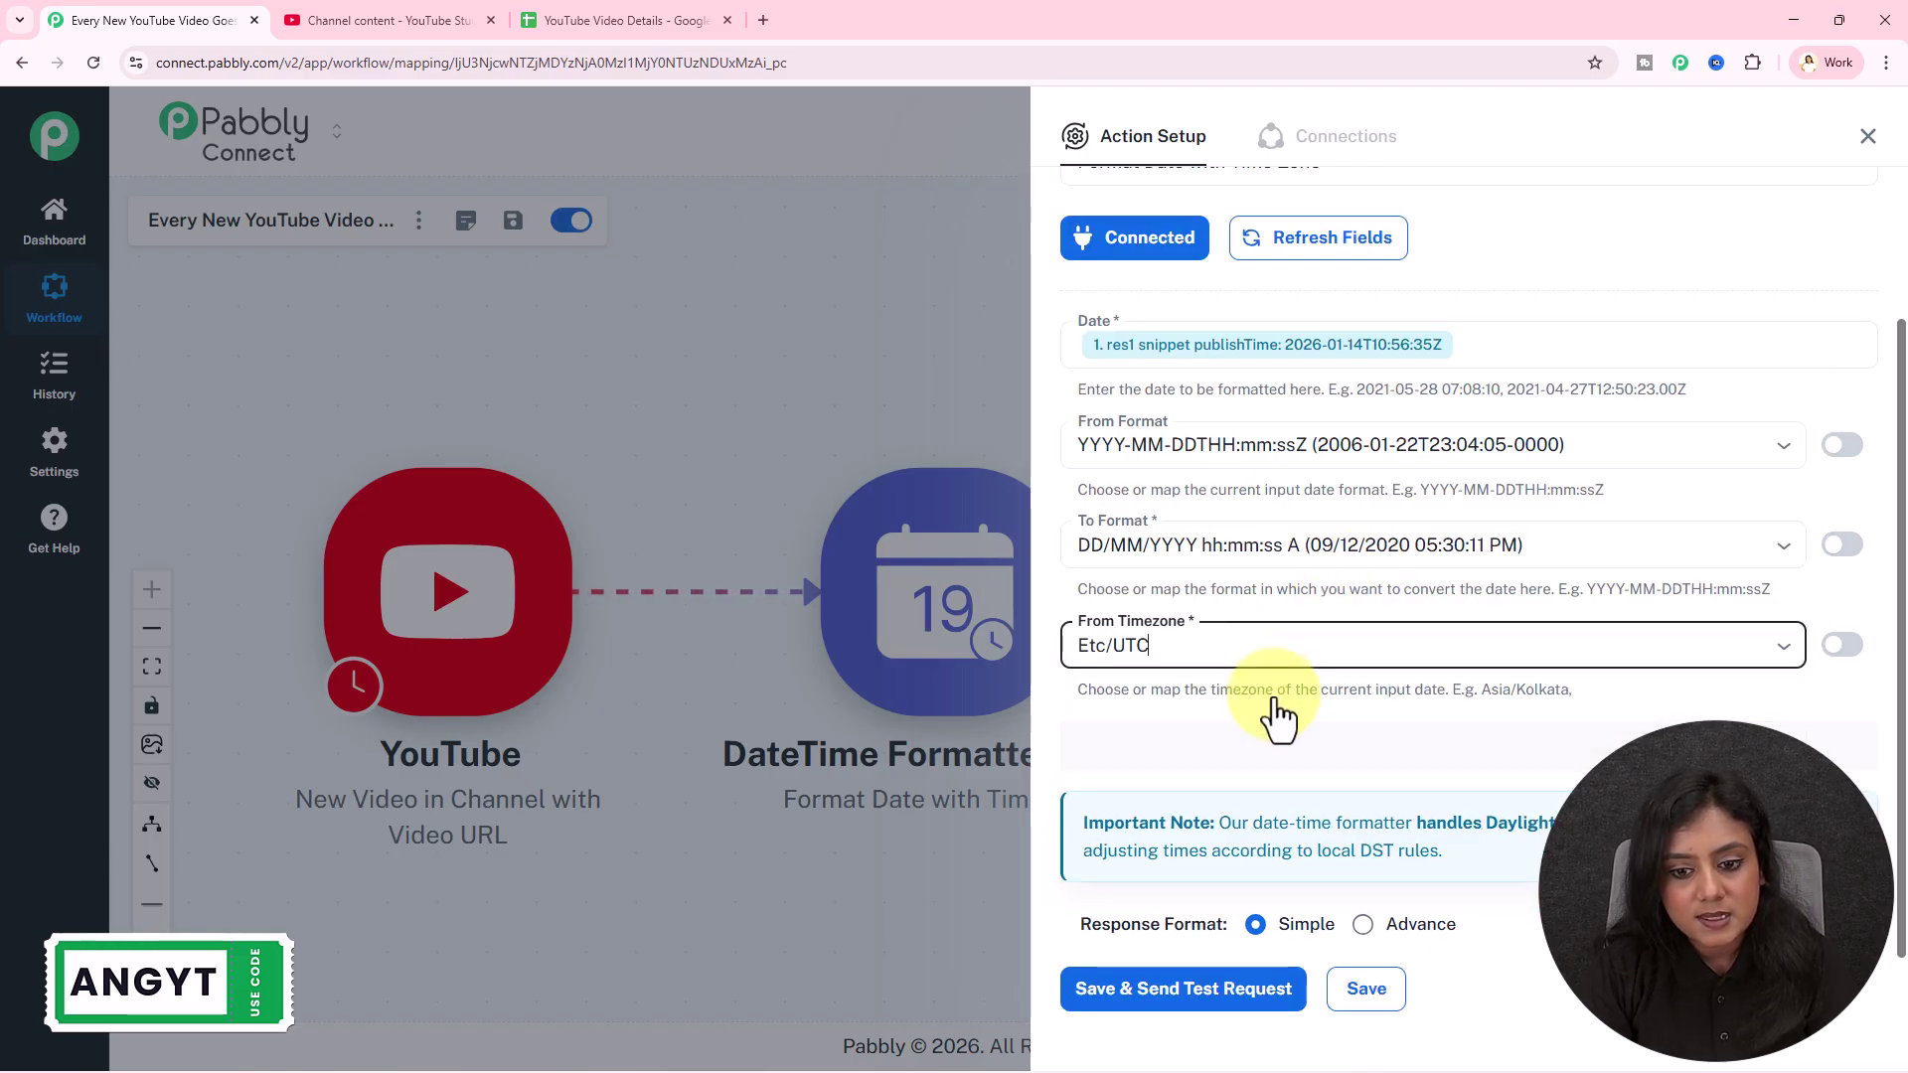
{"action": "left_click", "coordinate": [1255, 753]}
{"action": "type", "text": "kol"}
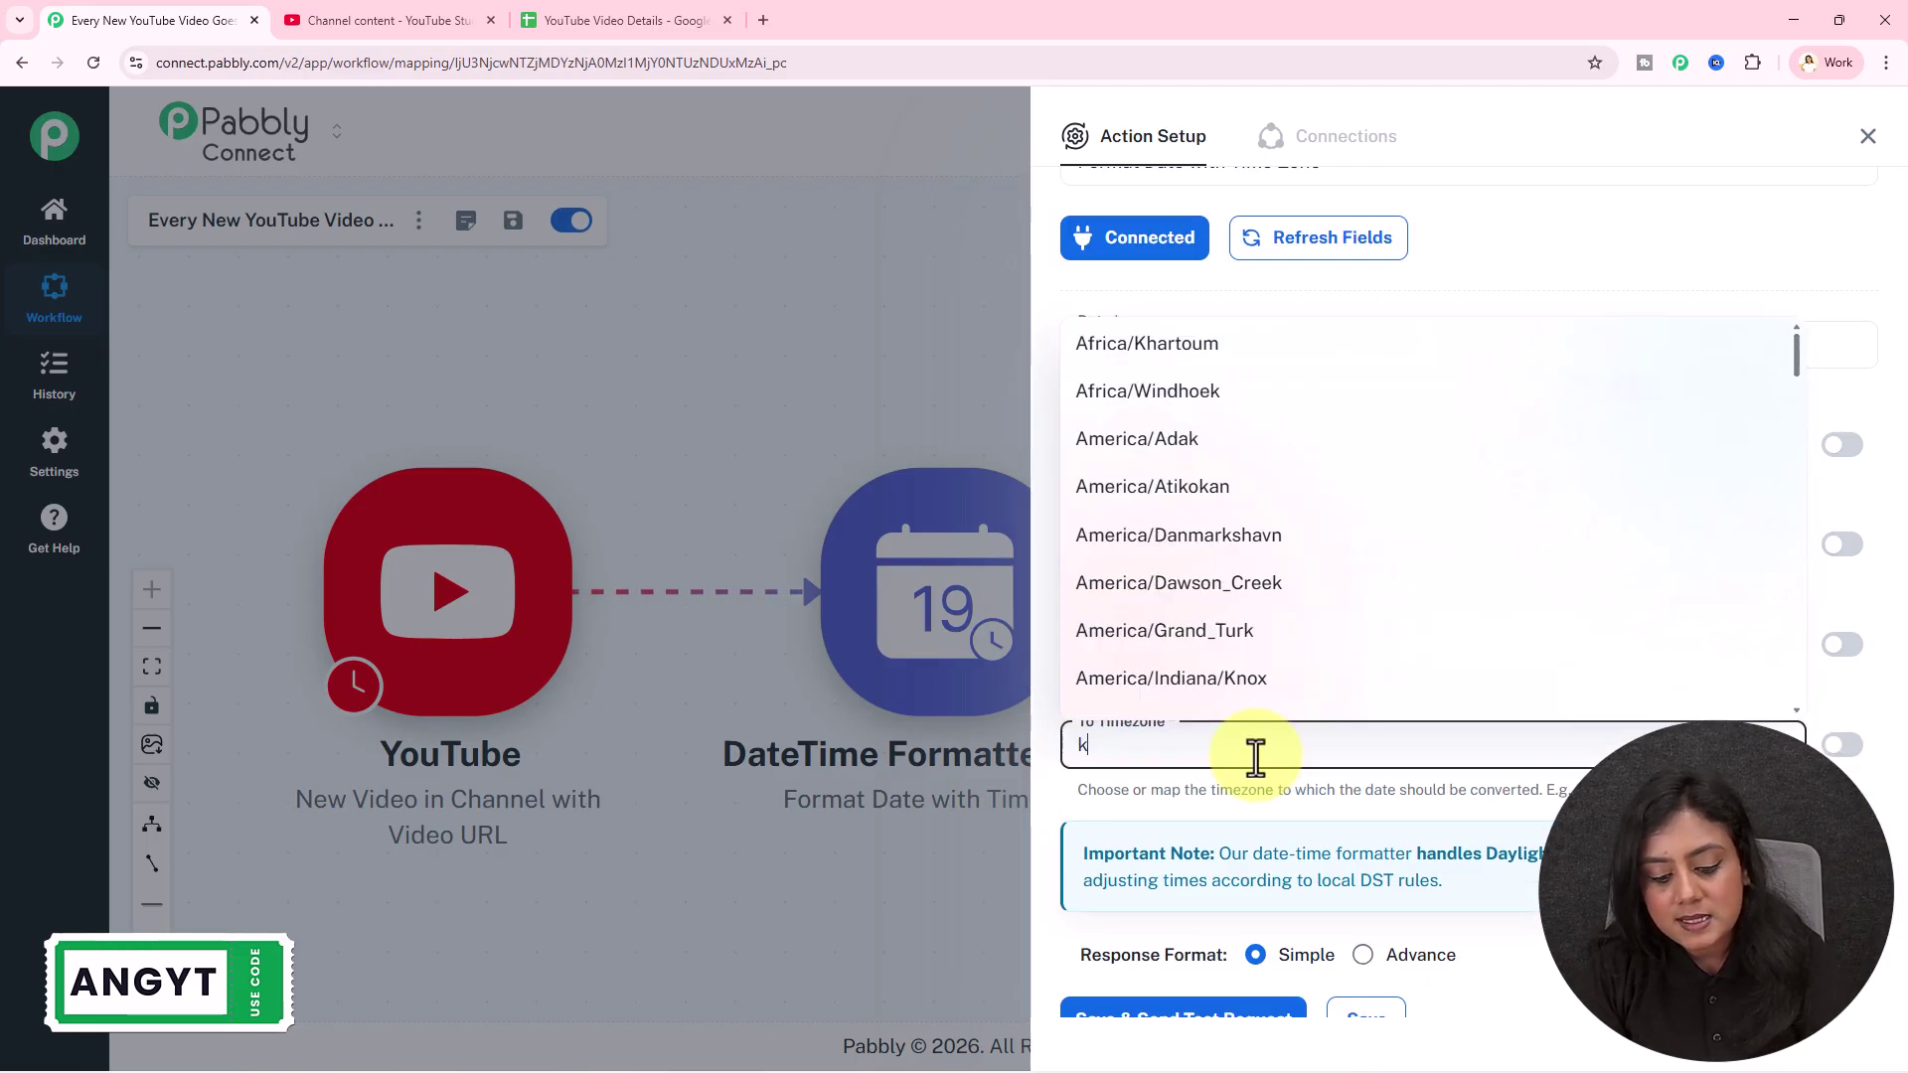
{"action": "left_click", "coordinate": [1237, 796]}
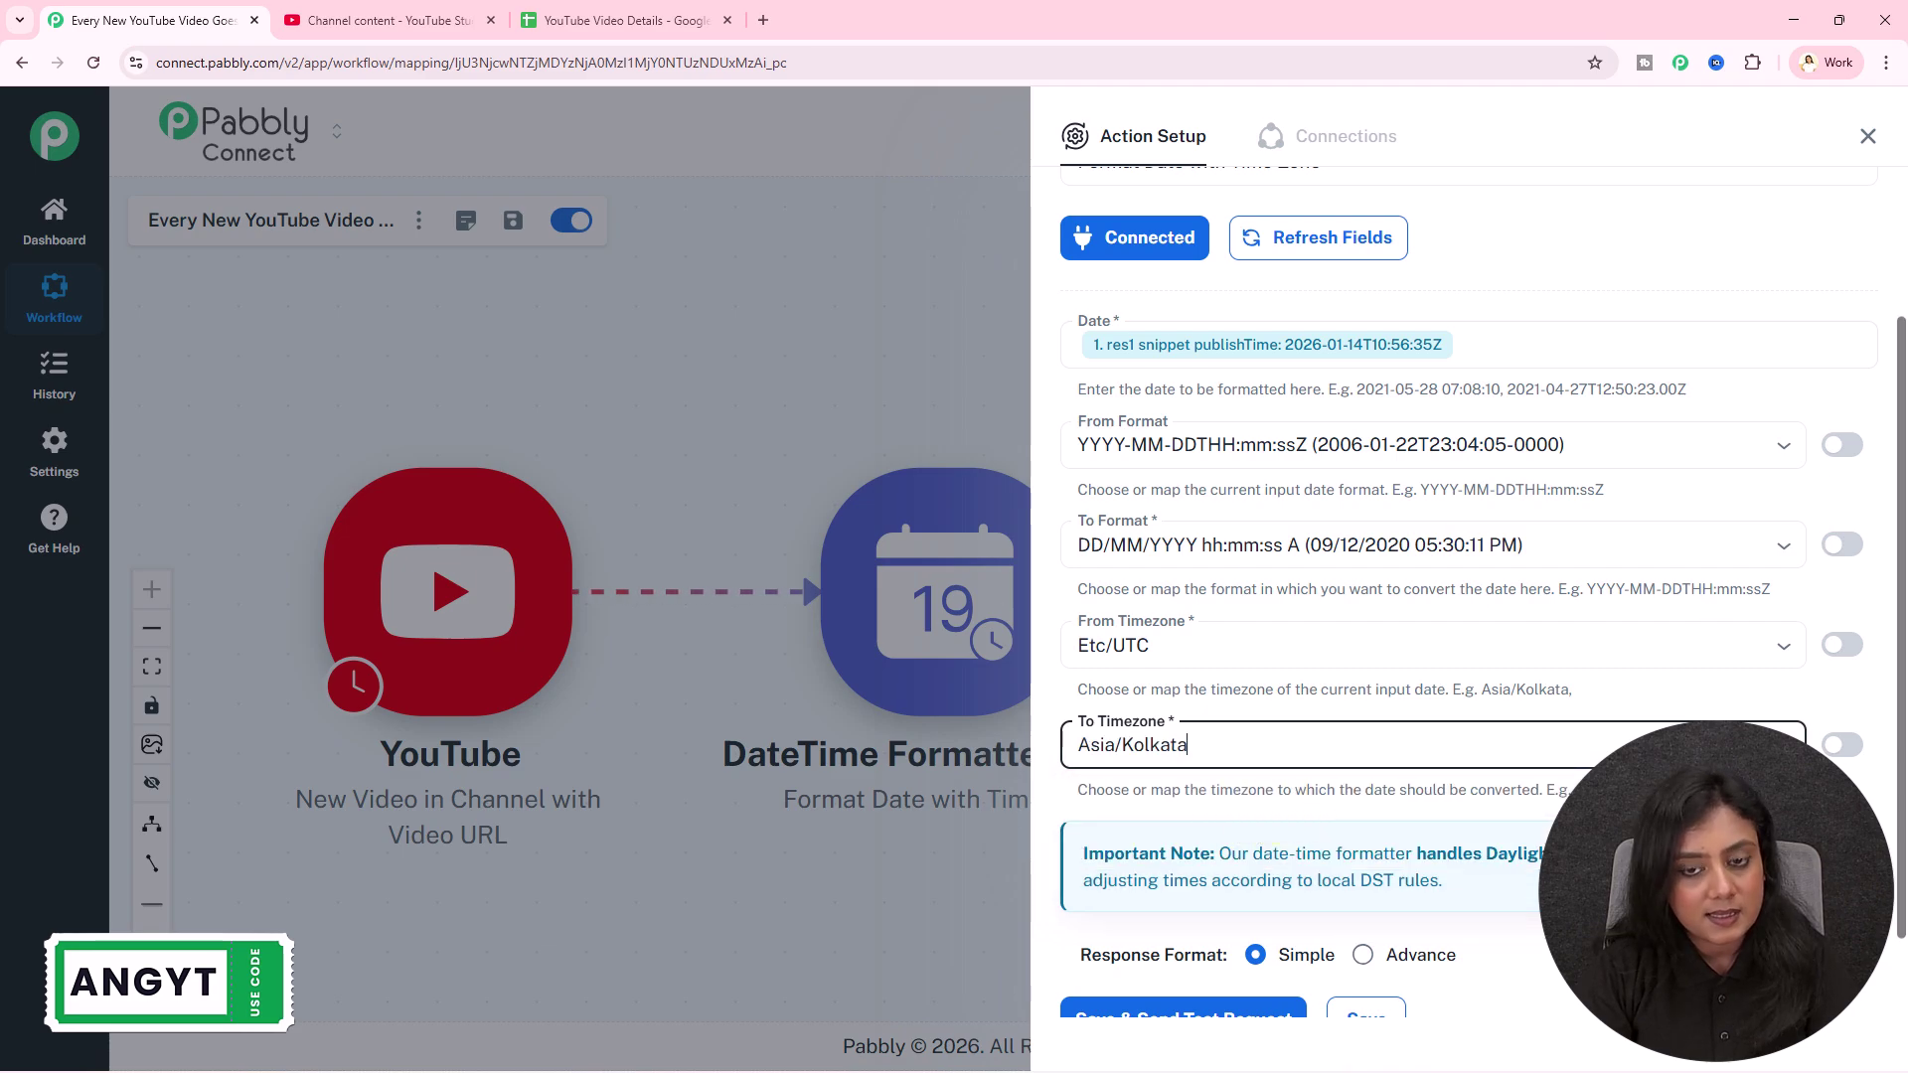
Save and test the DateTime Formatter action, check the formatted date in its response, and close its setup
{"action": "scroll", "coordinate": [1269, 934], "scroll_direction": "down", "scroll_amount": 1}
{"action": "left_click", "coordinate": [1264, 919]}
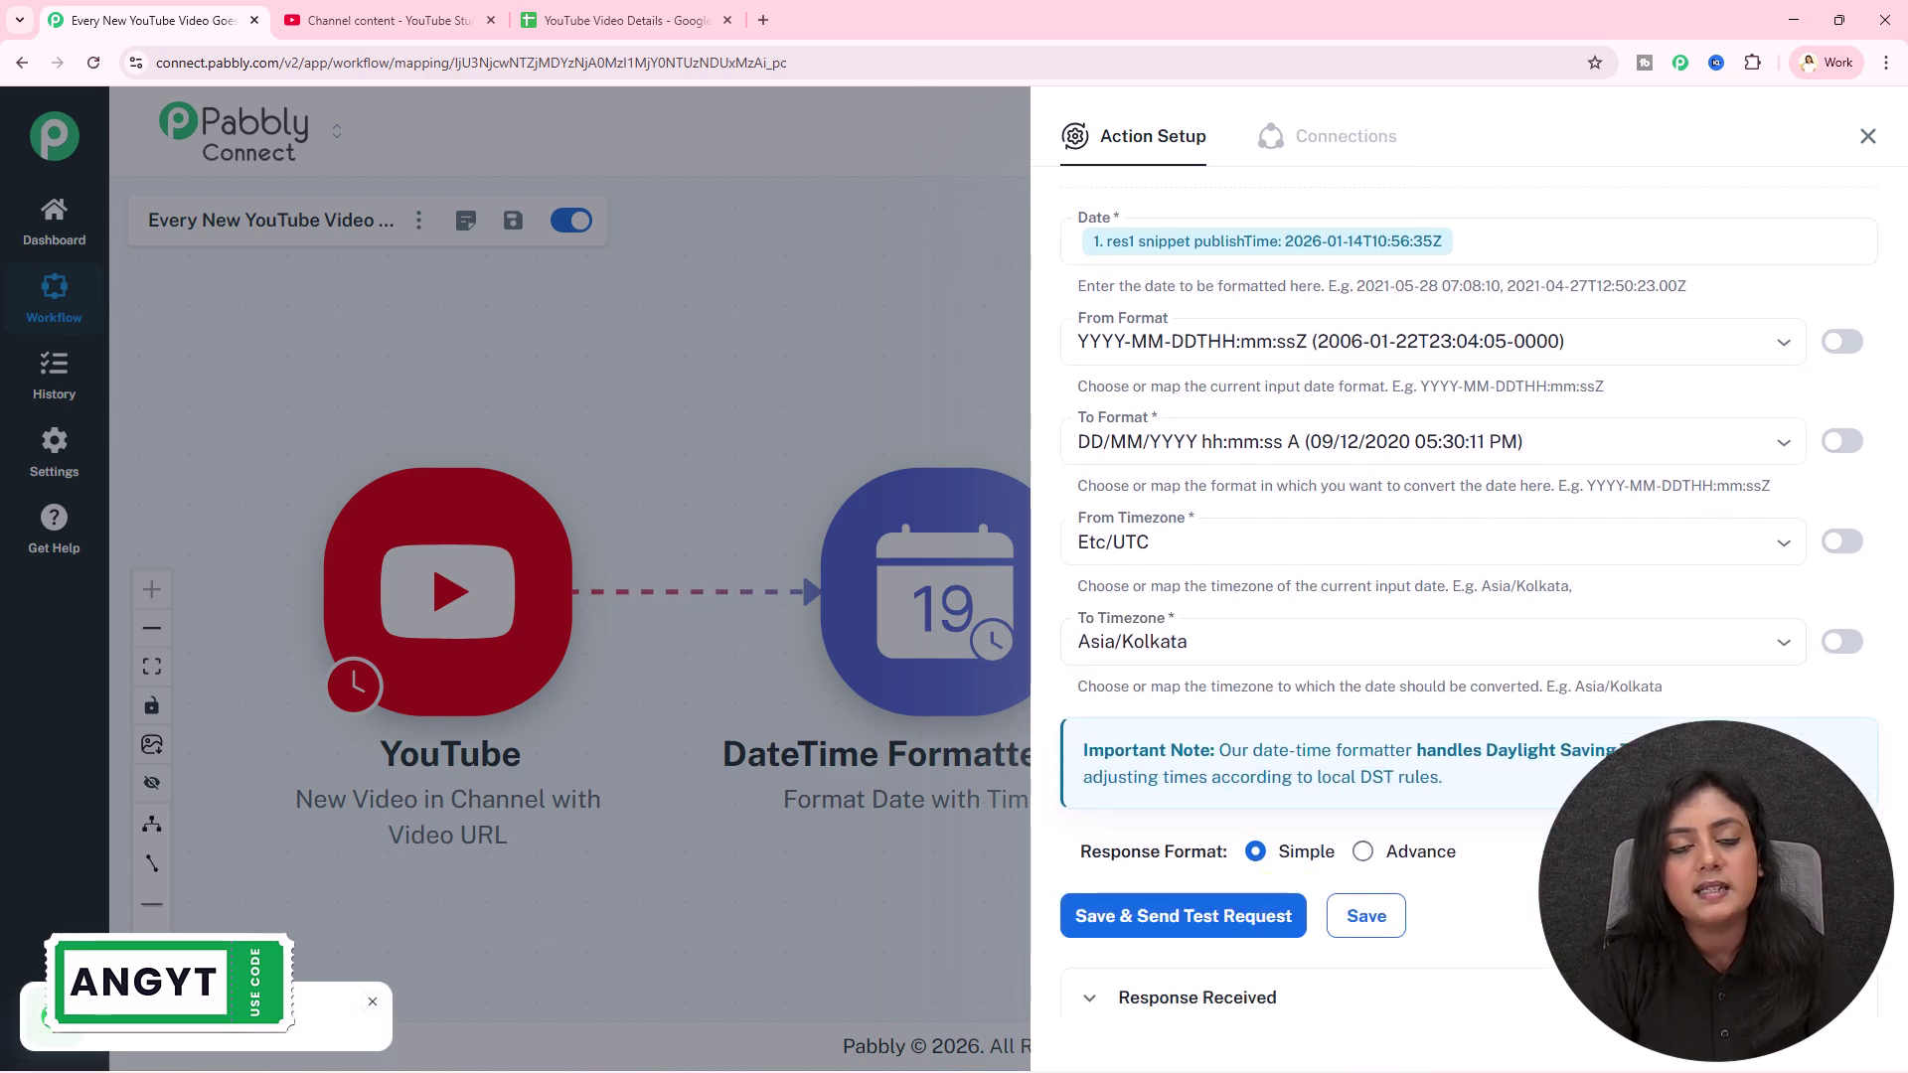
{"action": "scroll", "coordinate": [1673, 694], "scroll_direction": "down", "scroll_amount": 3}
{"action": "triple_click", "coordinate": [1501, 882]}
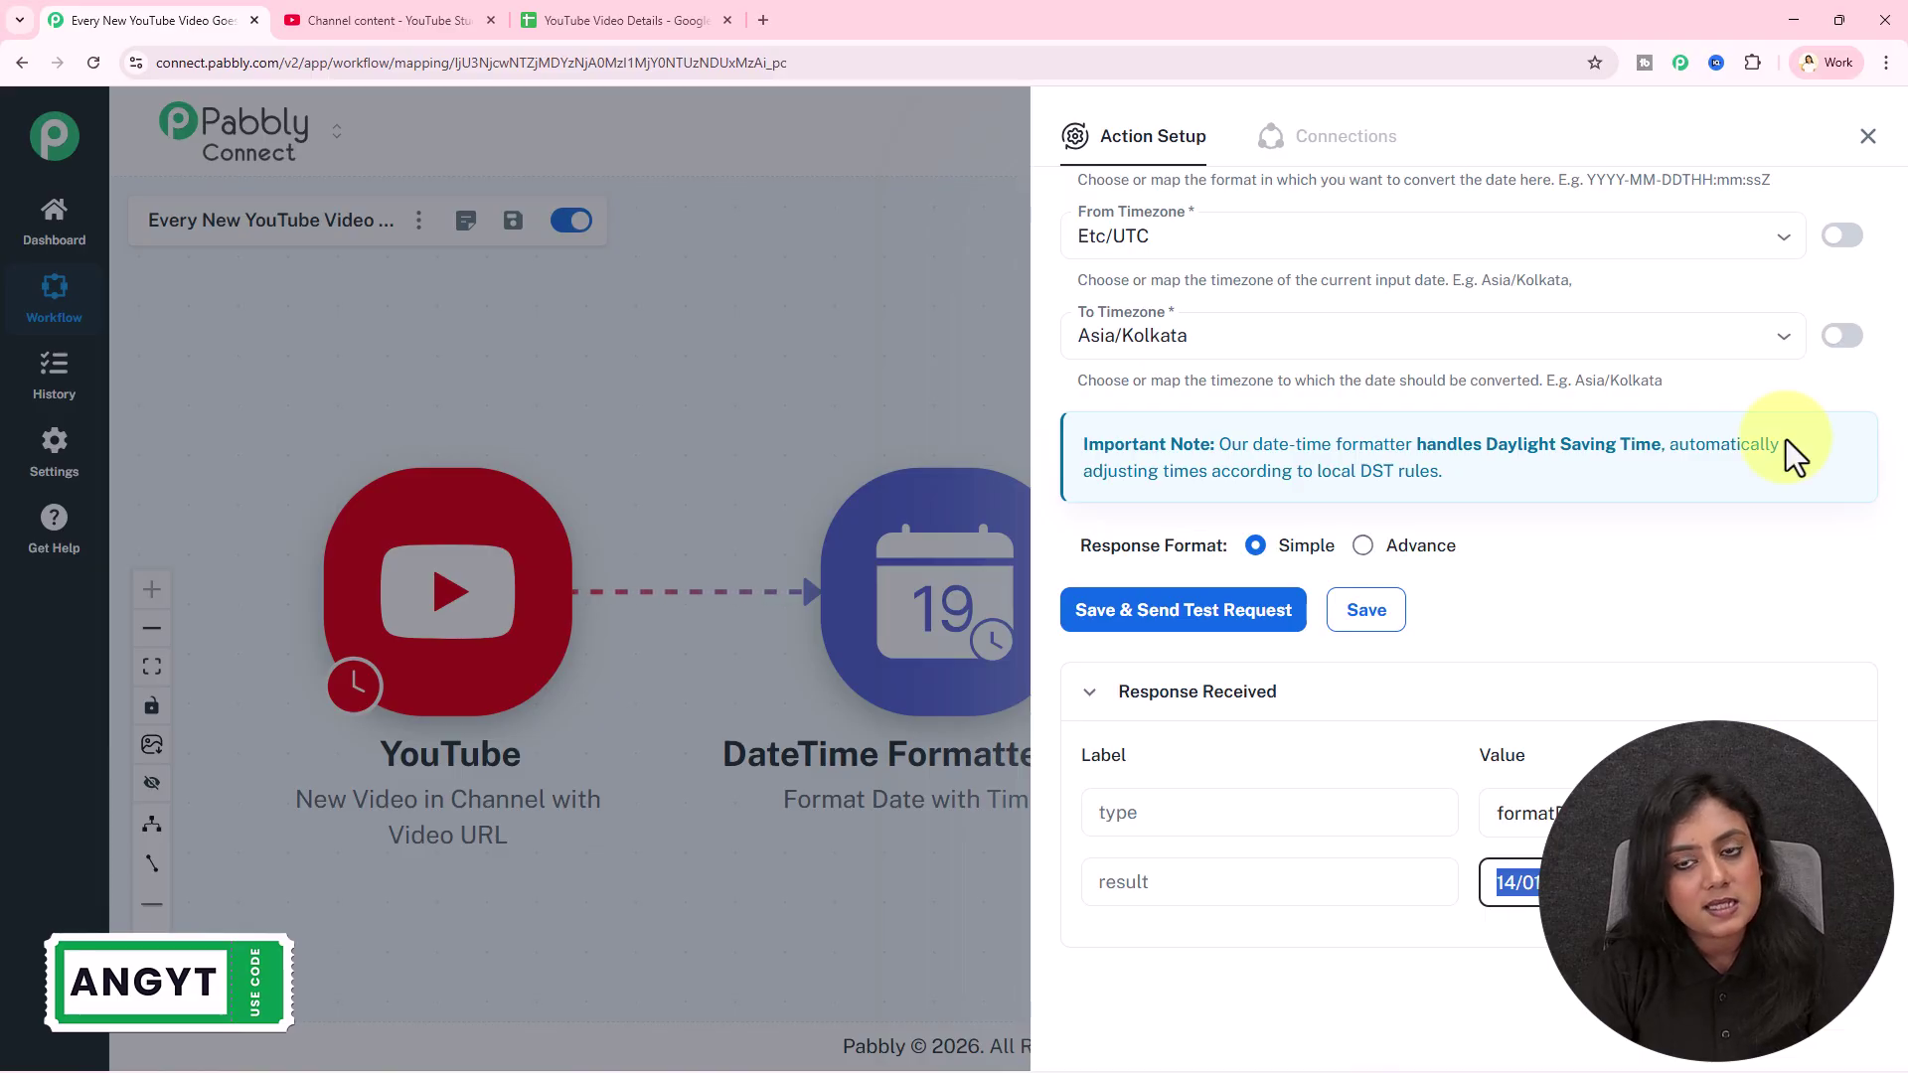
{"action": "left_click", "coordinate": [1866, 139]}
Open the Google Sheets Add New Row action and map Date to the DateTime Formatter's result
{"action": "left_click", "coordinate": [1501, 608]}
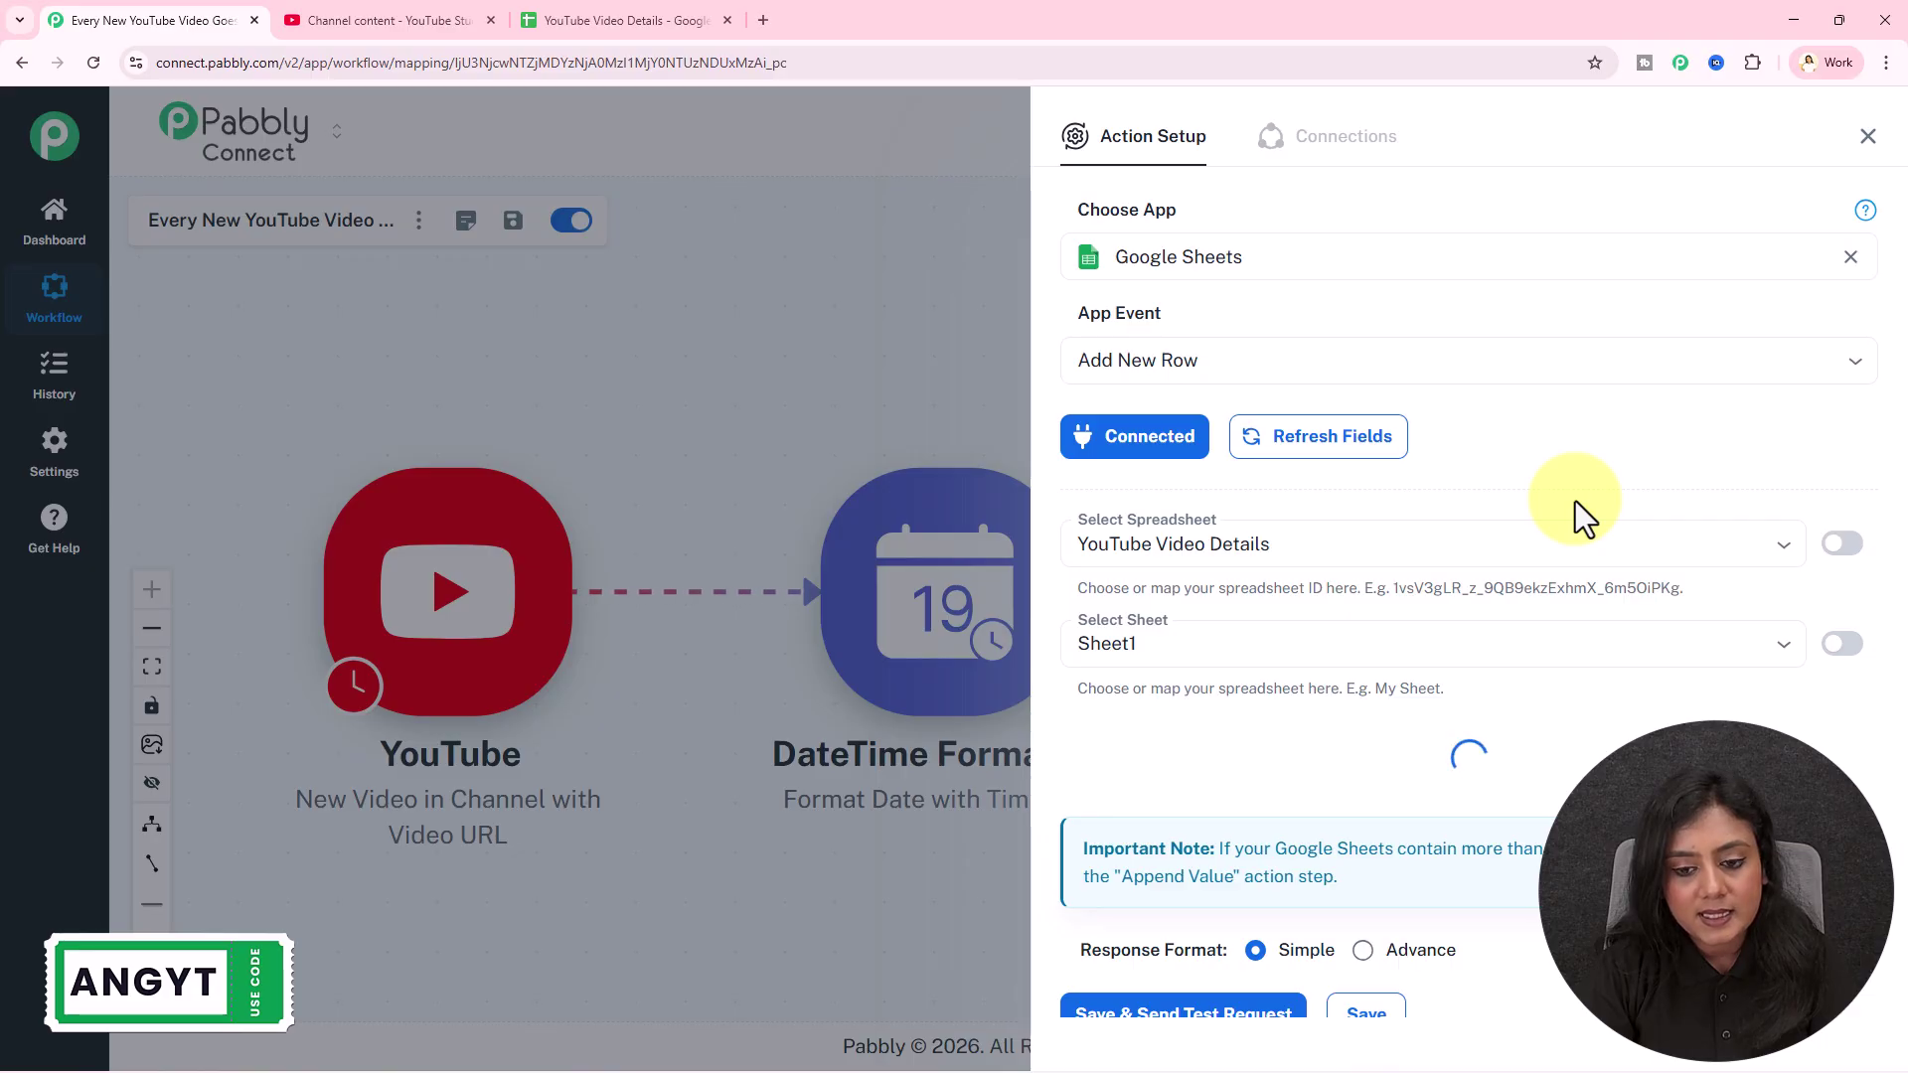
{"action": "scroll", "coordinate": [1226, 392], "scroll_direction": "down", "scroll_amount": 4}
{"action": "left_click", "coordinate": [1222, 358]}
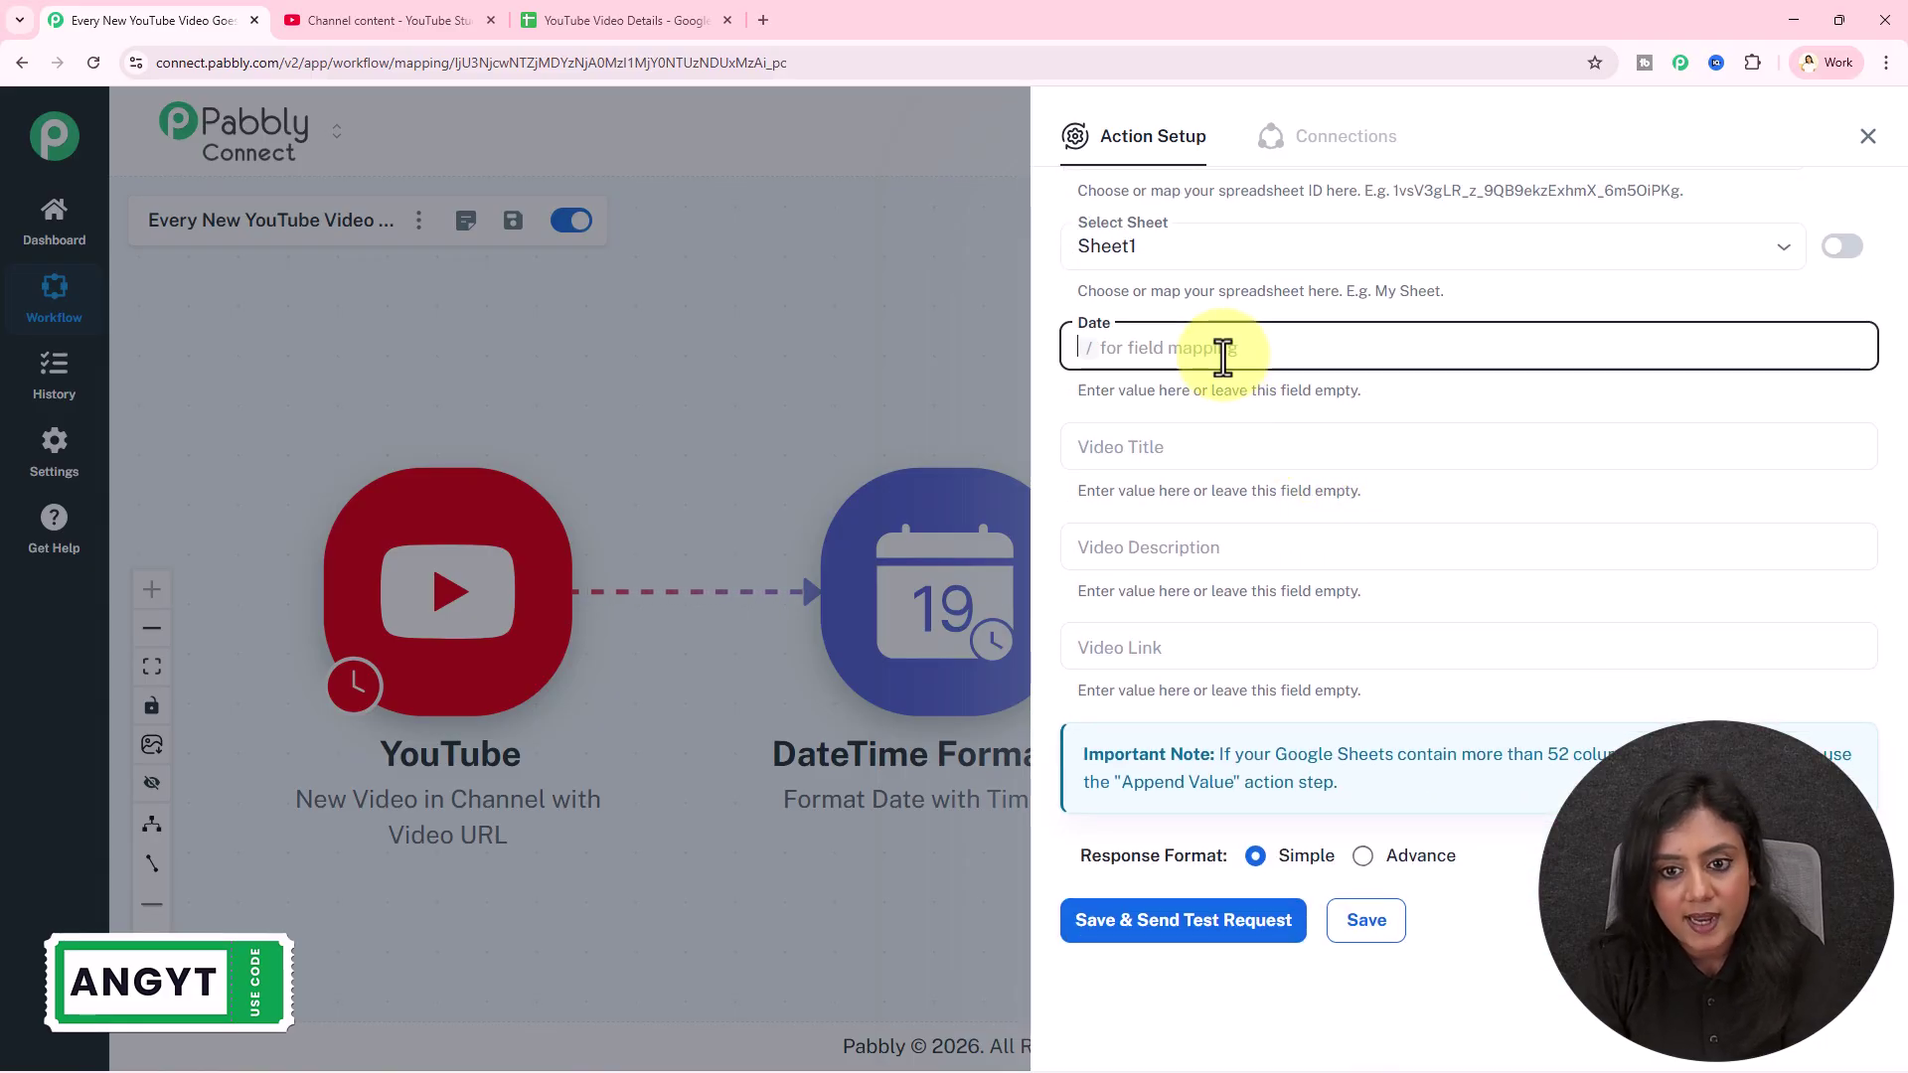
{"action": "type", "text": "/"}
{"action": "left_click", "coordinate": [1269, 545]}
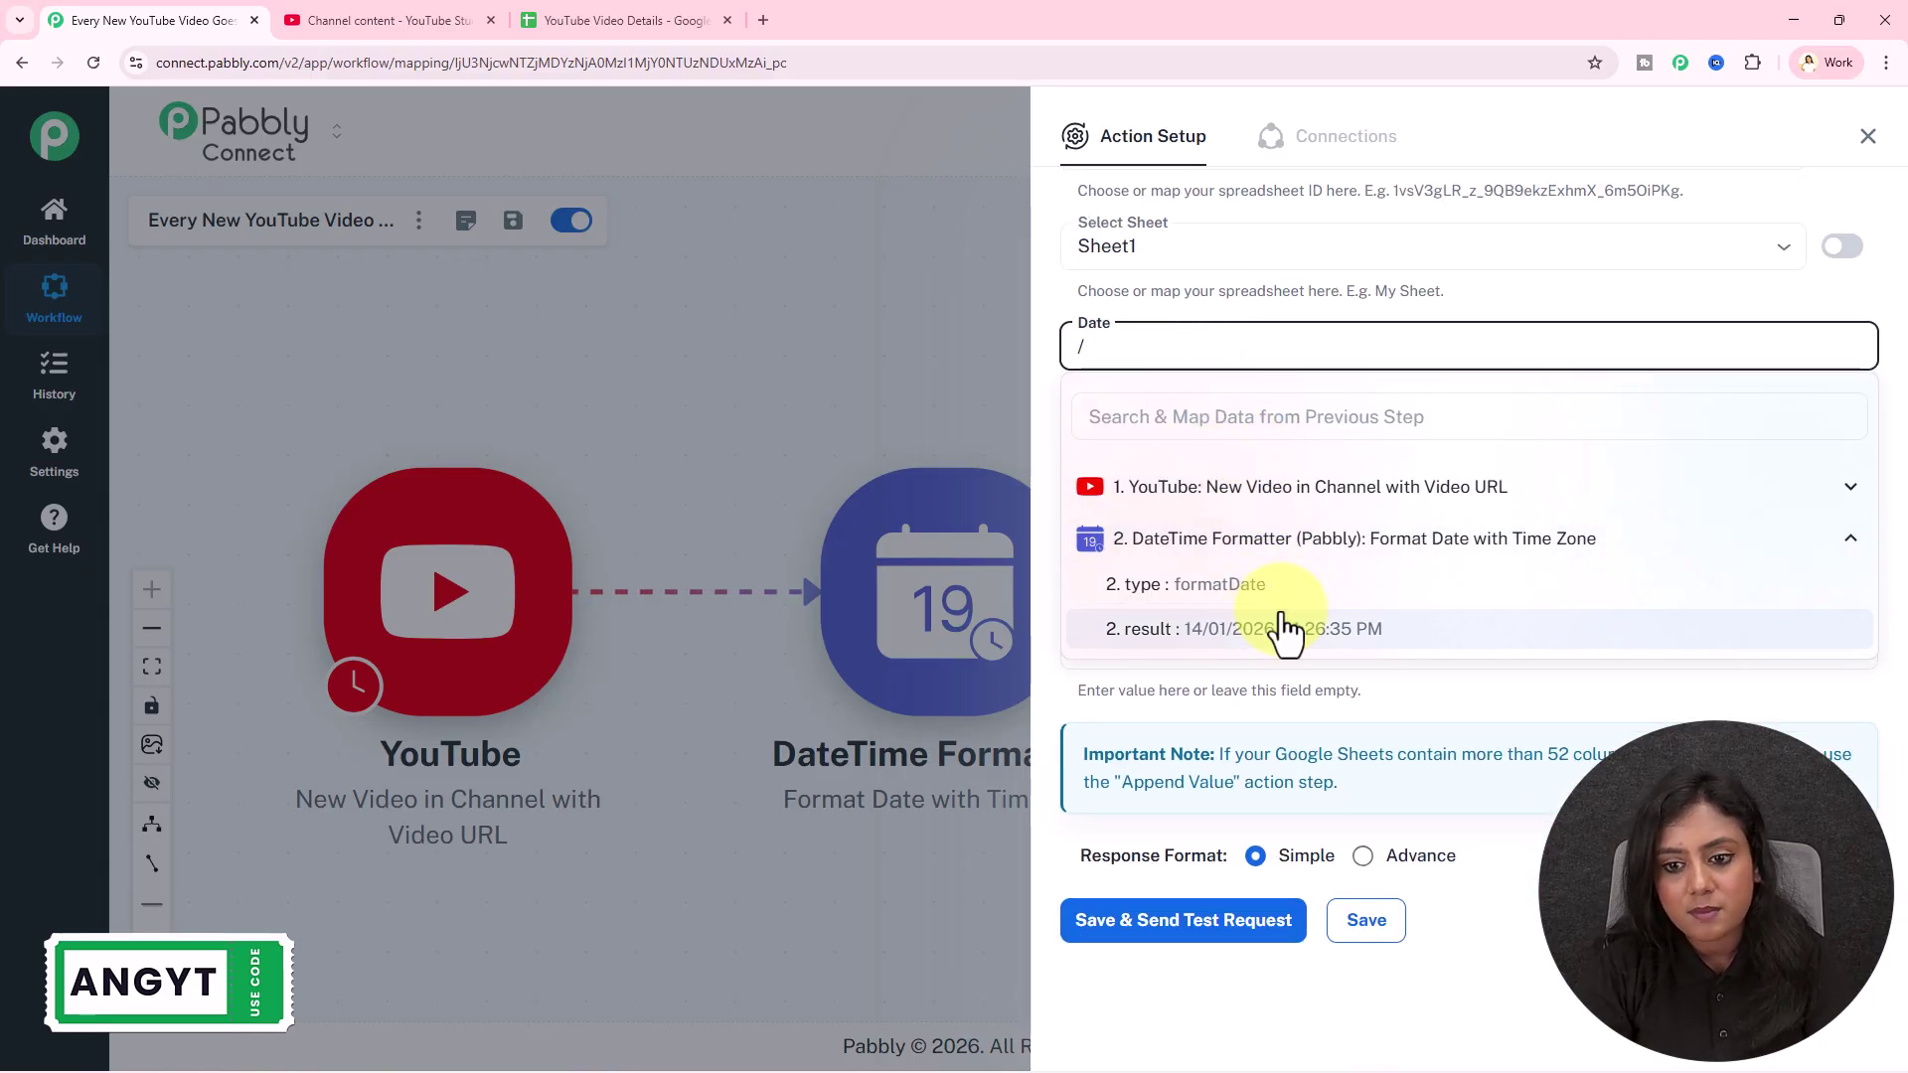
{"action": "left_click", "coordinate": [1282, 630]}
Map Video Title to the YouTube res1 snippet title and Video Description to the res1 snippet description
{"action": "left_click", "coordinate": [1269, 447]}
{"action": "type", "text": "/tit"}
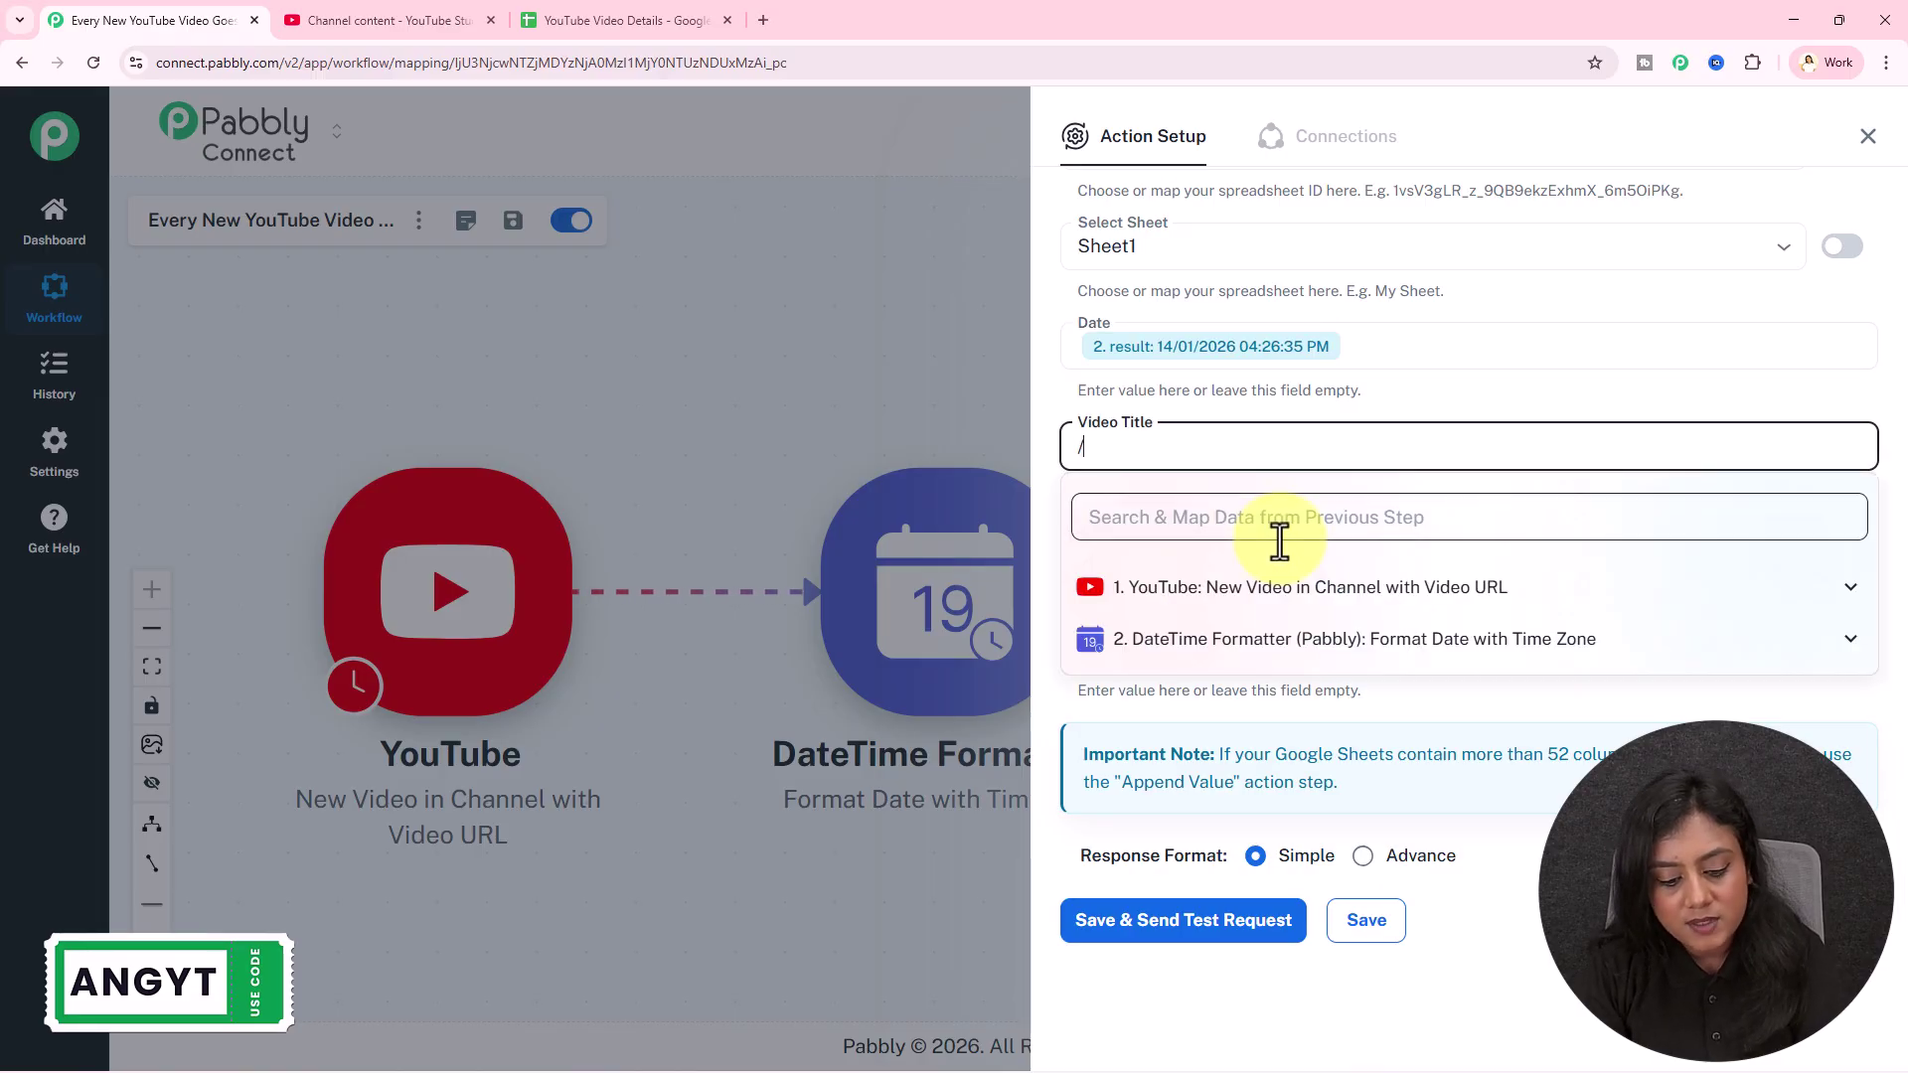
{"action": "left_click", "coordinate": [1334, 636]}
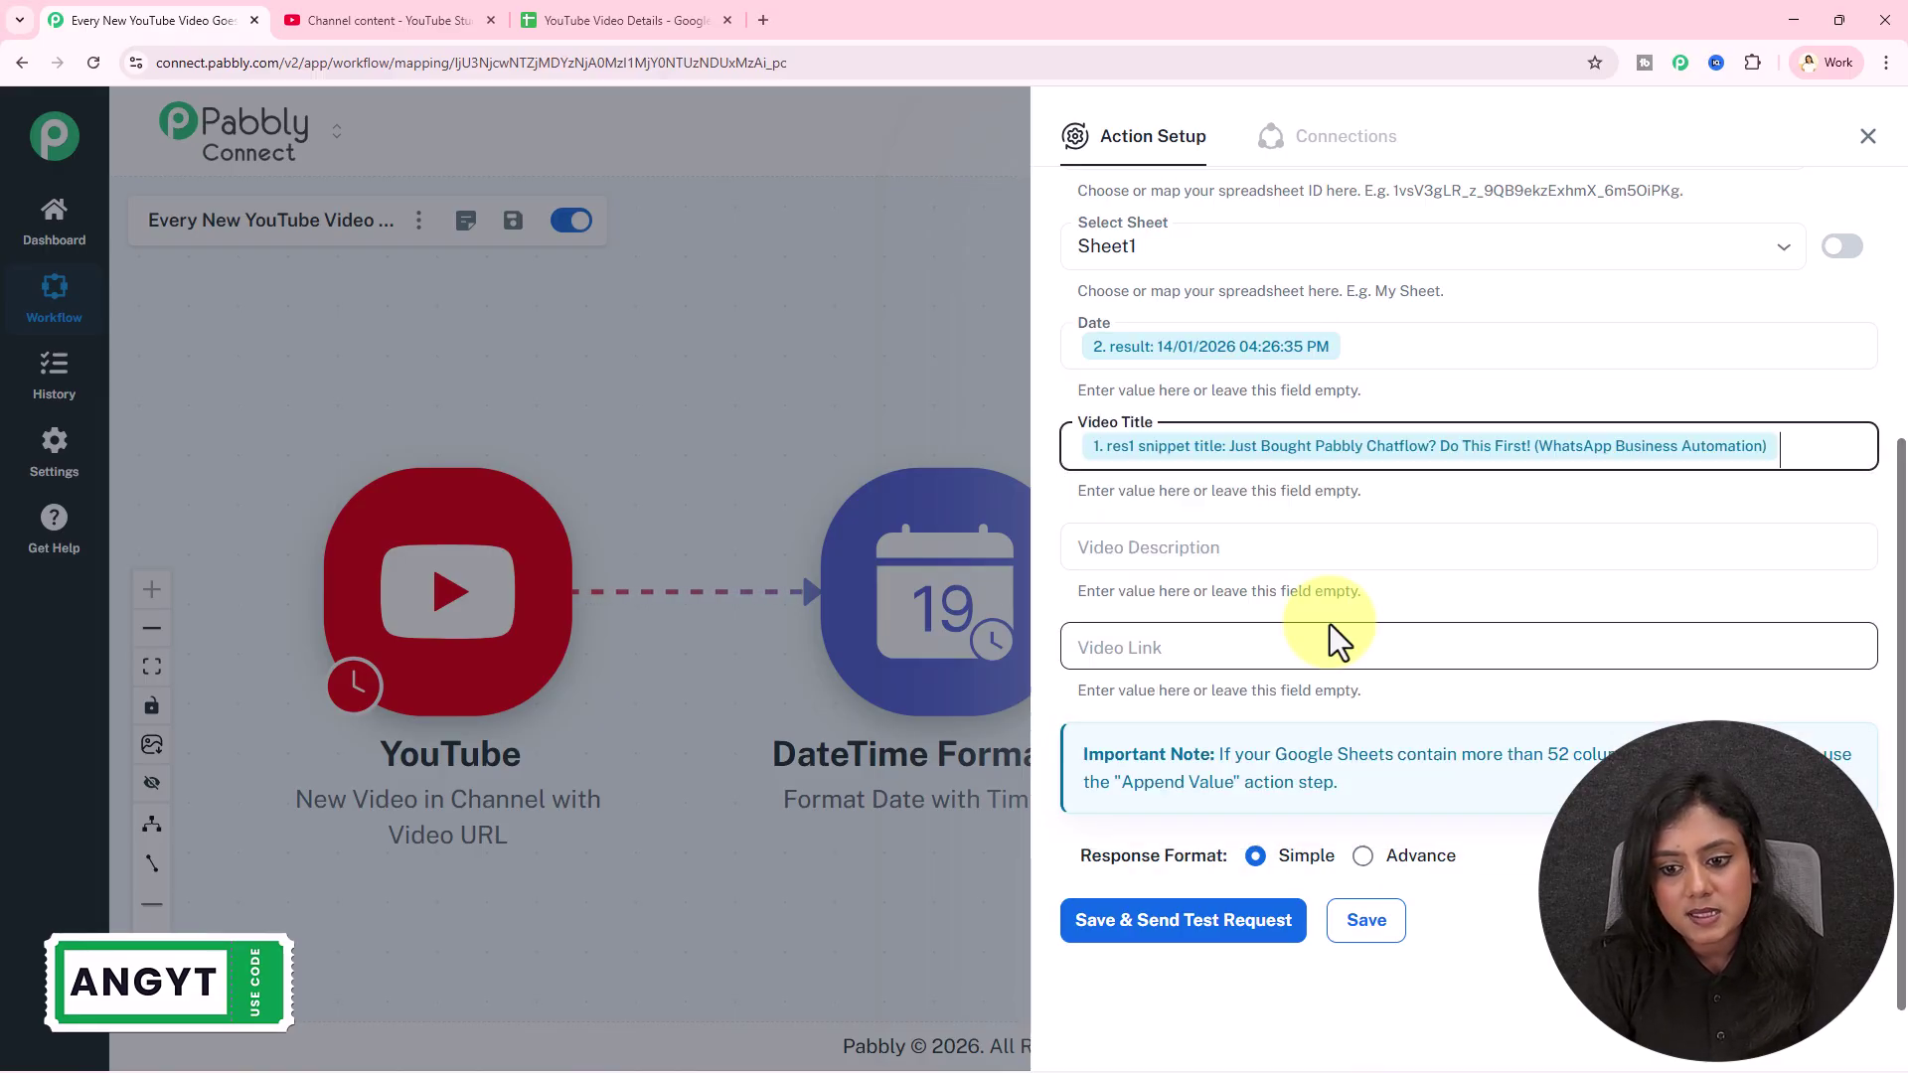
{"action": "left_click", "coordinate": [1275, 548]}
{"action": "type", "text": "/desc"}
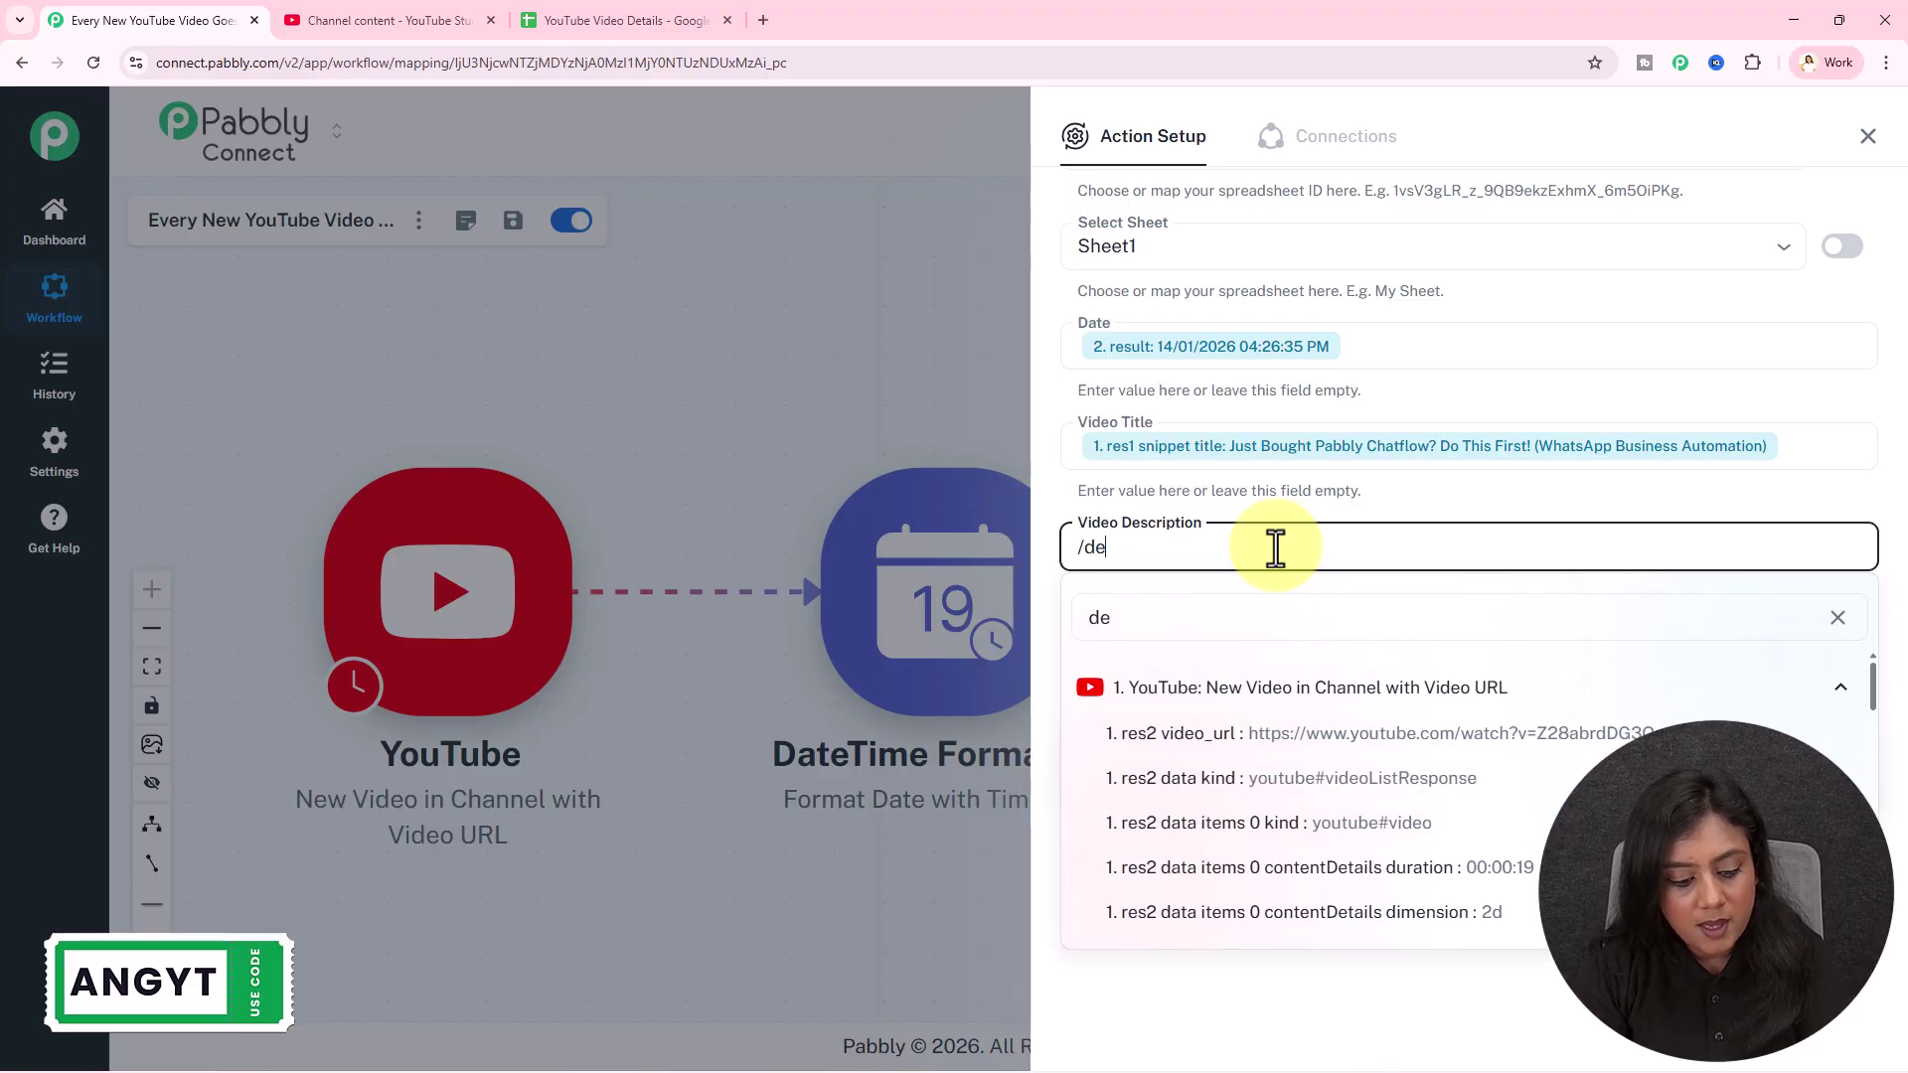
{"action": "left_click", "coordinate": [1327, 738]}
Map Video Link to the YouTube res2 video_url, then save the Google Sheets action and send a test request
{"action": "left_click", "coordinate": [1300, 670]}
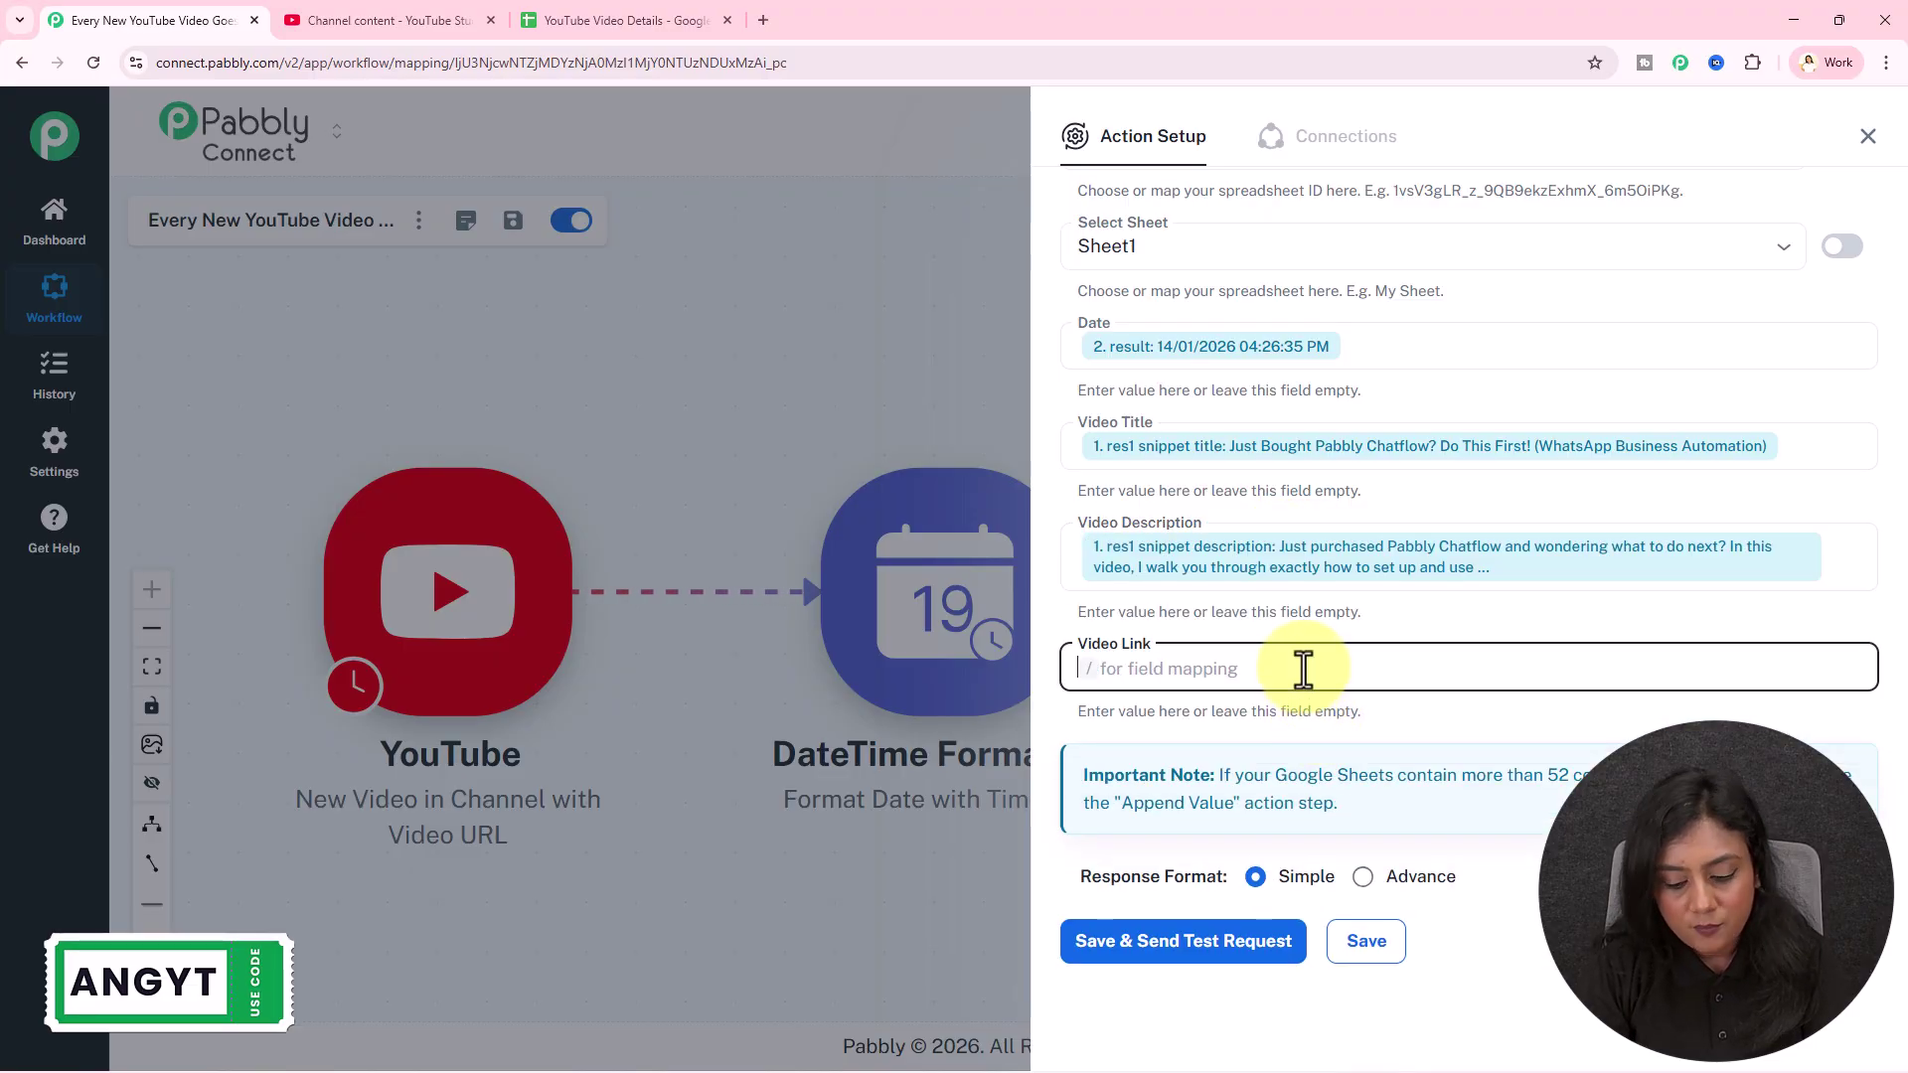
{"action": "type", "text": "/ur"}
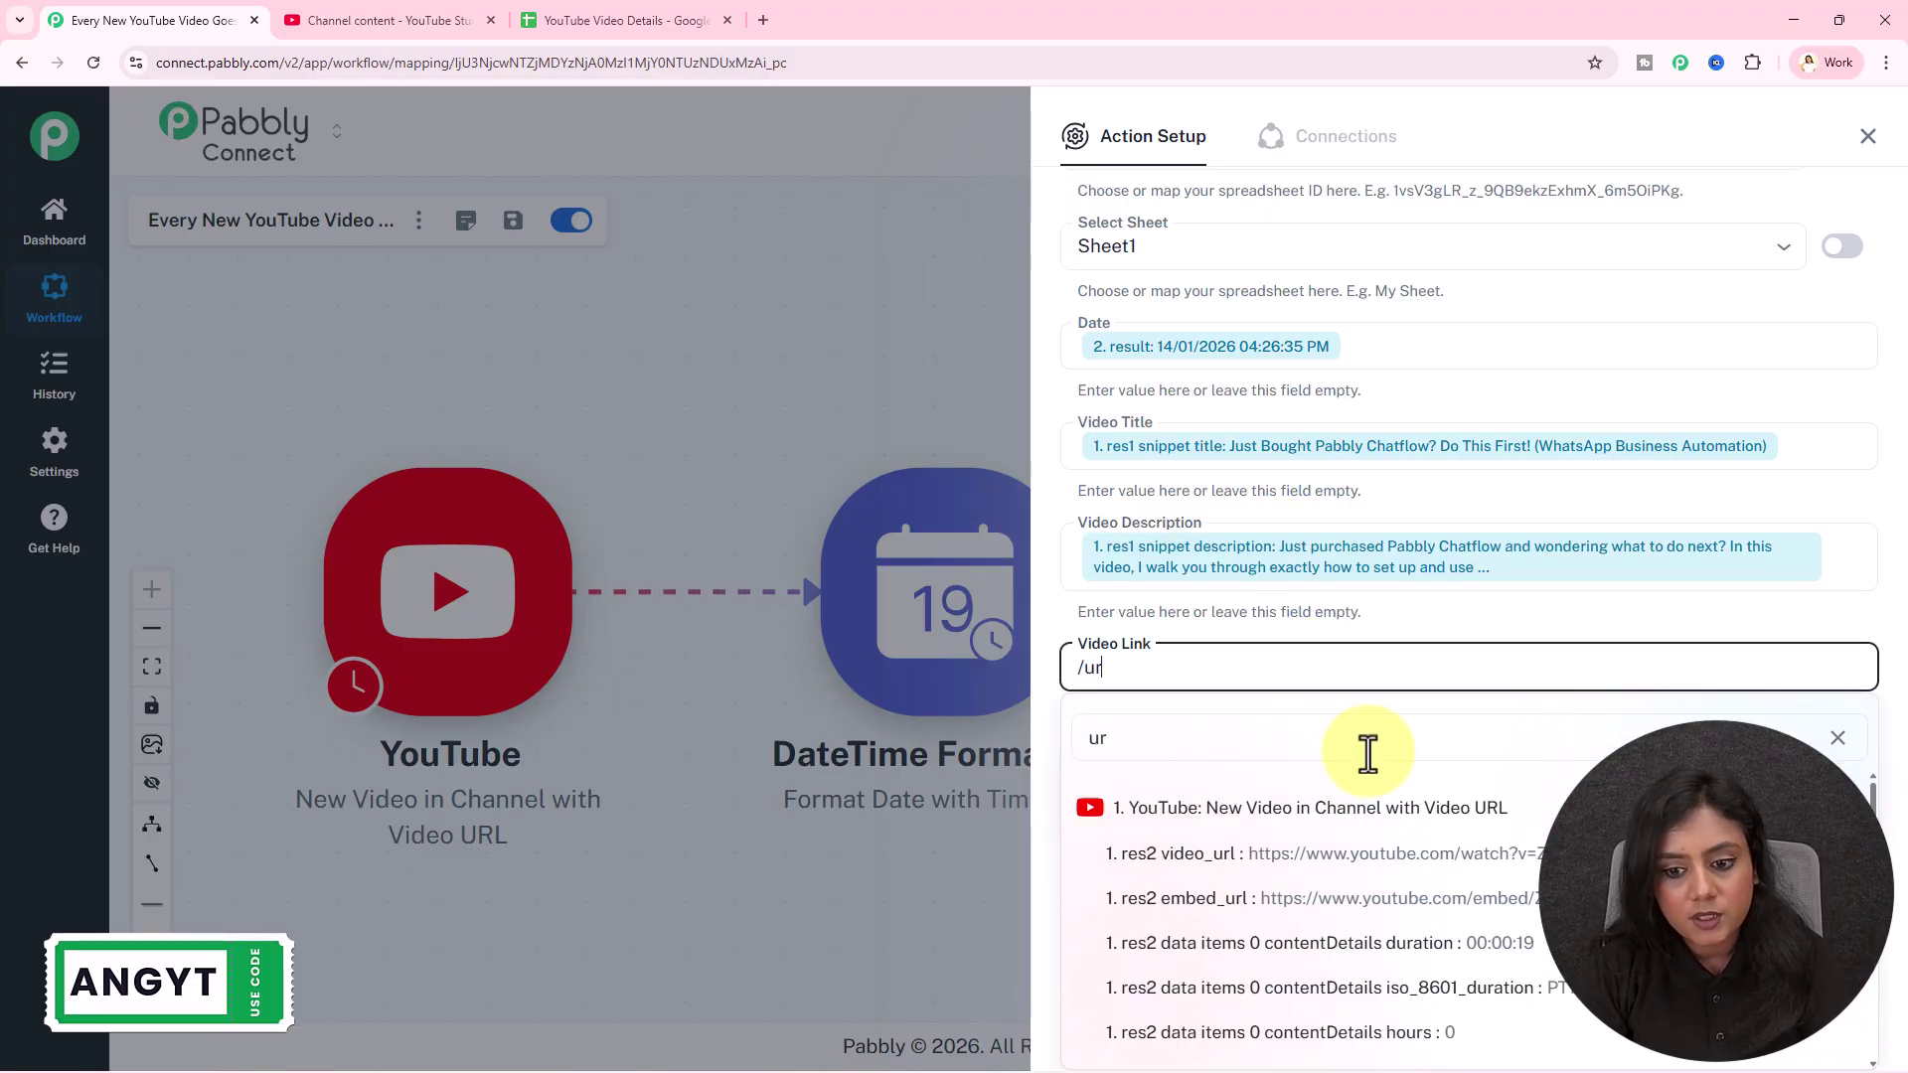
{"action": "left_click", "coordinate": [1389, 853]}
{"action": "left_click", "coordinate": [1233, 946]}
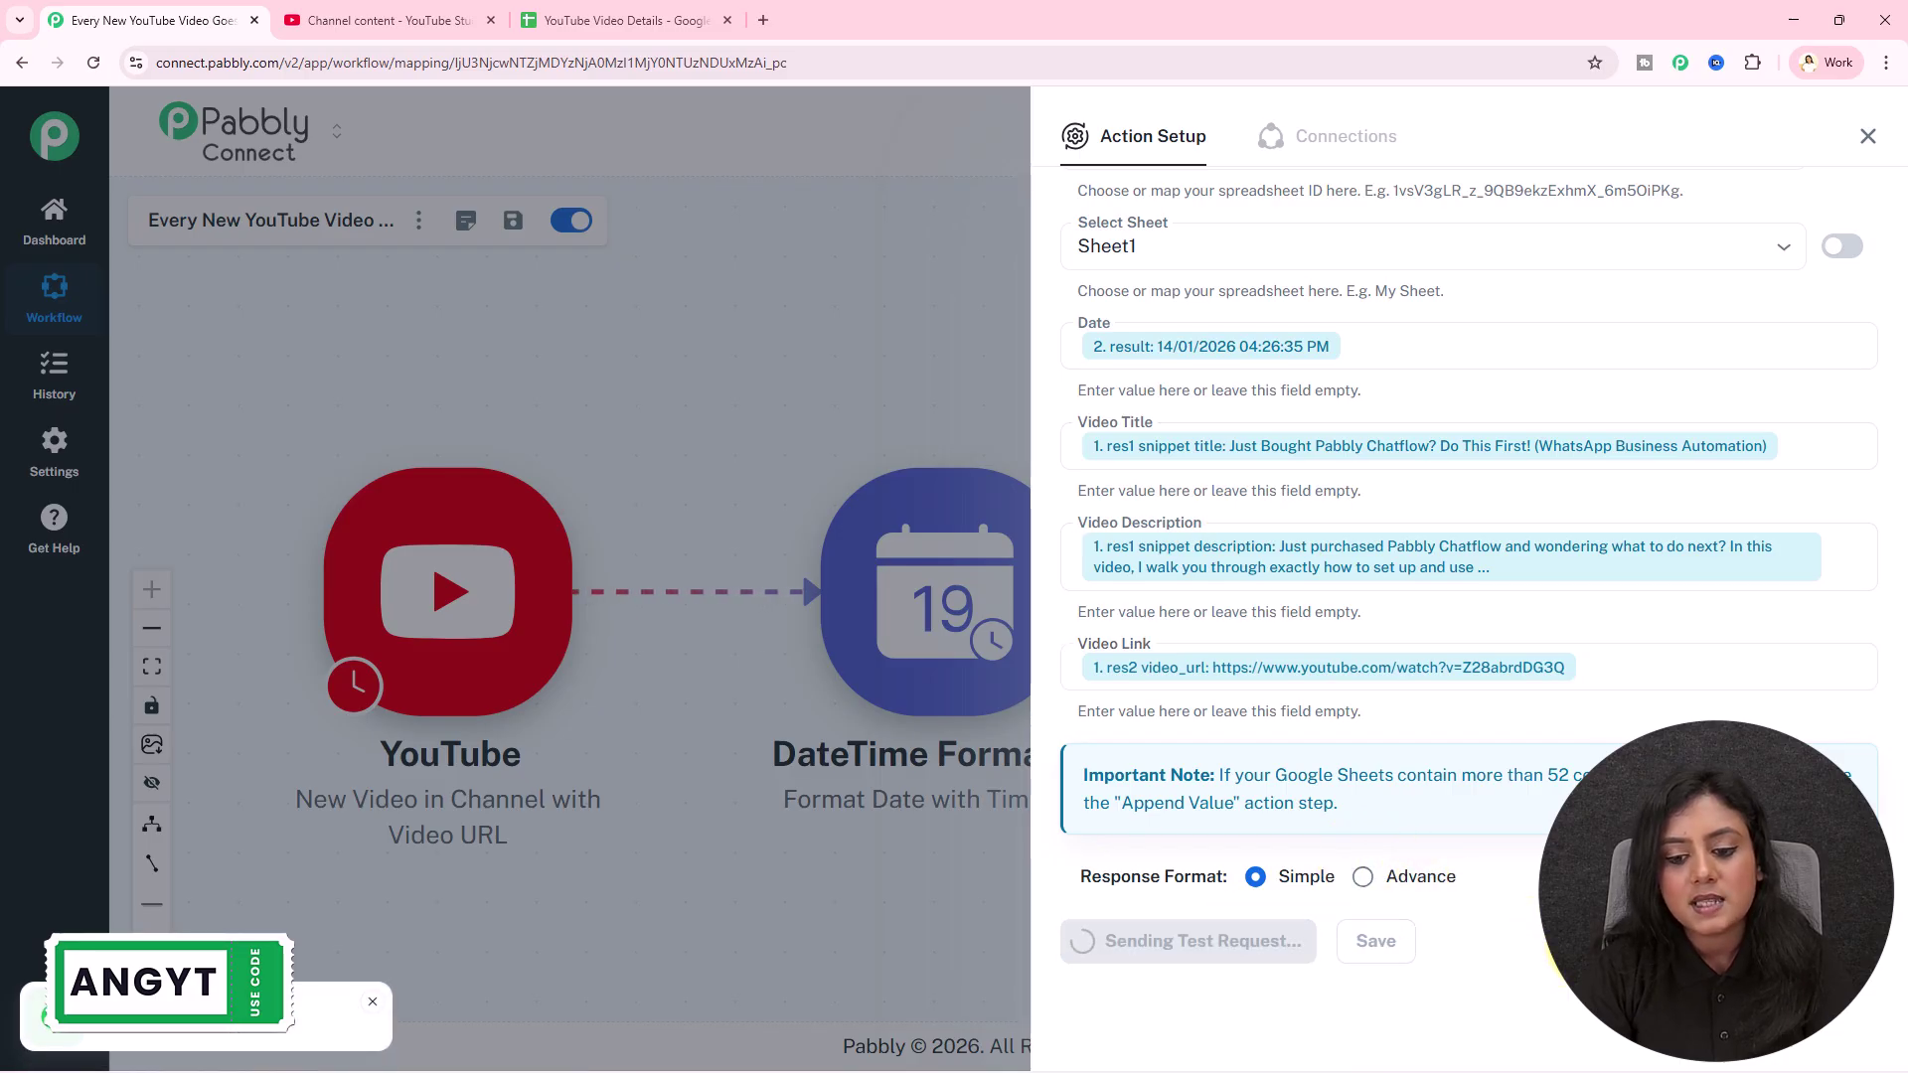
{"action": "scroll", "coordinate": [1622, 567], "scroll_direction": "down", "scroll_amount": 6}
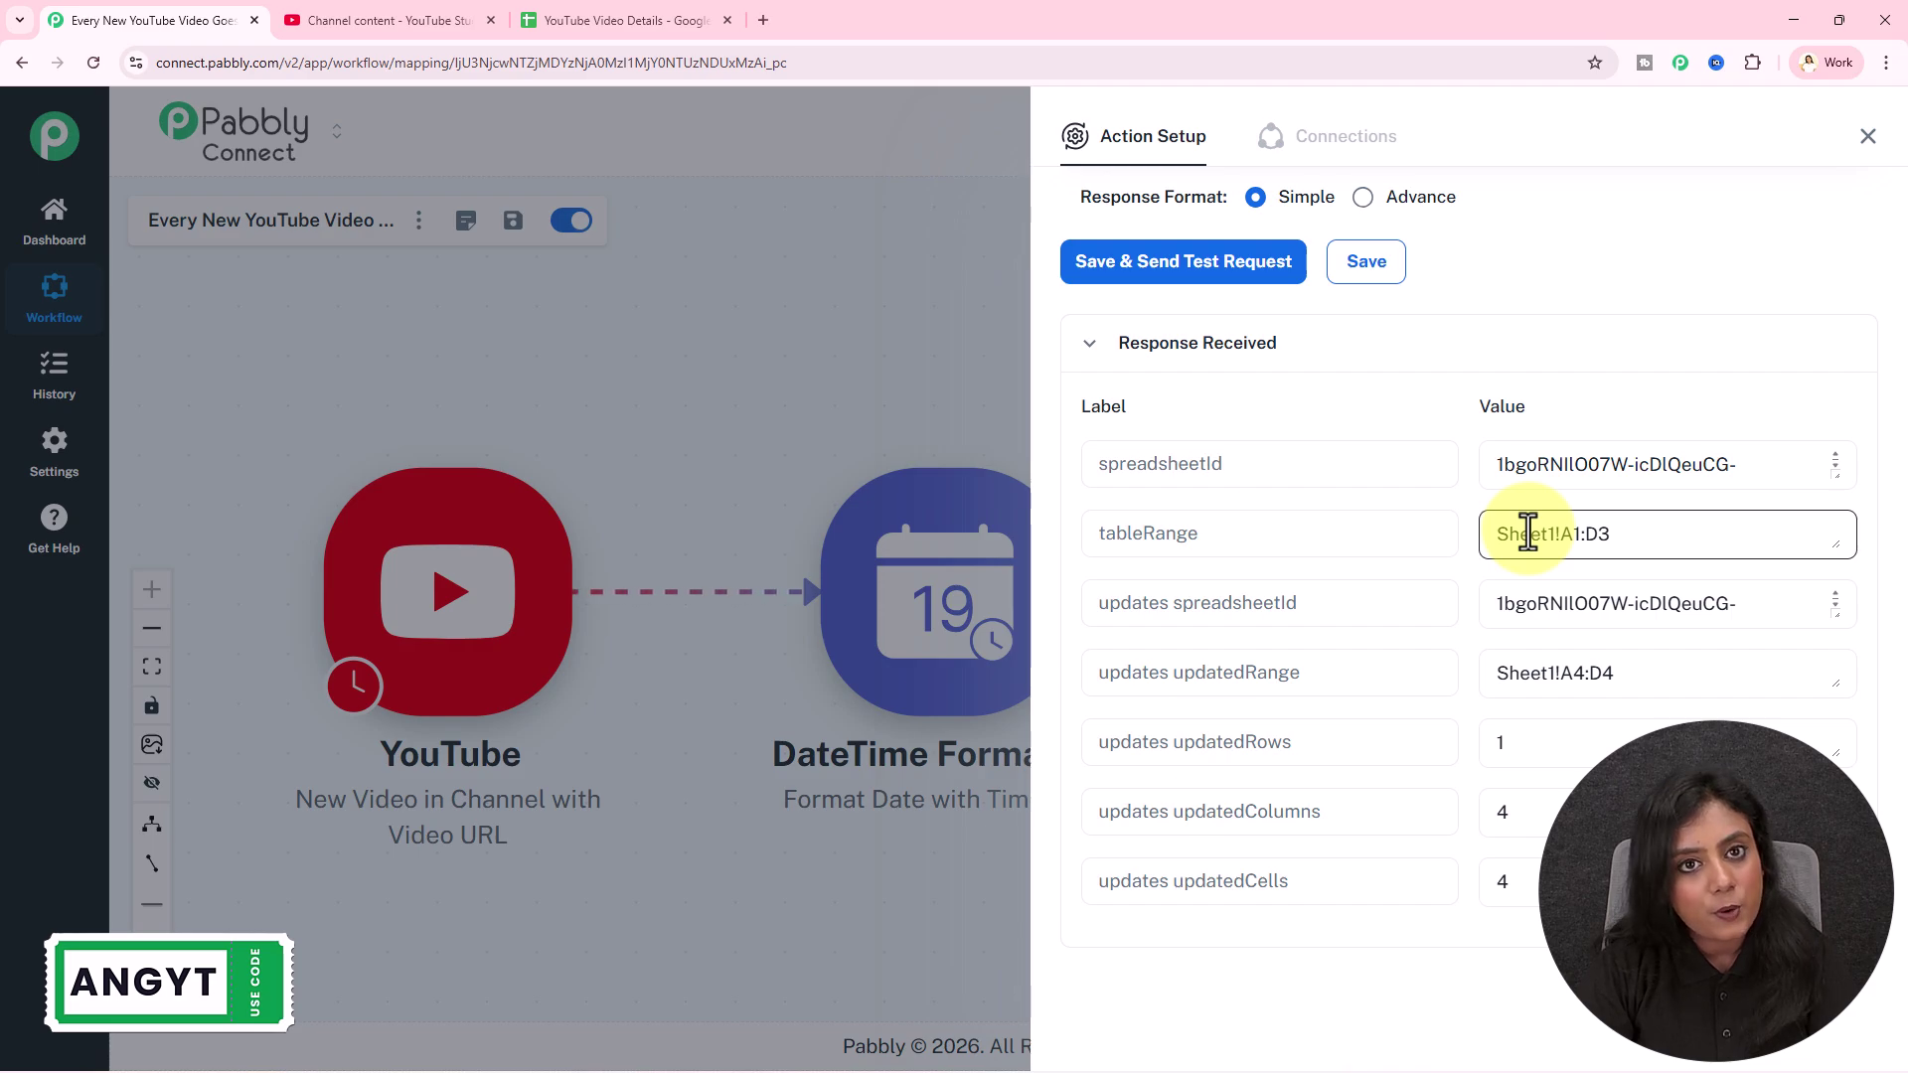
Switch to the YouTube Video Details spreadsheet and check the date, title and description in row 4
{"action": "left_click", "coordinate": [562, 10]}
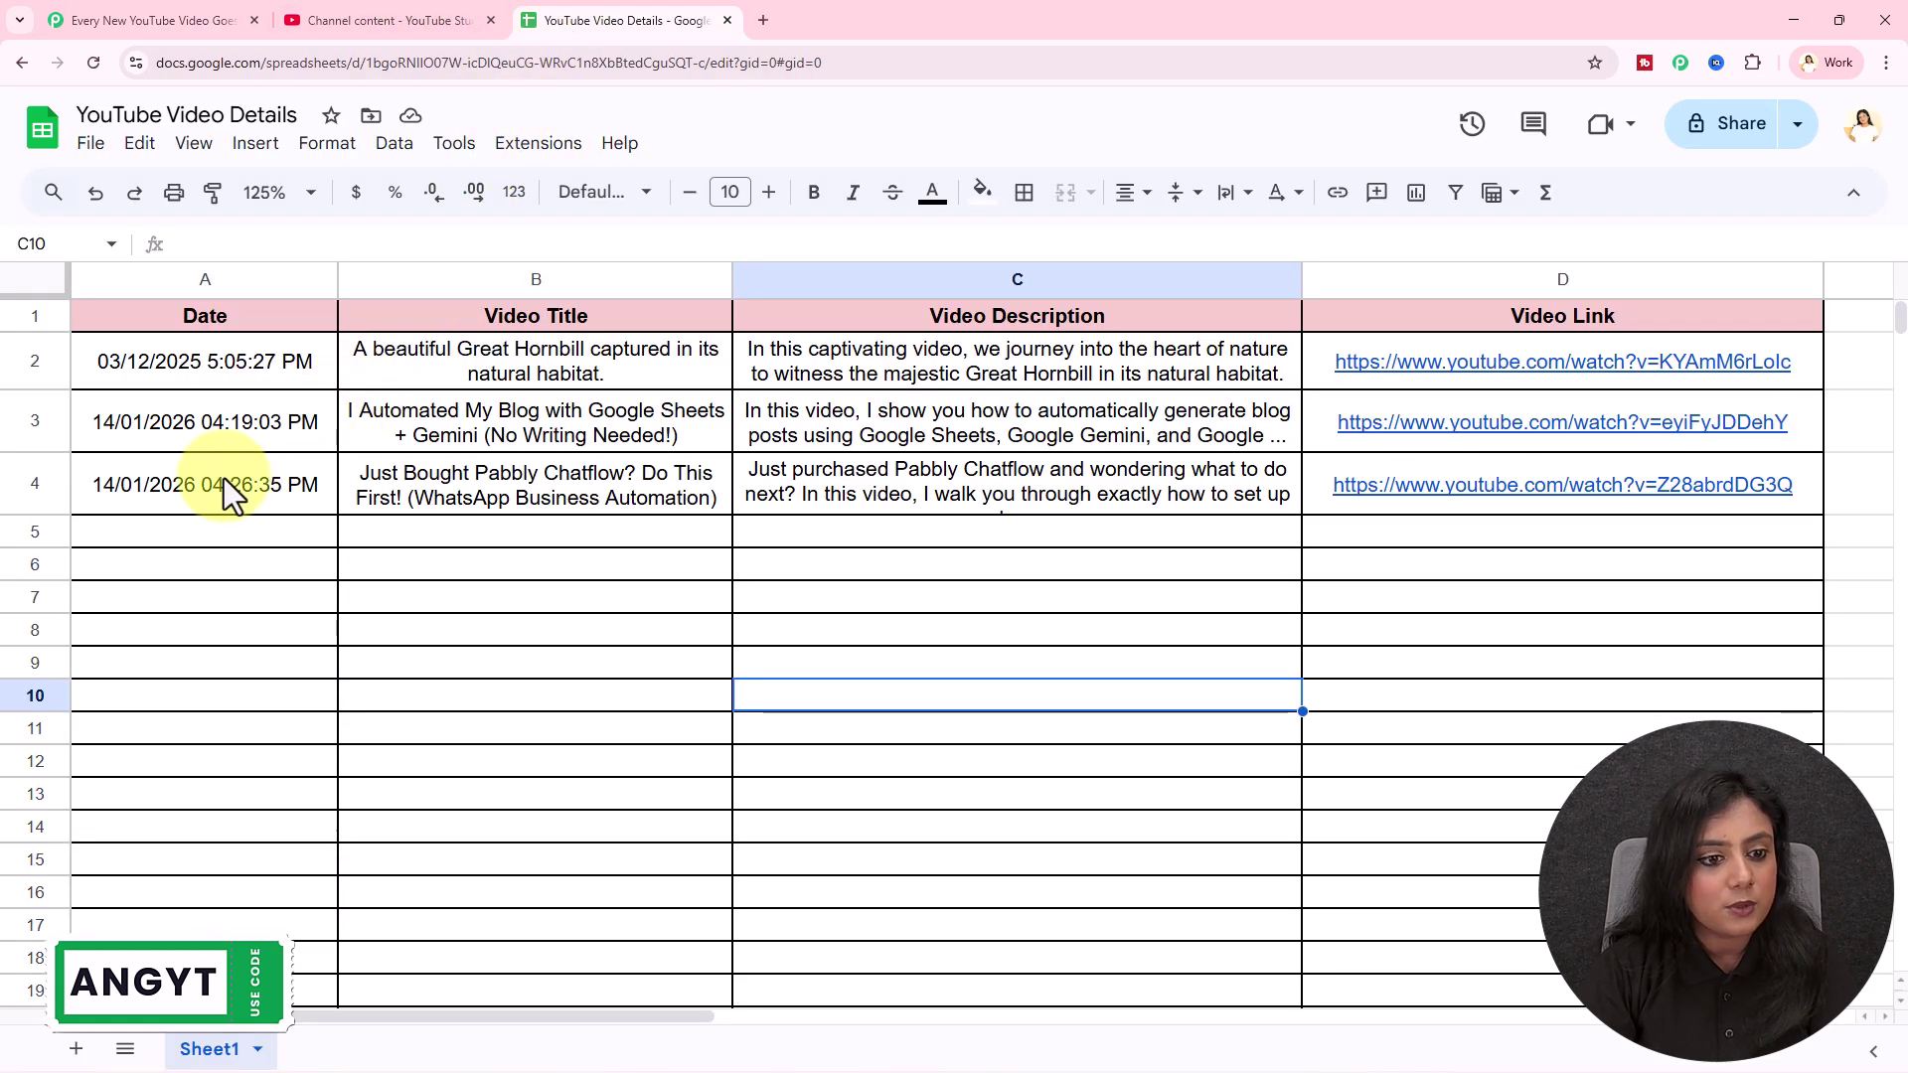
{"action": "left_click_drag", "start_coordinate": [224, 479], "coordinate": [1129, 474]}
{"action": "left_click", "coordinate": [1209, 609]}
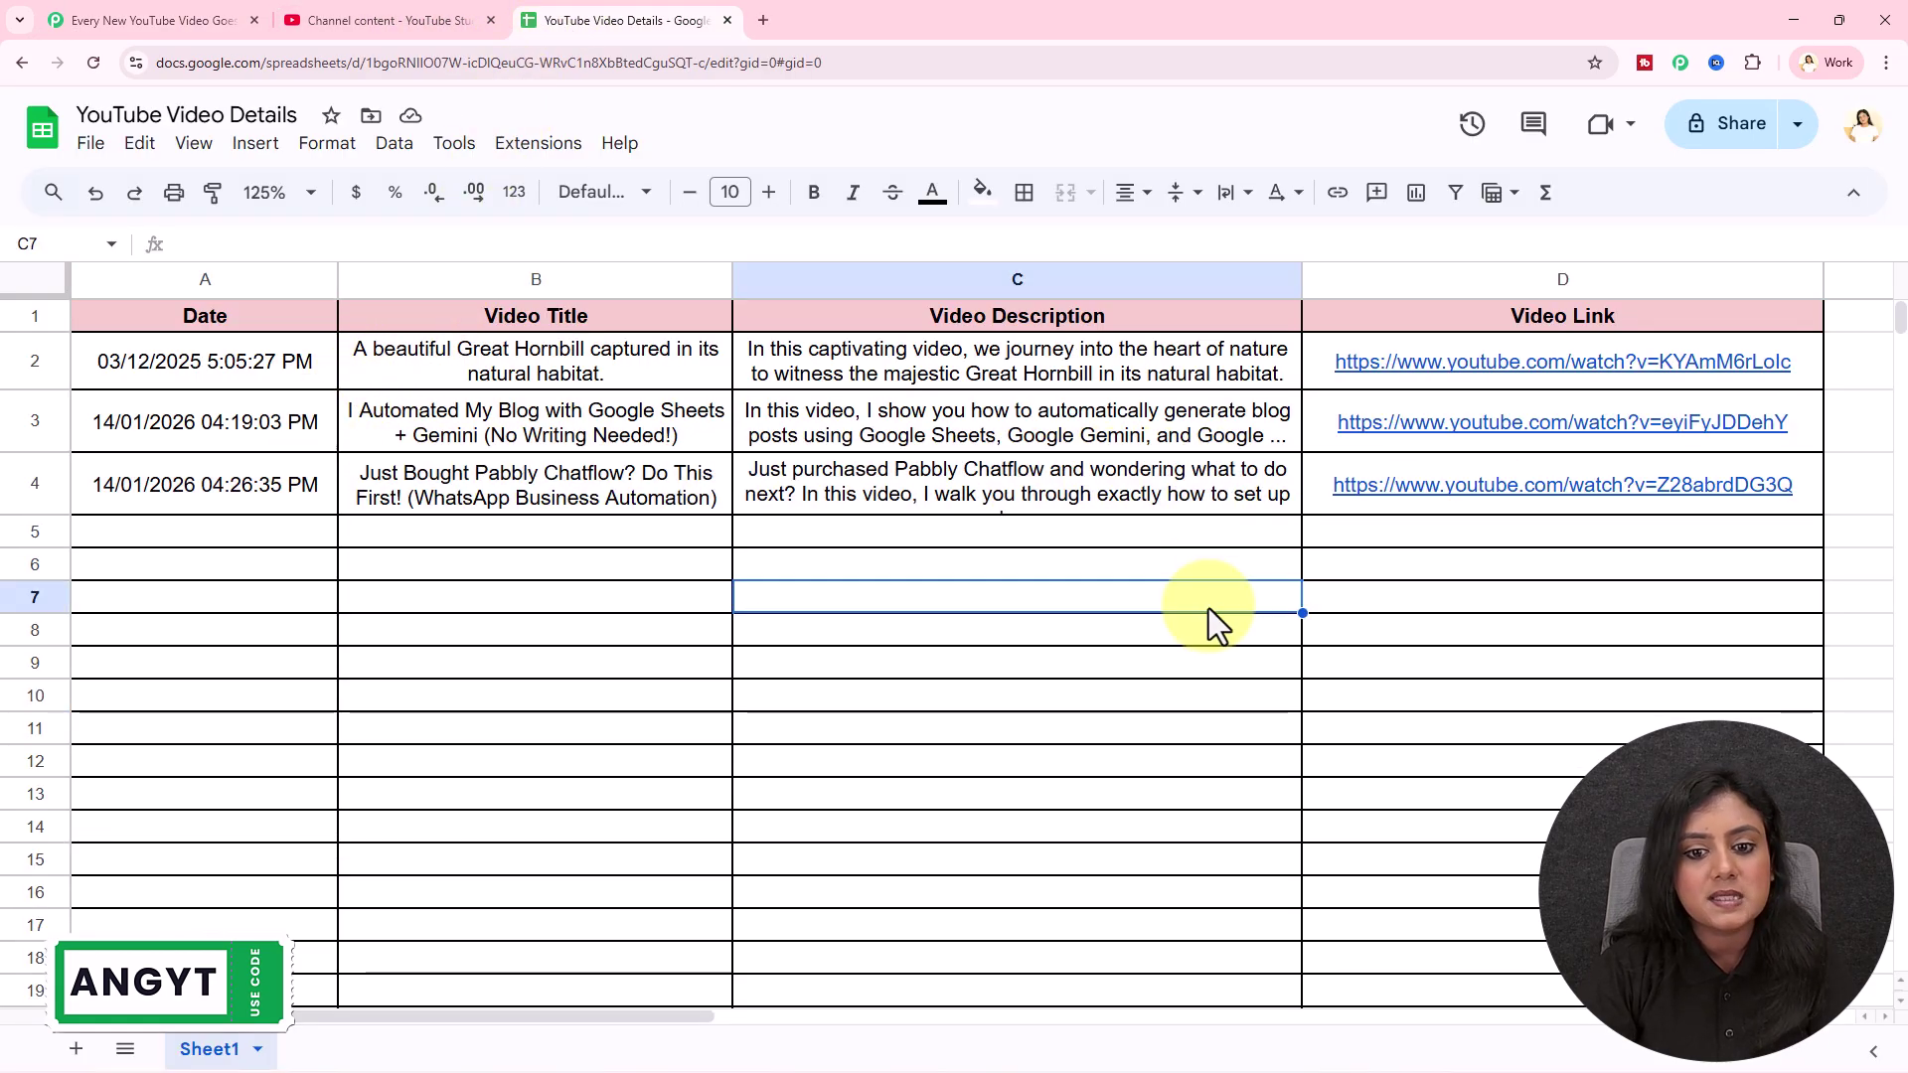
{"action": "left_click", "coordinate": [187, 481]}
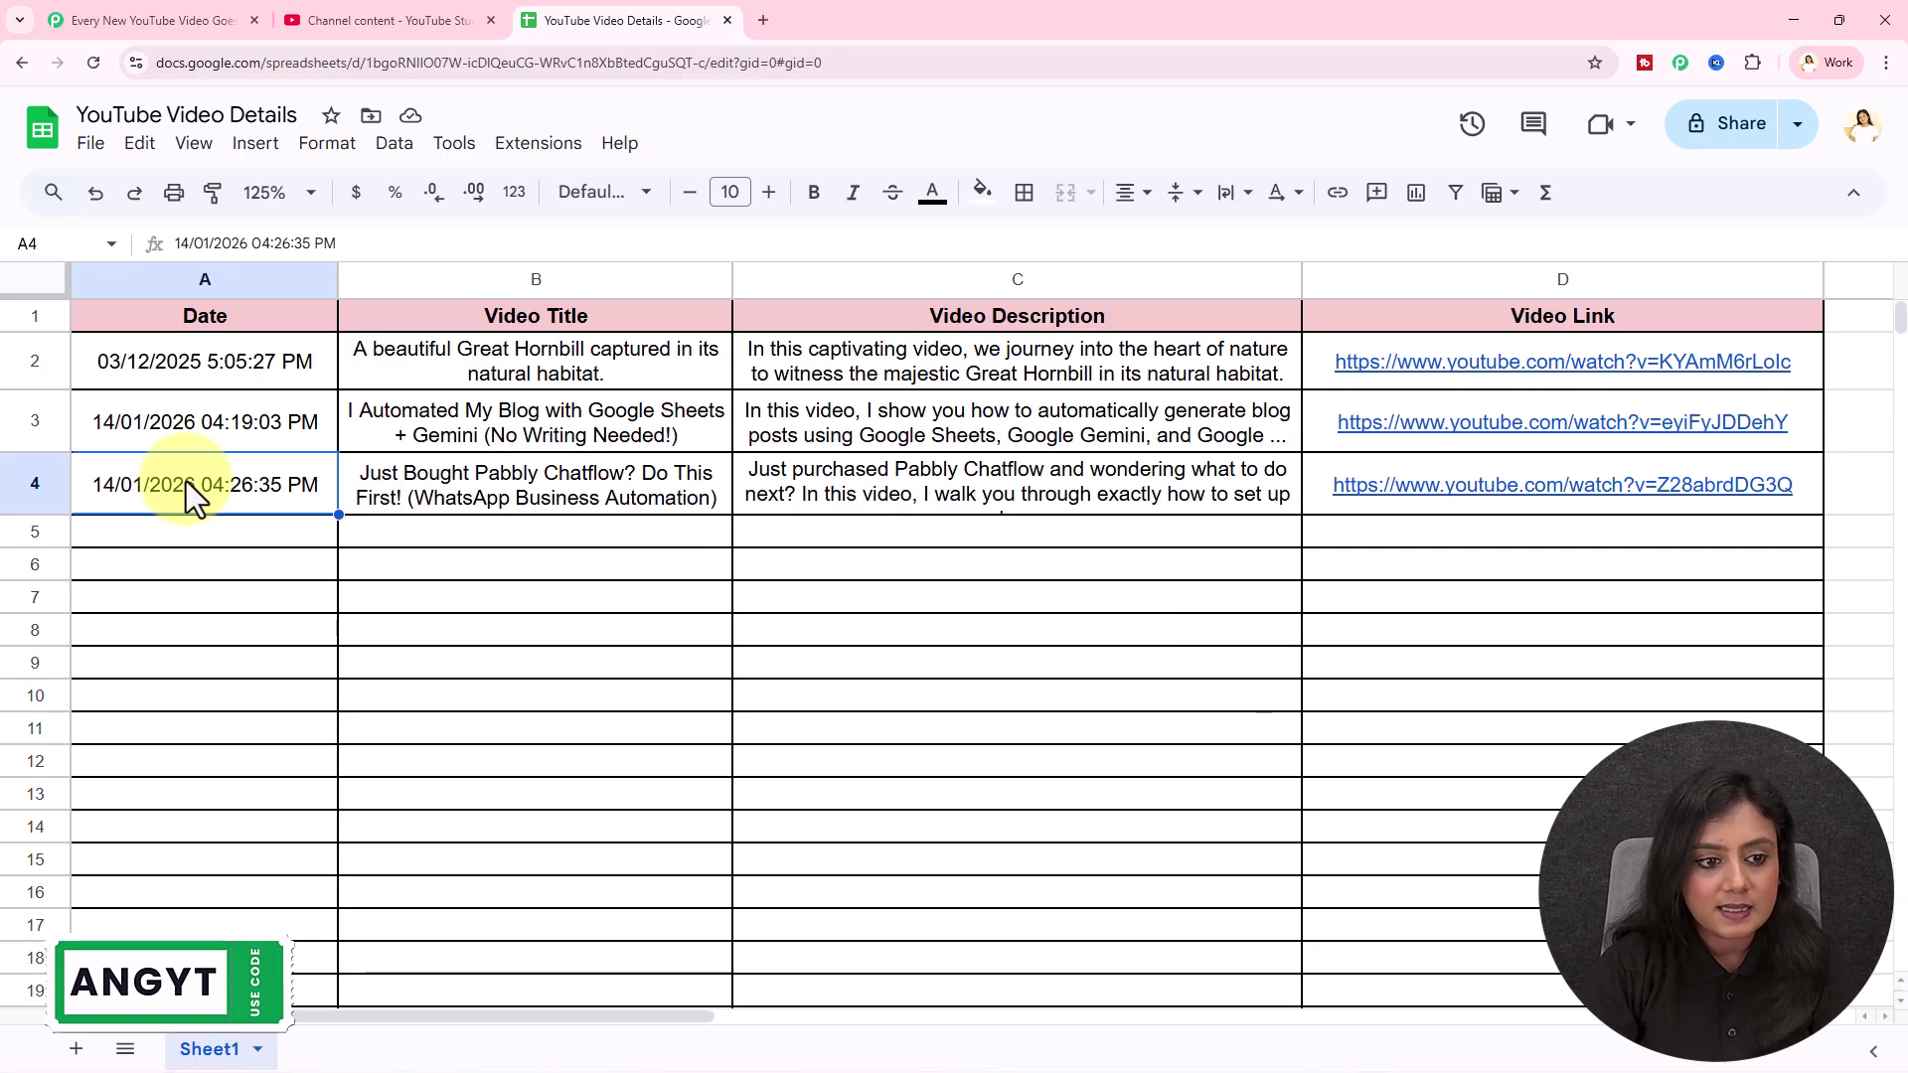
{"action": "left_click", "coordinate": [658, 476]}
{"action": "left_click", "coordinate": [1015, 480]}
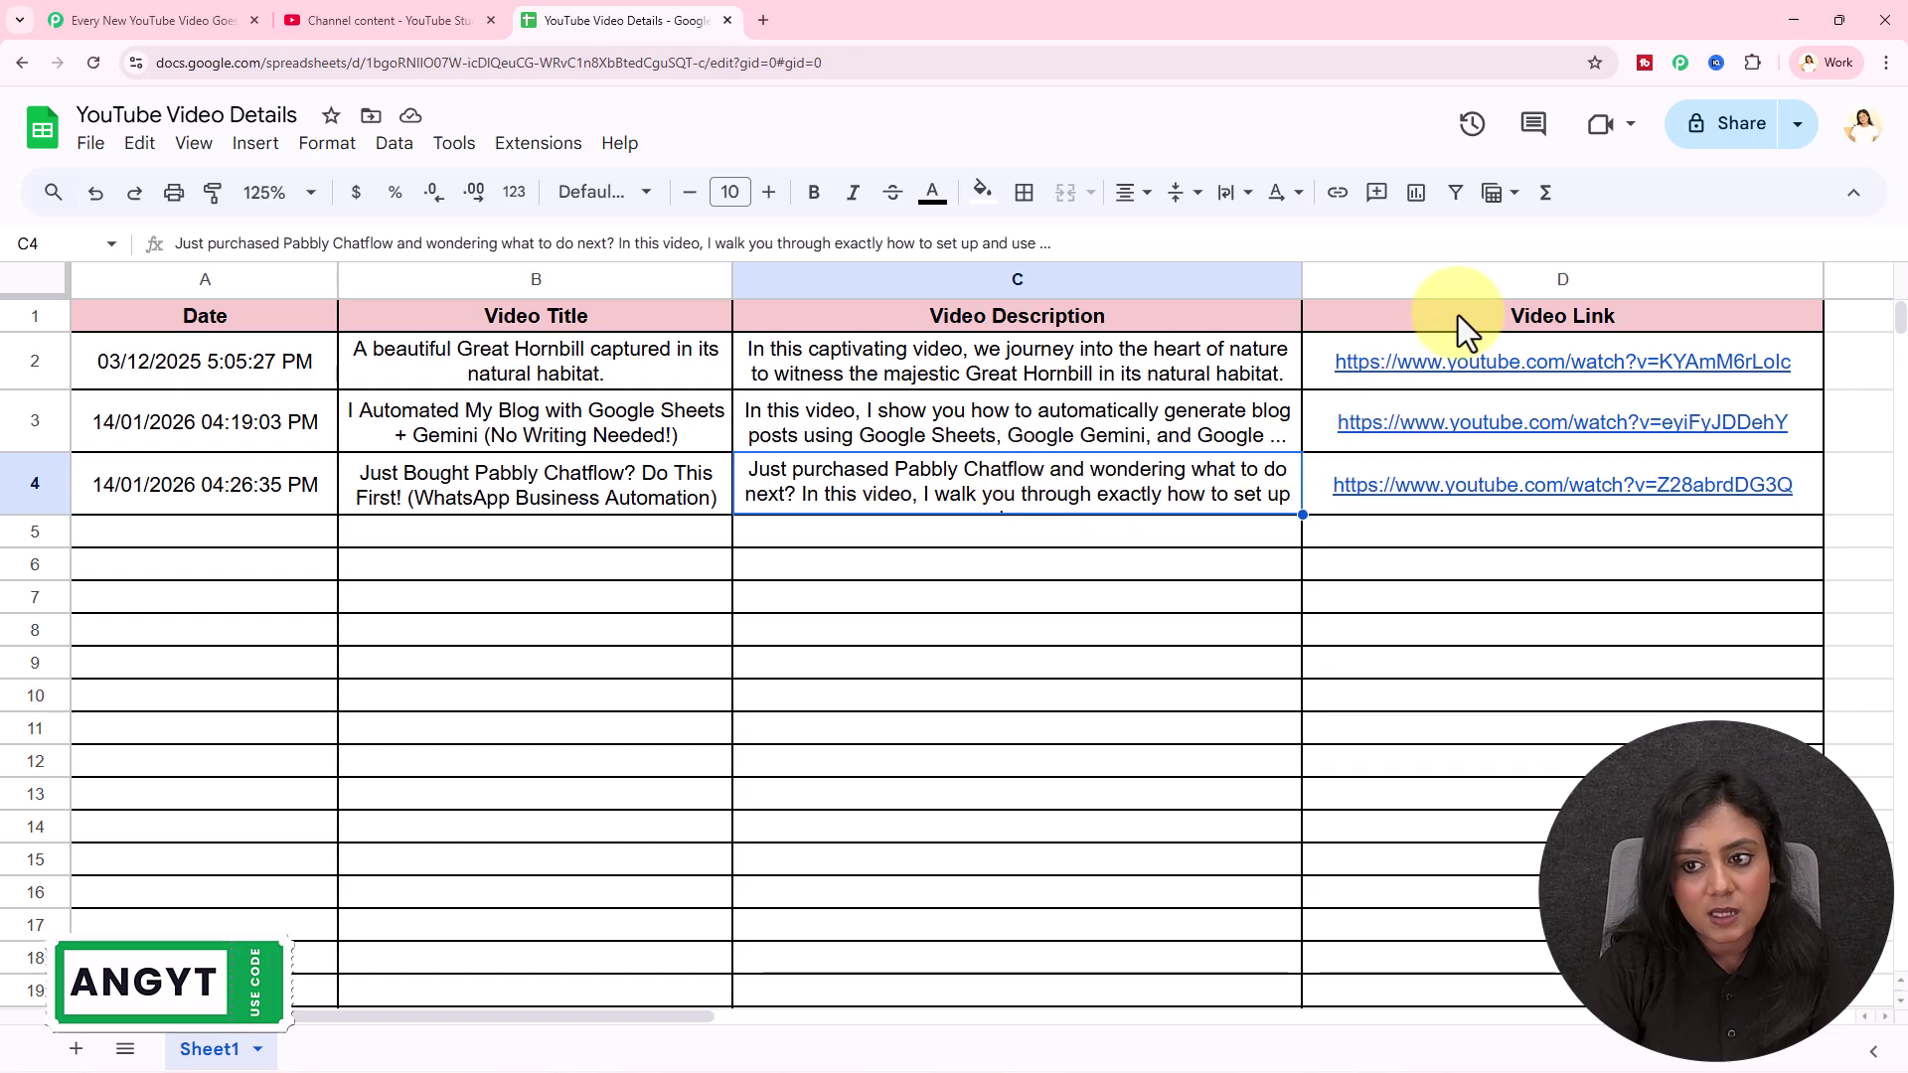
Open the video link in row 4 to check which video it leads to, and close the video page
{"action": "left_click", "coordinate": [1411, 499]}
{"action": "left_click", "coordinate": [1411, 545]}
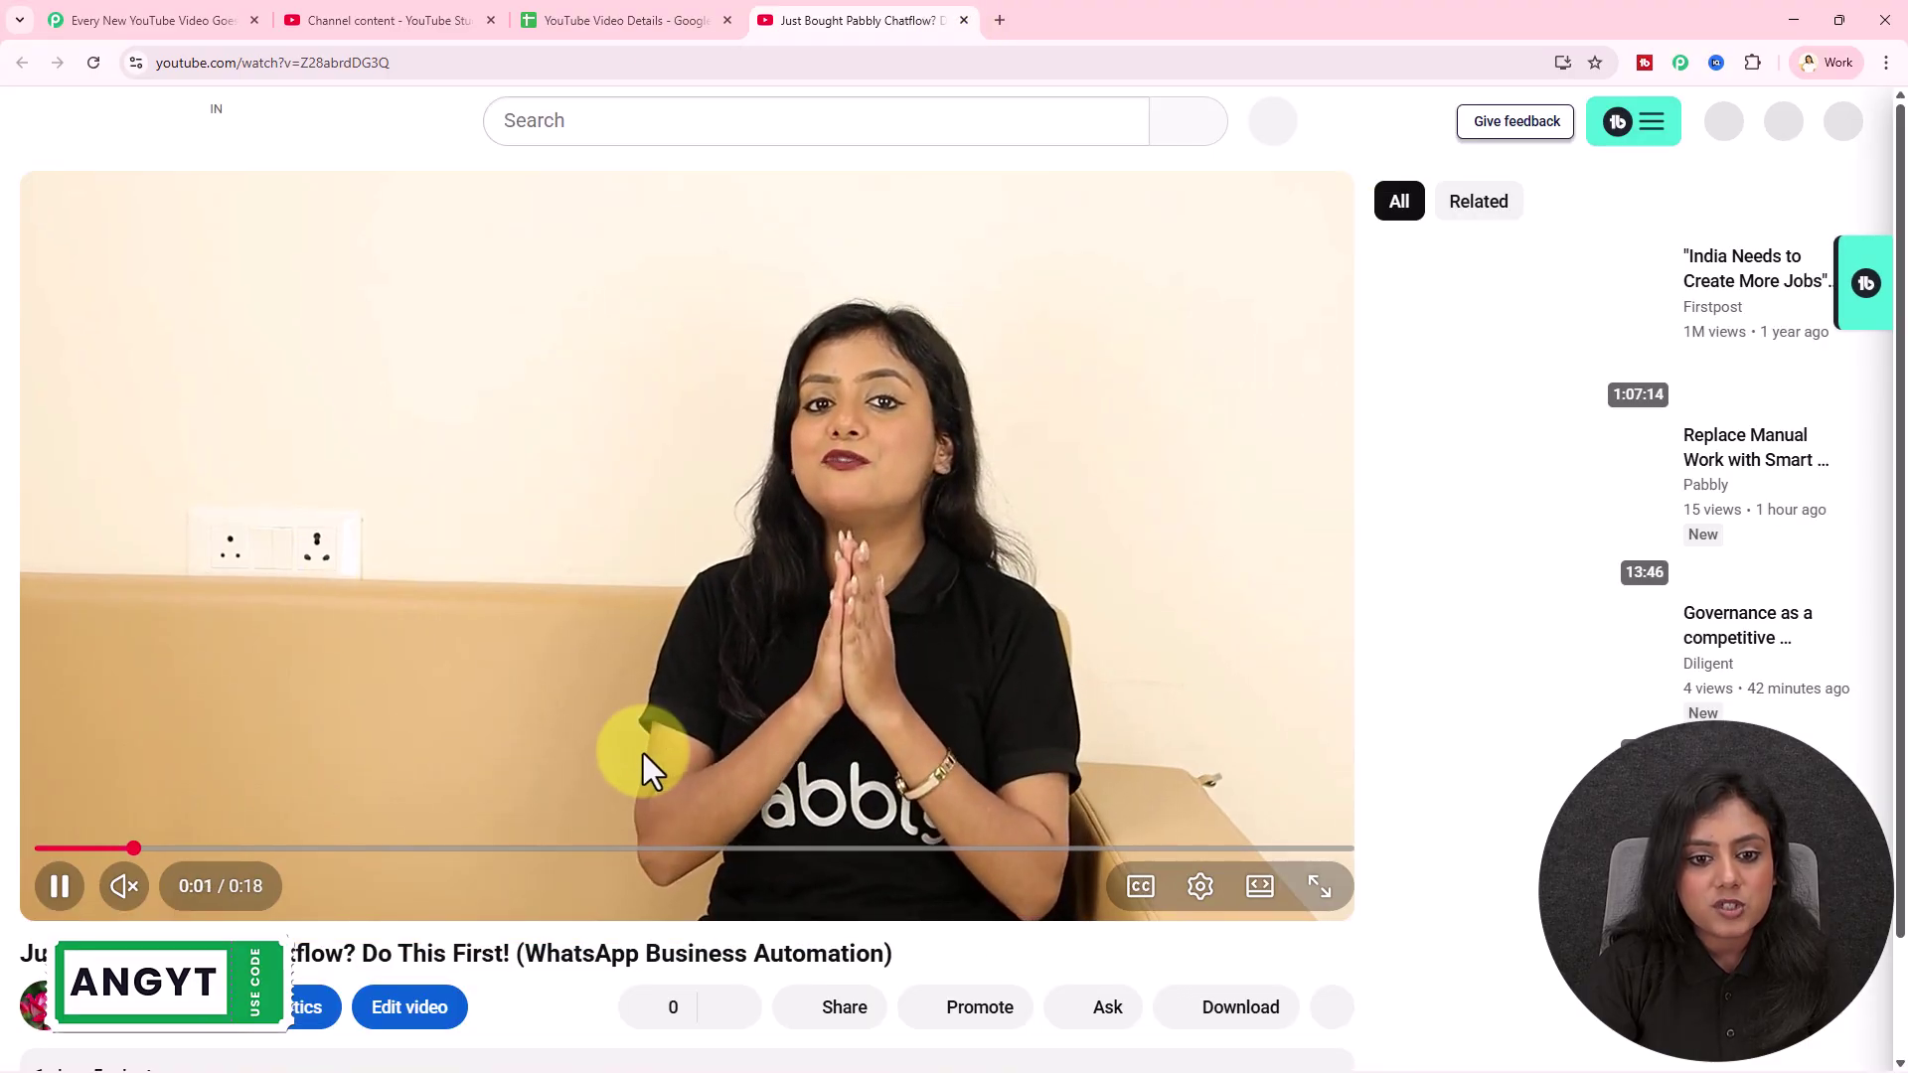
{"action": "key", "text": "ctrl+w"}
Return to the Pabbly Connect workflow and close the Google Sheets action setup to show the whole workflow
{"action": "left_click", "coordinate": [143, 4]}
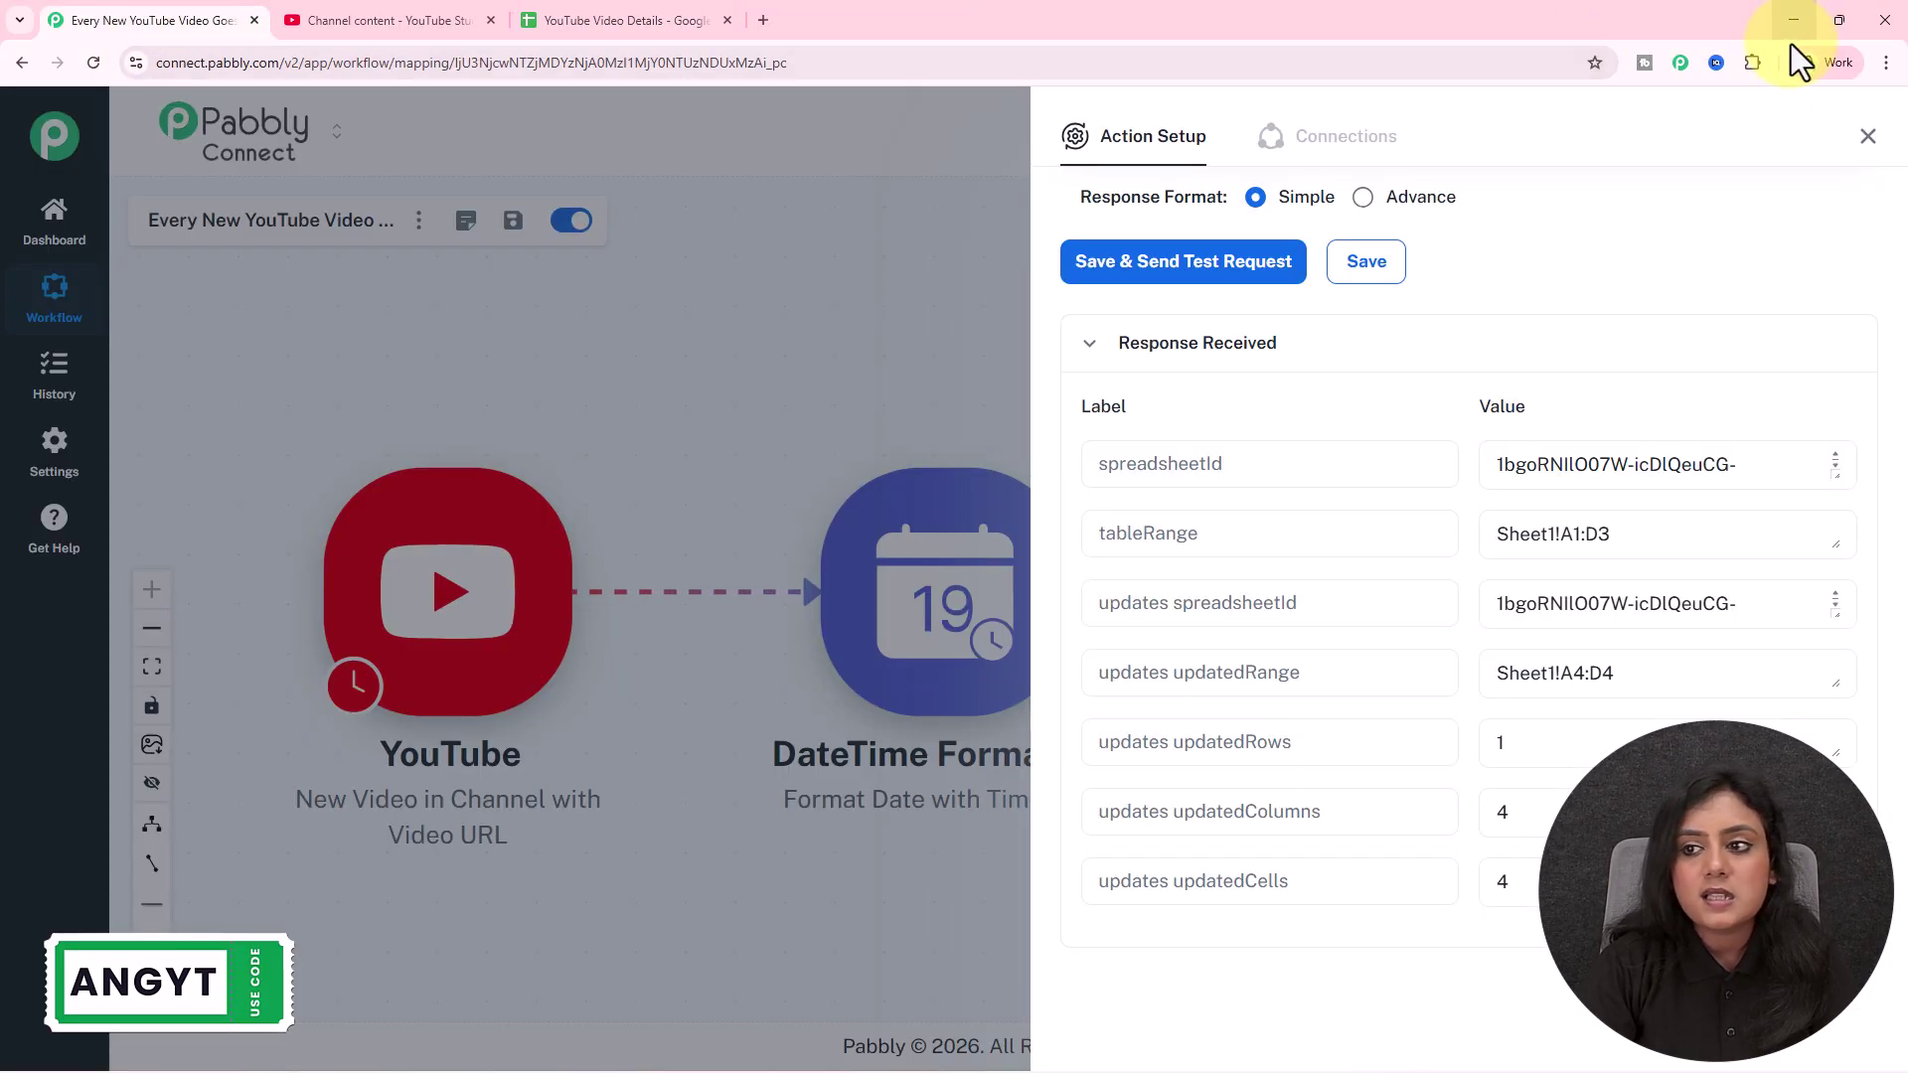
{"action": "left_click", "coordinate": [1861, 134]}
{"action": "left_click", "coordinate": [1107, 367]}
{"action": "left_click_drag", "start_coordinate": [1107, 367], "coordinate": [1143, 398]}
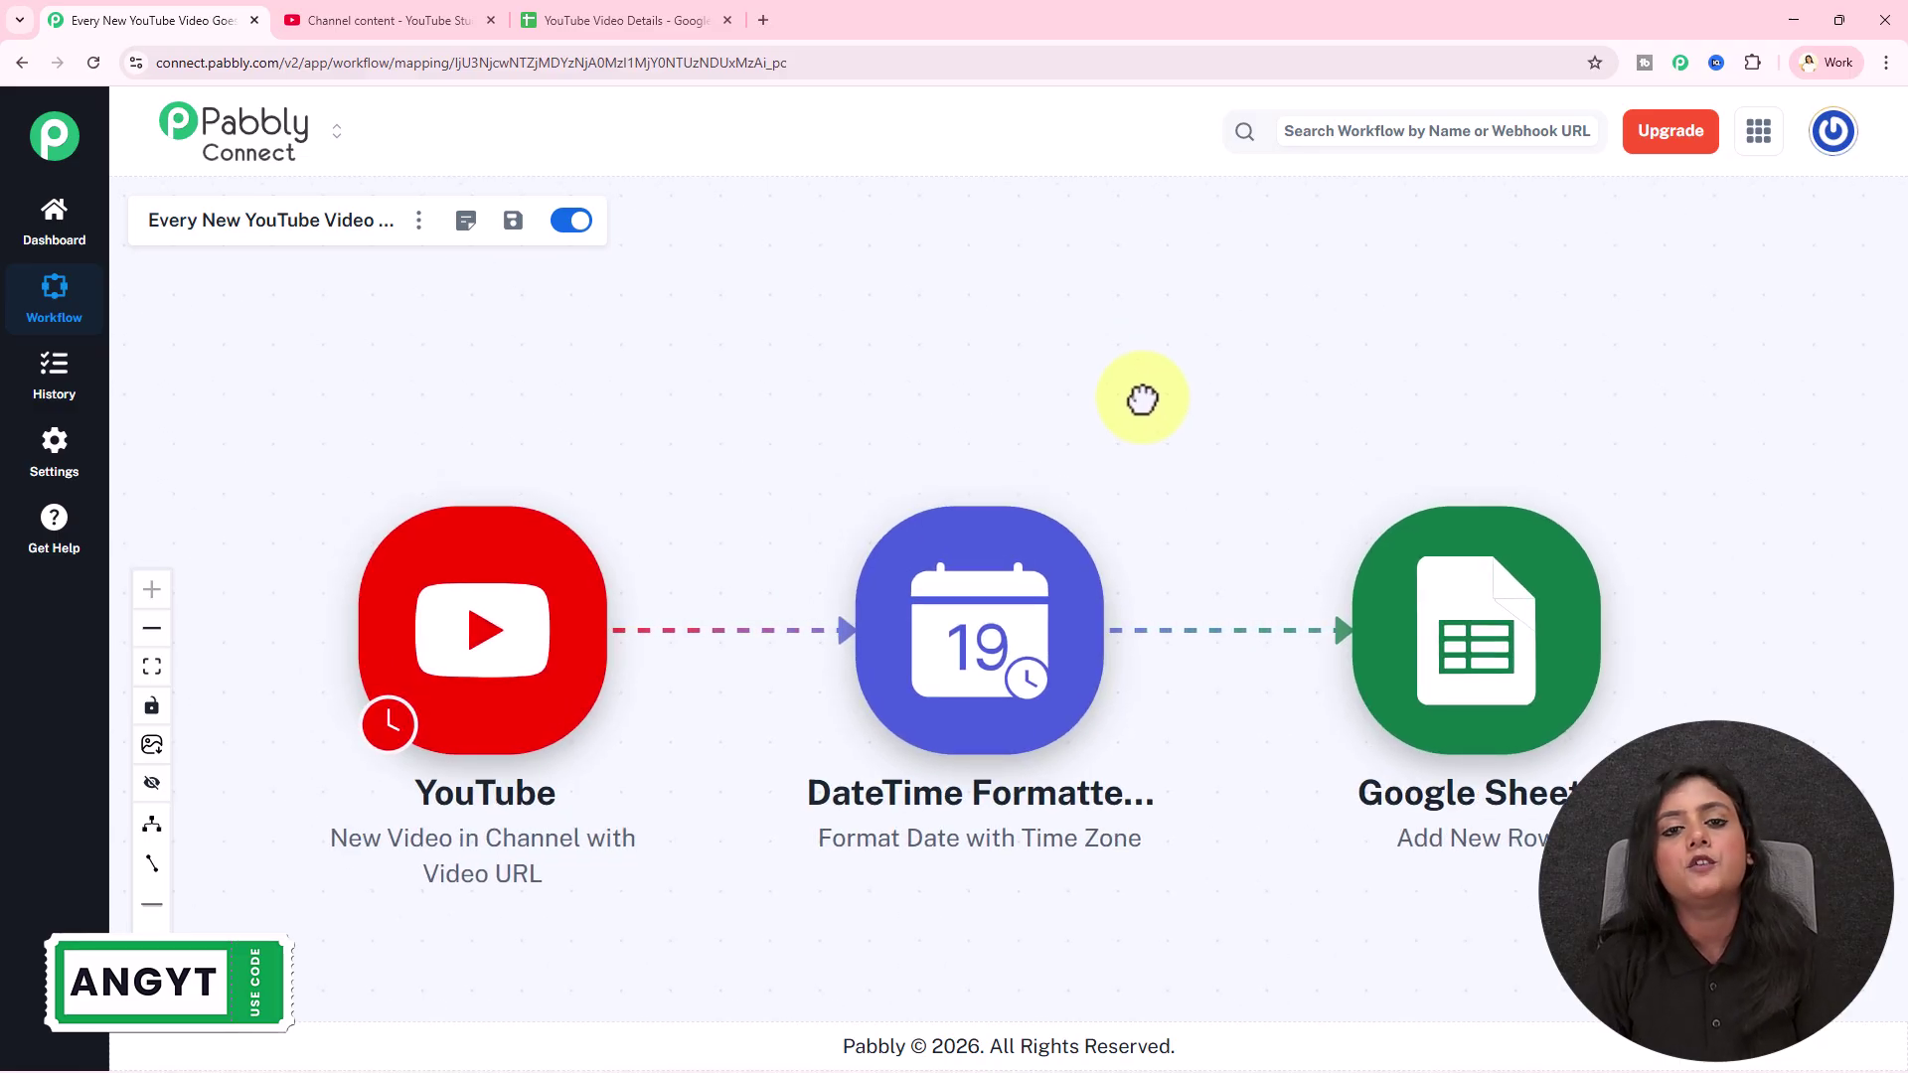